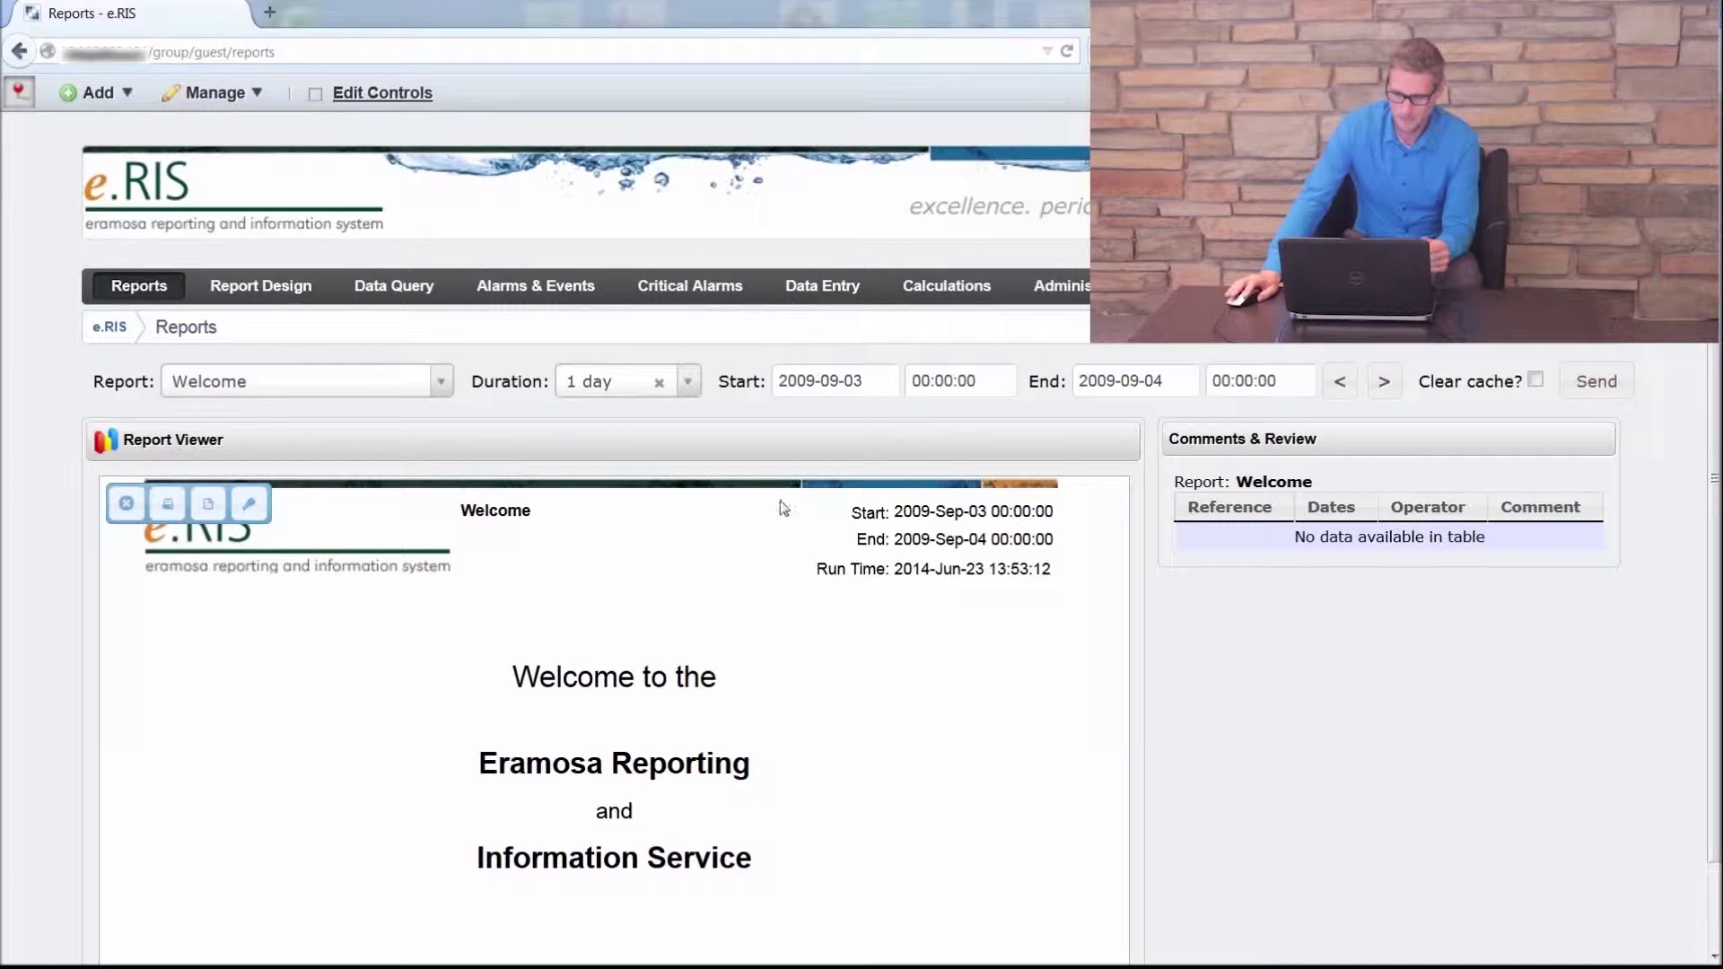
Step: Open the Calculations page and add a new calculation
click(938, 284)
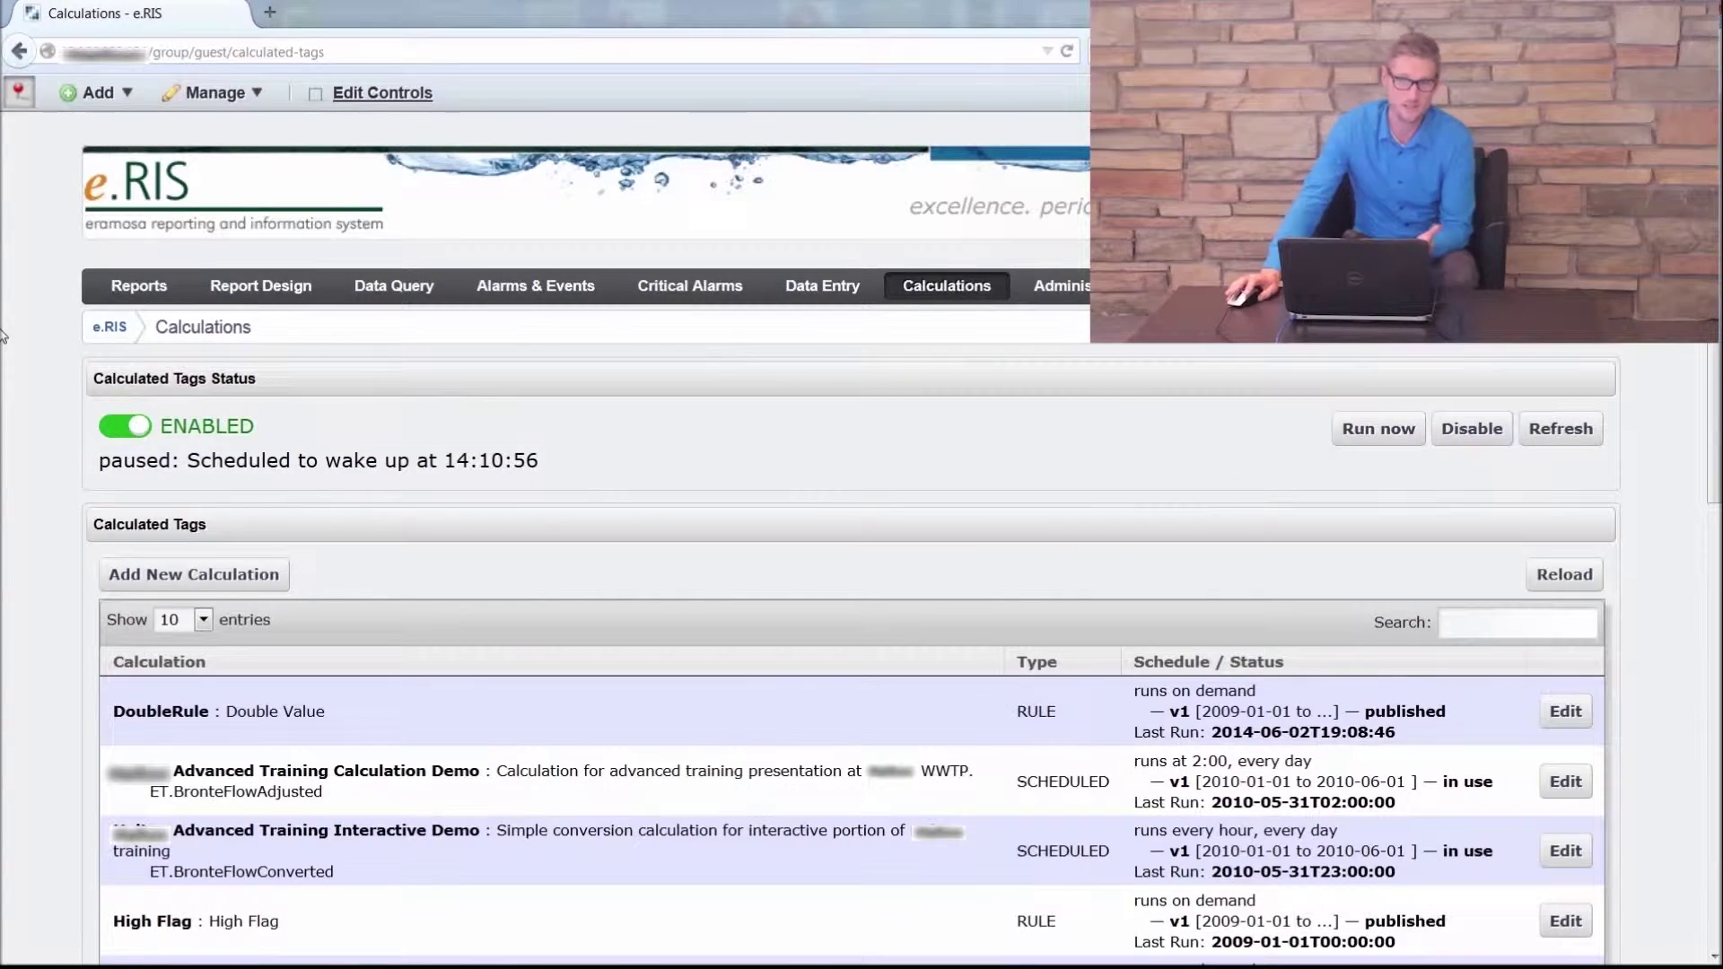
scroll(15, 320, down, 3)
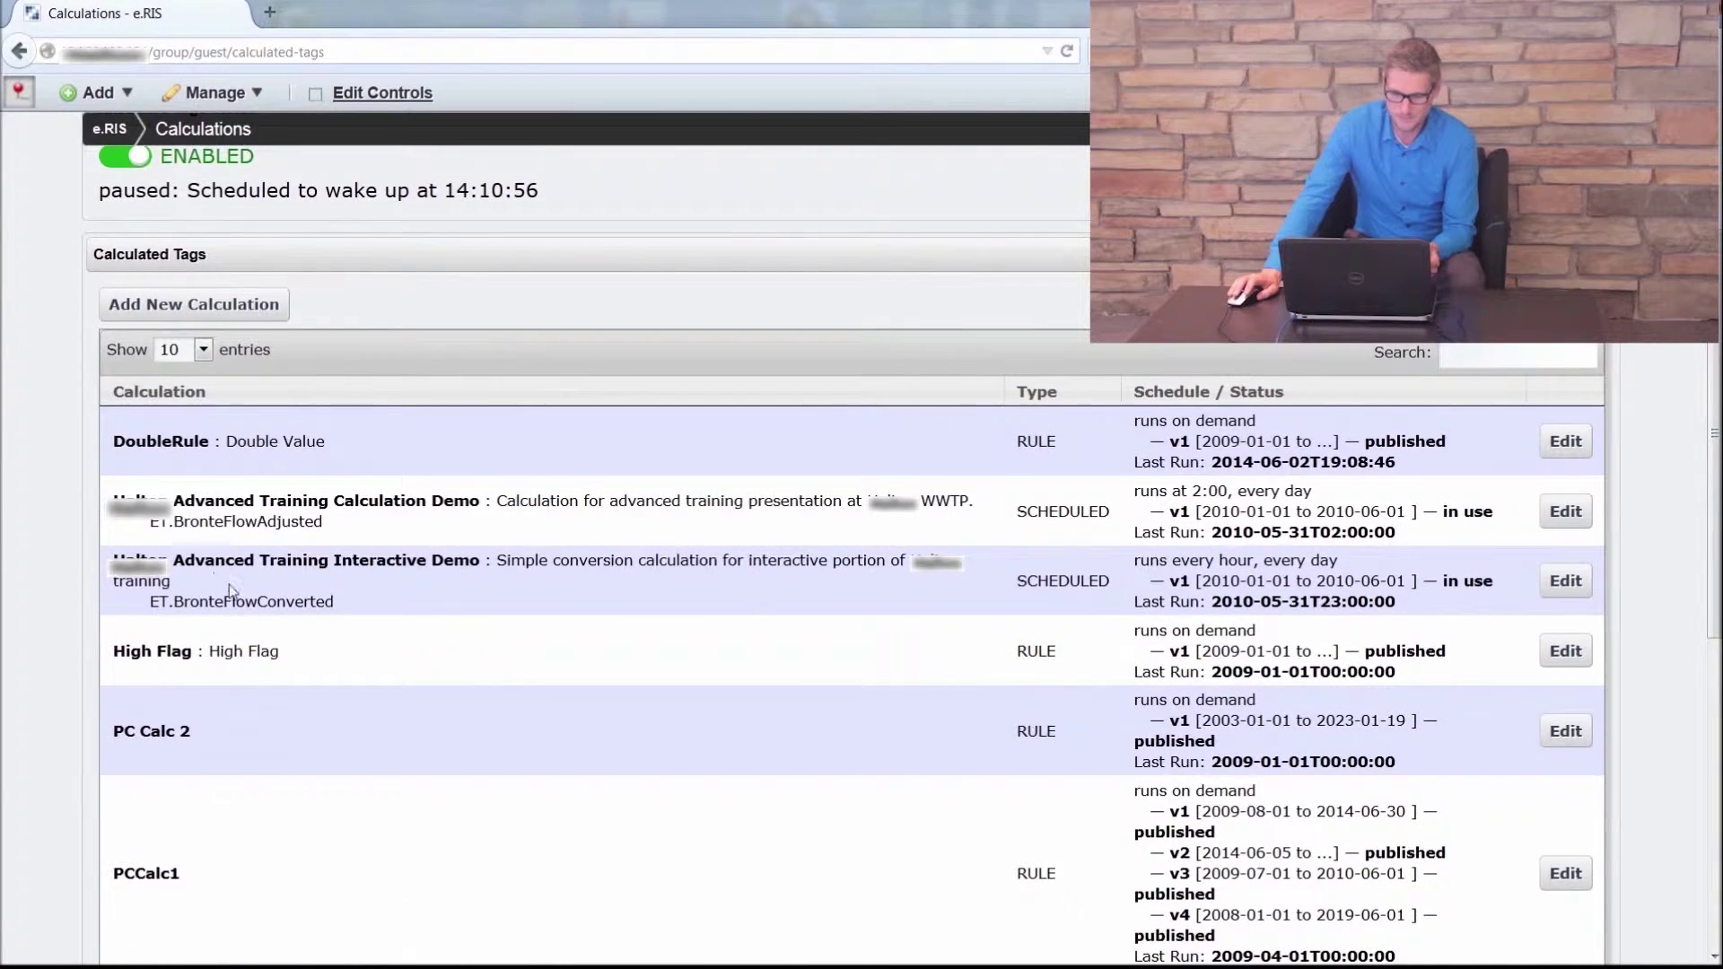
scroll(231, 592, down, 6)
scroll(246, 594, up, 5)
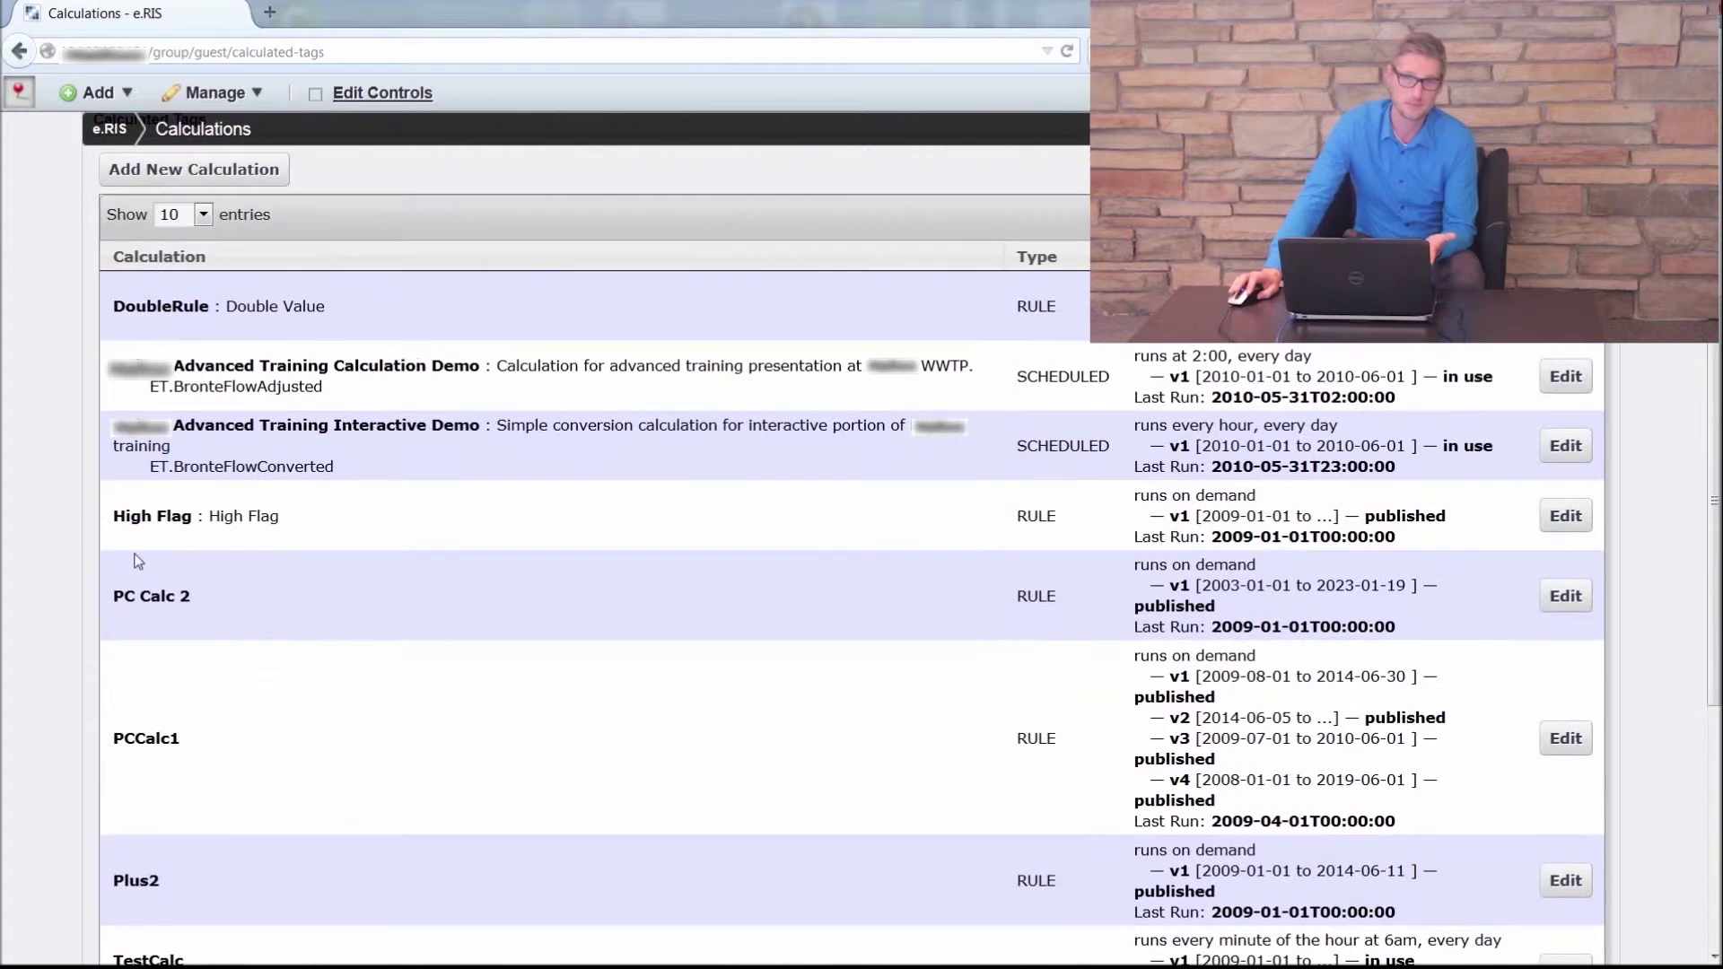
scroll(66, 494, up, 3)
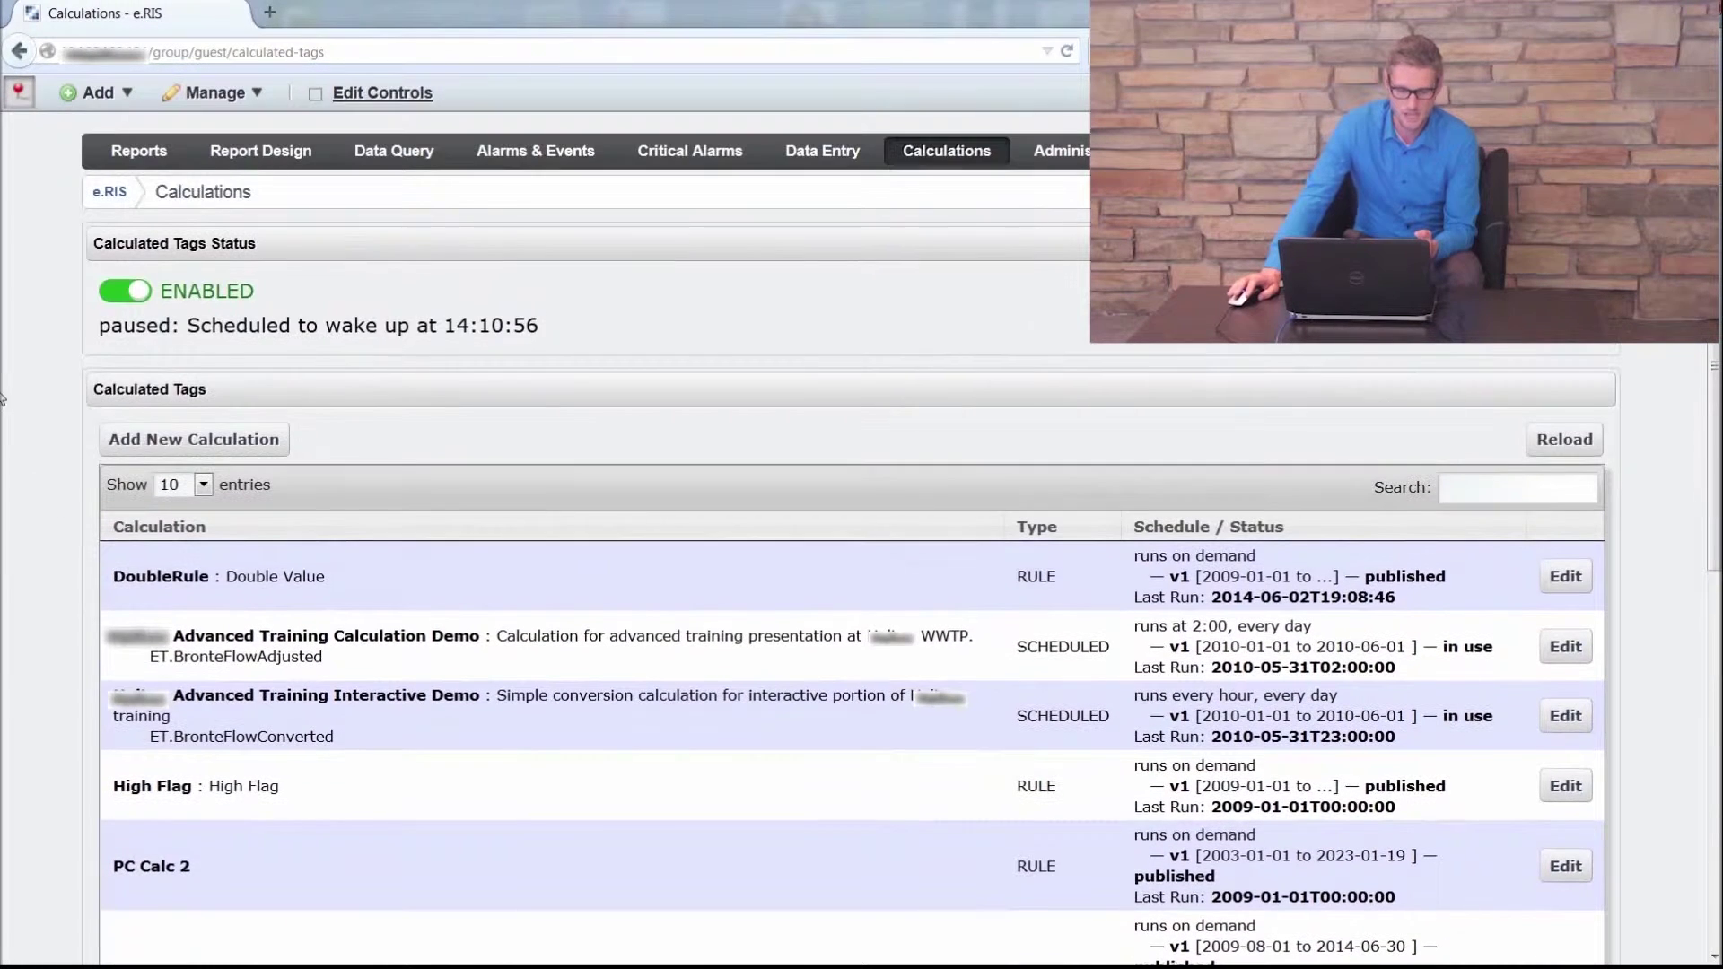
click(140, 446)
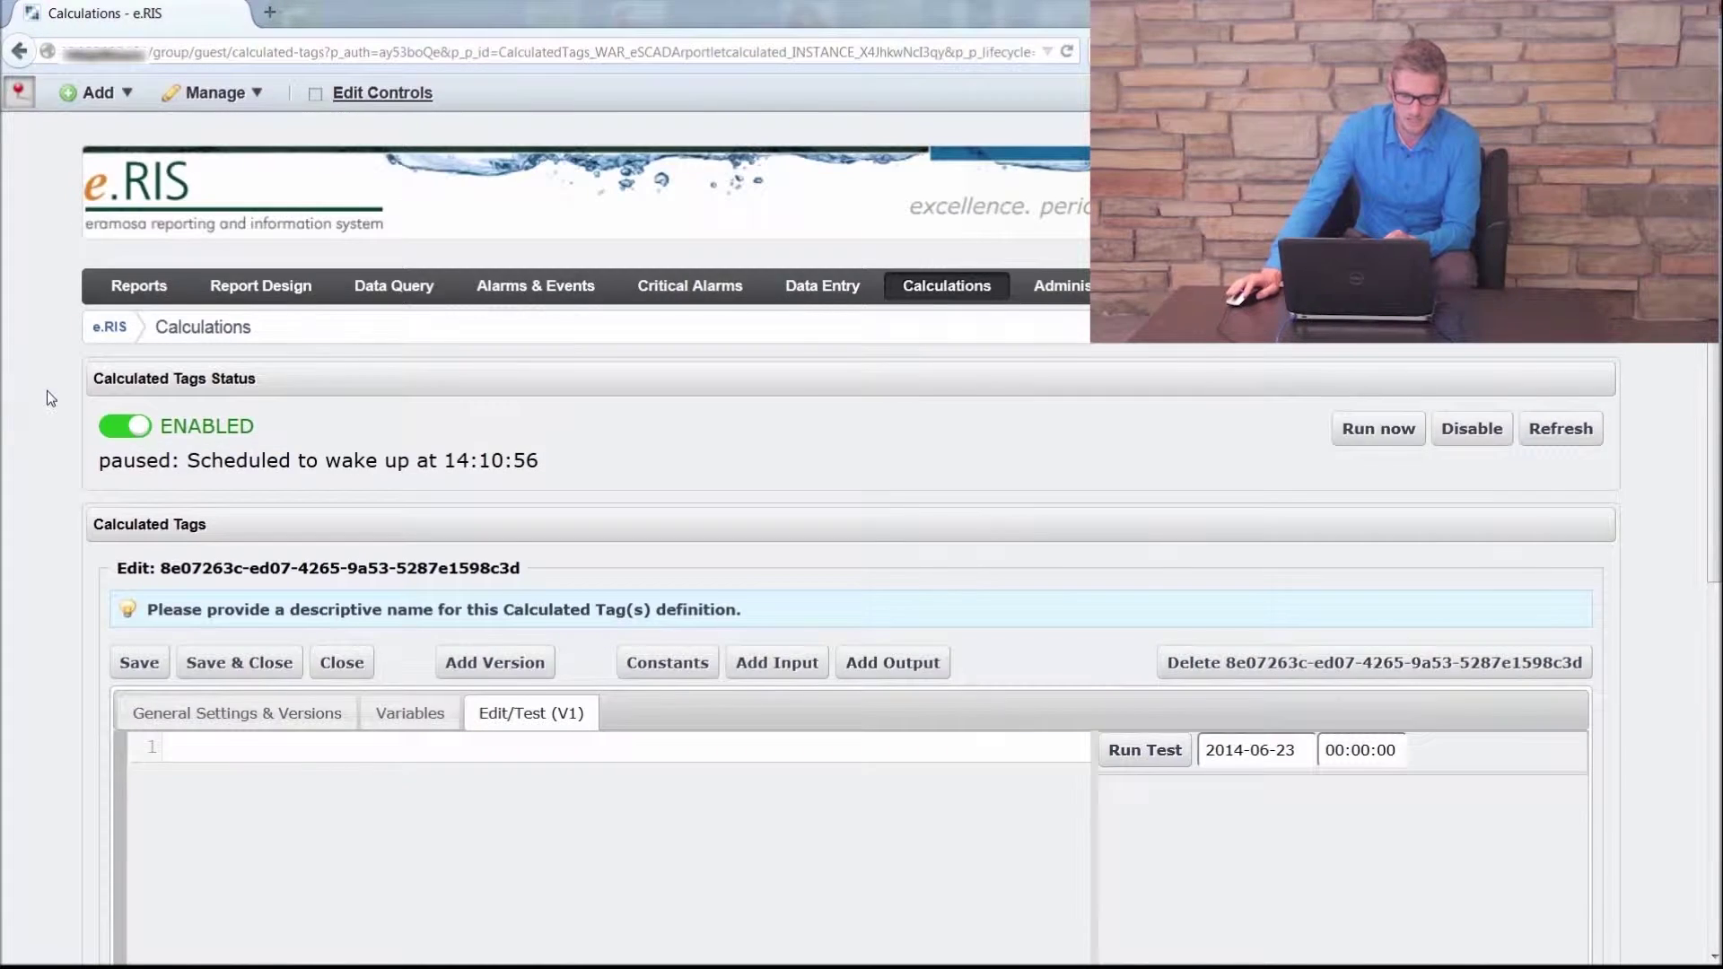
Step: Look through the new calculation's general settings, its variables and its version 1 code editor
scroll(47, 390, down, 2)
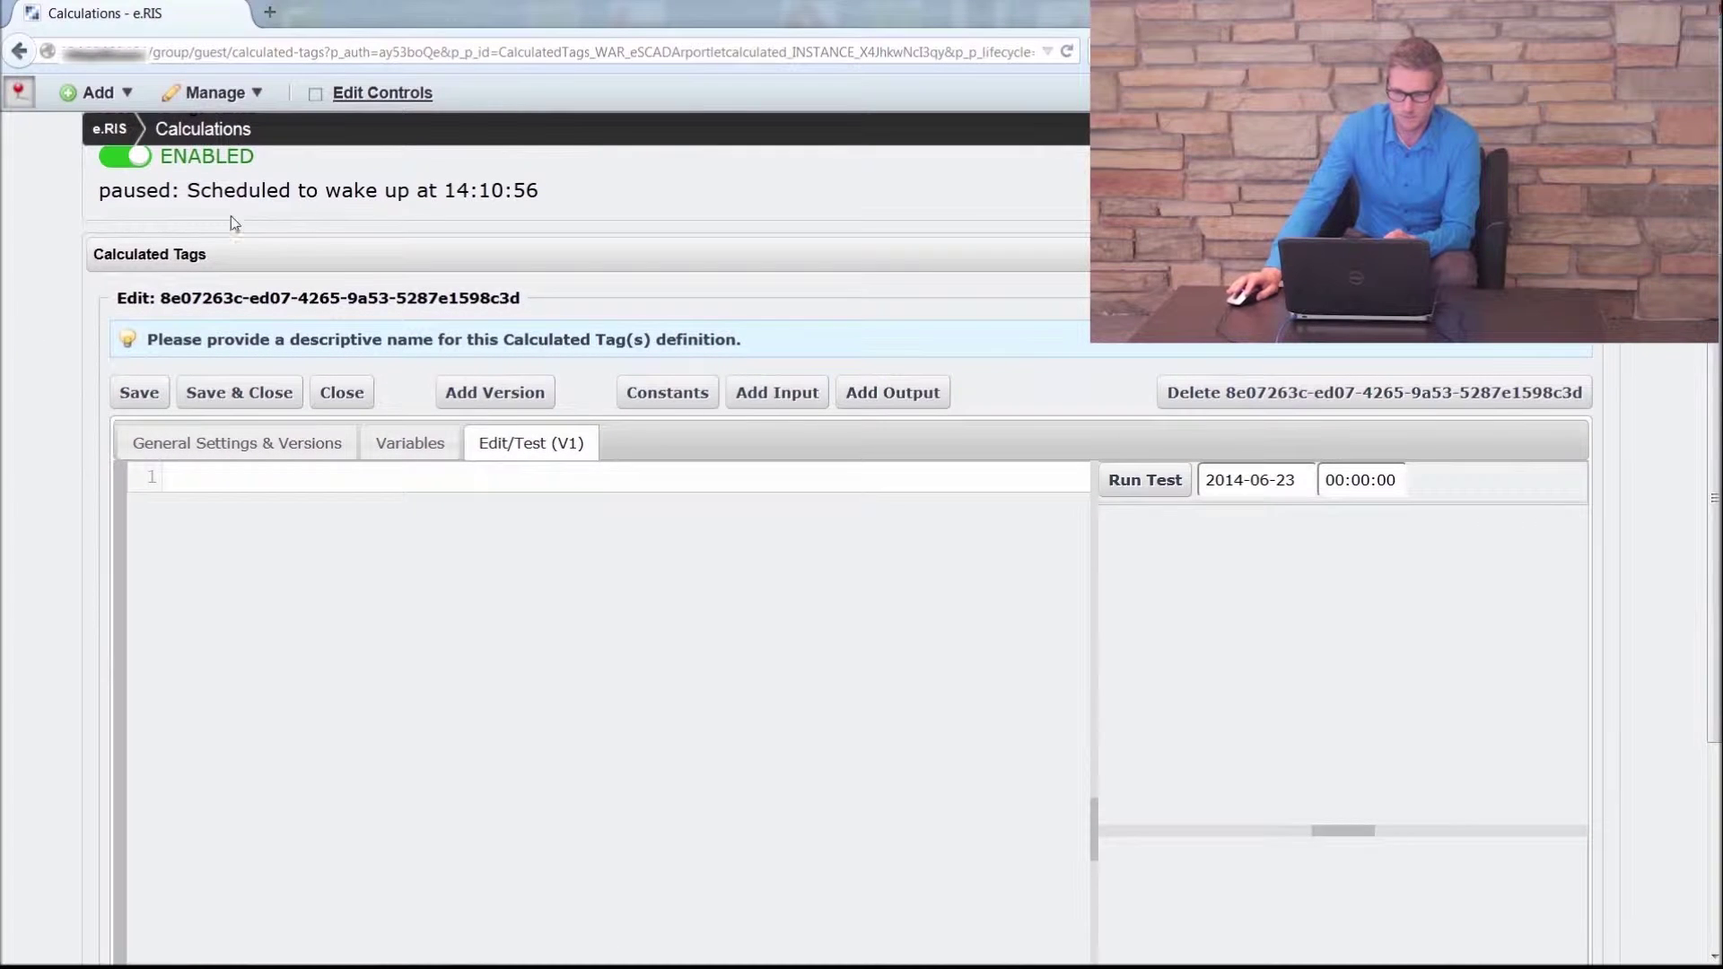
scroll(135, 377, down, 2)
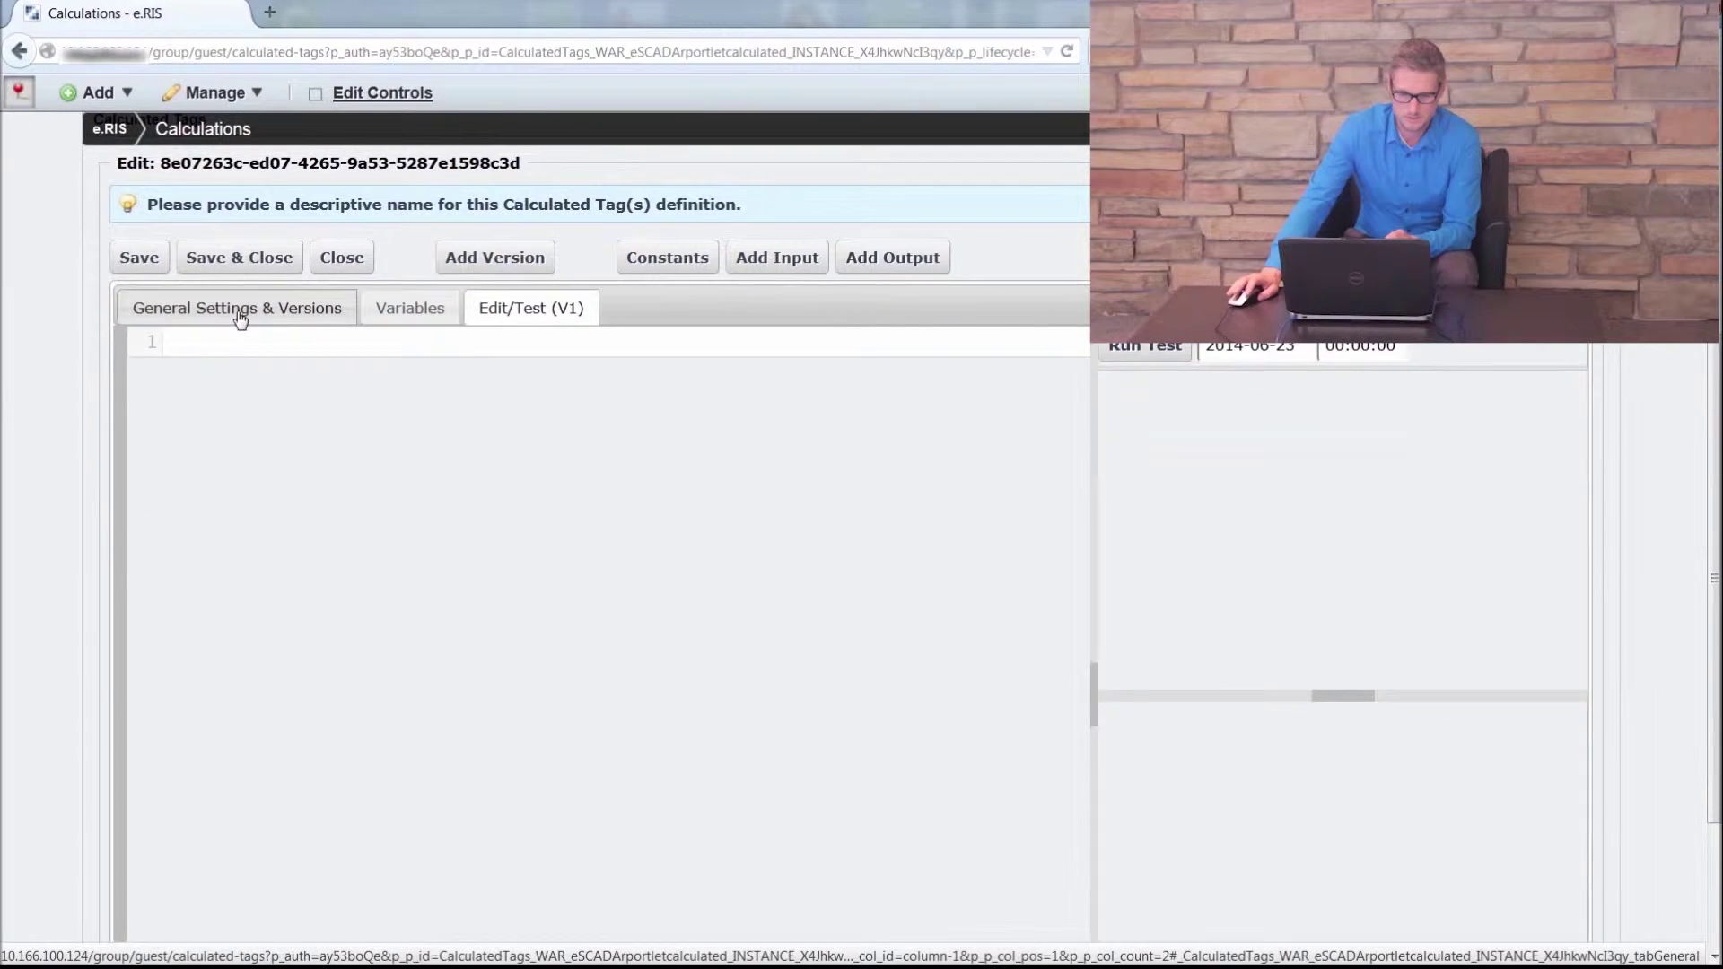
click(237, 311)
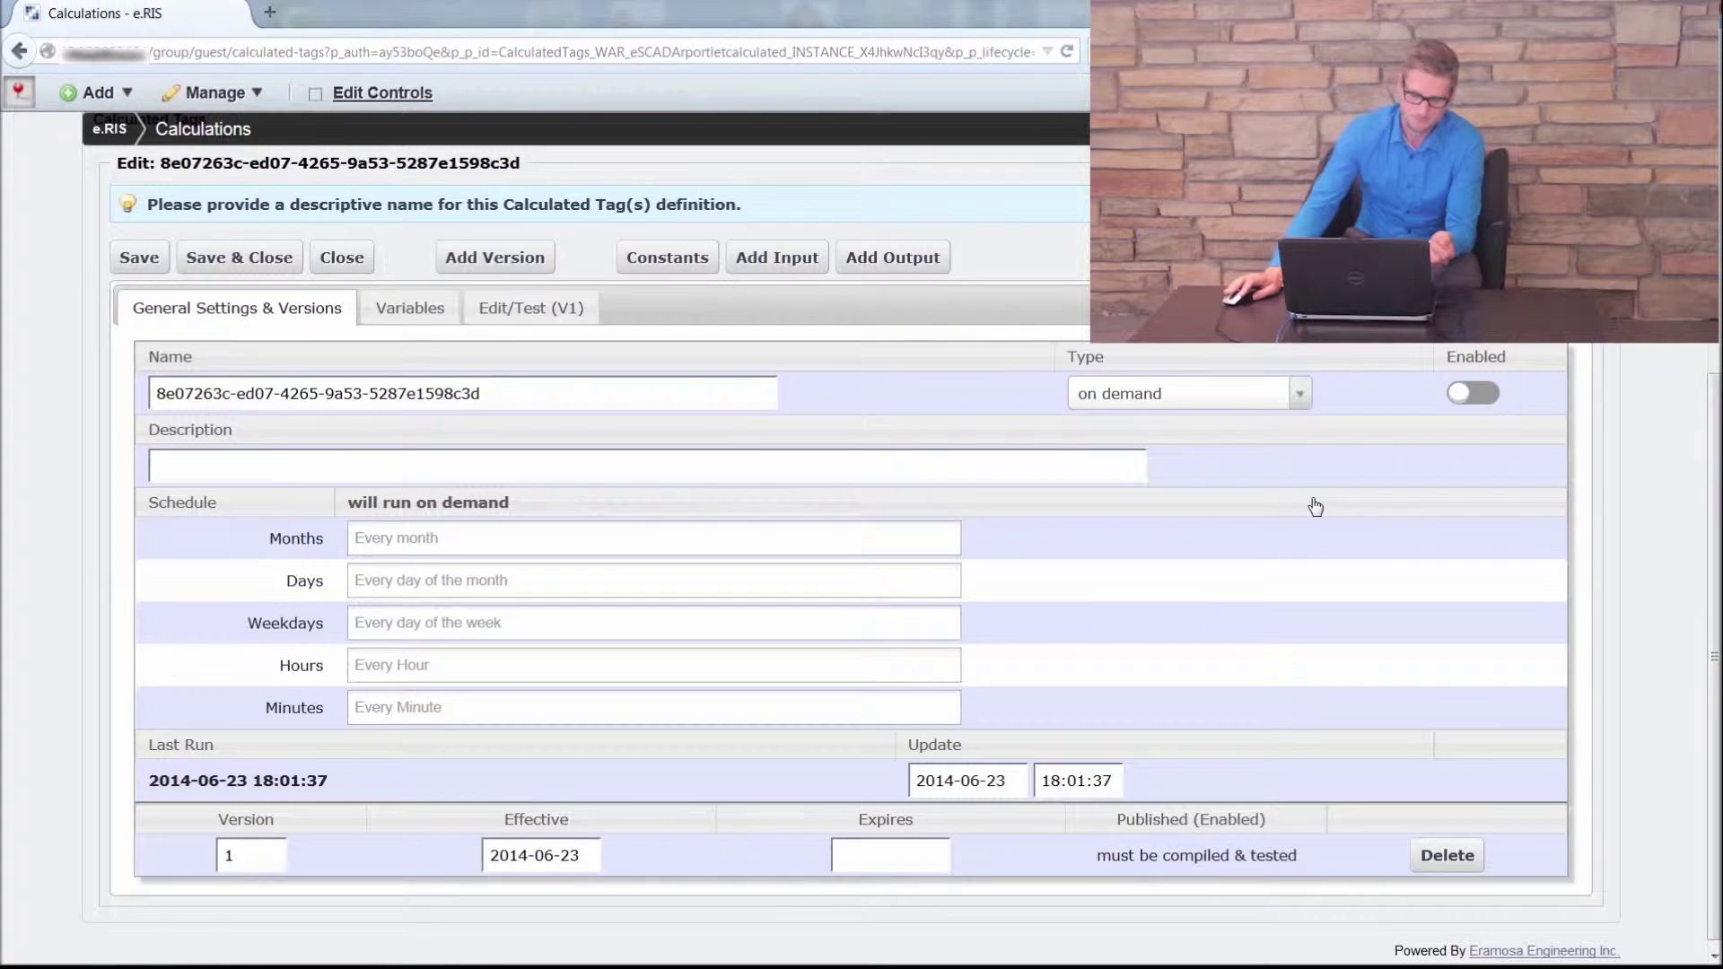
click(429, 314)
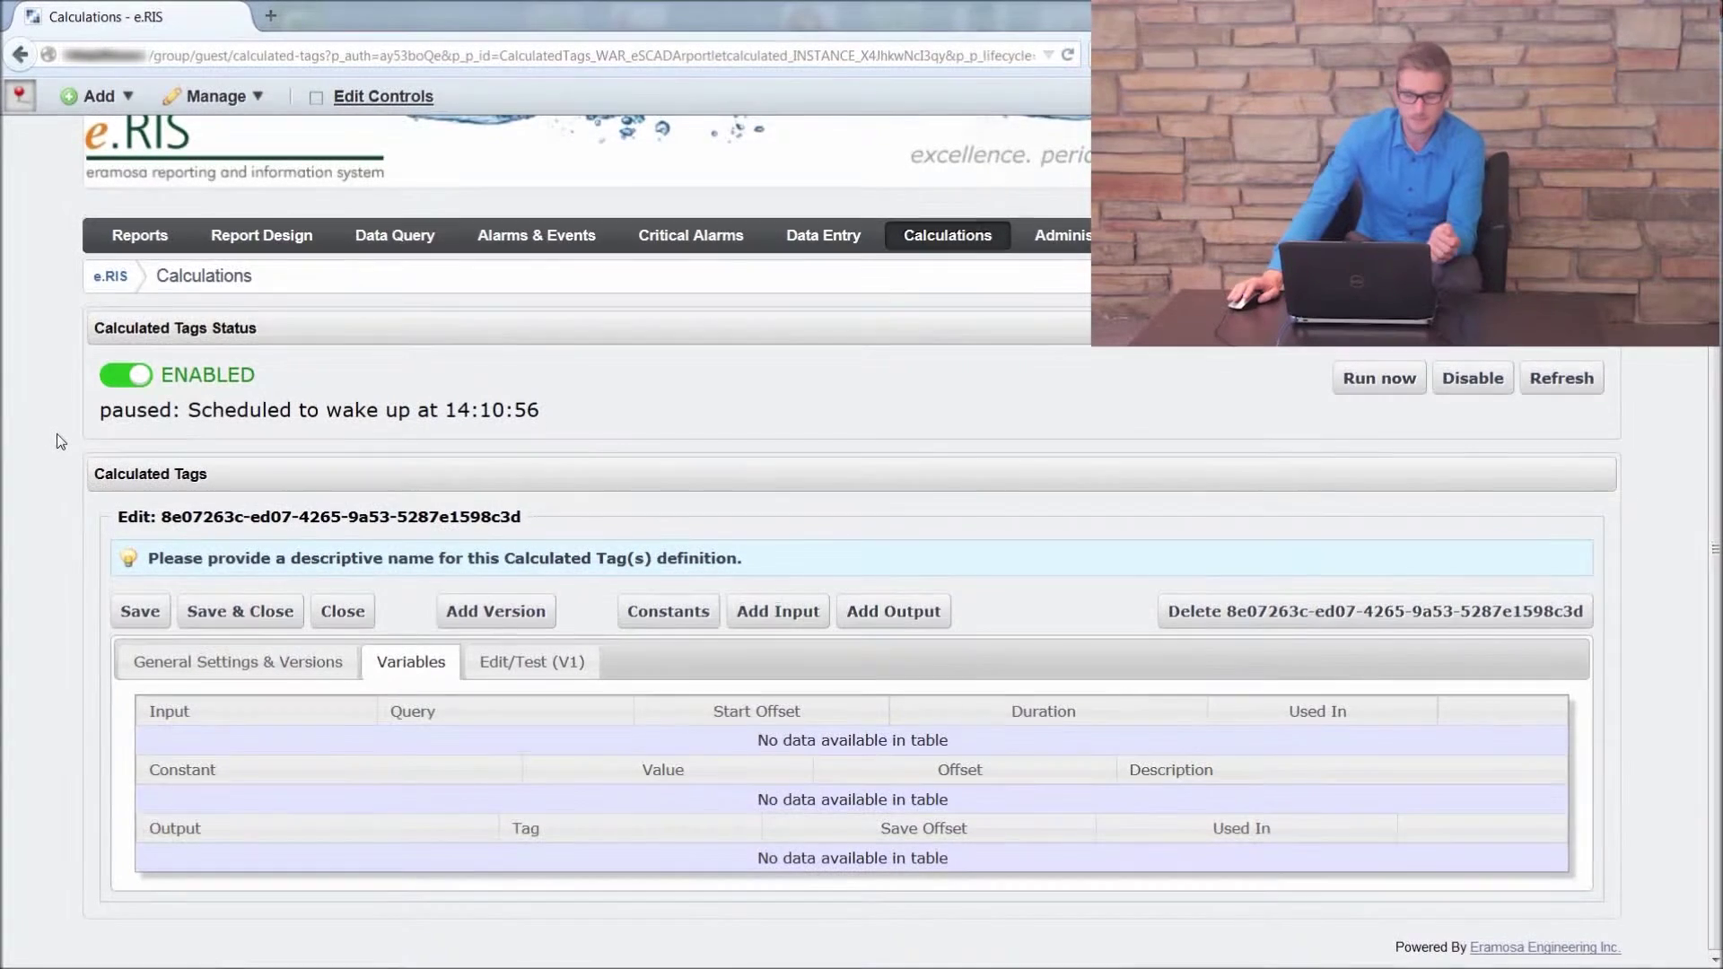
click(537, 668)
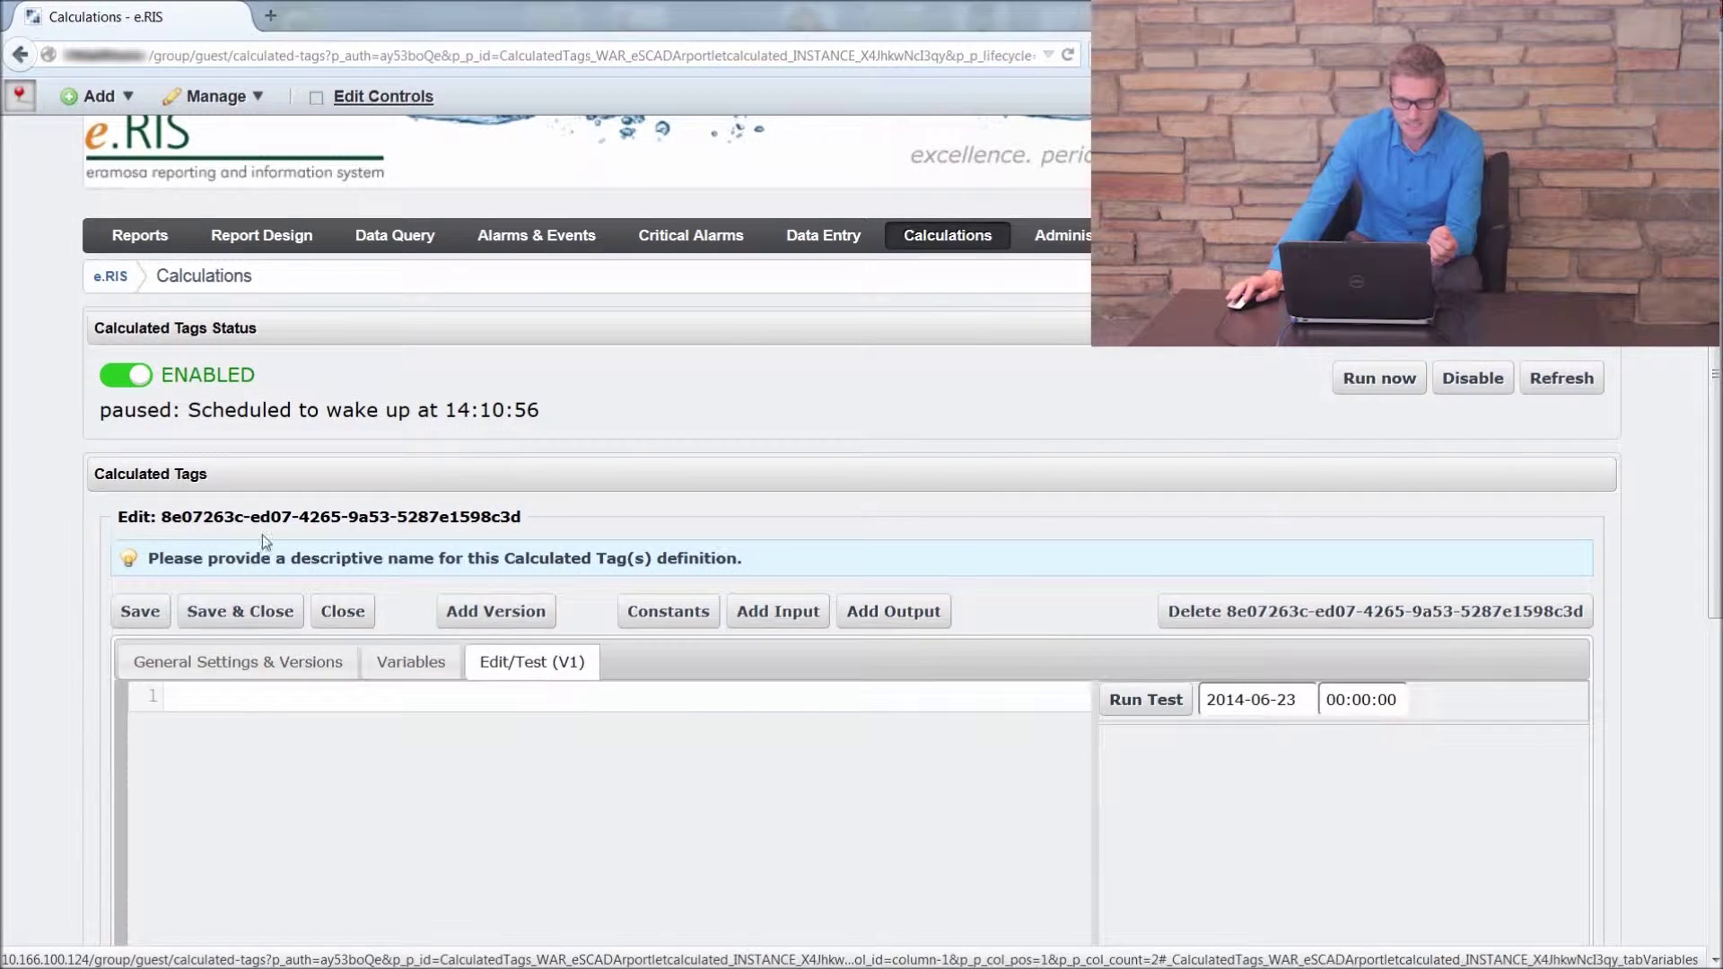
scroll(59, 464, down, 3)
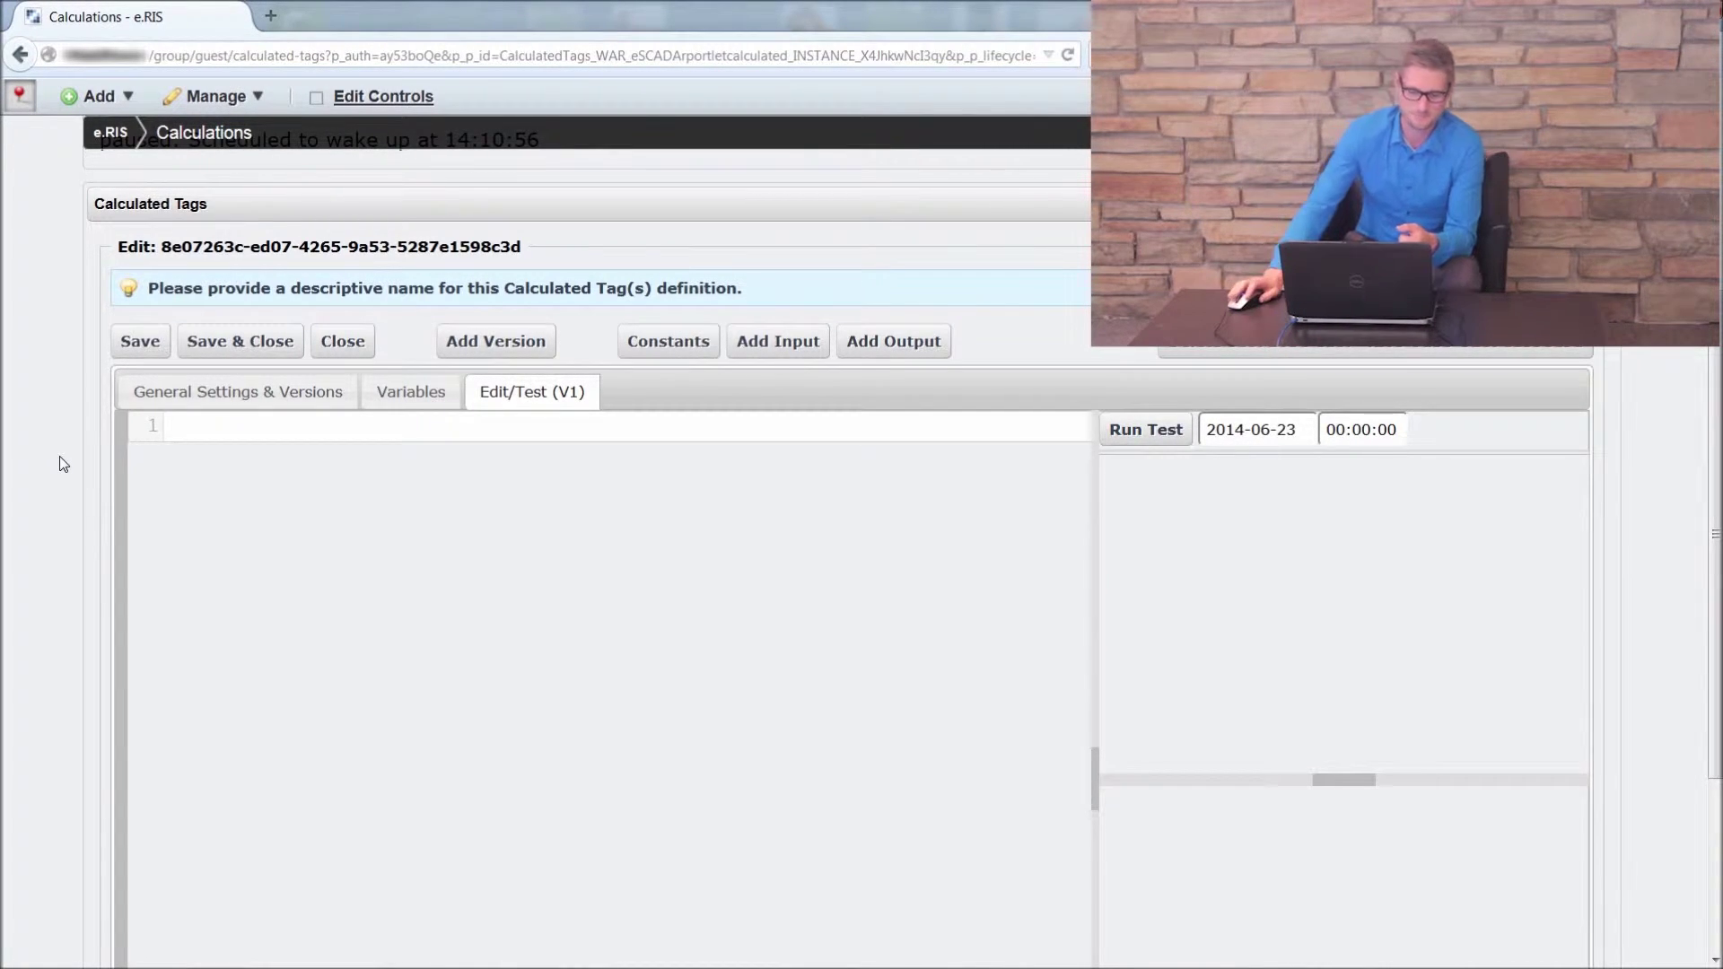
Step: Return to the general settings and replace the calculation's default name with "Simple Demo Calculation"
click(180, 395)
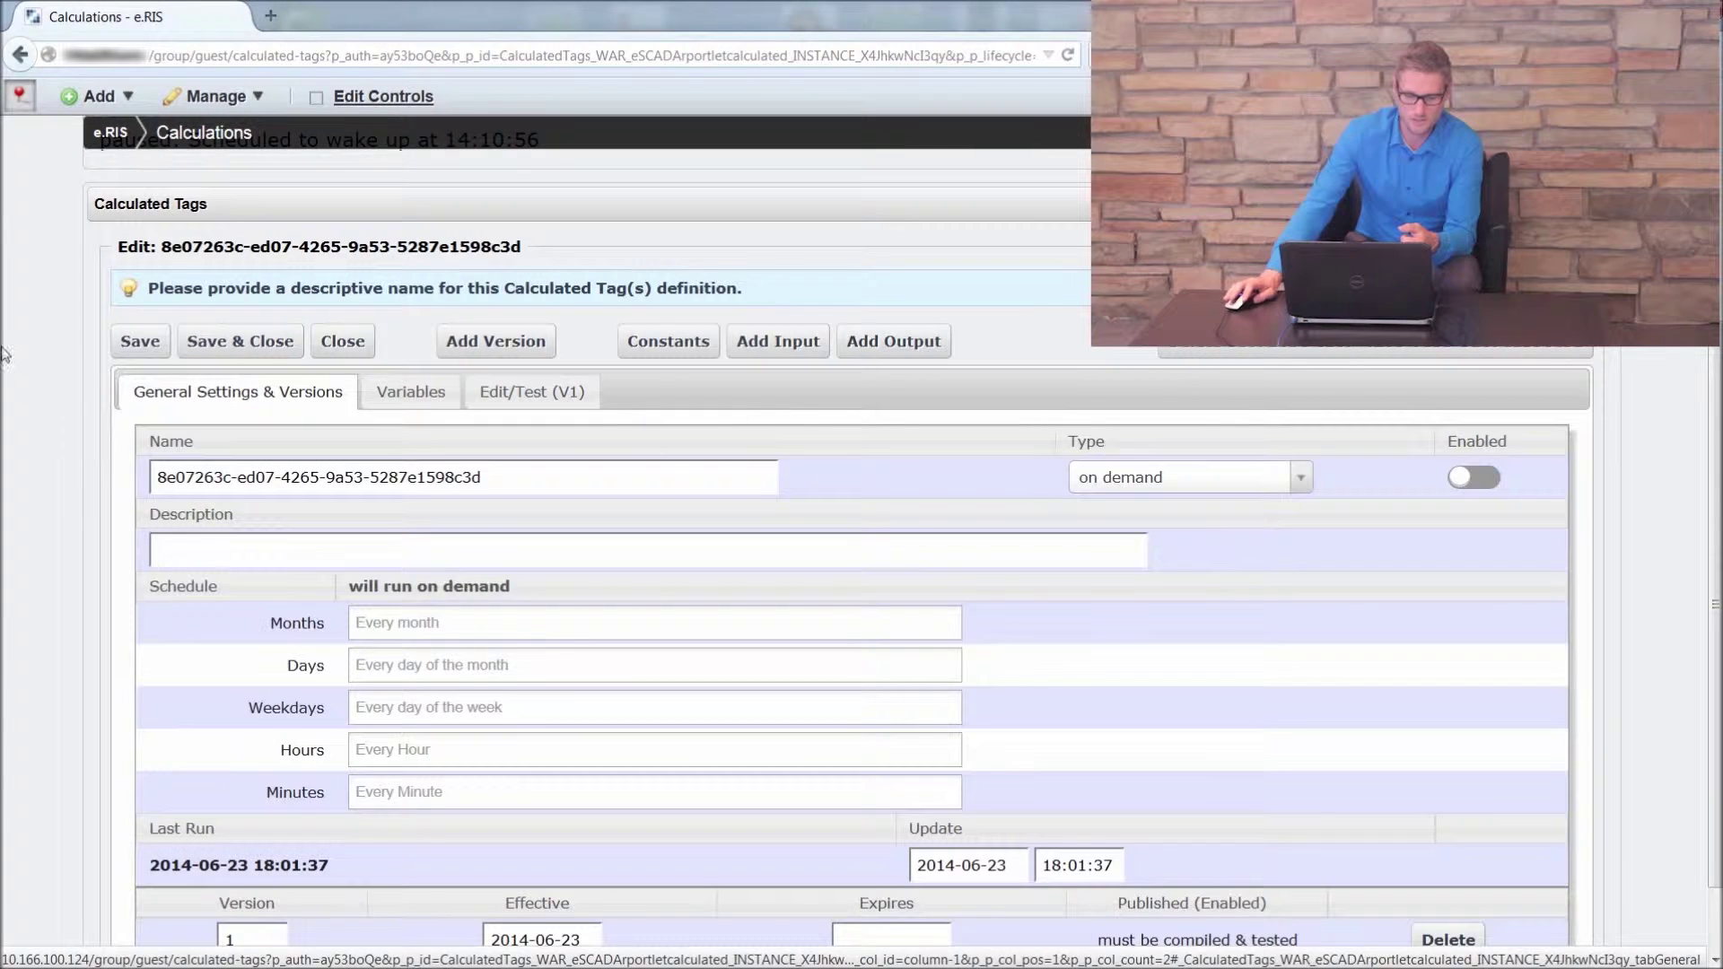
scroll(15, 353, down, 1)
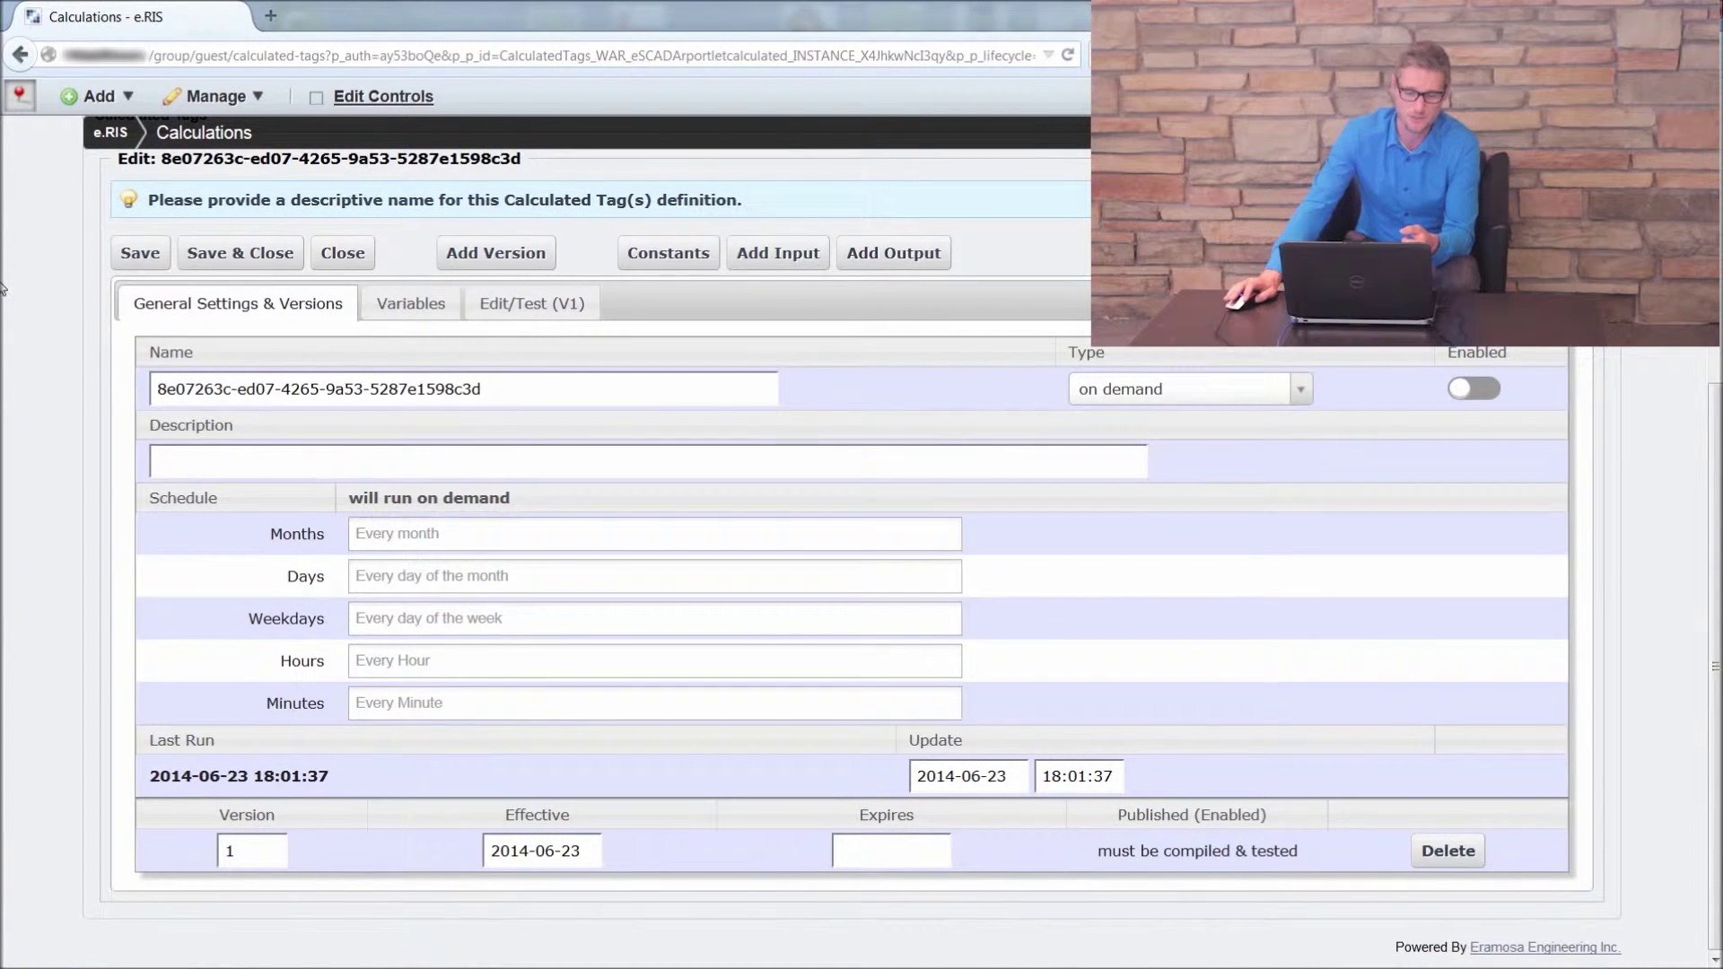
drag(492, 390, 145, 390)
drag(510, 389, 153, 387)
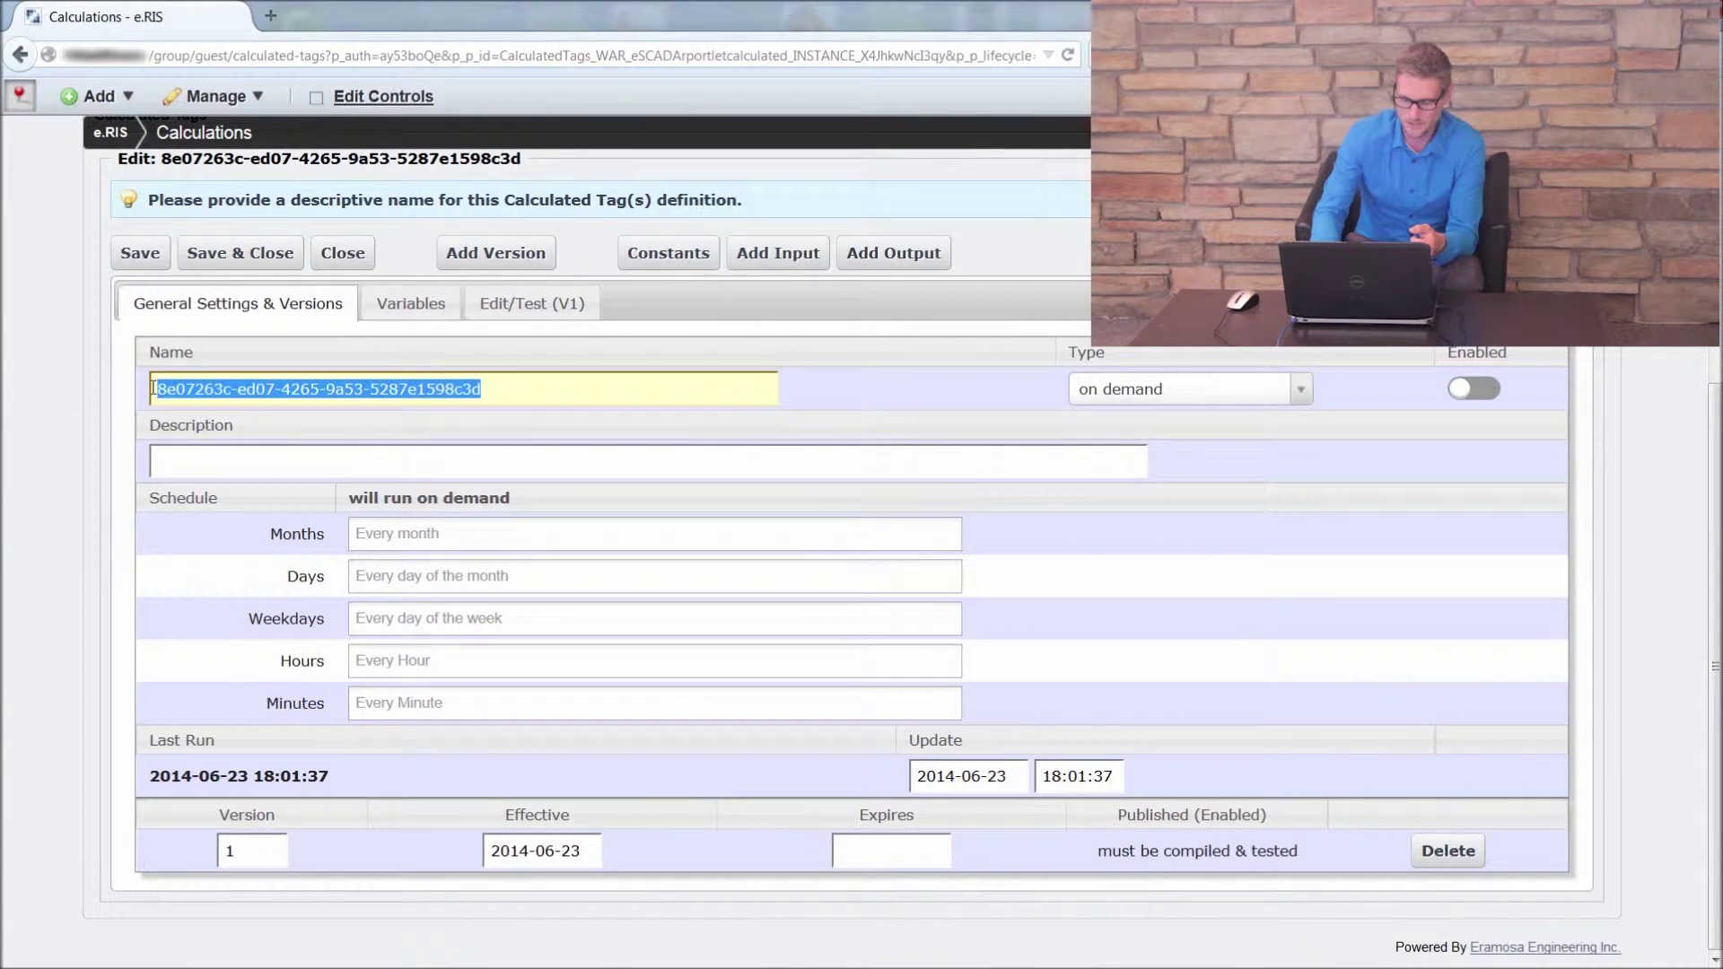
key(BackSpace)
click(206, 386)
key(Escape)
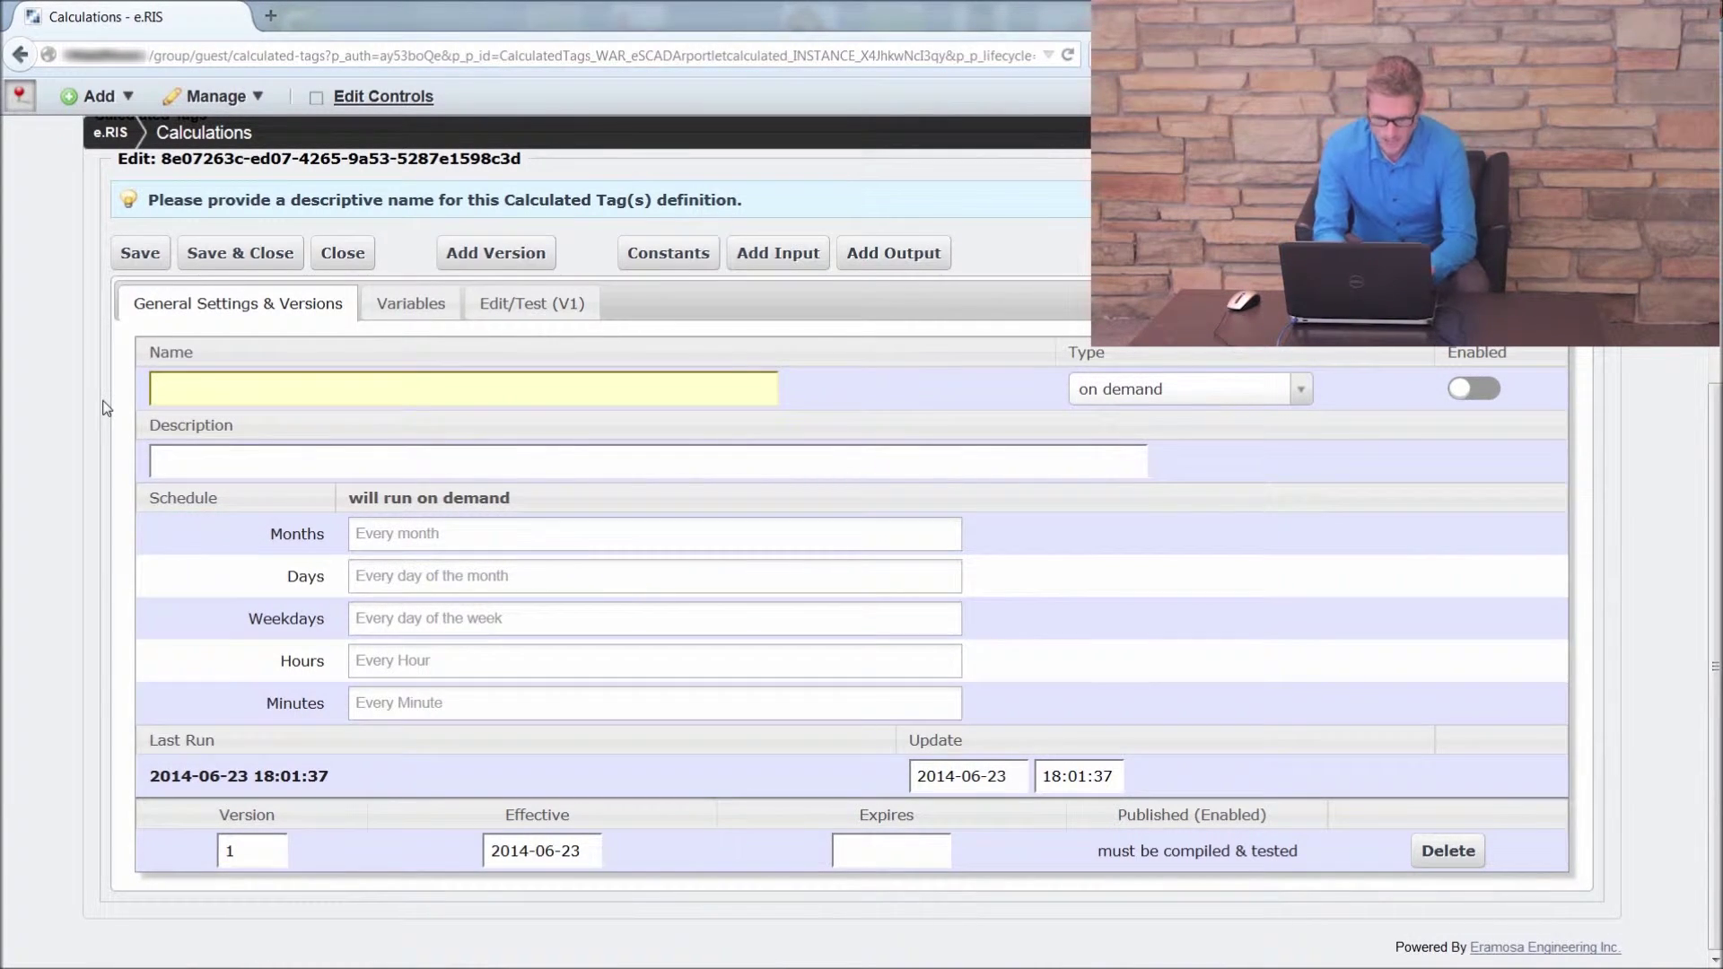
text(Simple Demo )
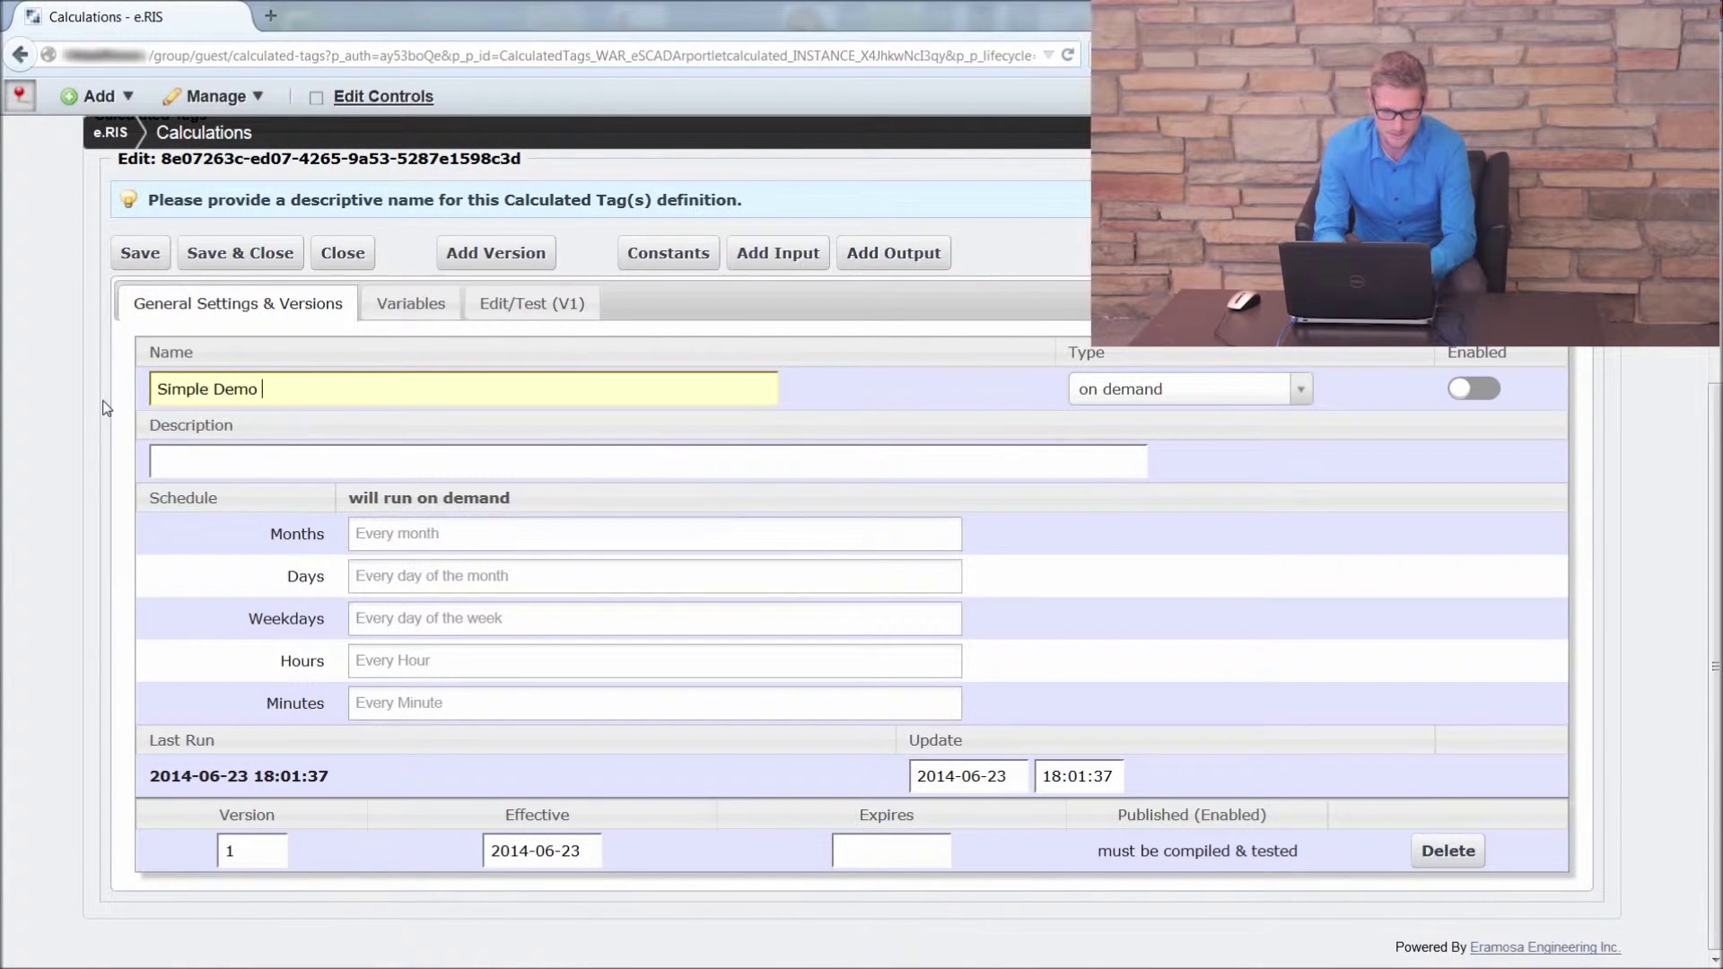
text(Calculation)
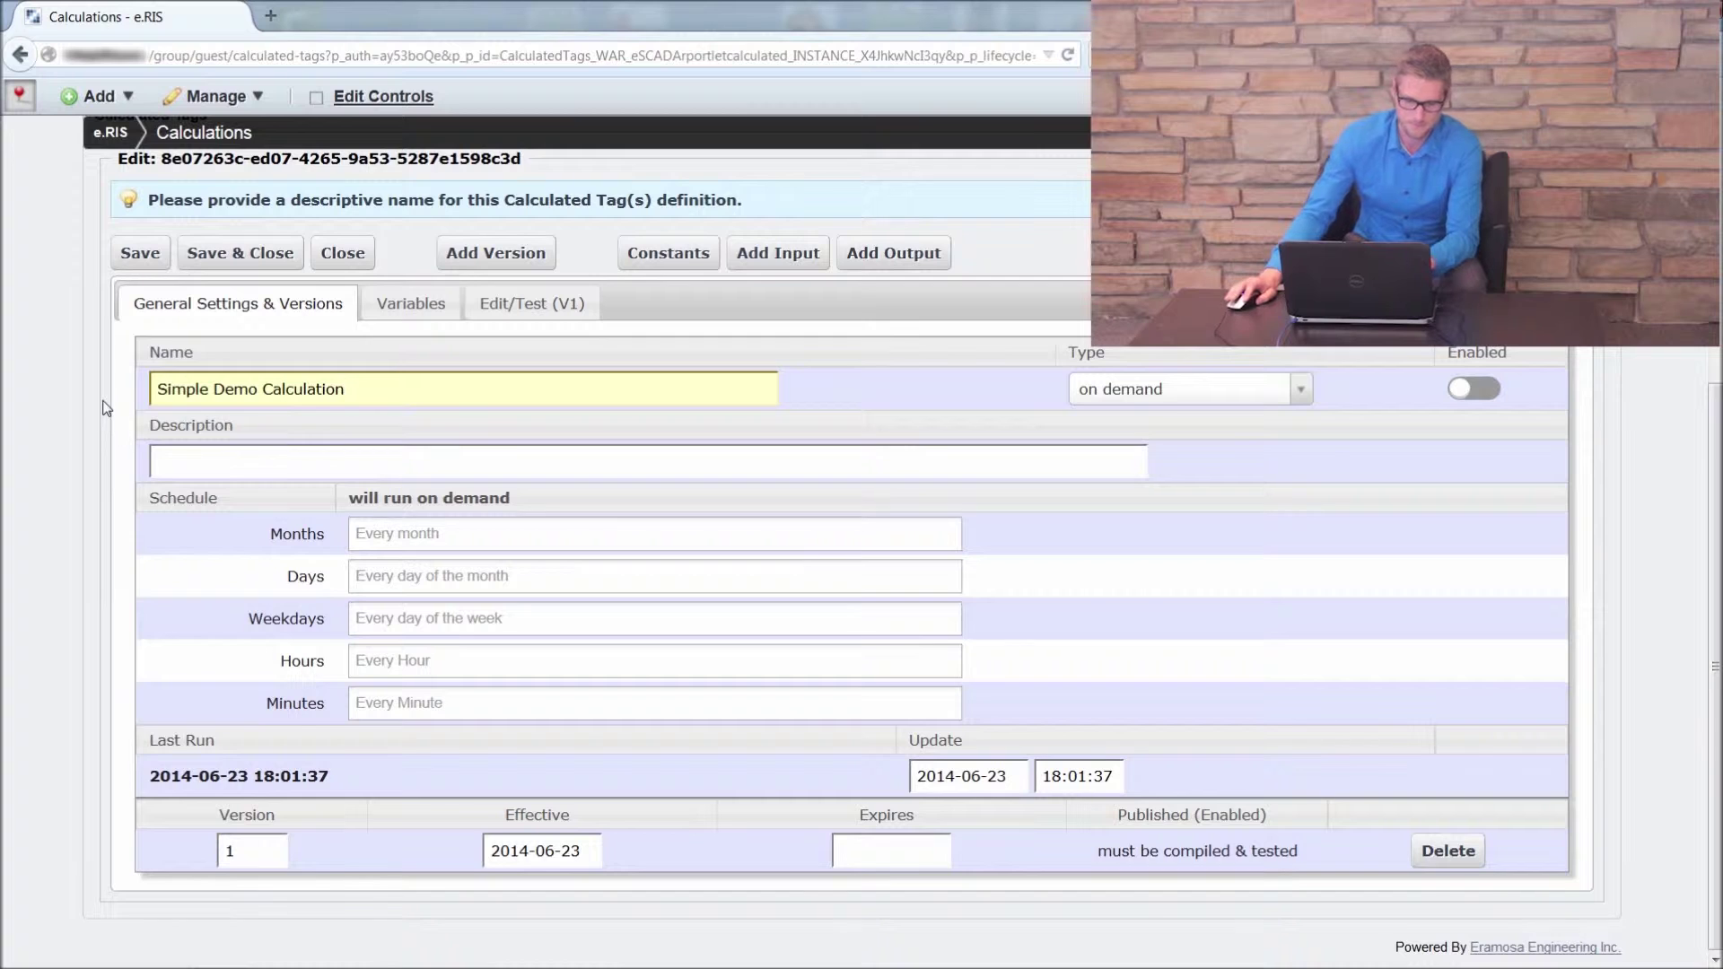
Step: Enter "Multiplies value by 10." as the calculation's description
click(201, 464)
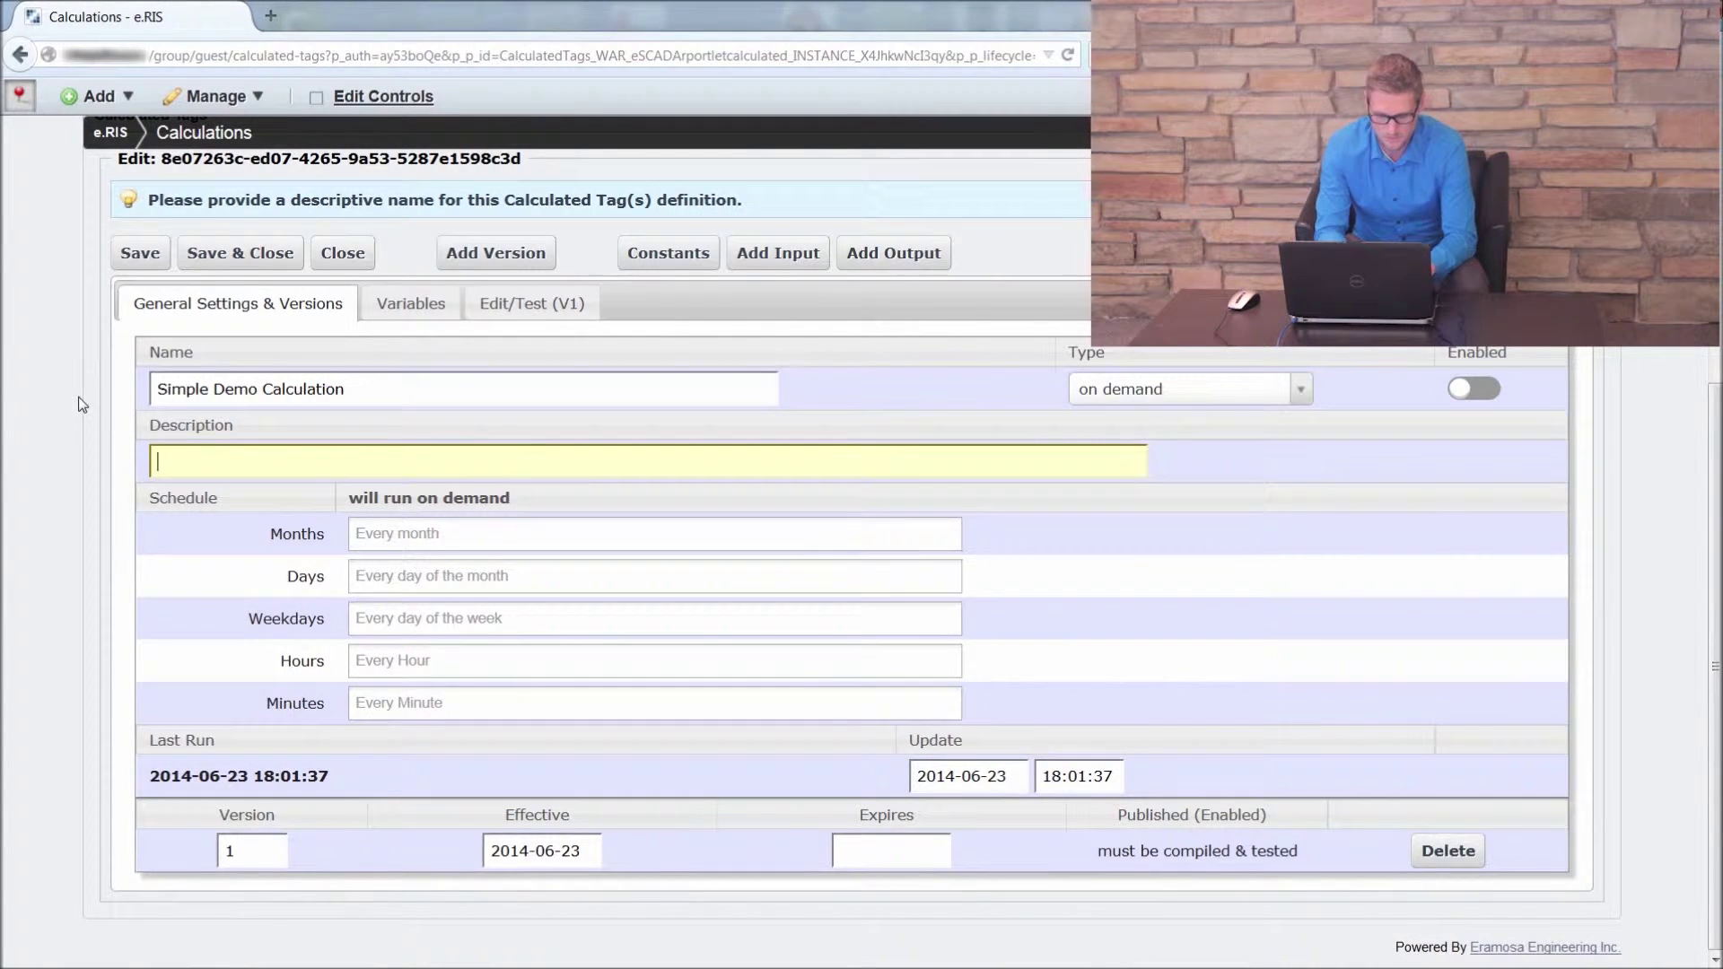
text(Multiplies value by 10)
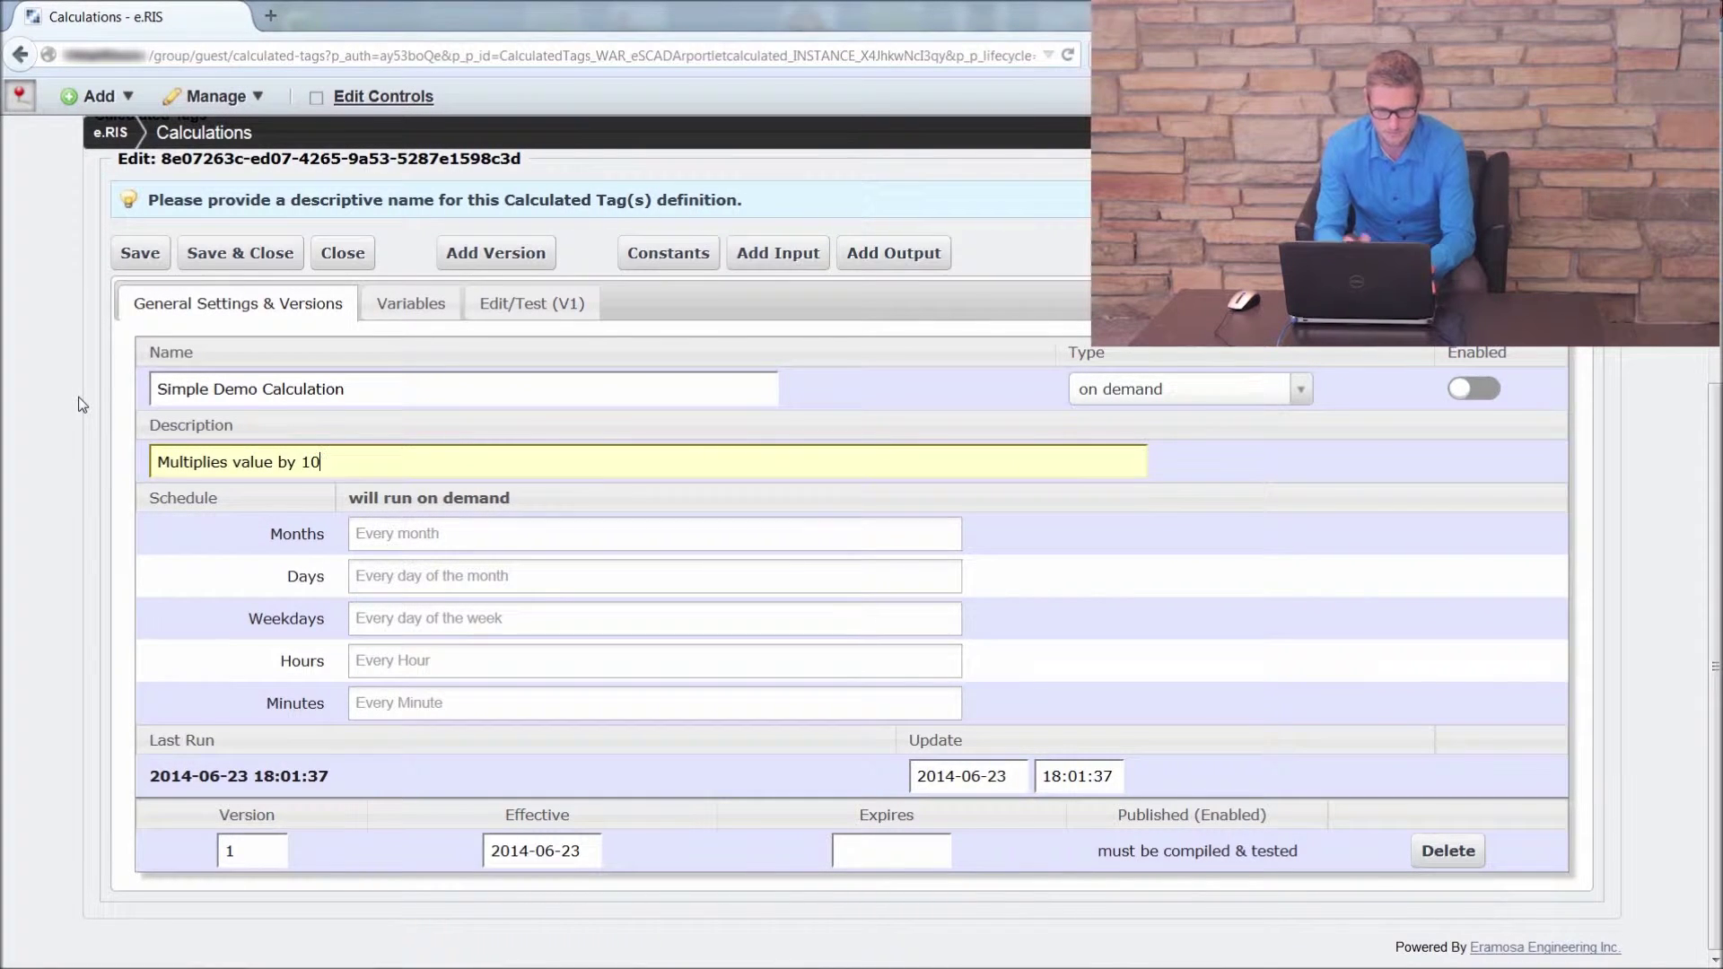
text(.)
click(81, 404)
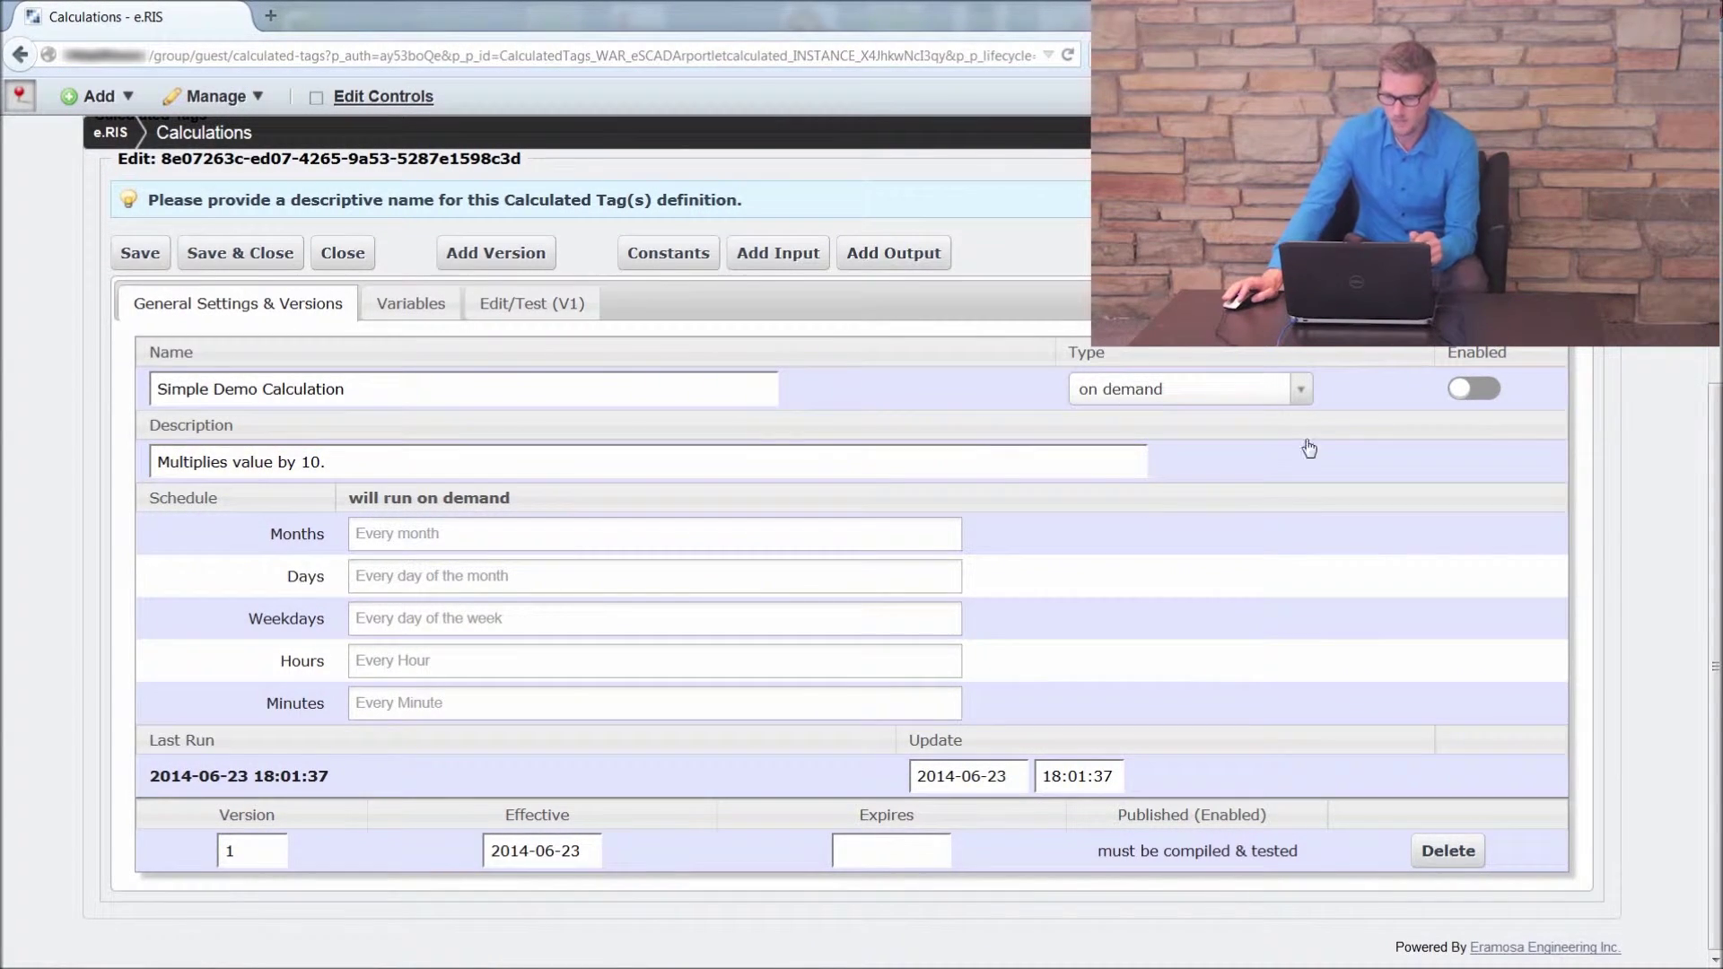
Step: Set the calculation type to automatic and save the calculation
click(1300, 389)
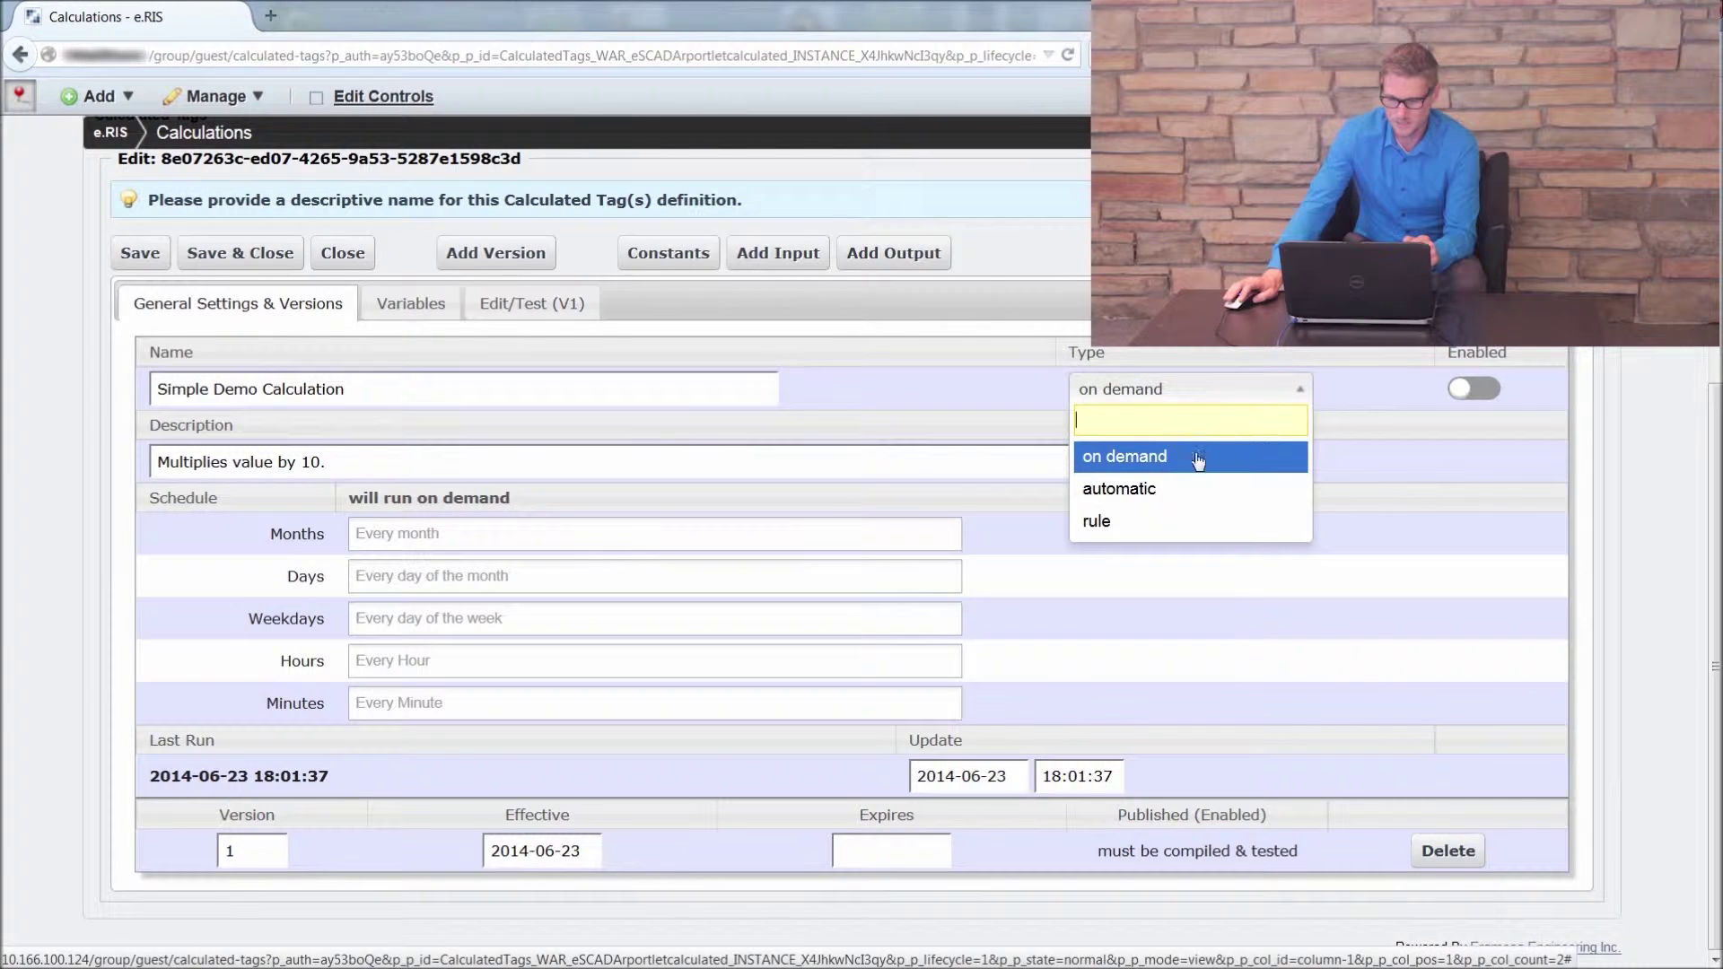
click(1156, 490)
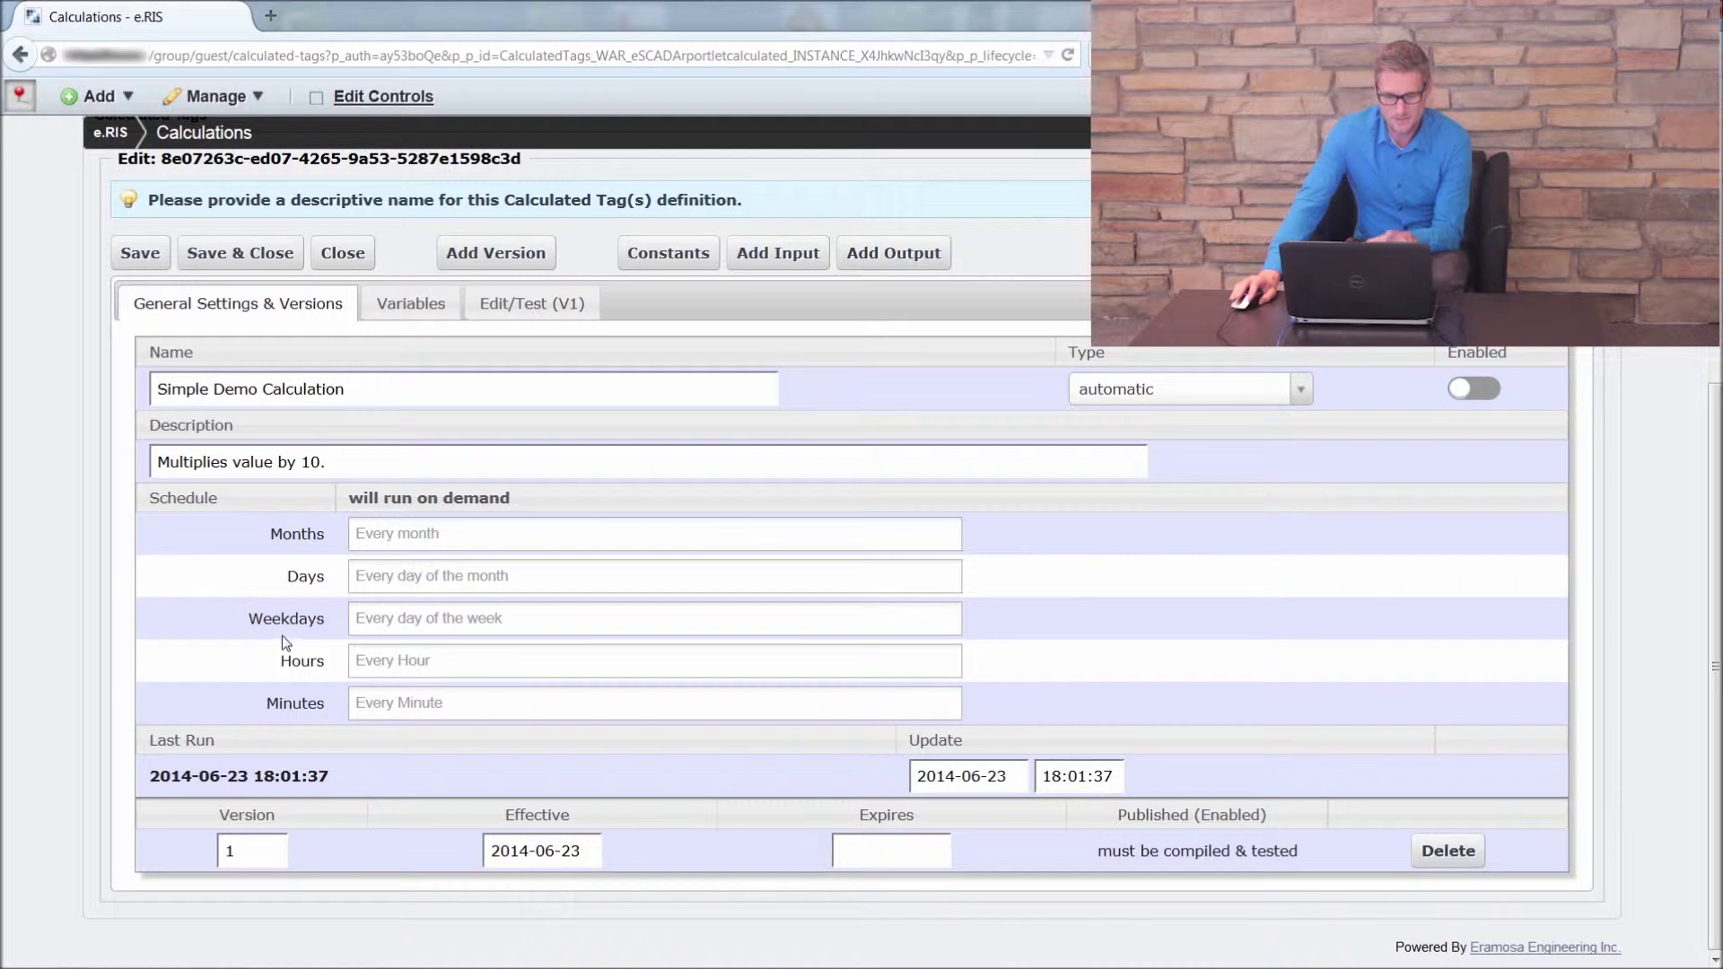
click(118, 265)
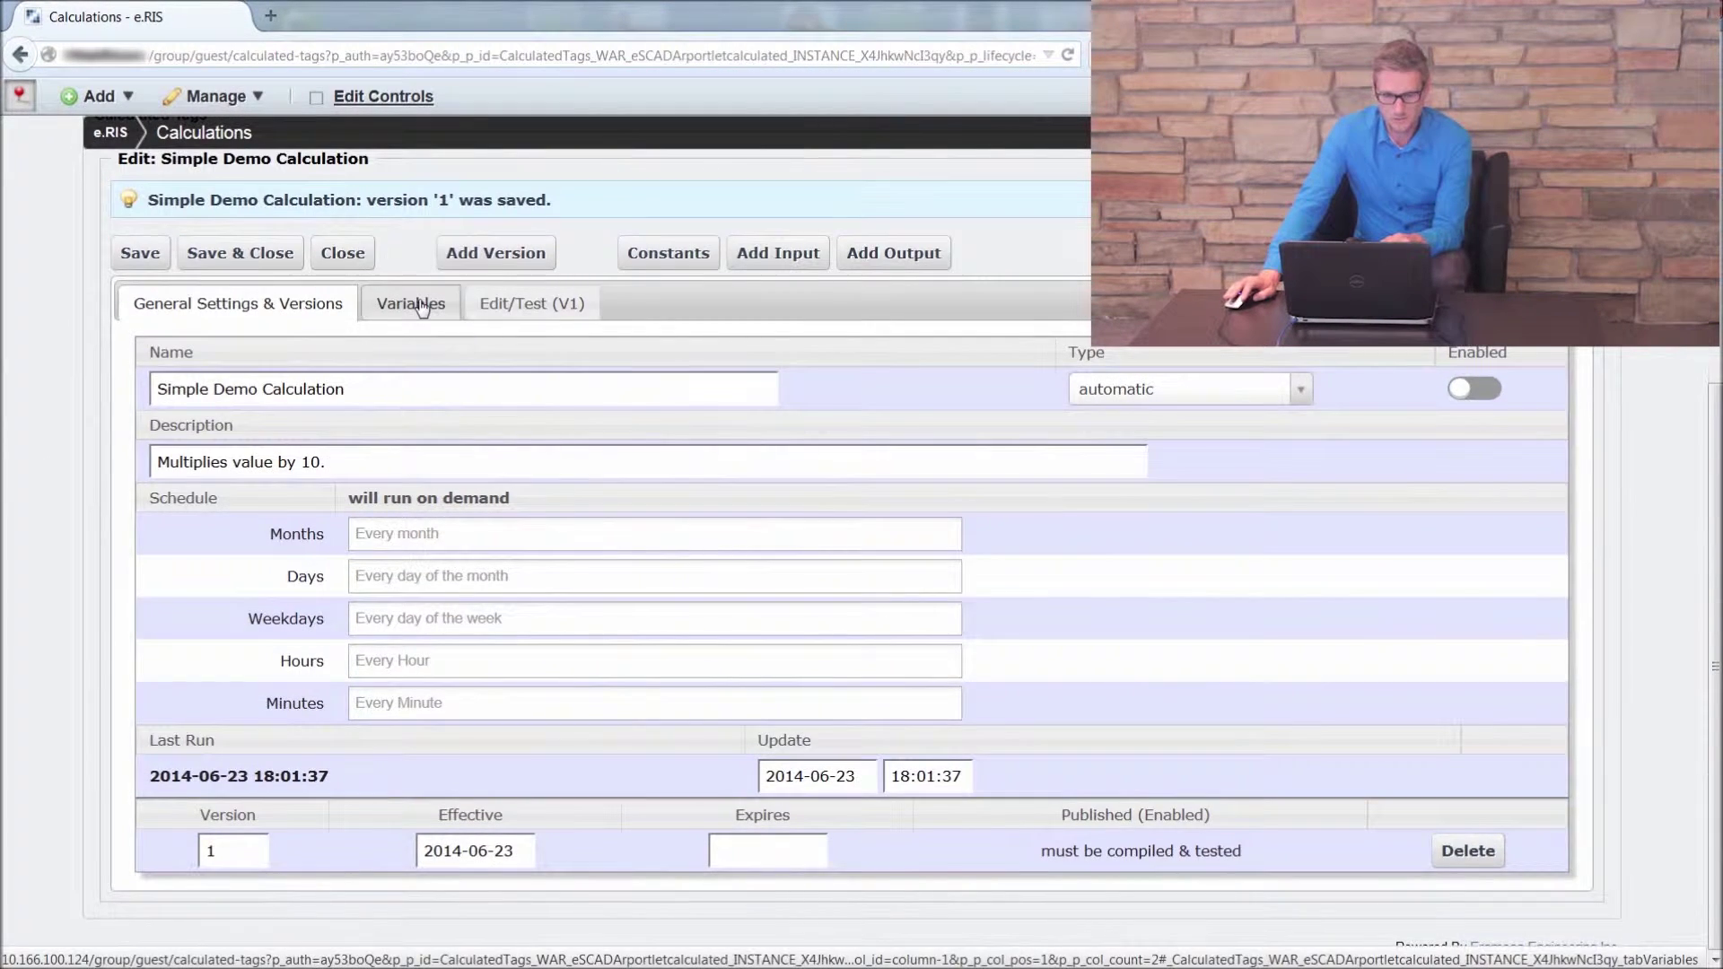
Step: Add an input to the calculation's variables and name it InputVariable
click(421, 307)
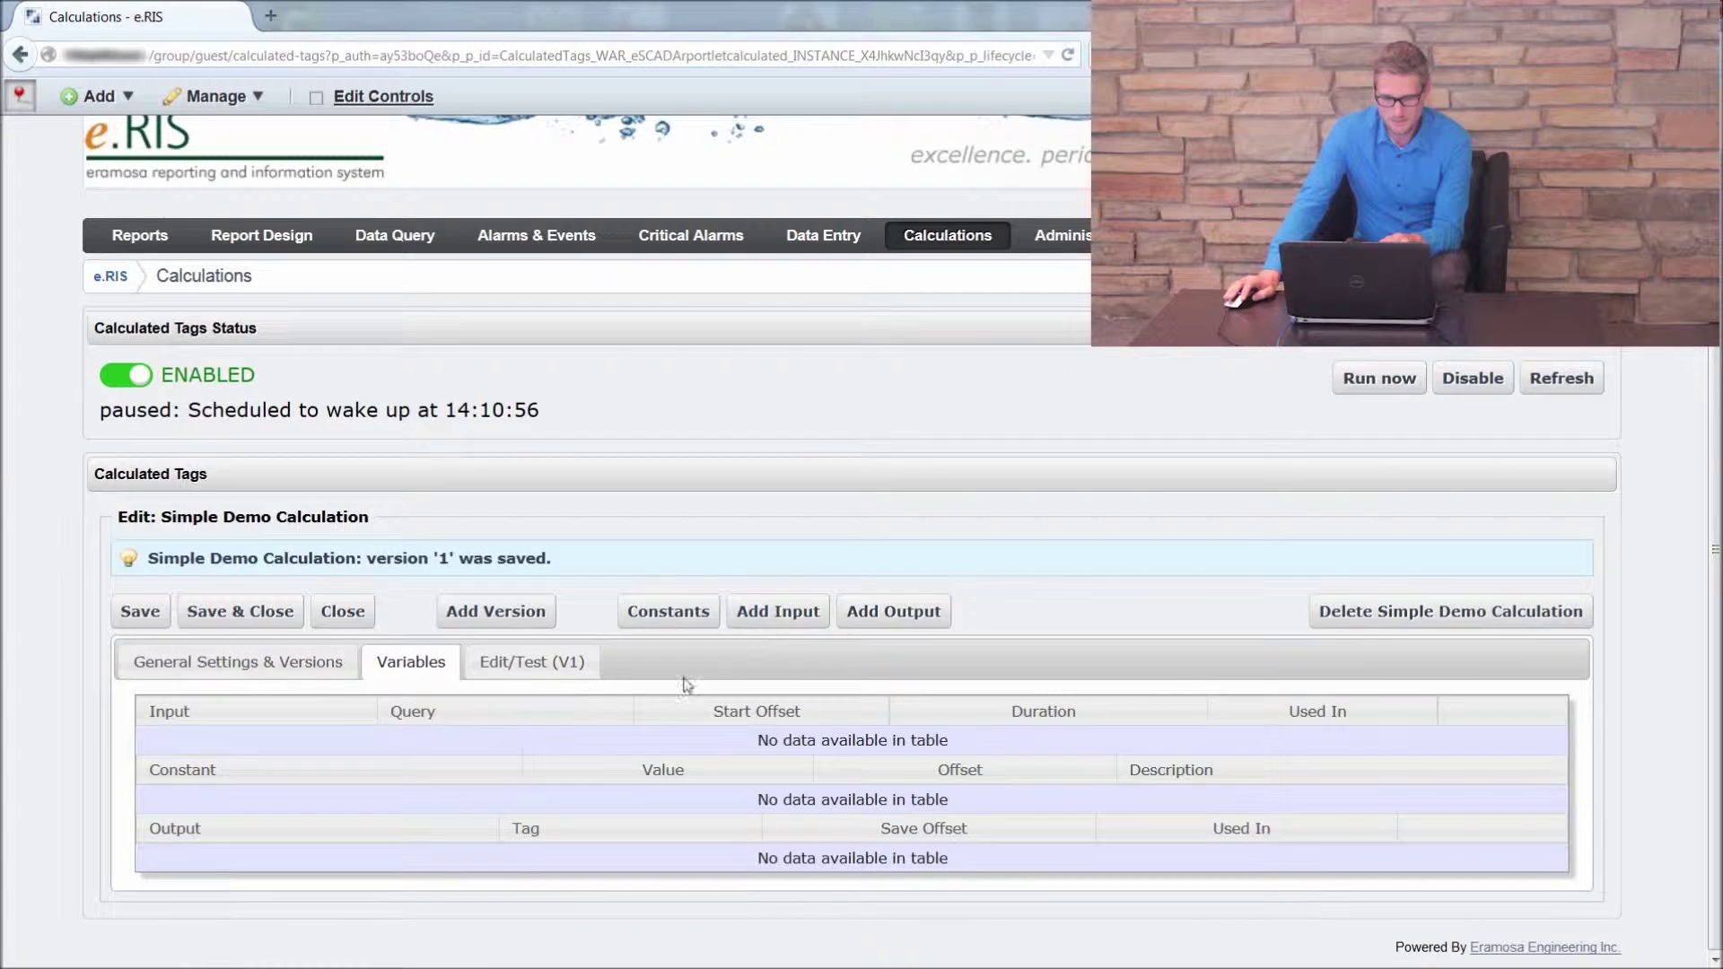
click(796, 628)
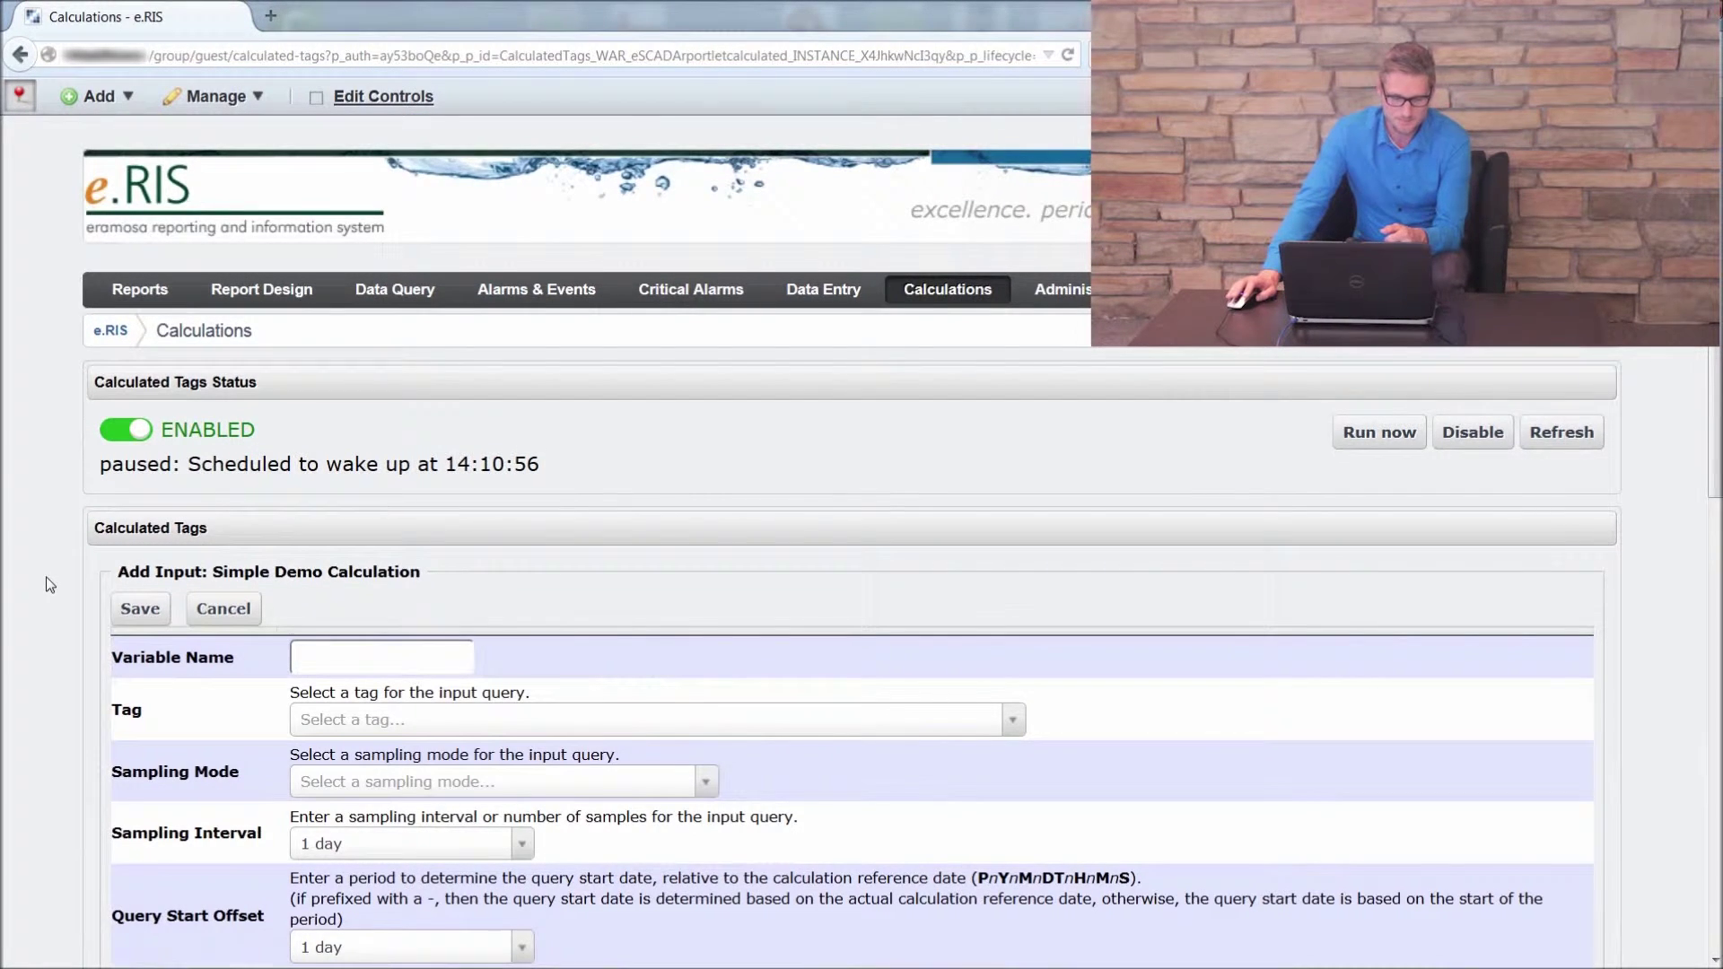
scroll(46, 586, down, 3)
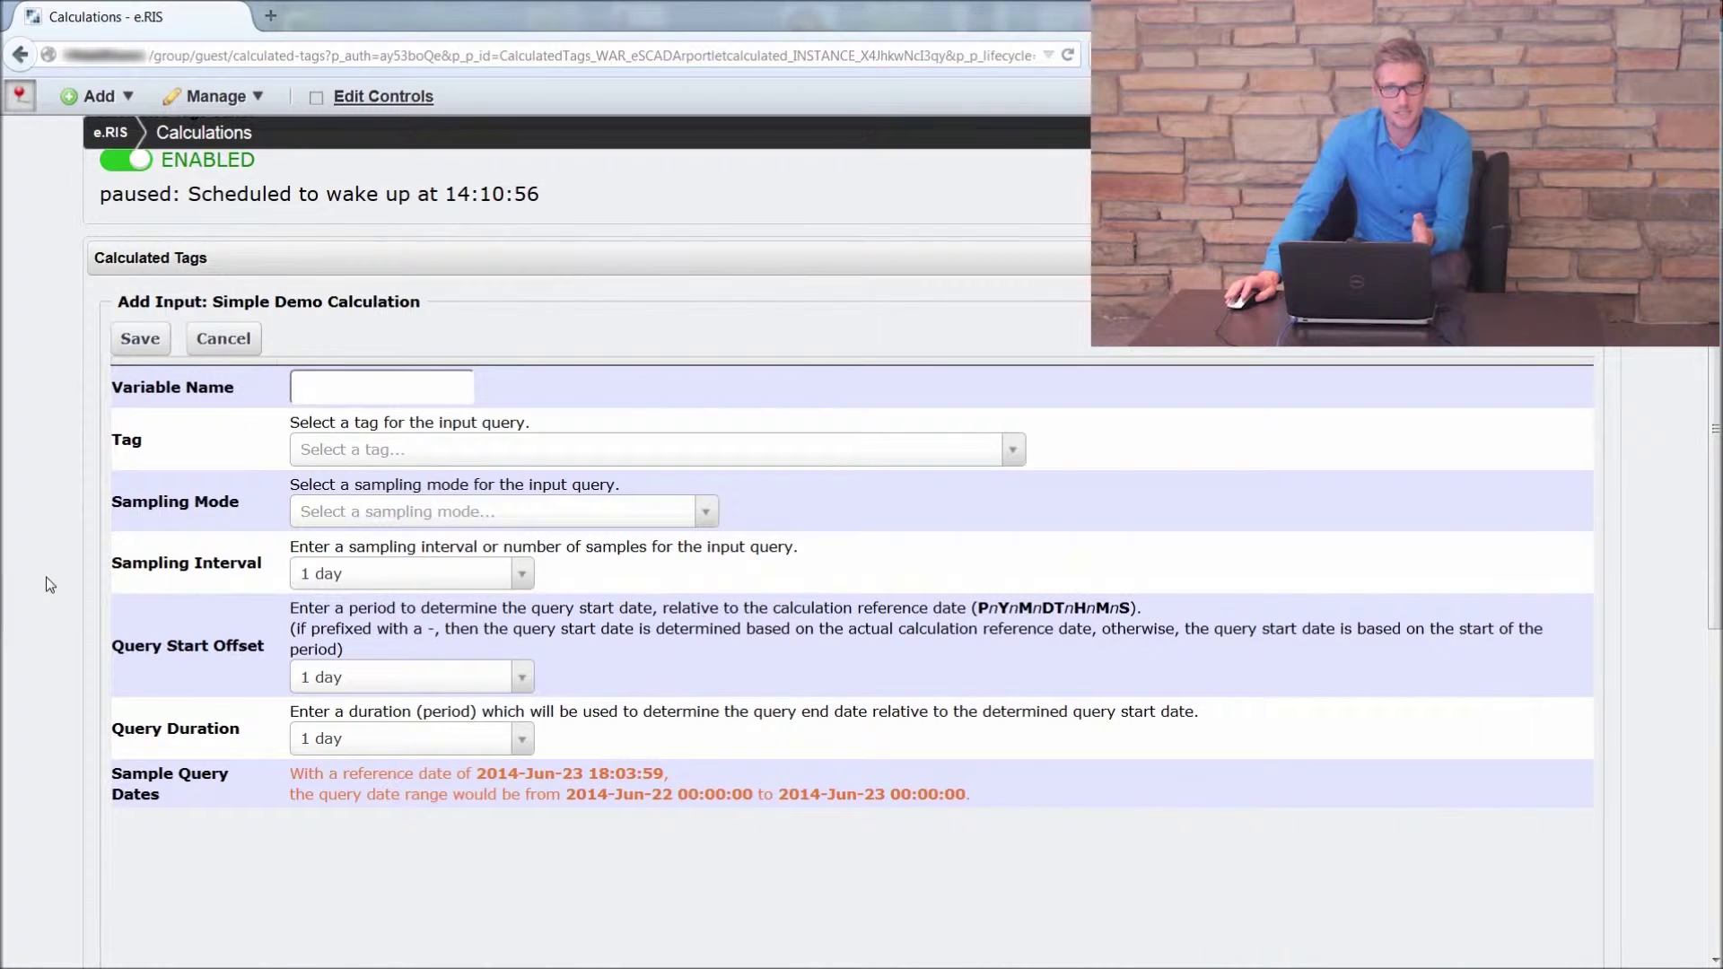
click(305, 385)
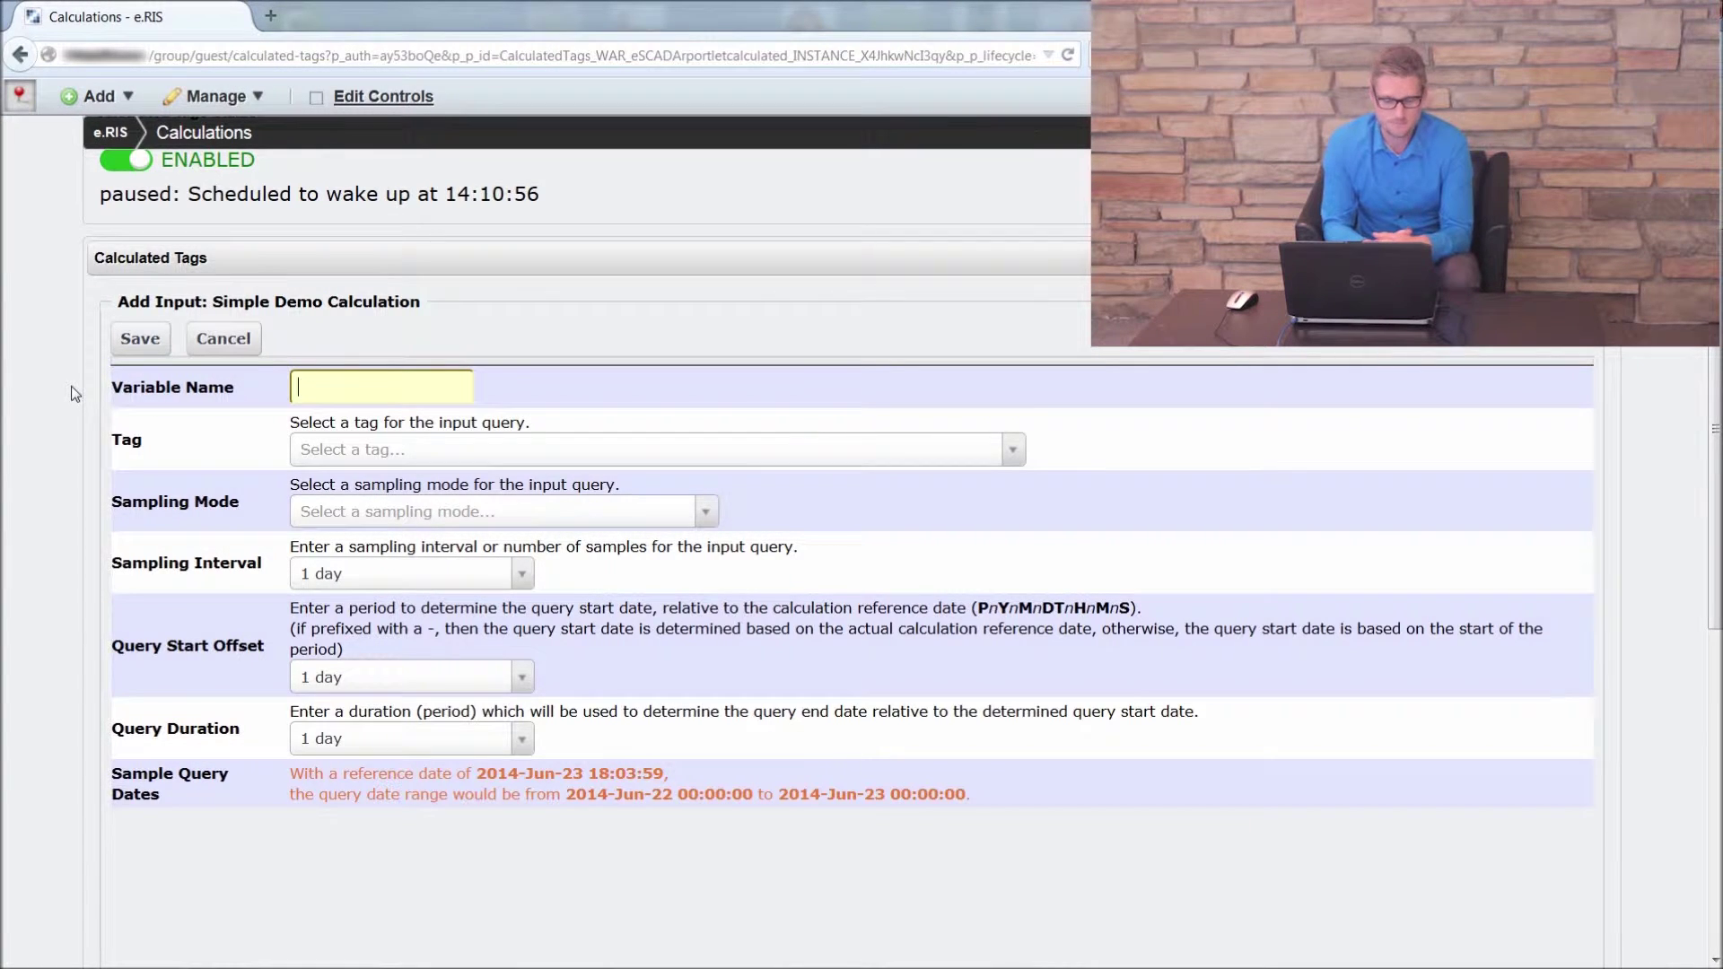
text(In)
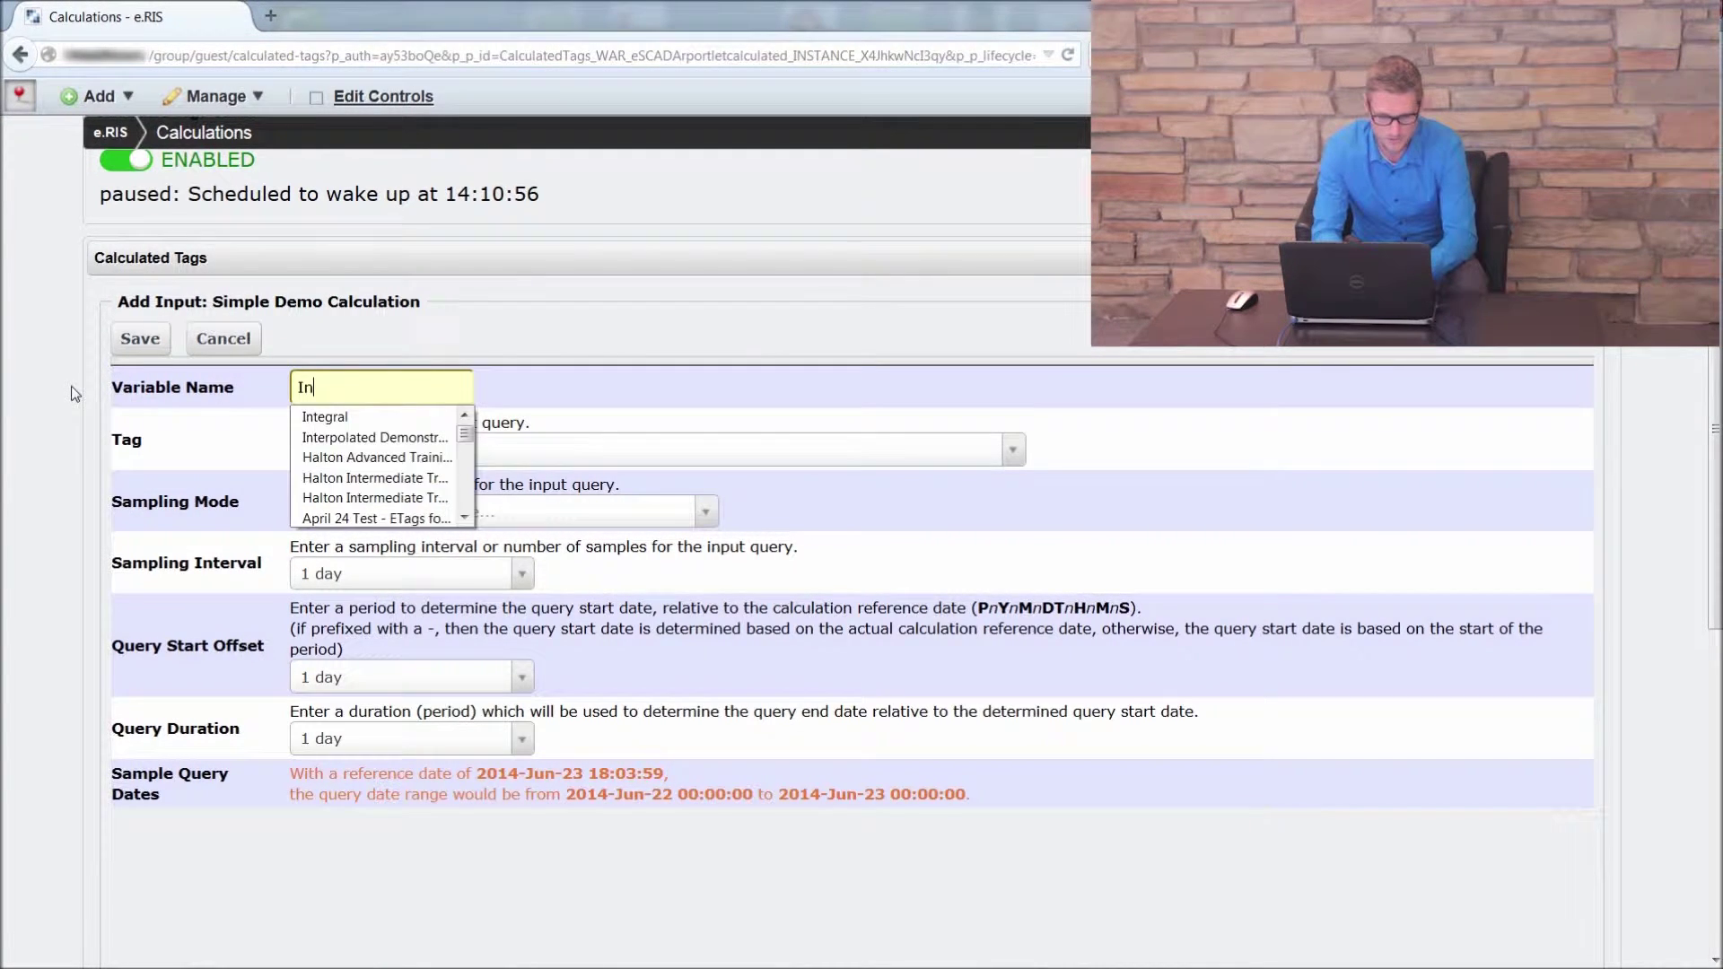
text(putVariable)
click(75, 394)
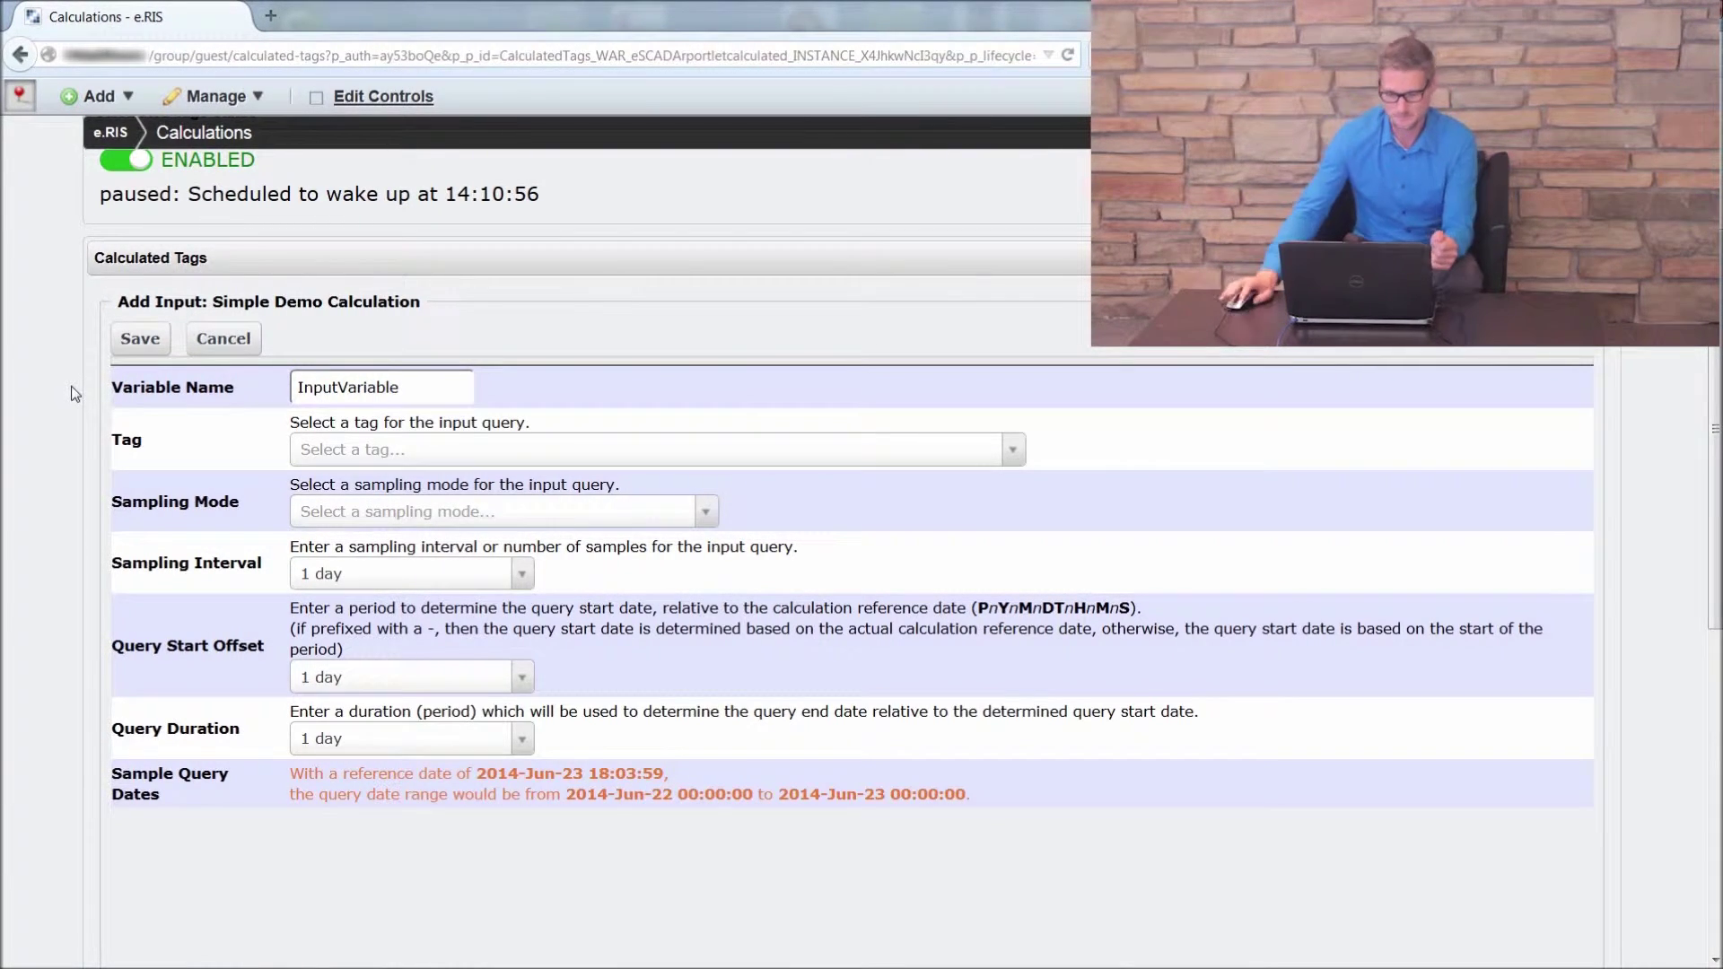
Step: Search the input tags for "air flow" and select PH.CPU01.HSAER00000FT01FI_.F_CV1, Air Flow to Tanks 1-8 + 2
click(1014, 454)
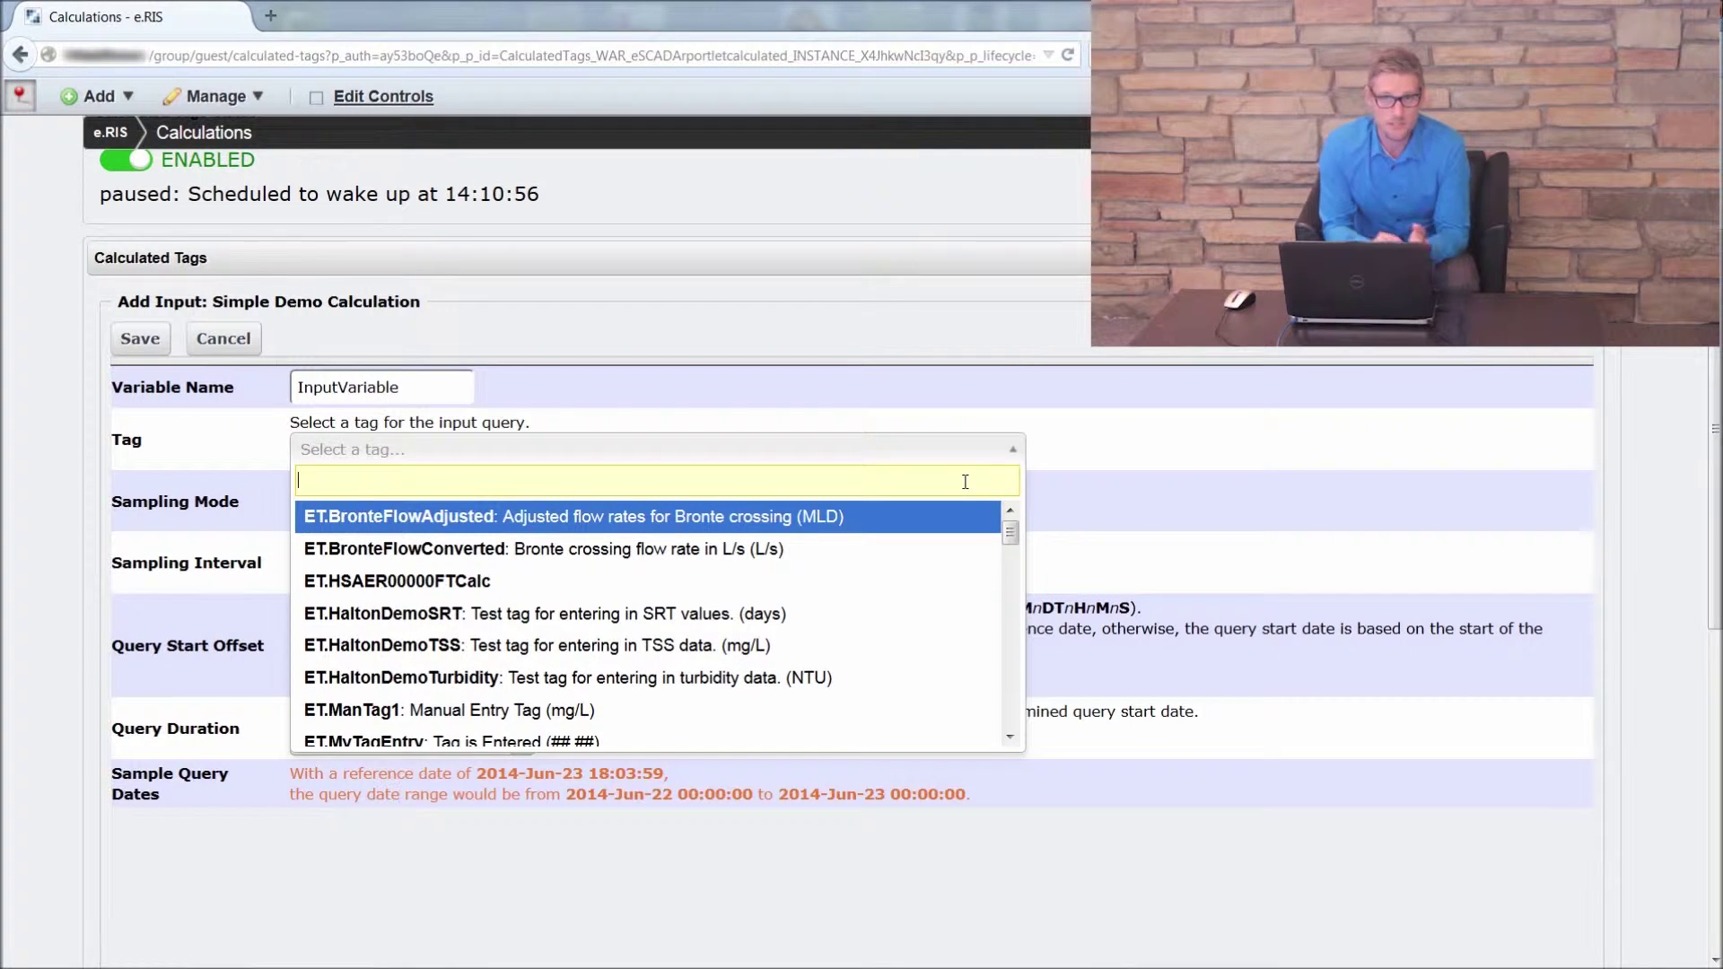
text(air value)
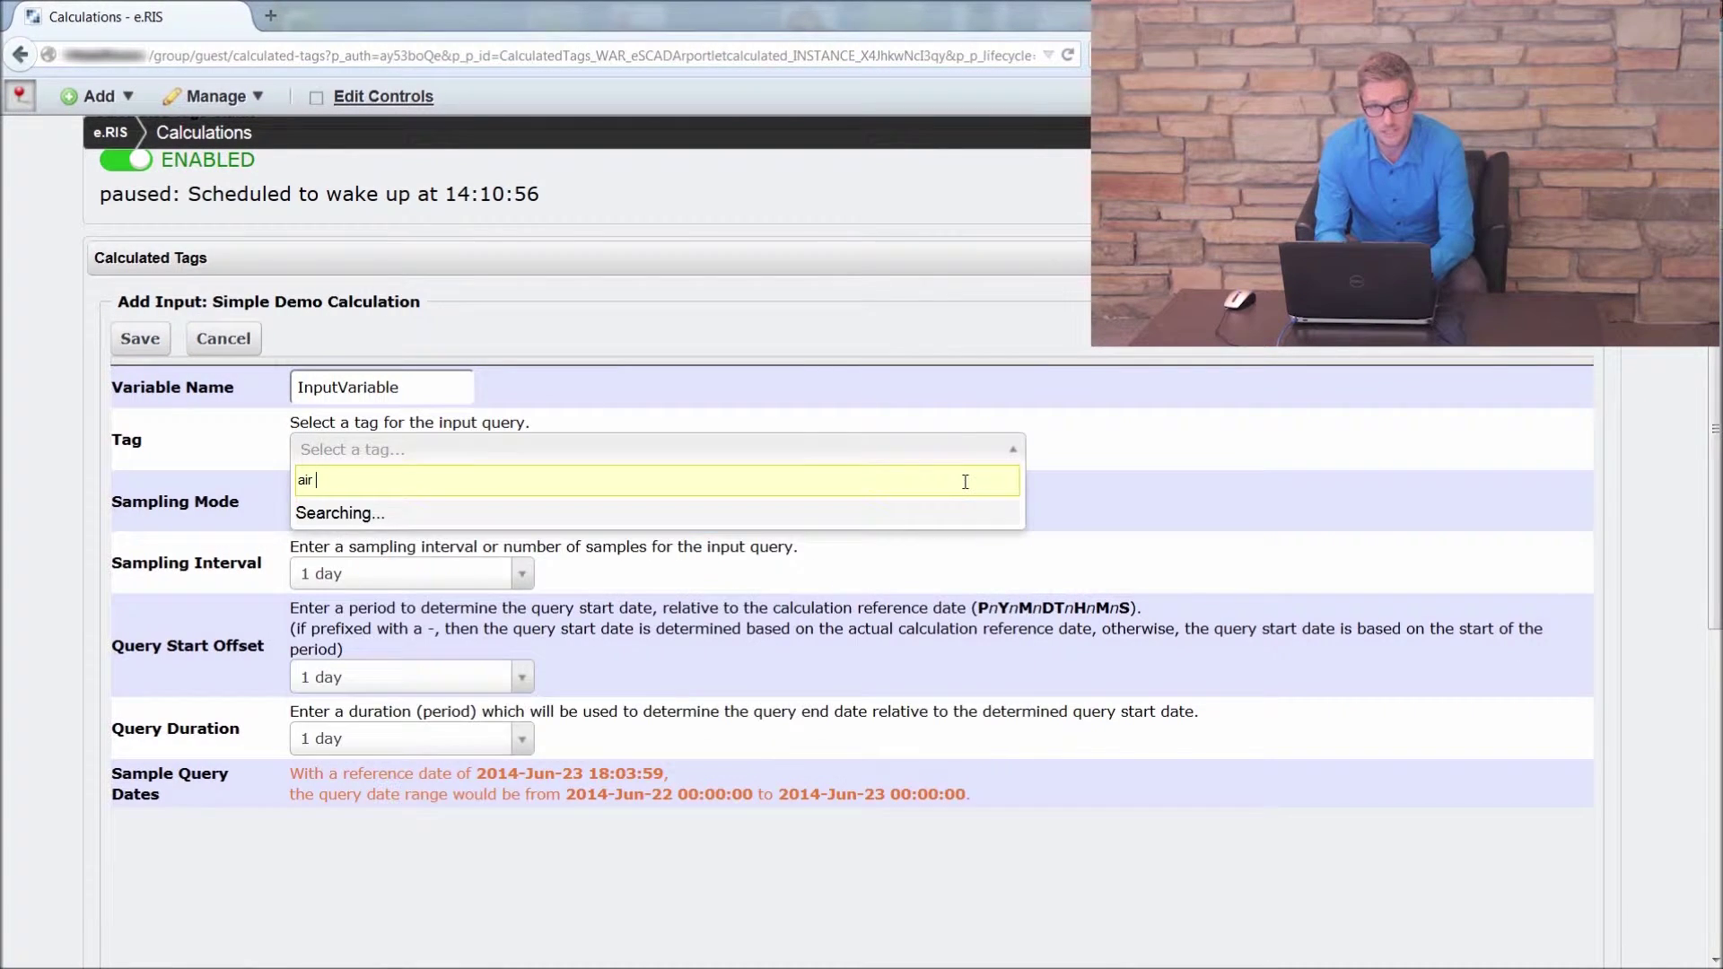
key(BackSpace)
key(BackSpace)
key(BackSpace)
key(BackSpace)
key(BackSpace)
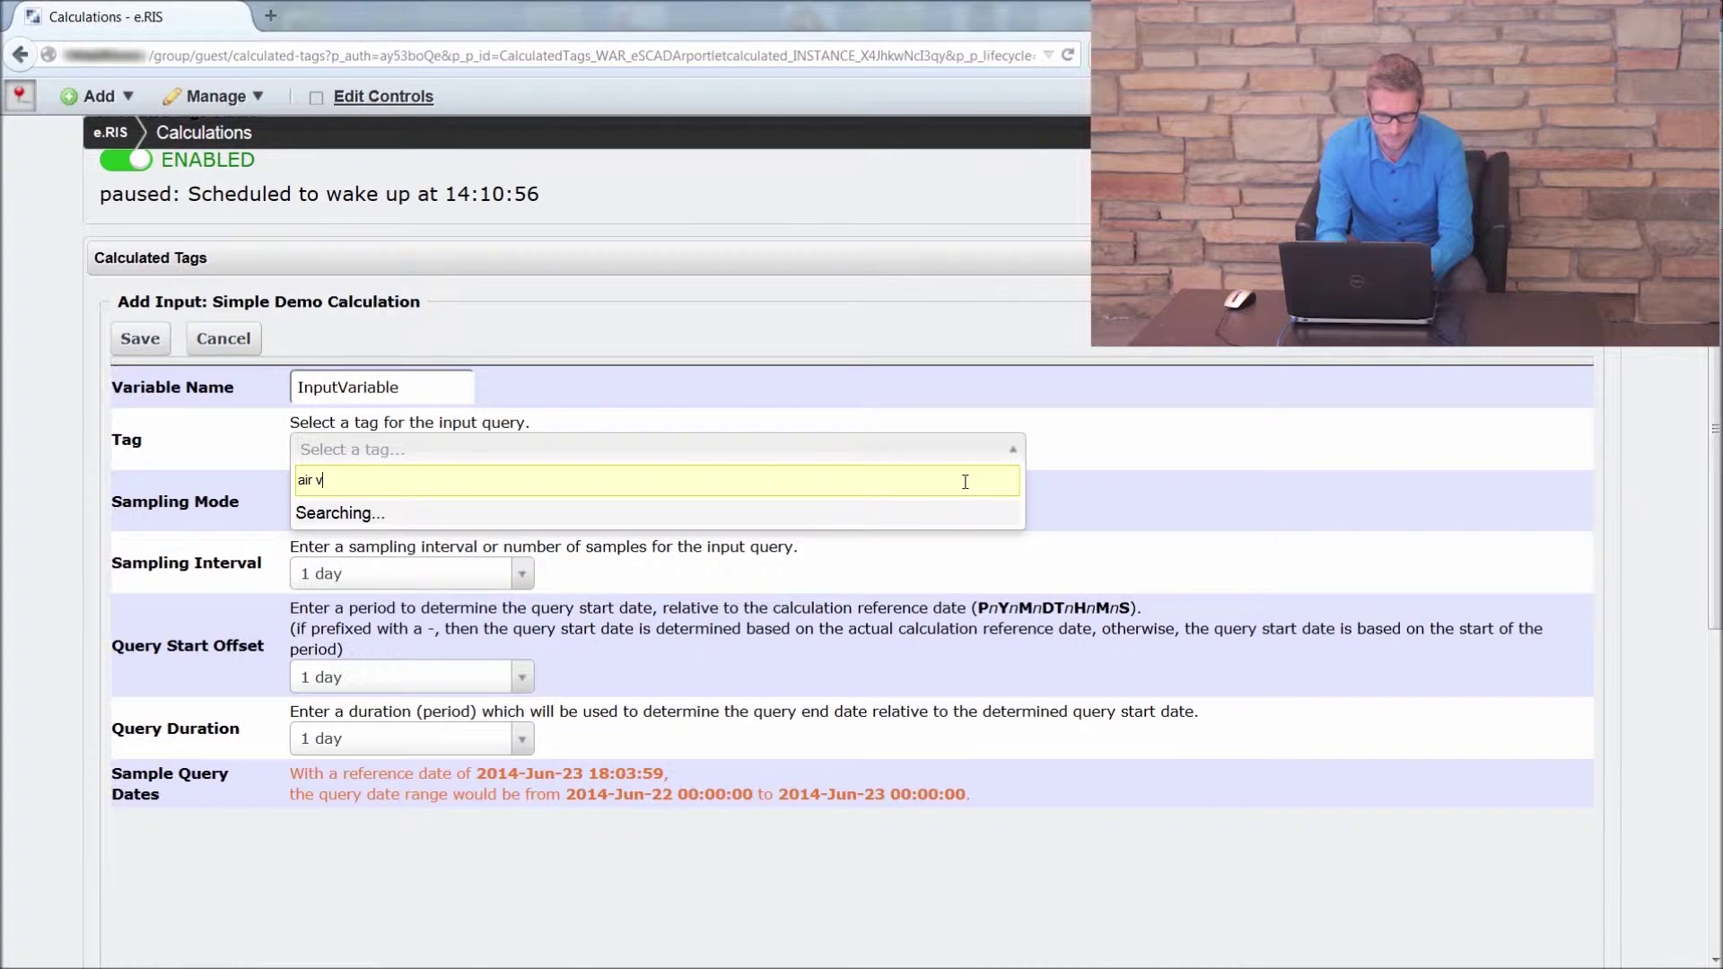
text(flow)
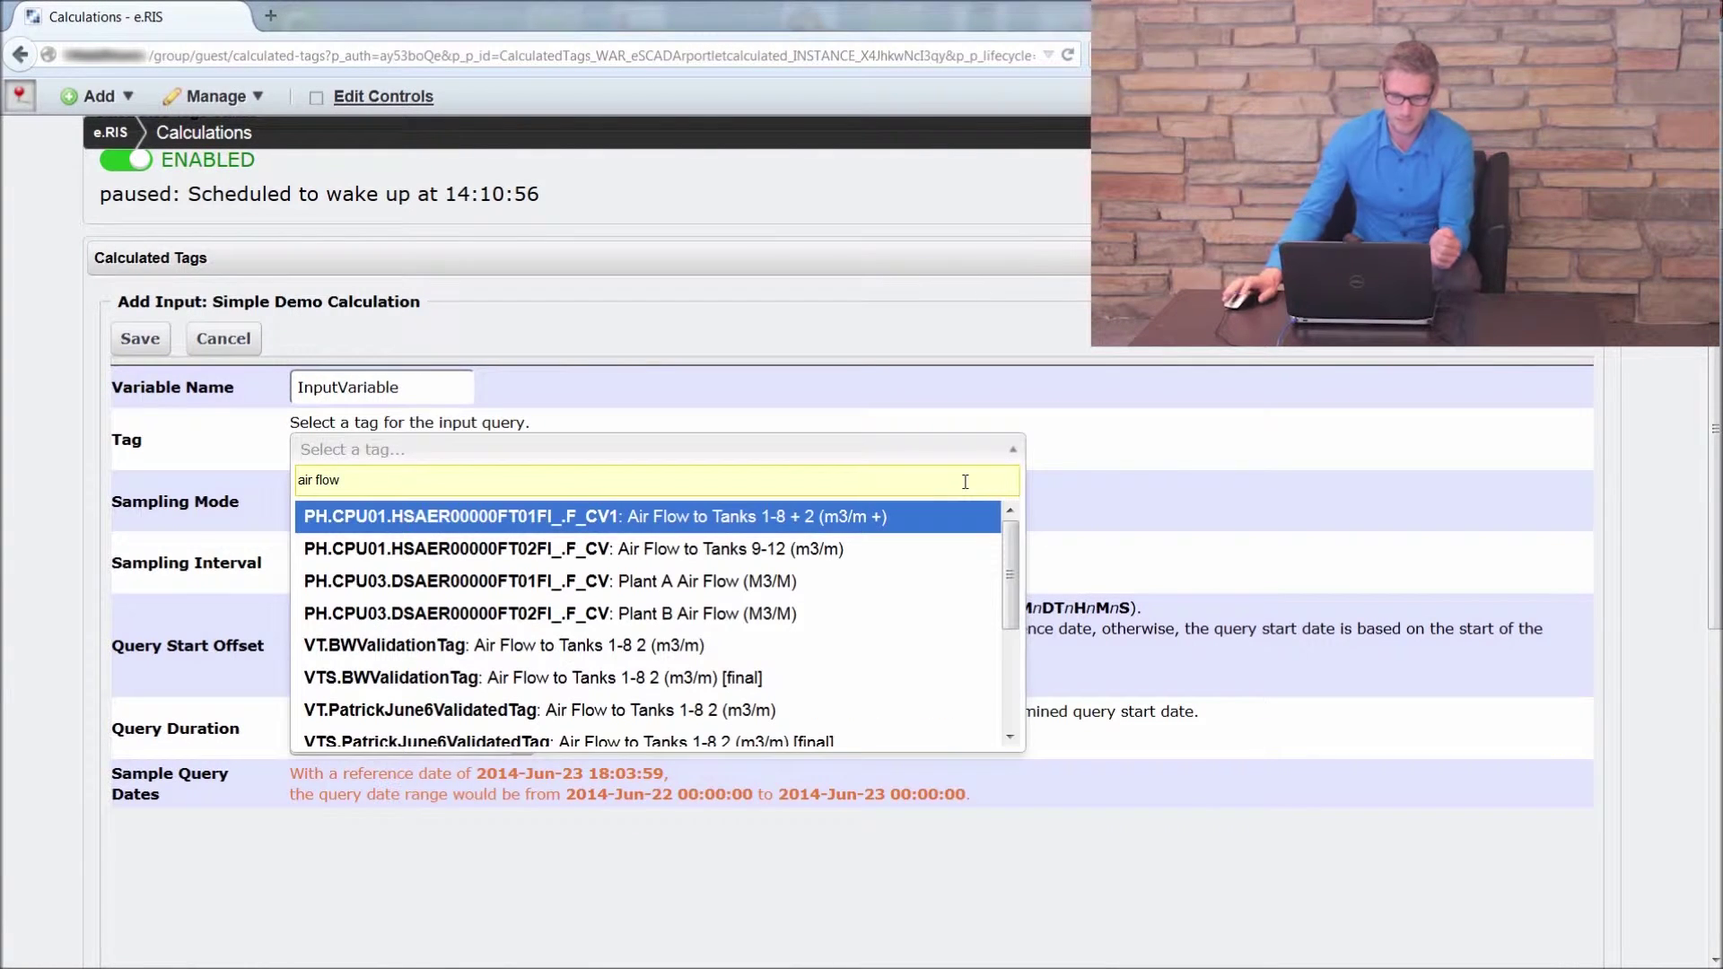
click(832, 521)
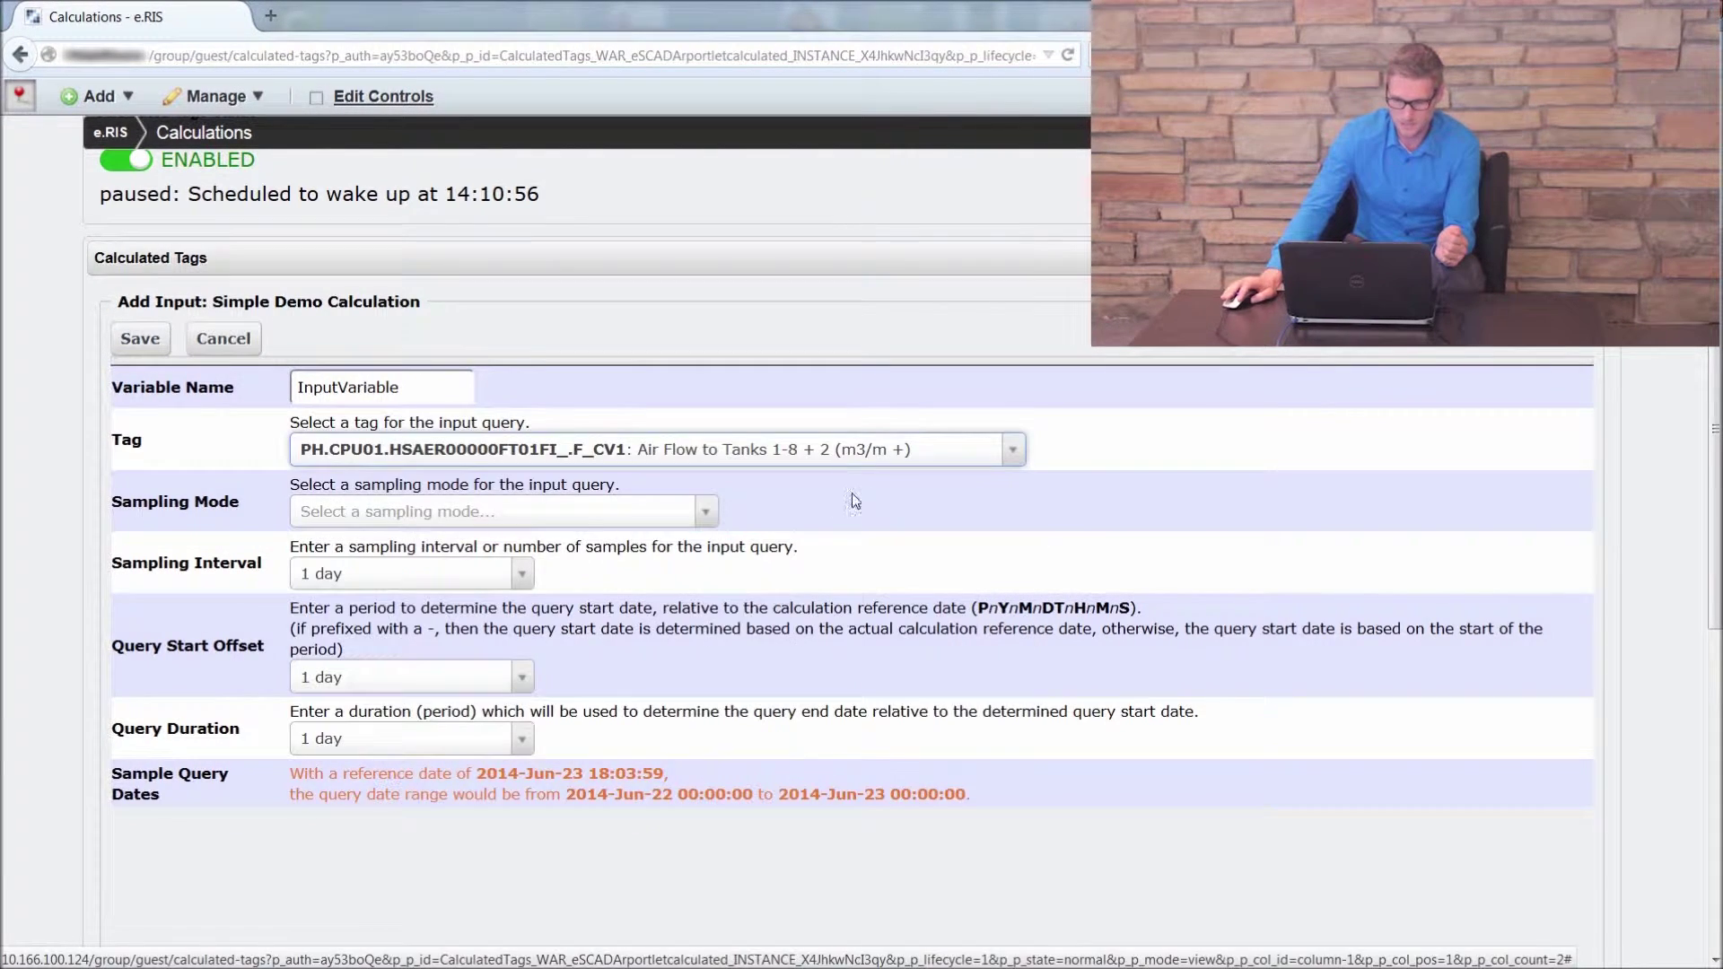
Step: Set the input's sampling mode to interpolated and its sampling interval to 1 hour
click(705, 514)
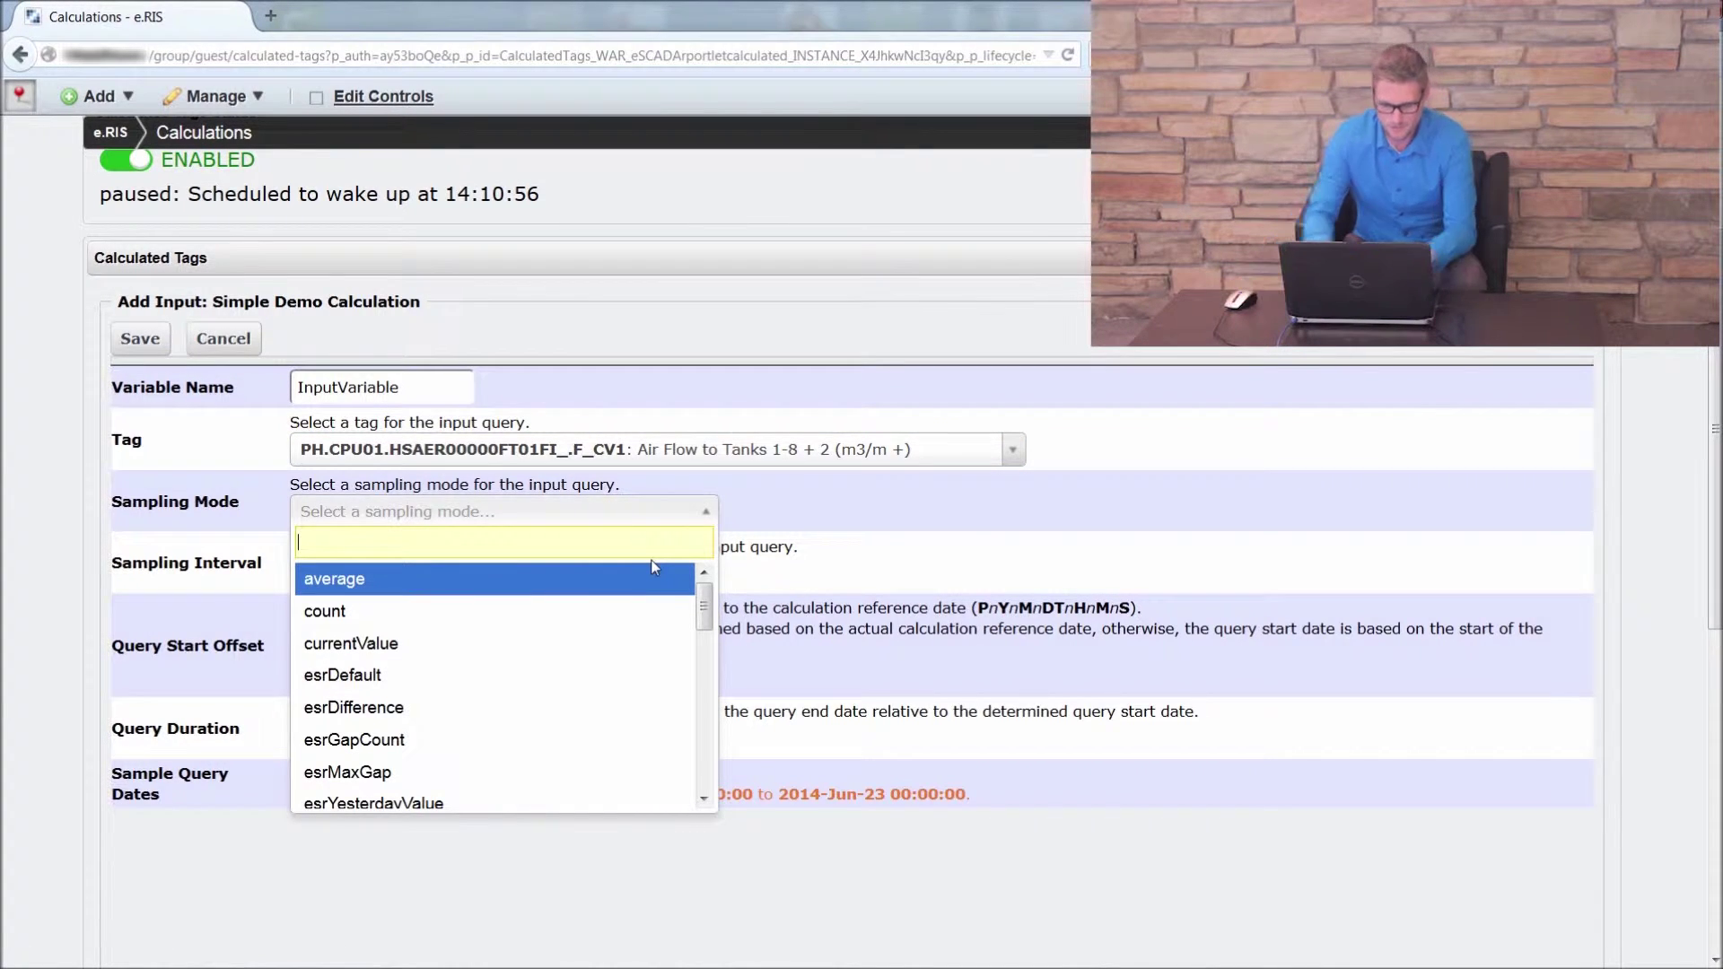
text(interpolated)
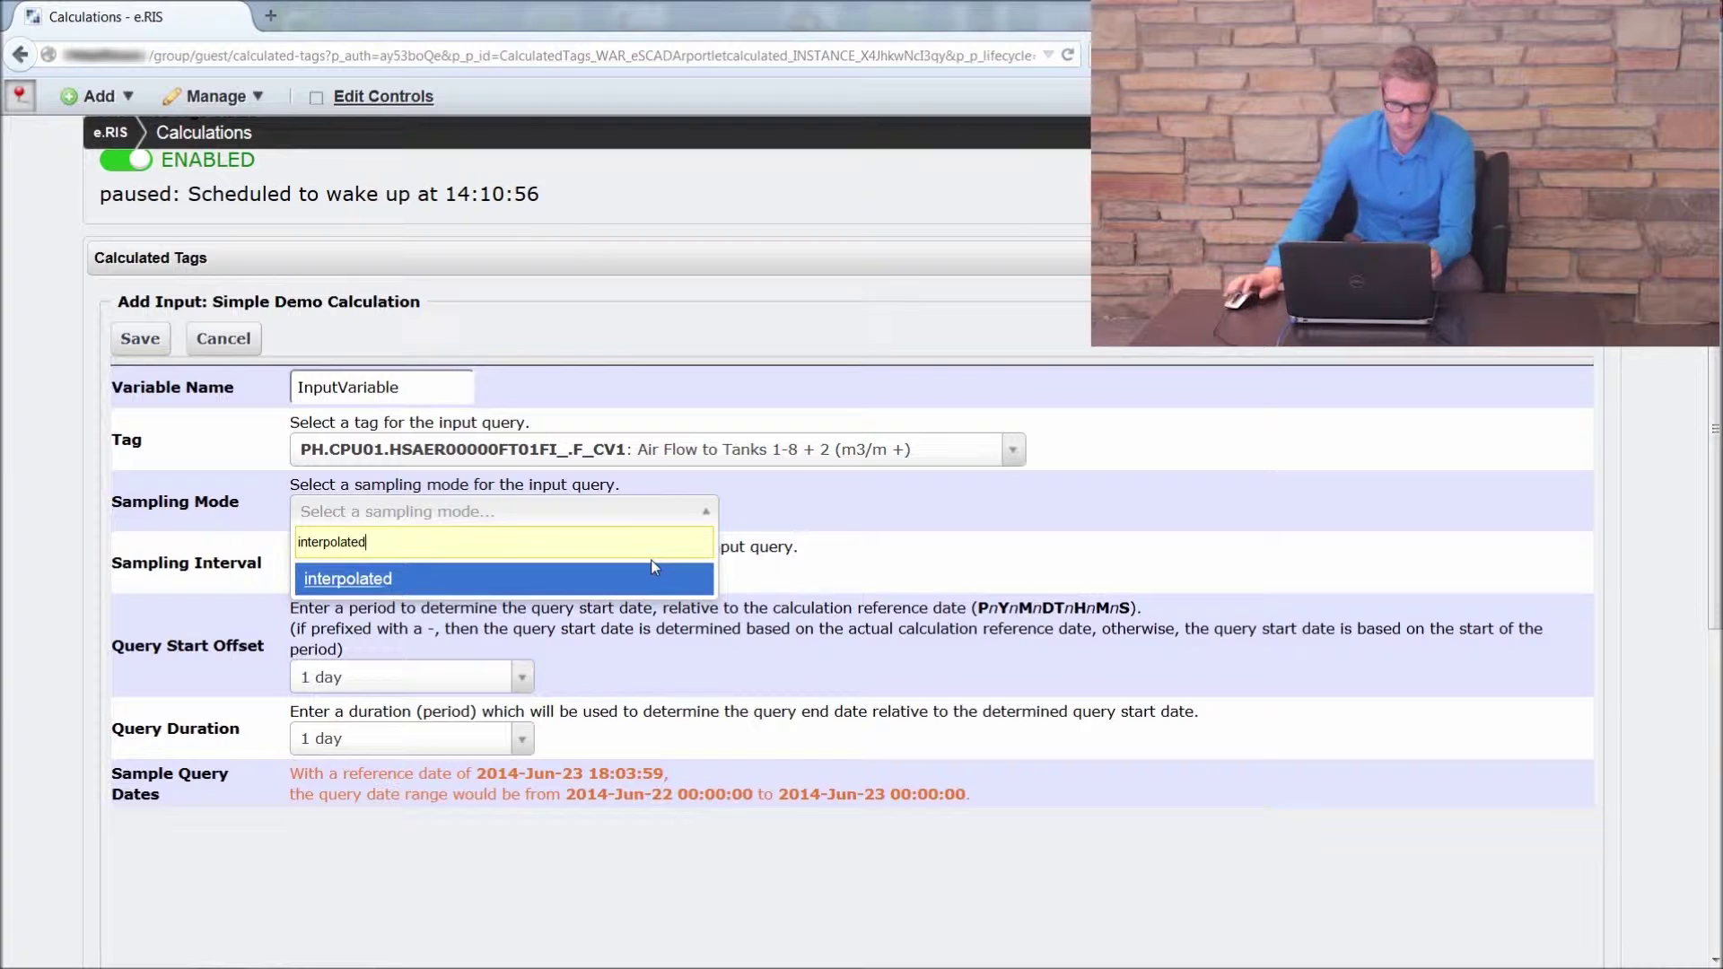
click(623, 581)
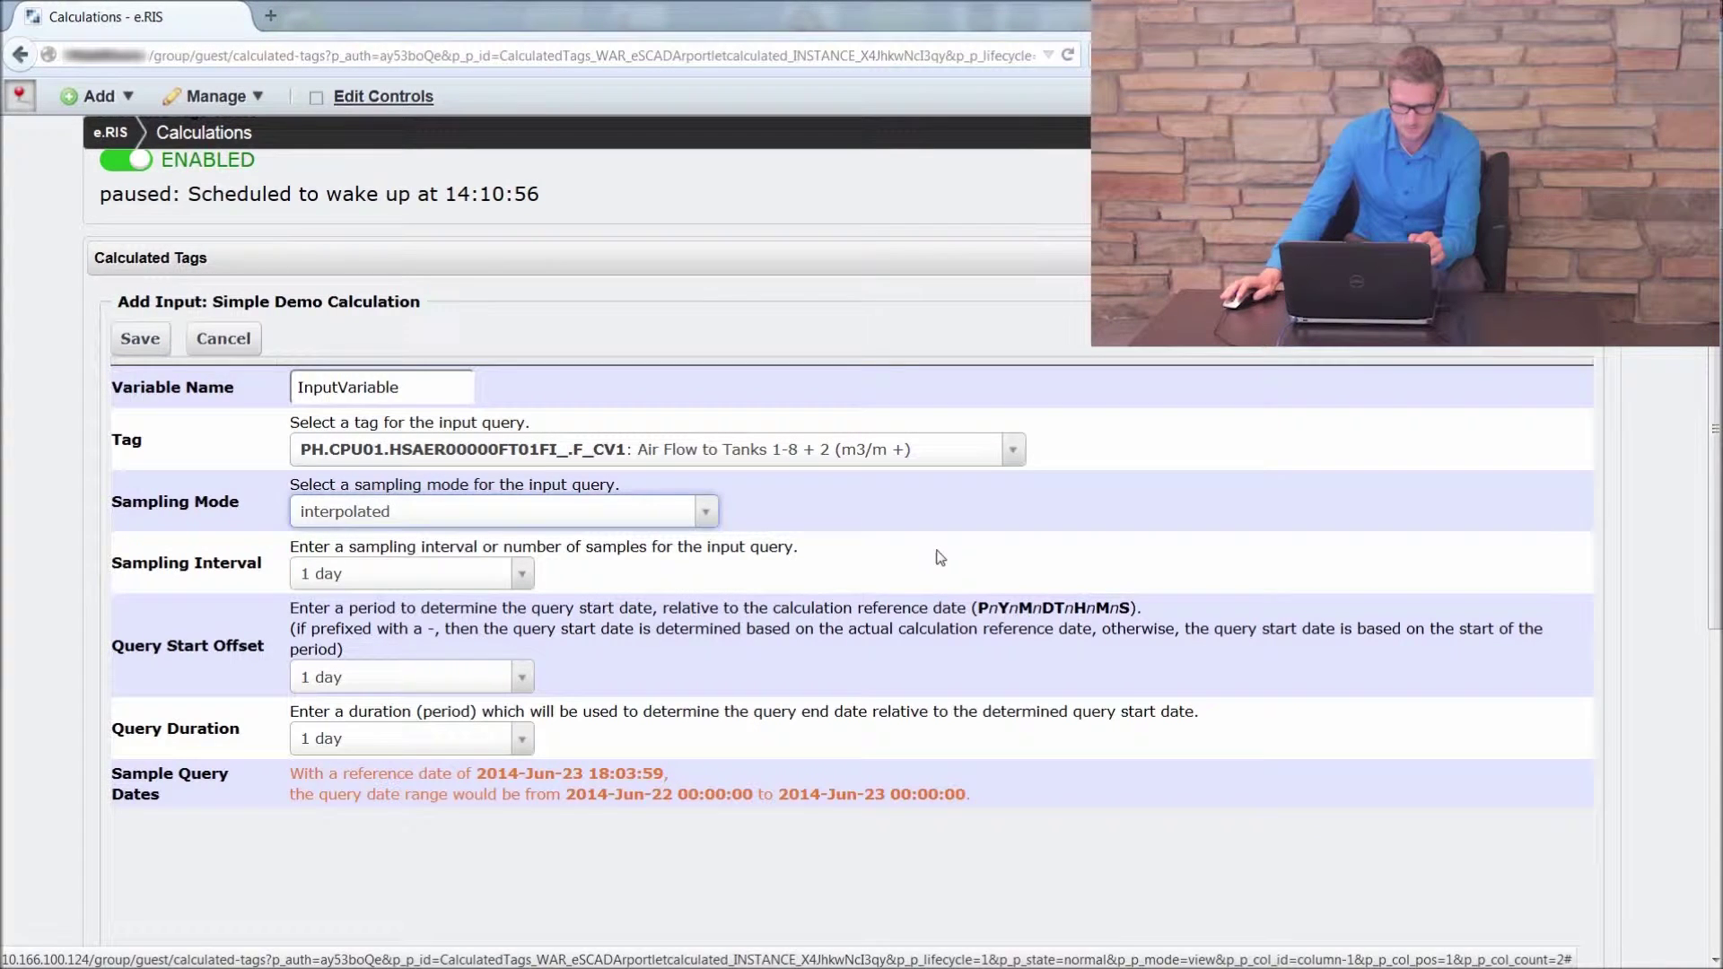
click(532, 579)
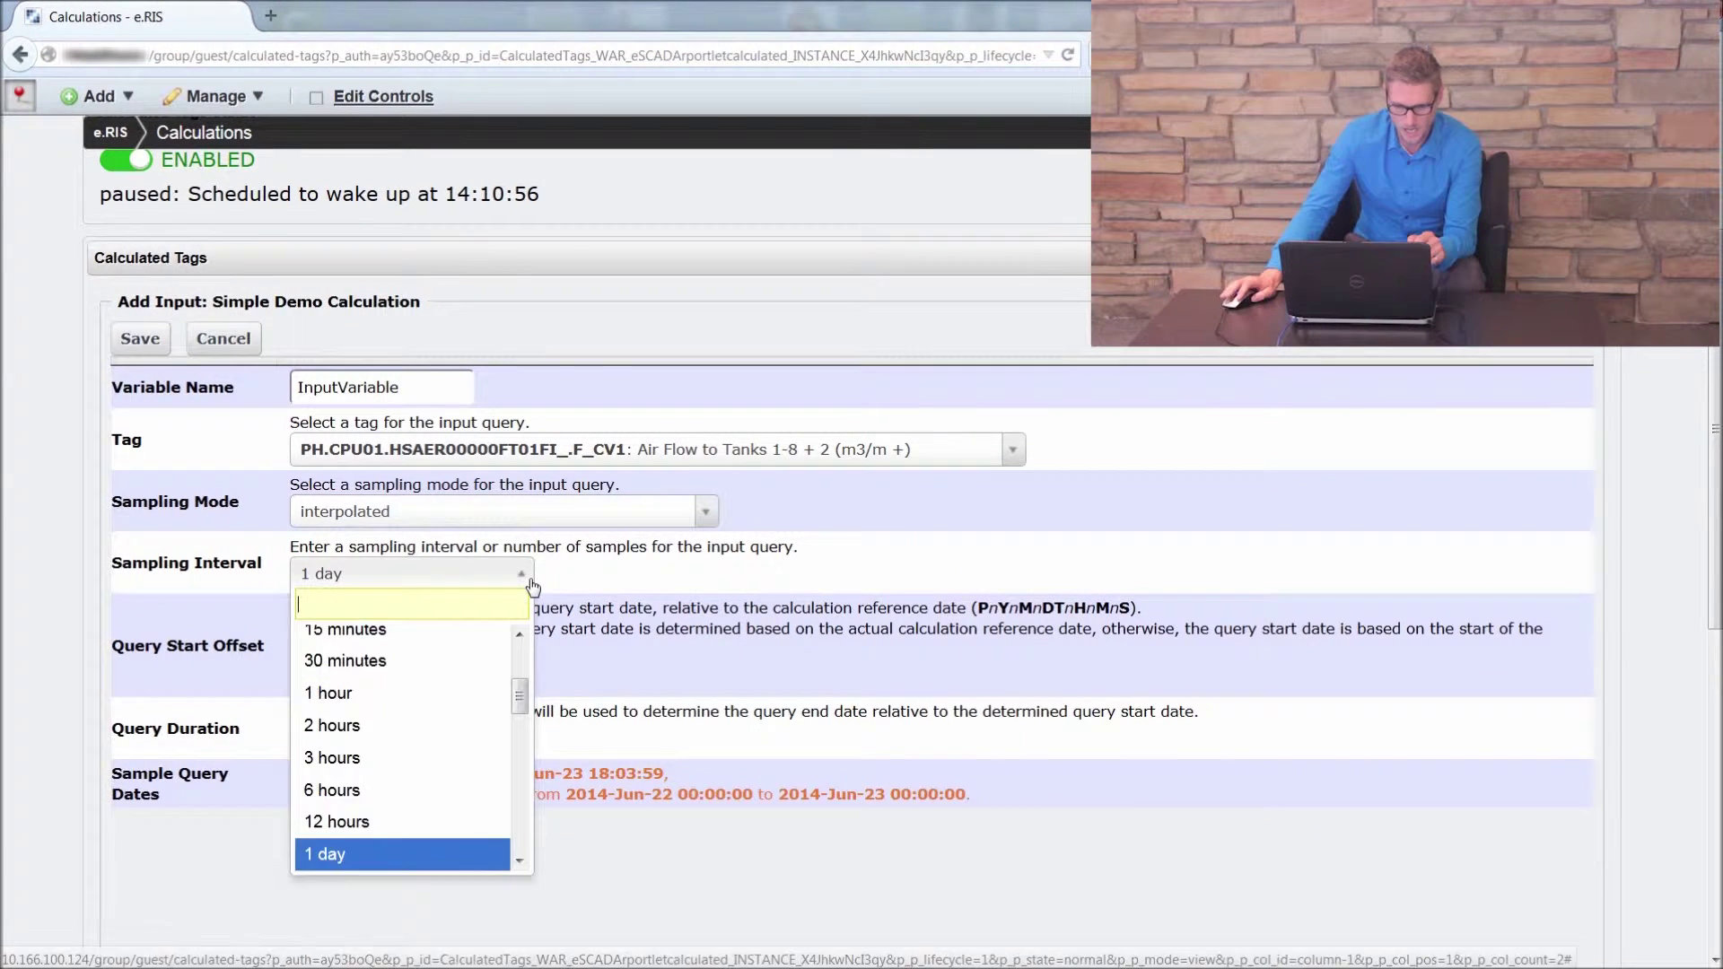
click(426, 704)
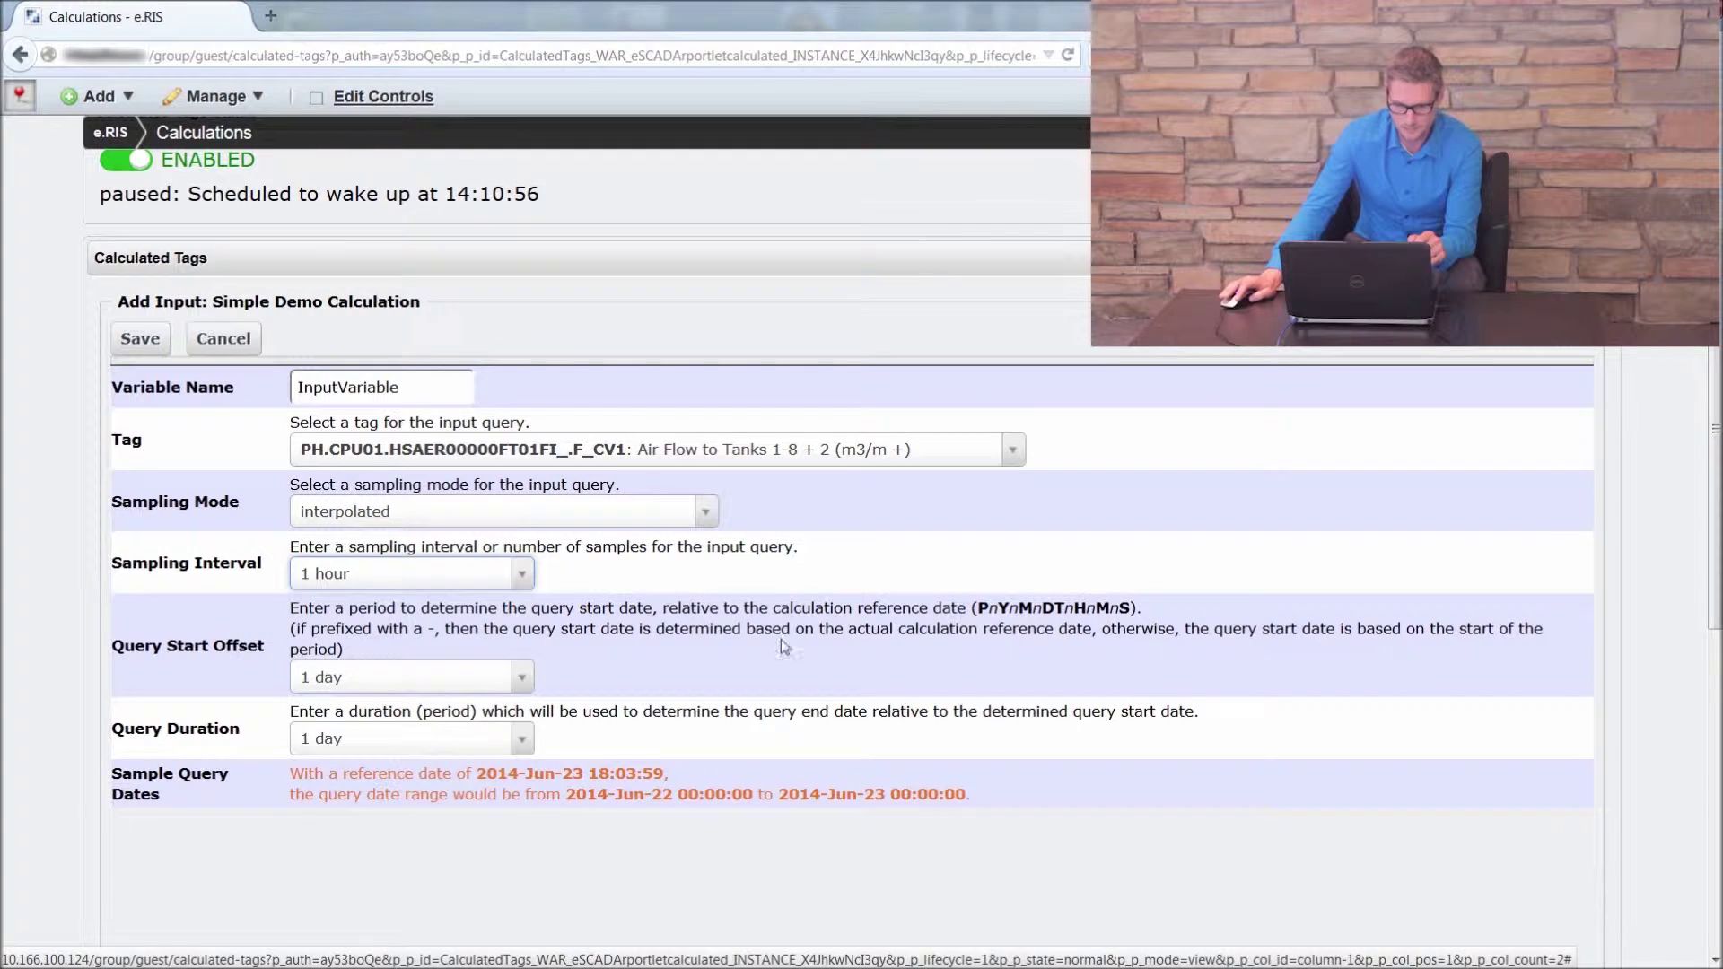
Step: Set the input's query start offset and query duration to 1 hour each, and save the input
scroll(759, 679, down, 1)
scroll(750, 681, down, 3)
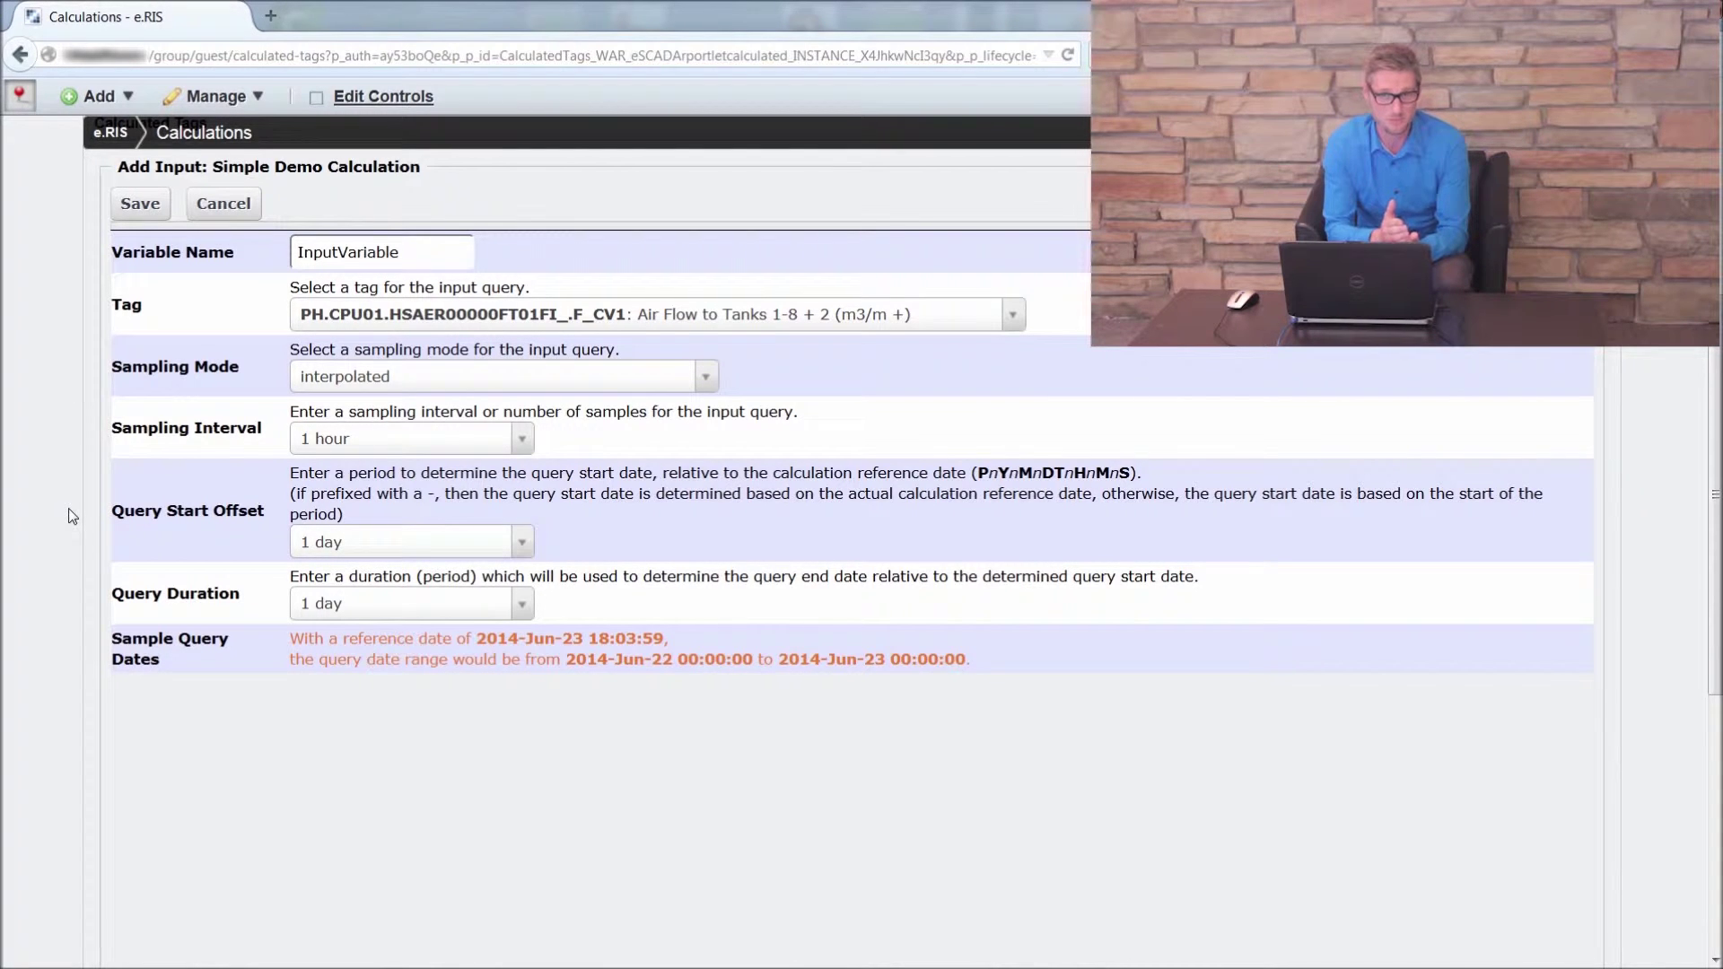
click(522, 545)
click(422, 663)
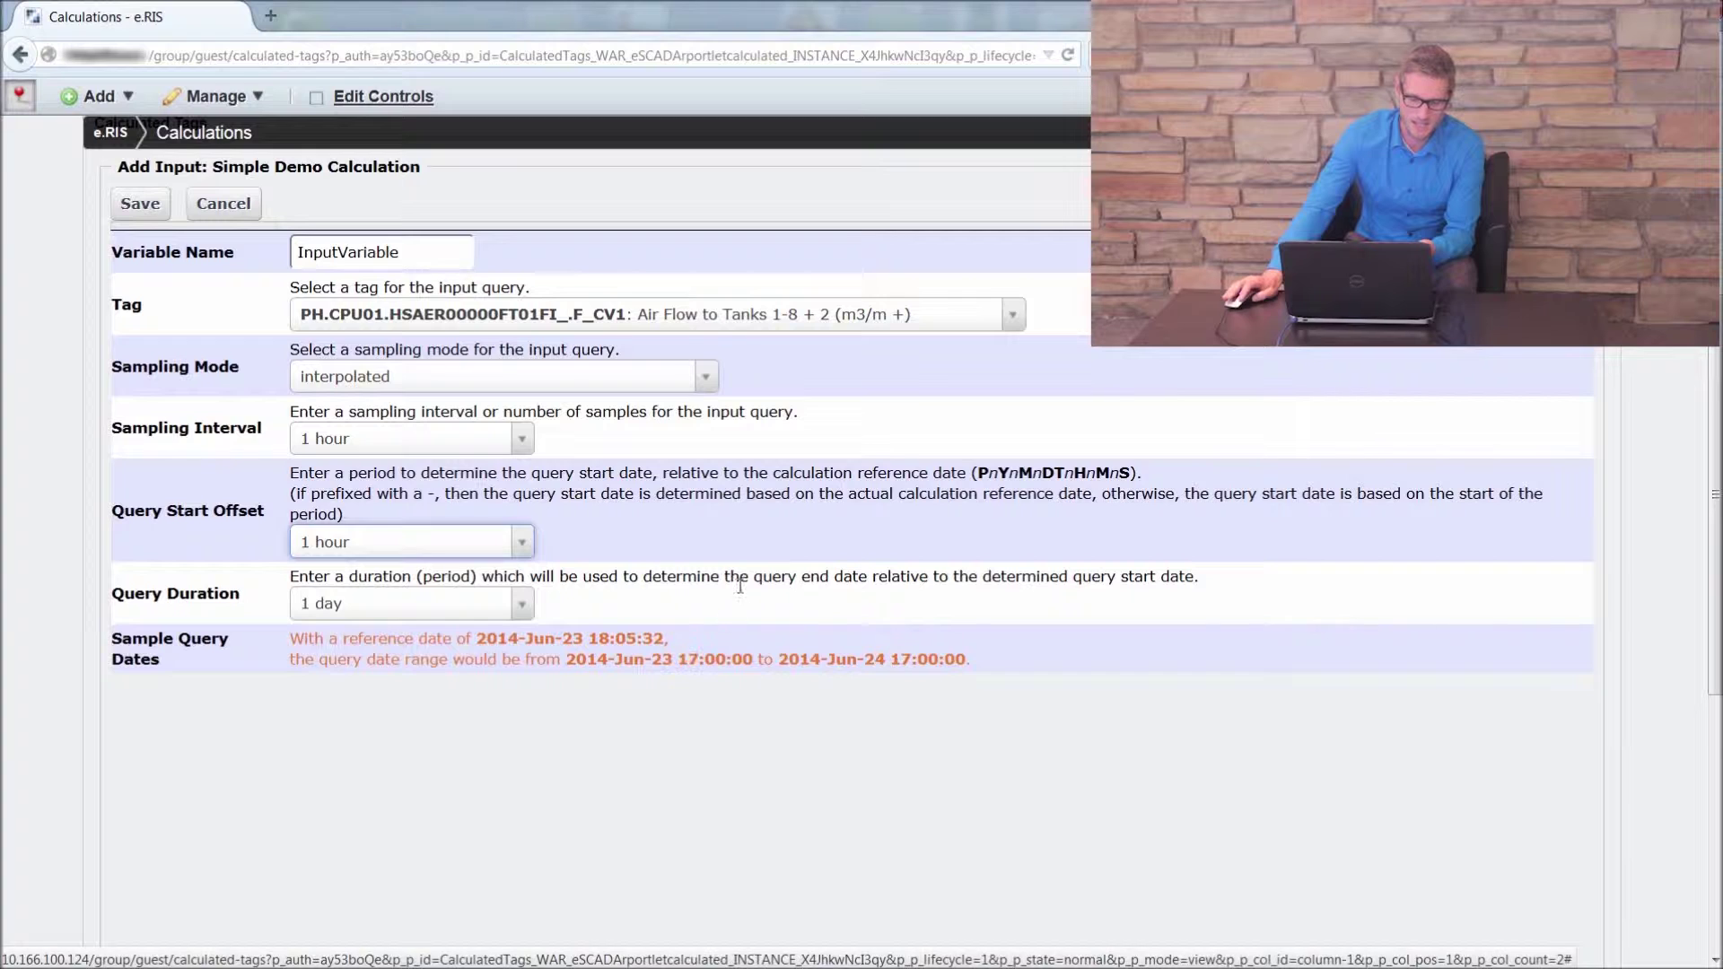
click(528, 613)
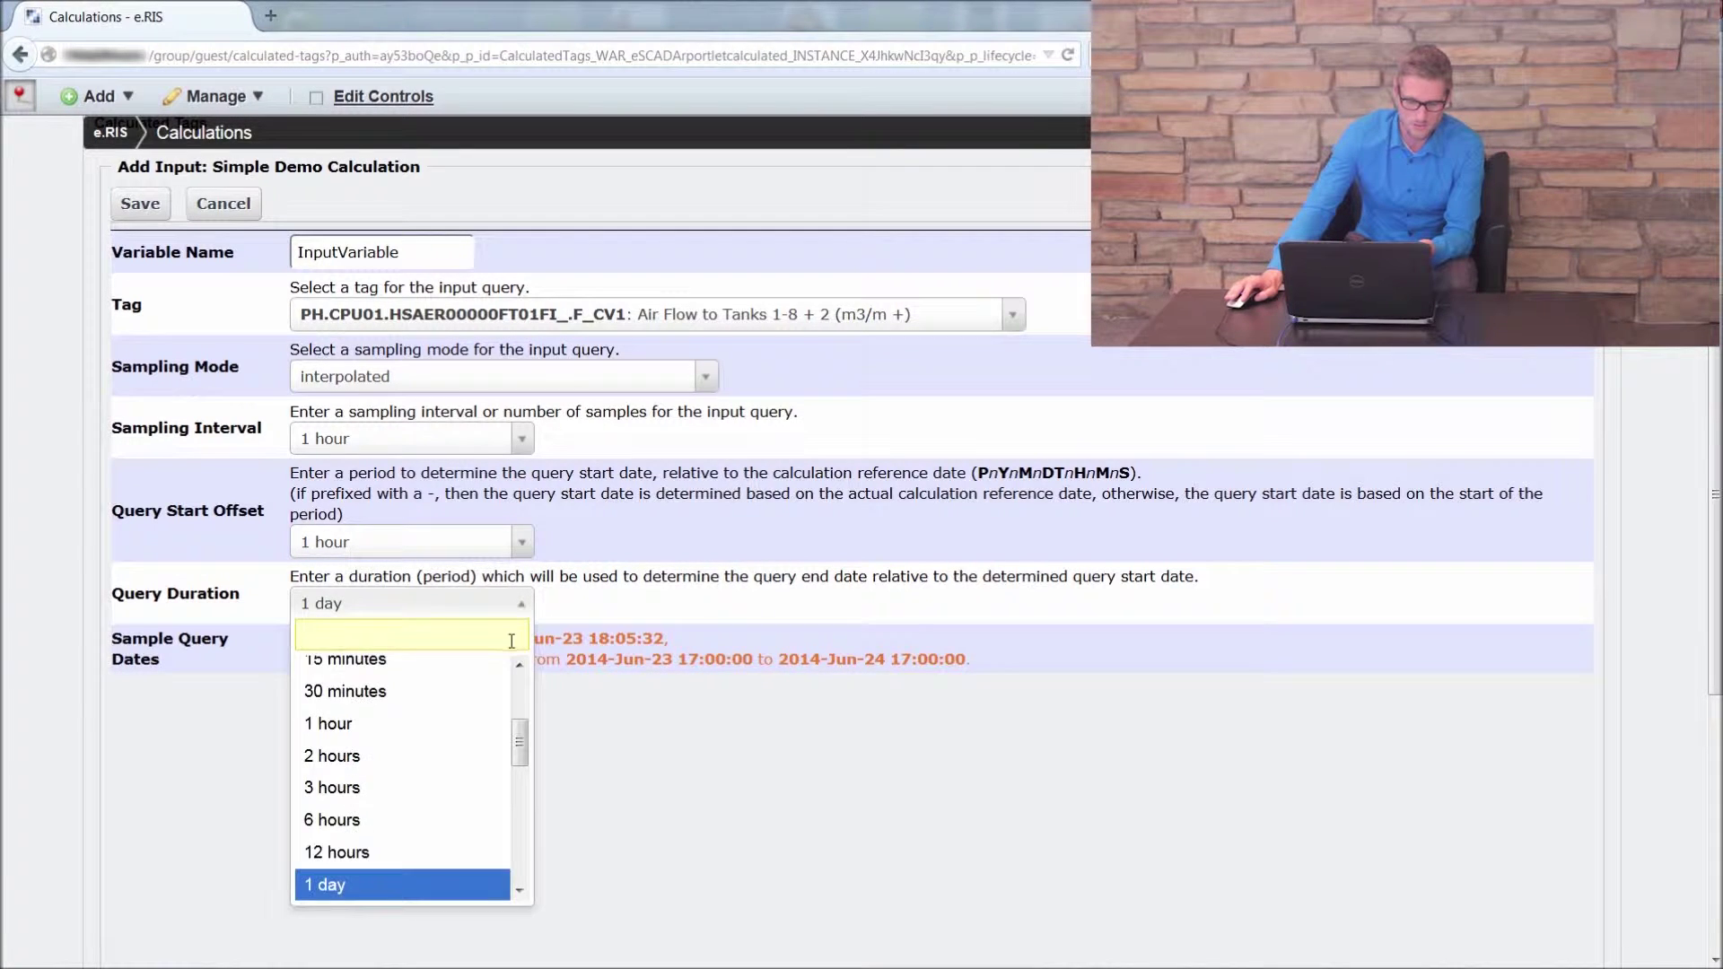
click(467, 732)
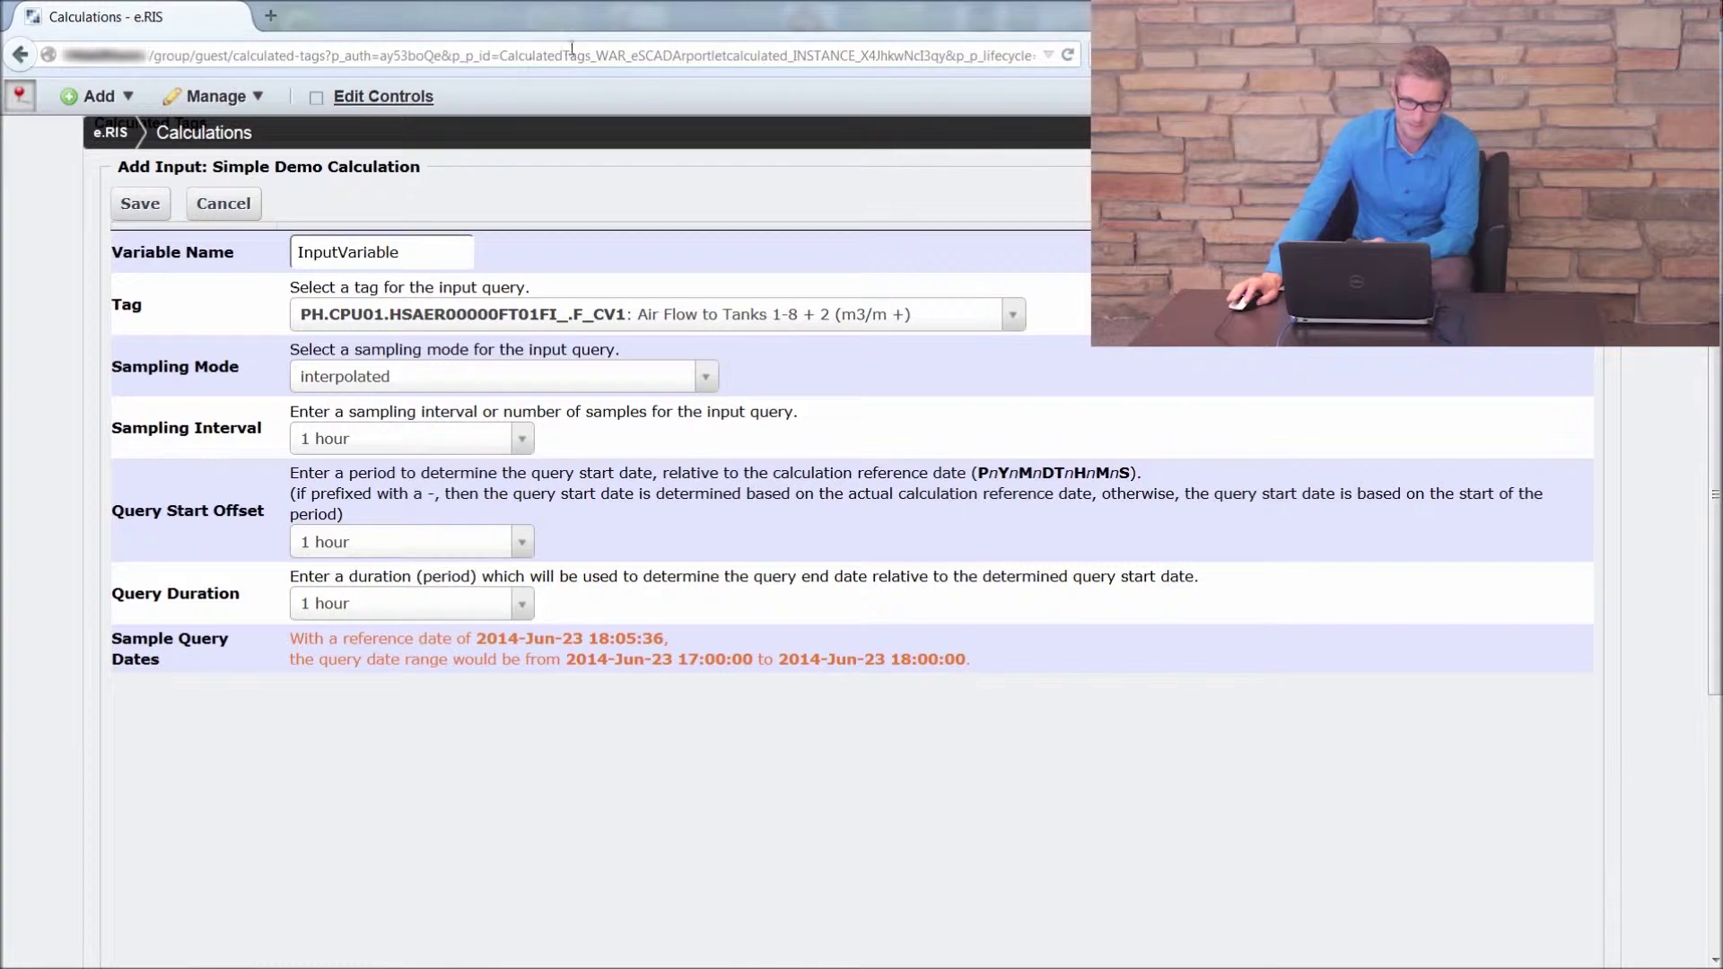
click(166, 199)
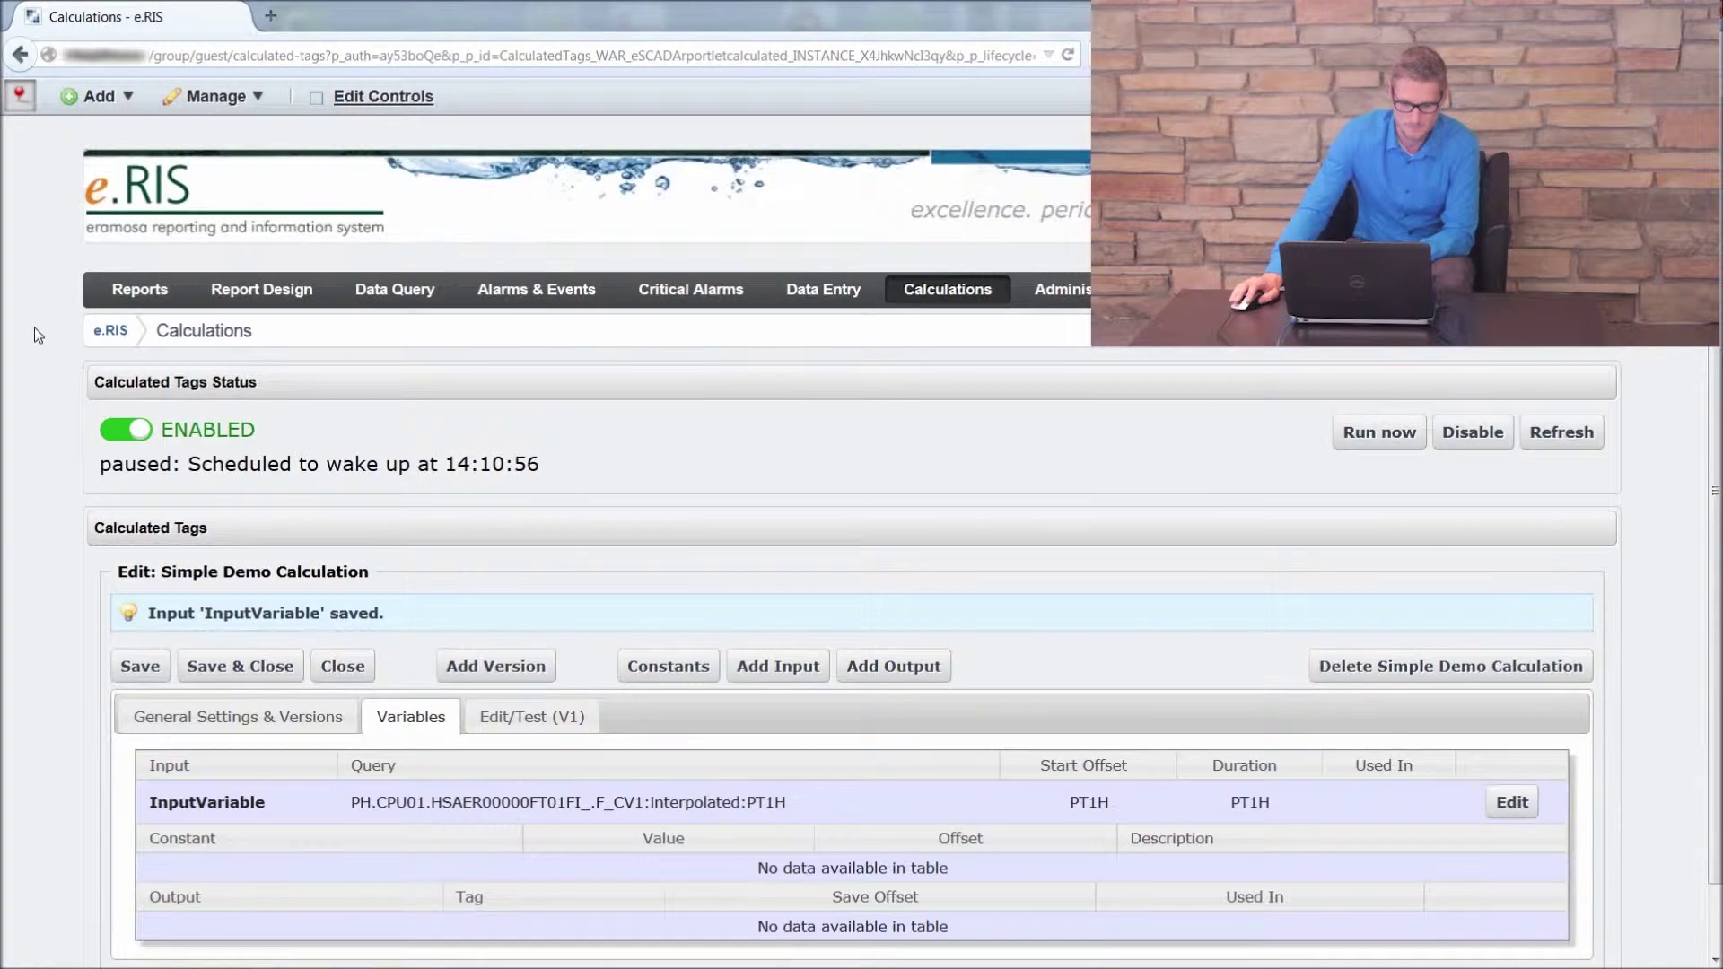
Step: Add an output to the calculation and name its variable OutputVariable
scroll(34, 330, down, 1)
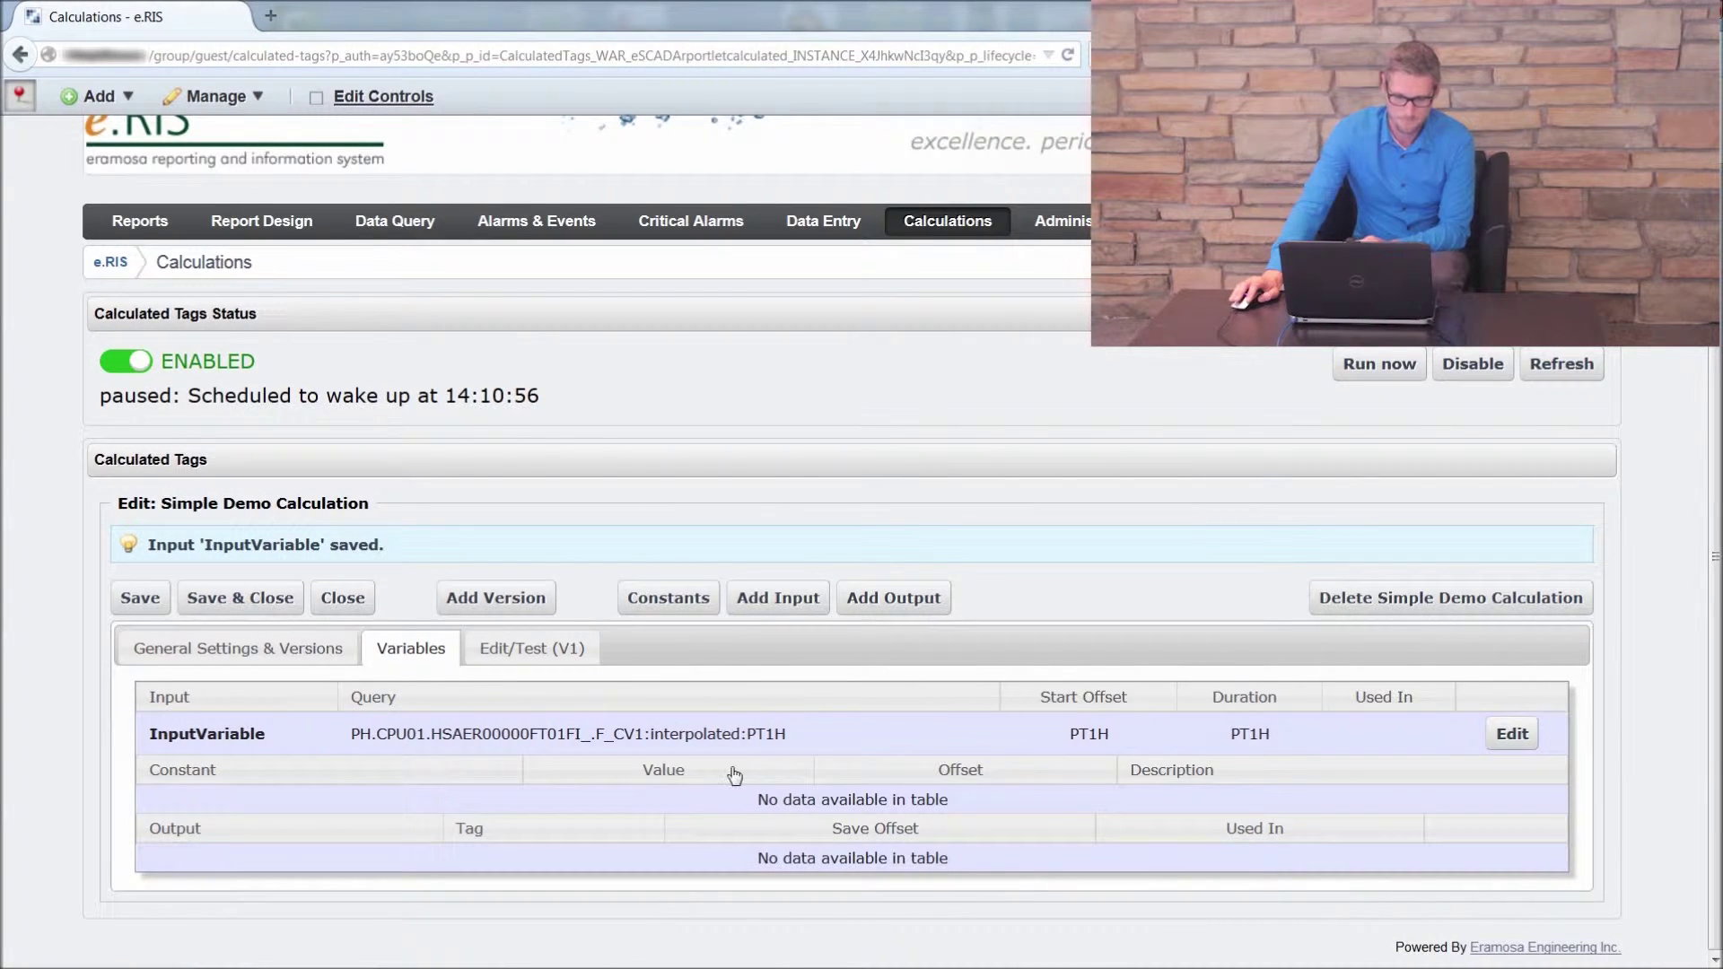
click(893, 603)
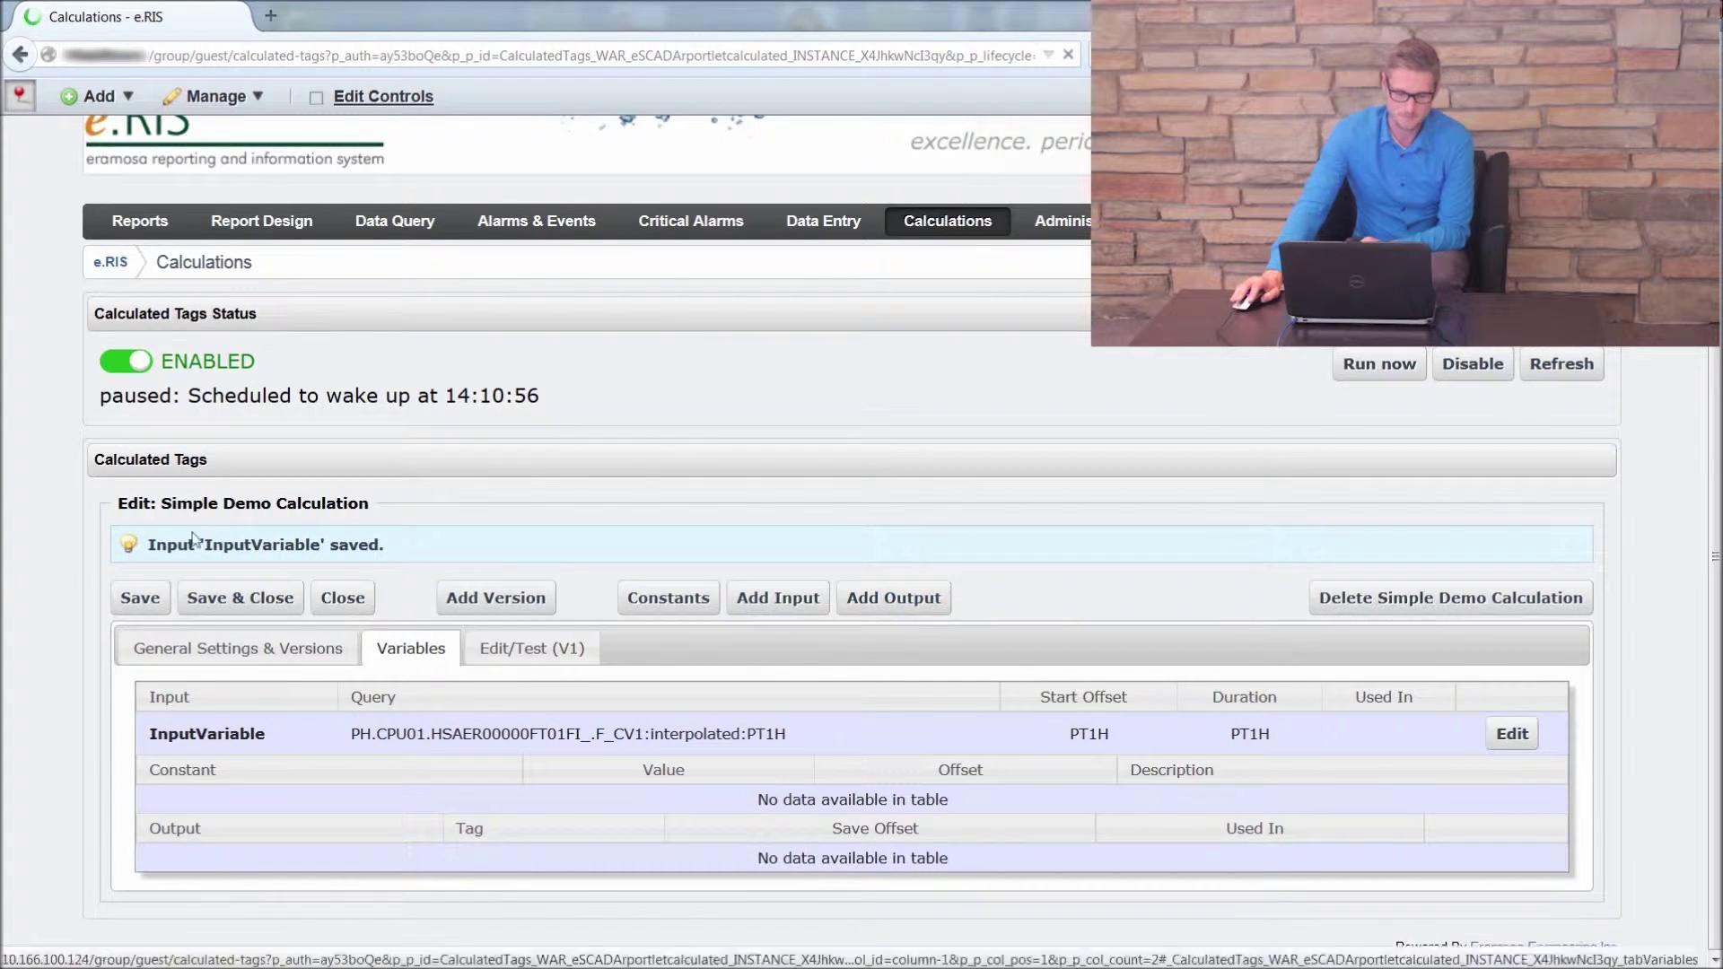
scroll(564, 555, down, 3)
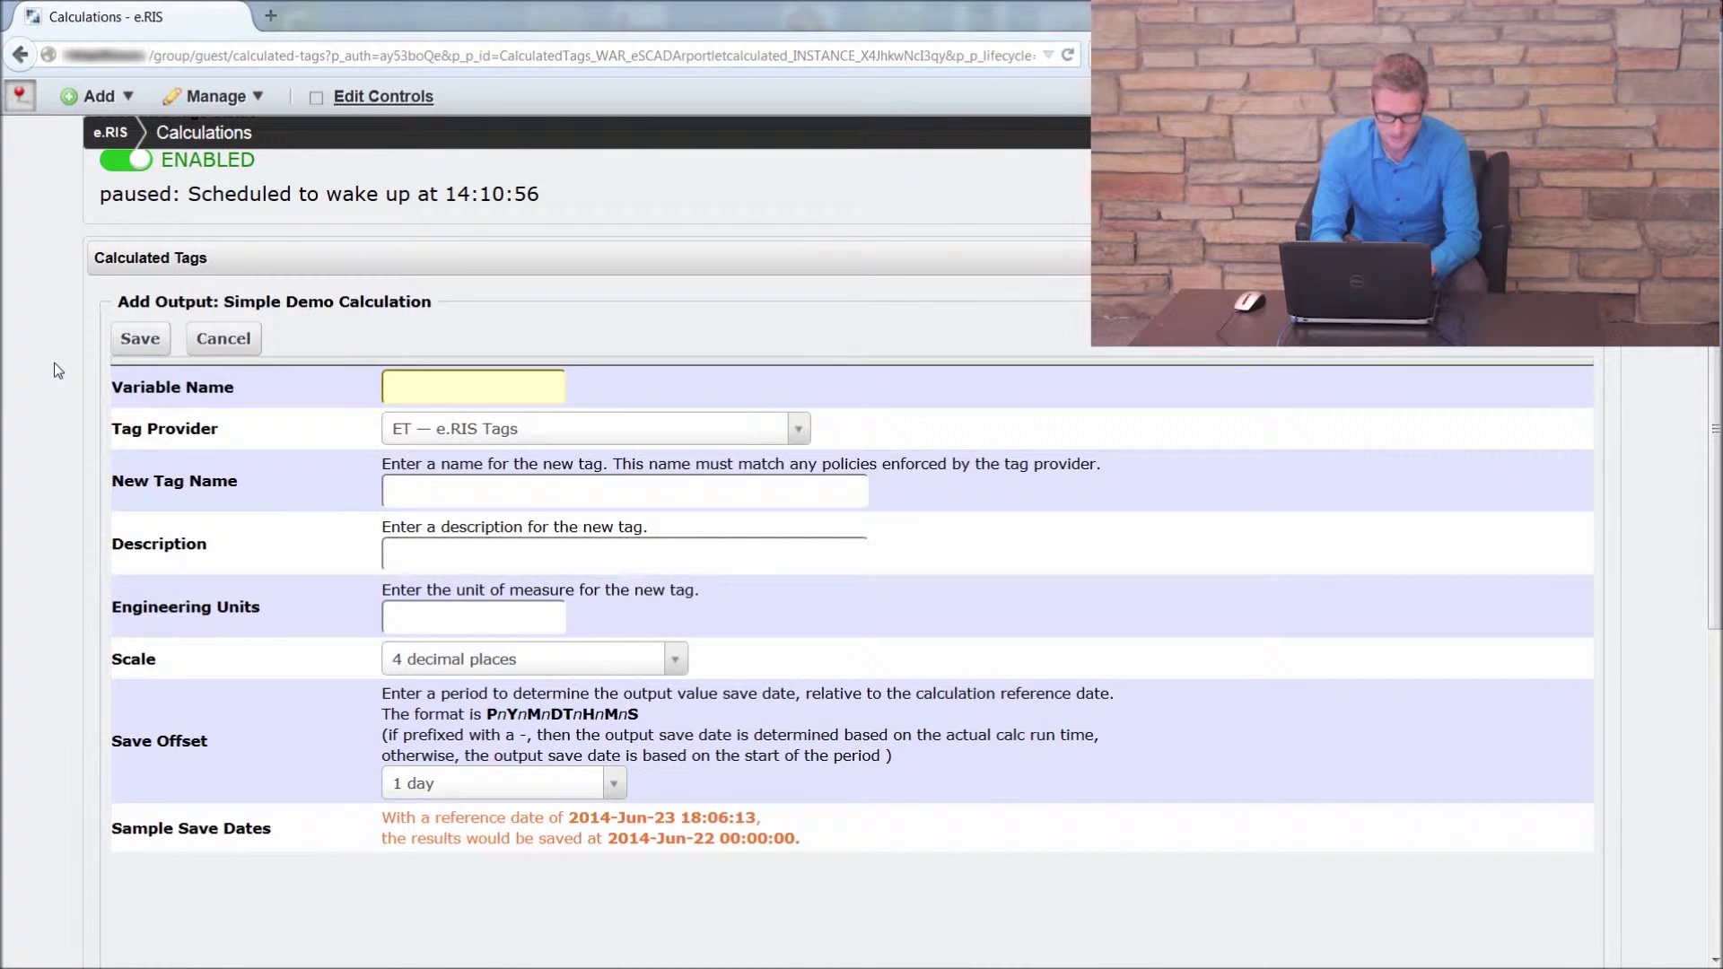
text(OUtp)
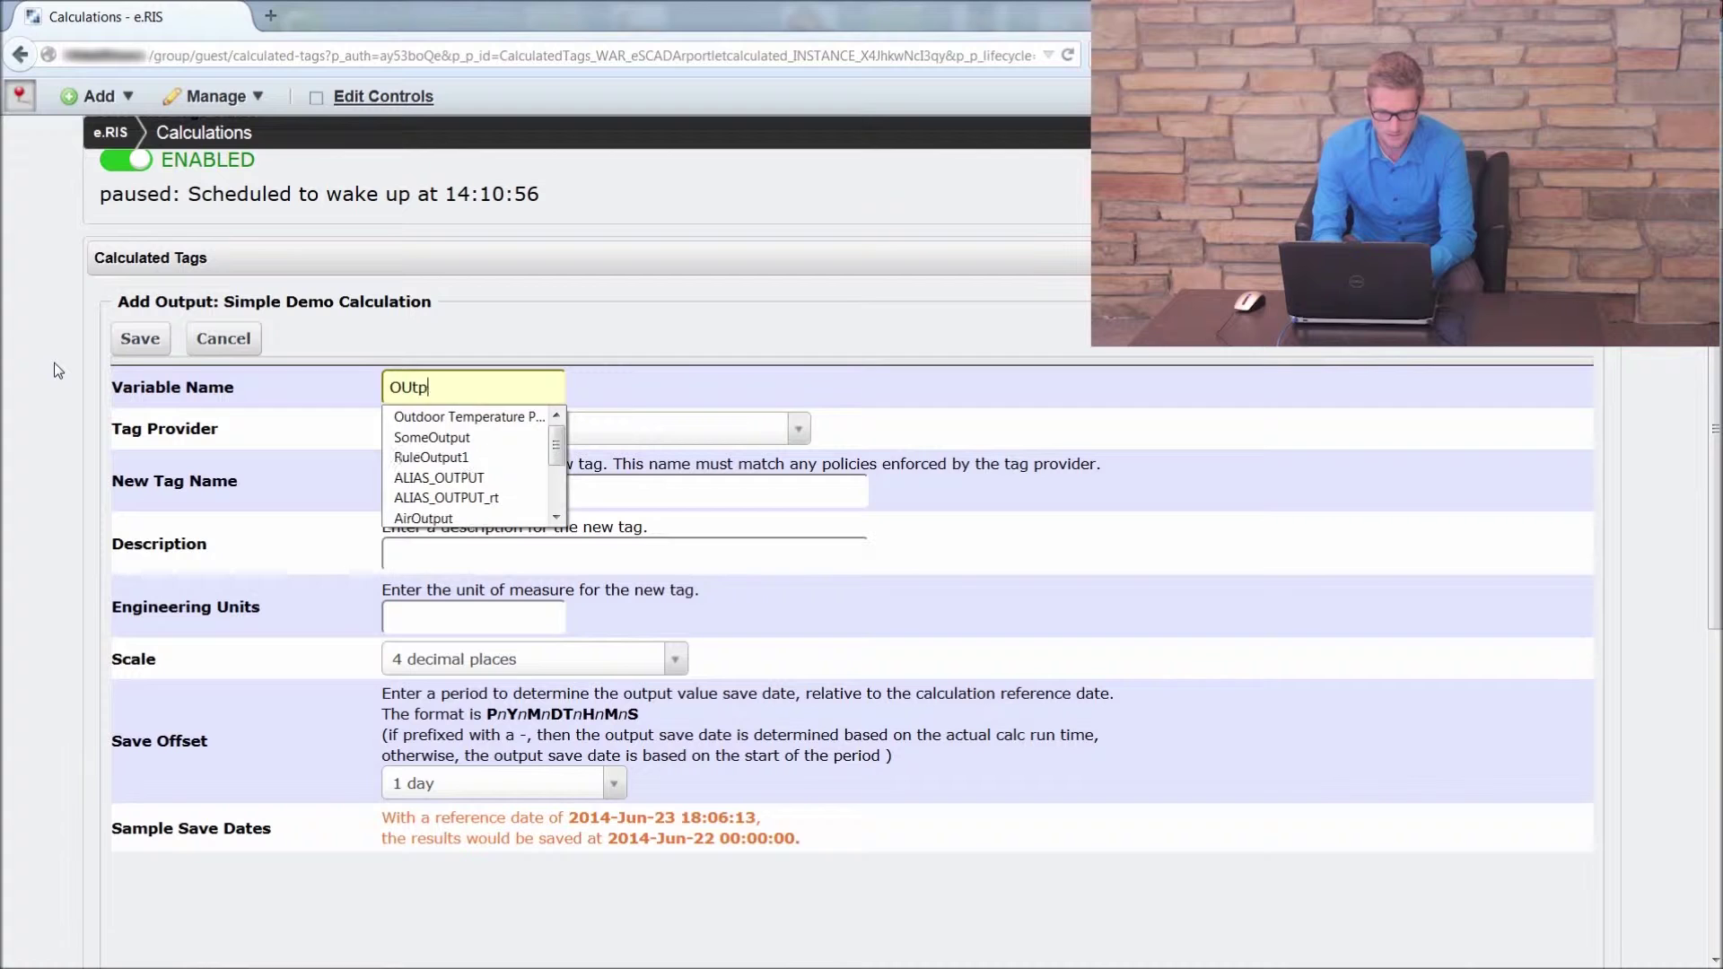
key(BackSpace)
key(BackSpace)
key(BackSpace)
text(utpout)
key(BackSpace)
key(BackSpace)
key(BackSpace)
text(ut)
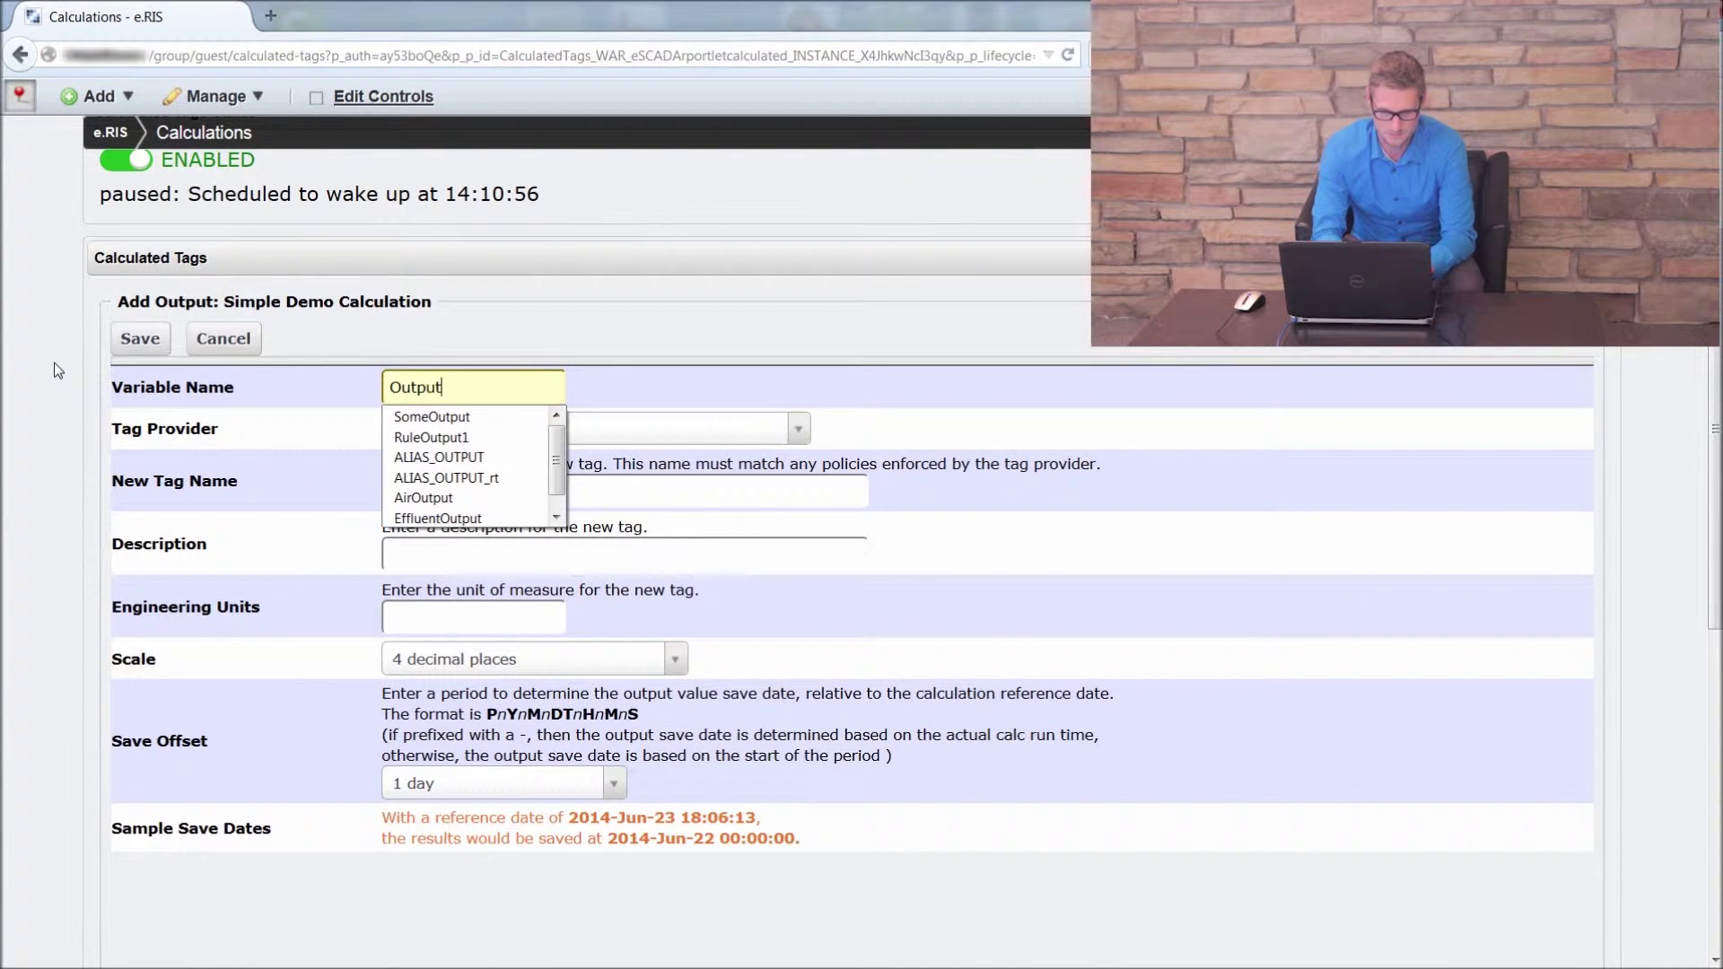
text(Variable)
click(54, 364)
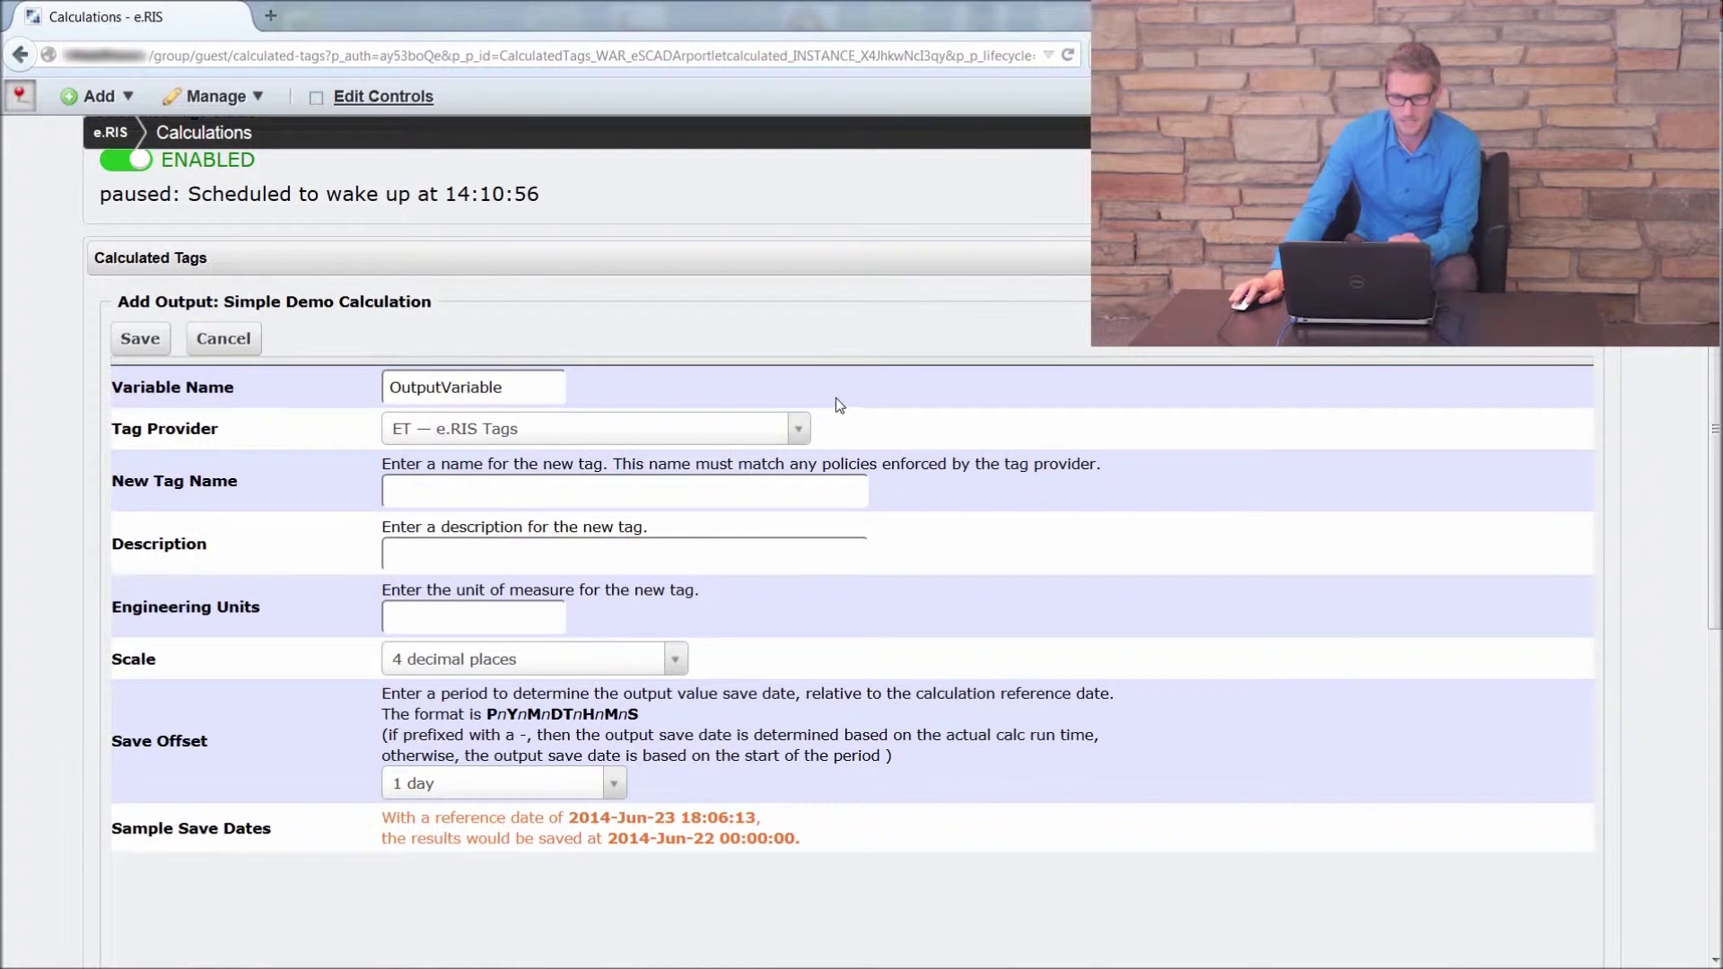
Step: Name the output's new tag DemonstrationTagTimesTen, leaving its description and engineering units blank
click(462, 493)
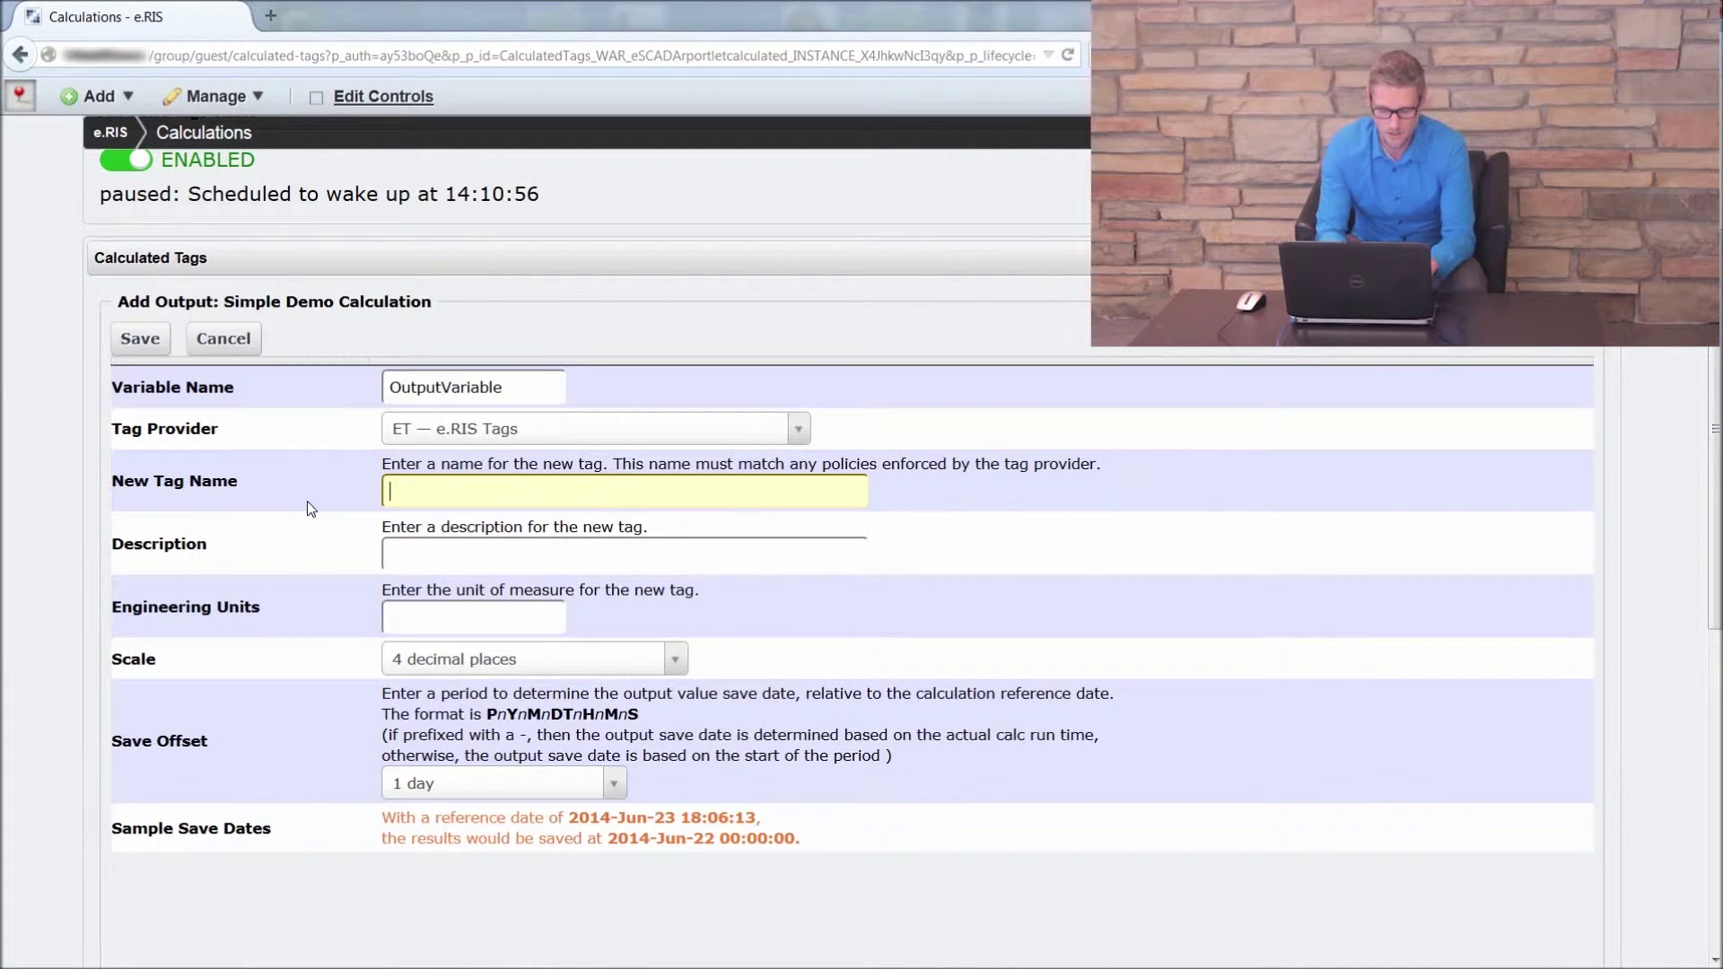
text(Demonstration)
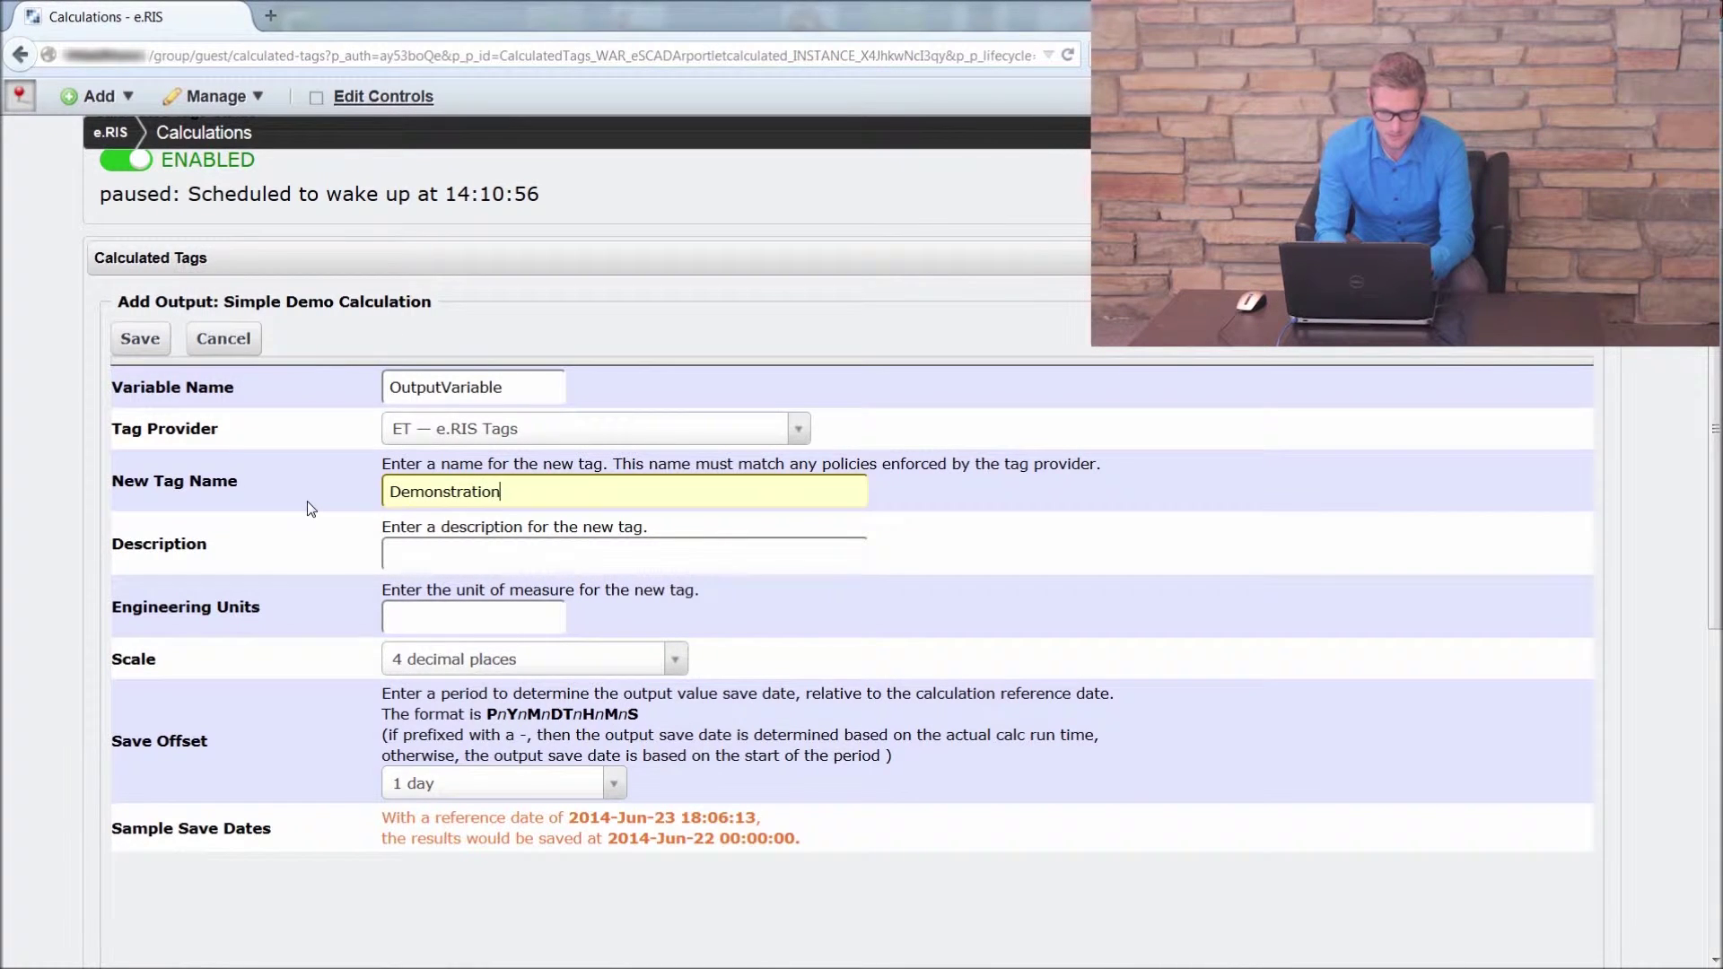
text(TagTimesTen)
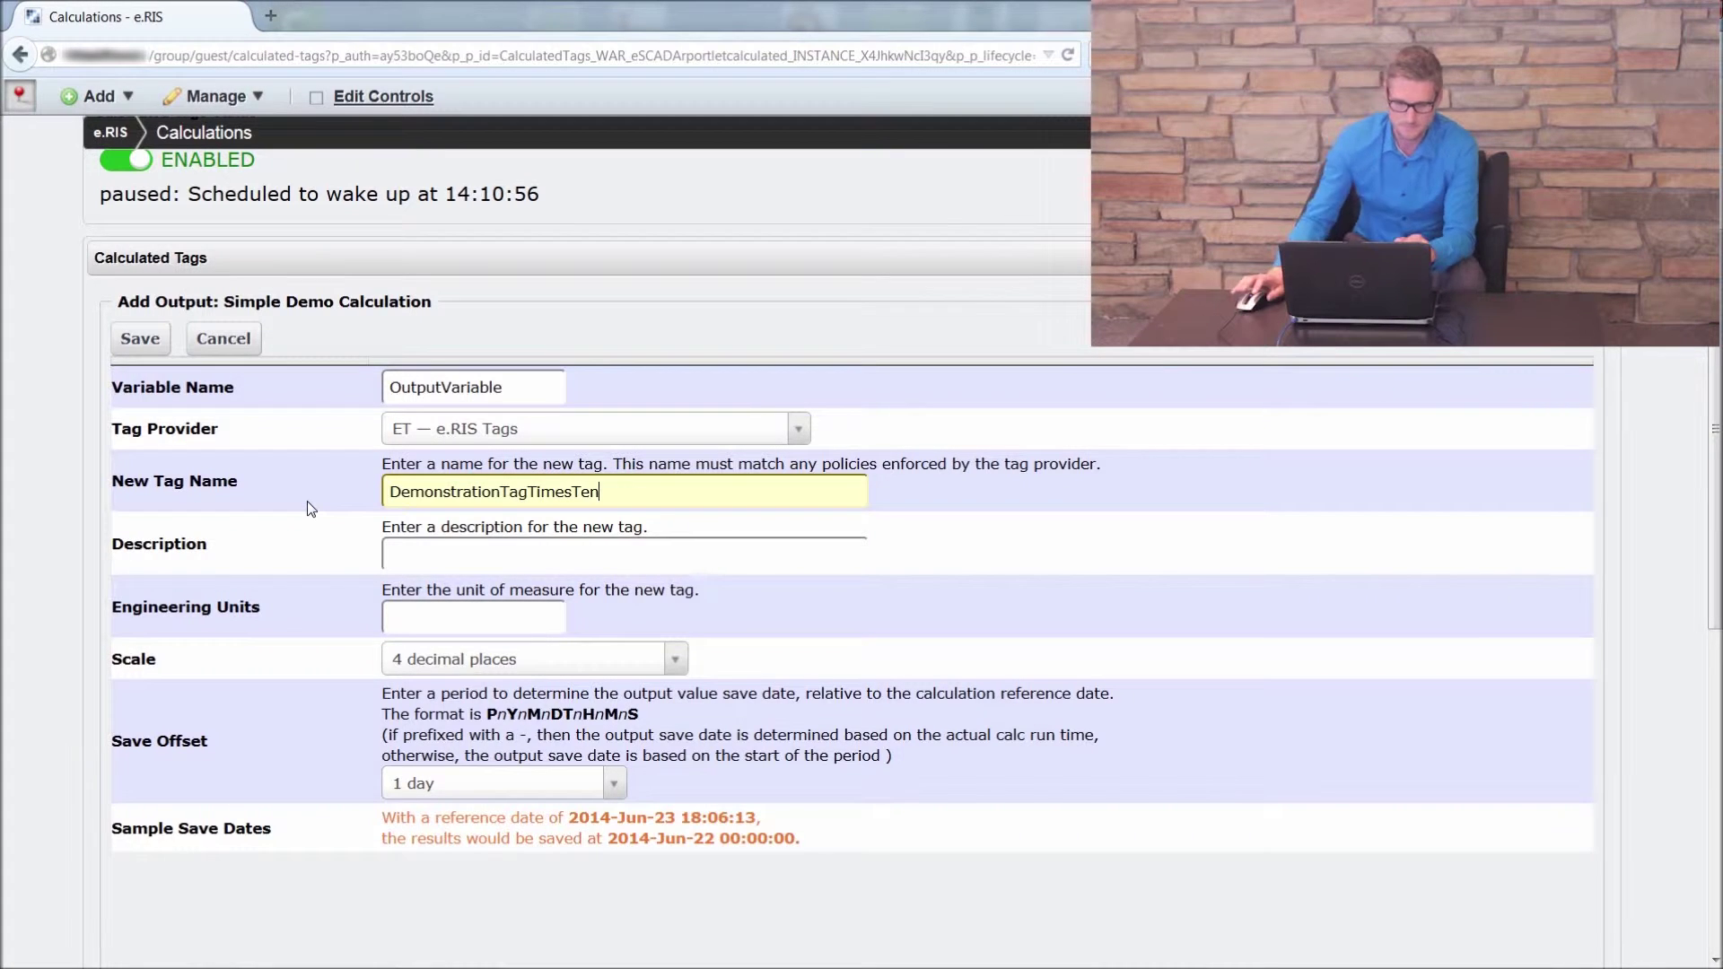
click(307, 501)
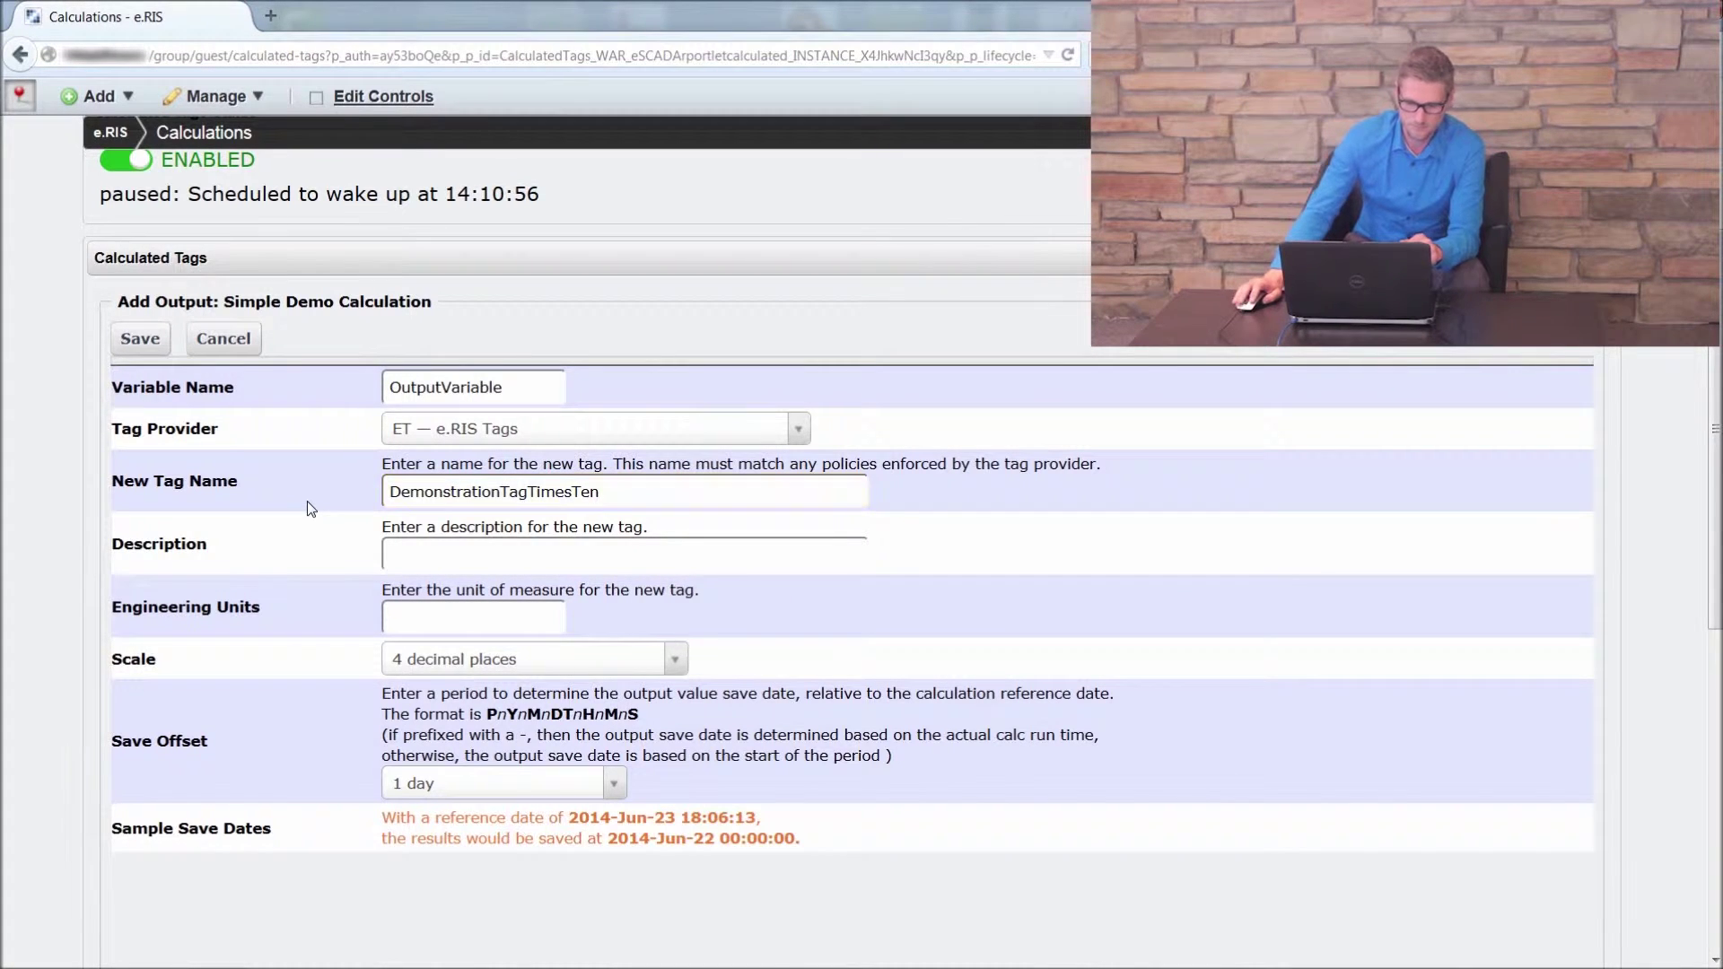
click(392, 550)
click(749, 597)
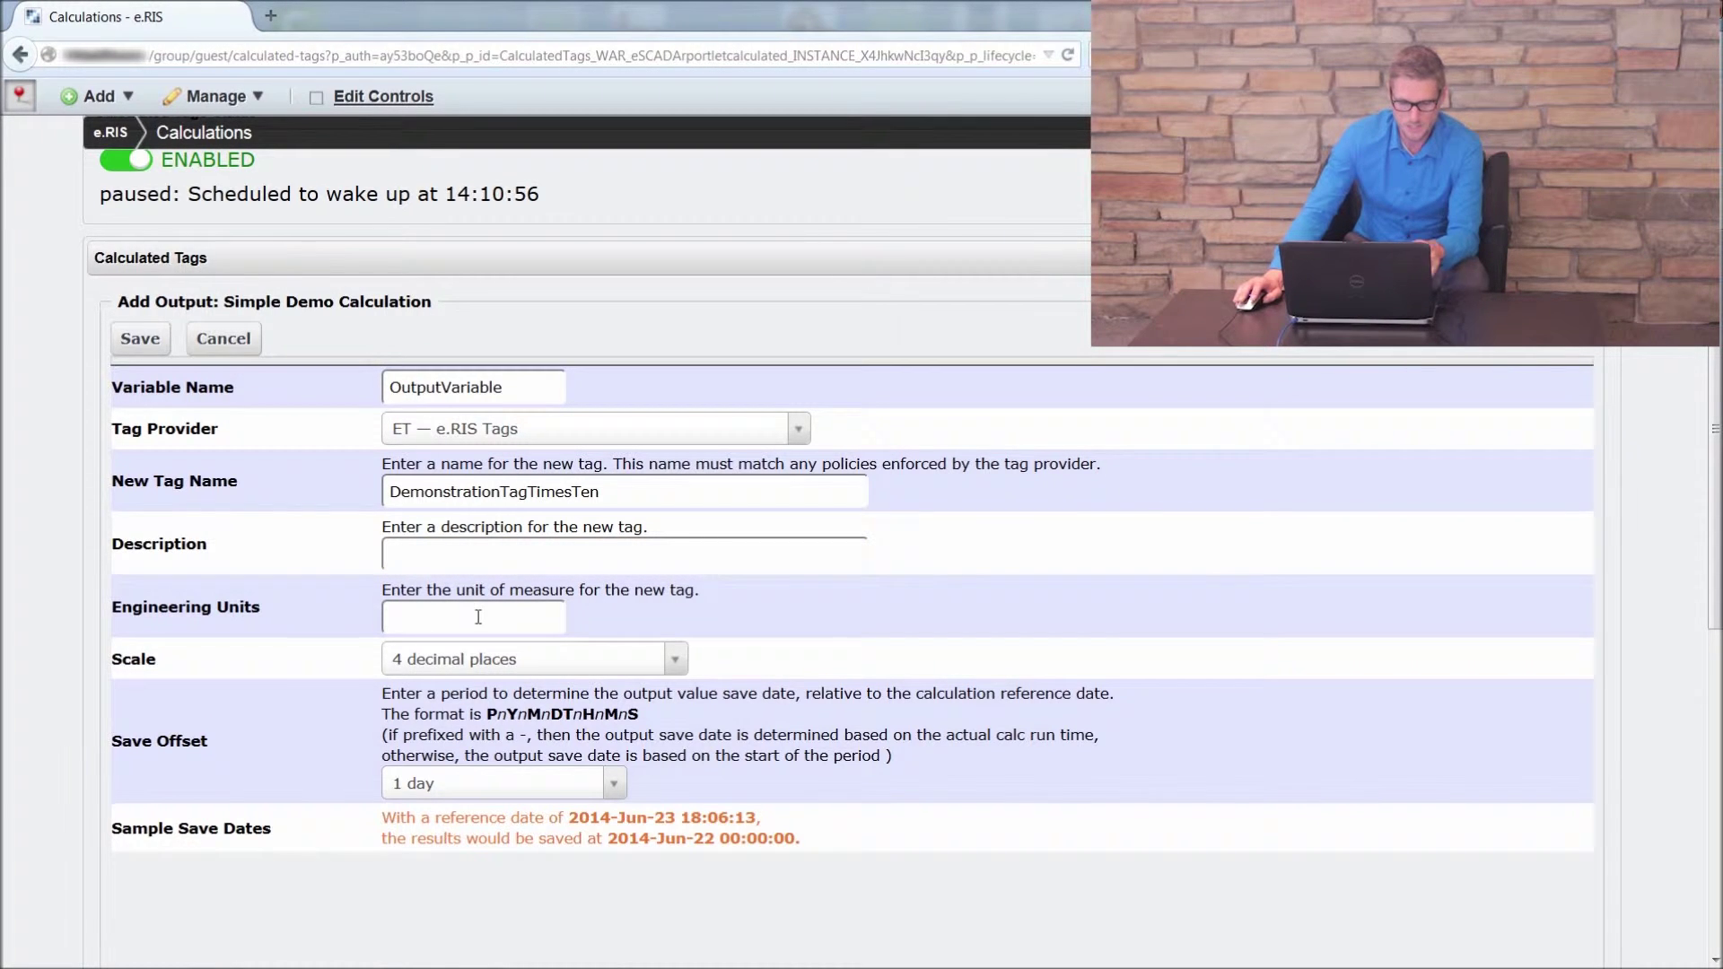
Step: Set the output's save offset to 1 hour and save the output
scroll(359, 620, down, 3)
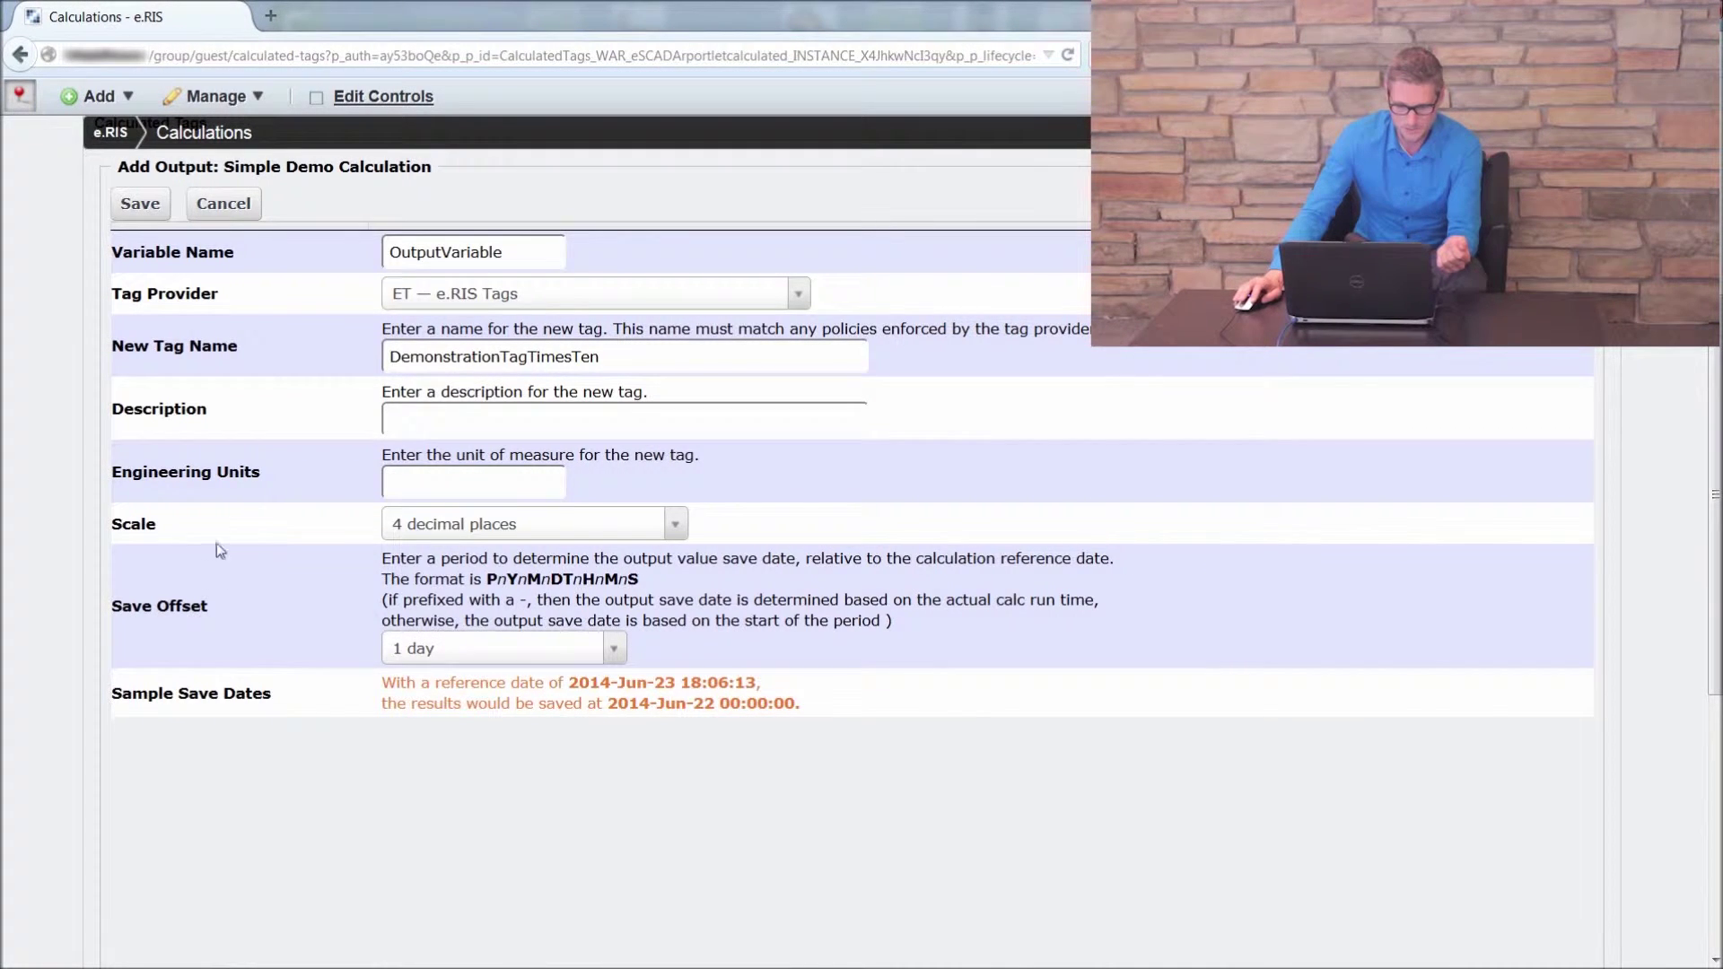
click(611, 653)
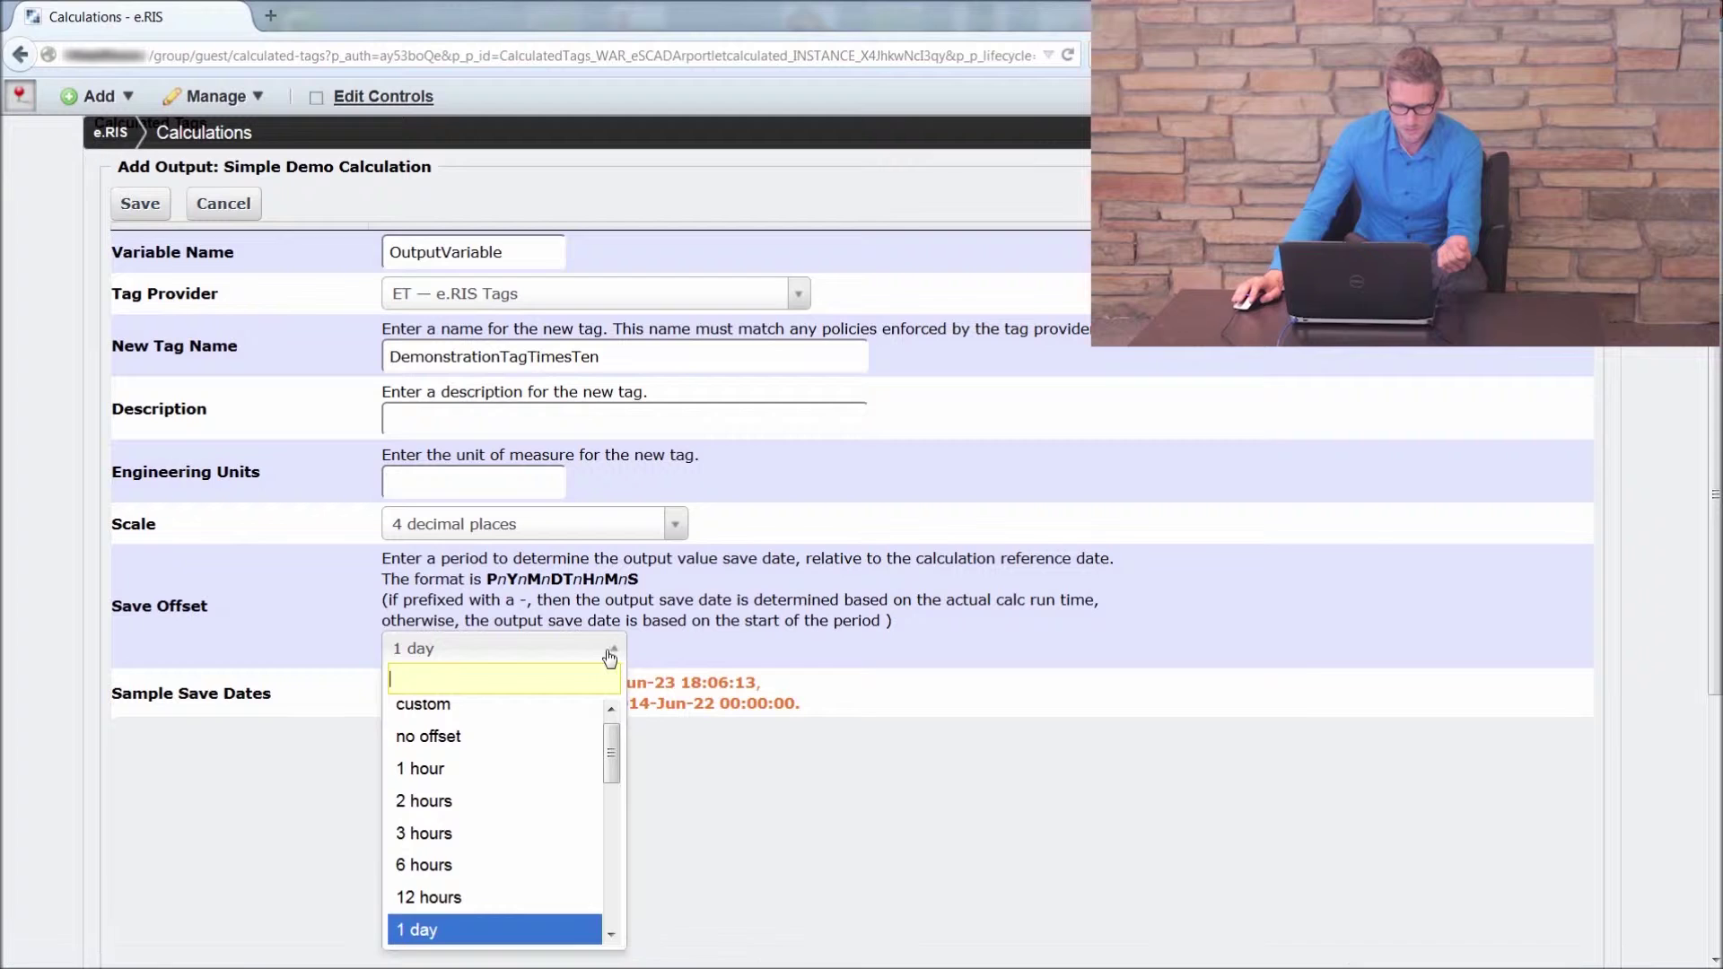
click(498, 769)
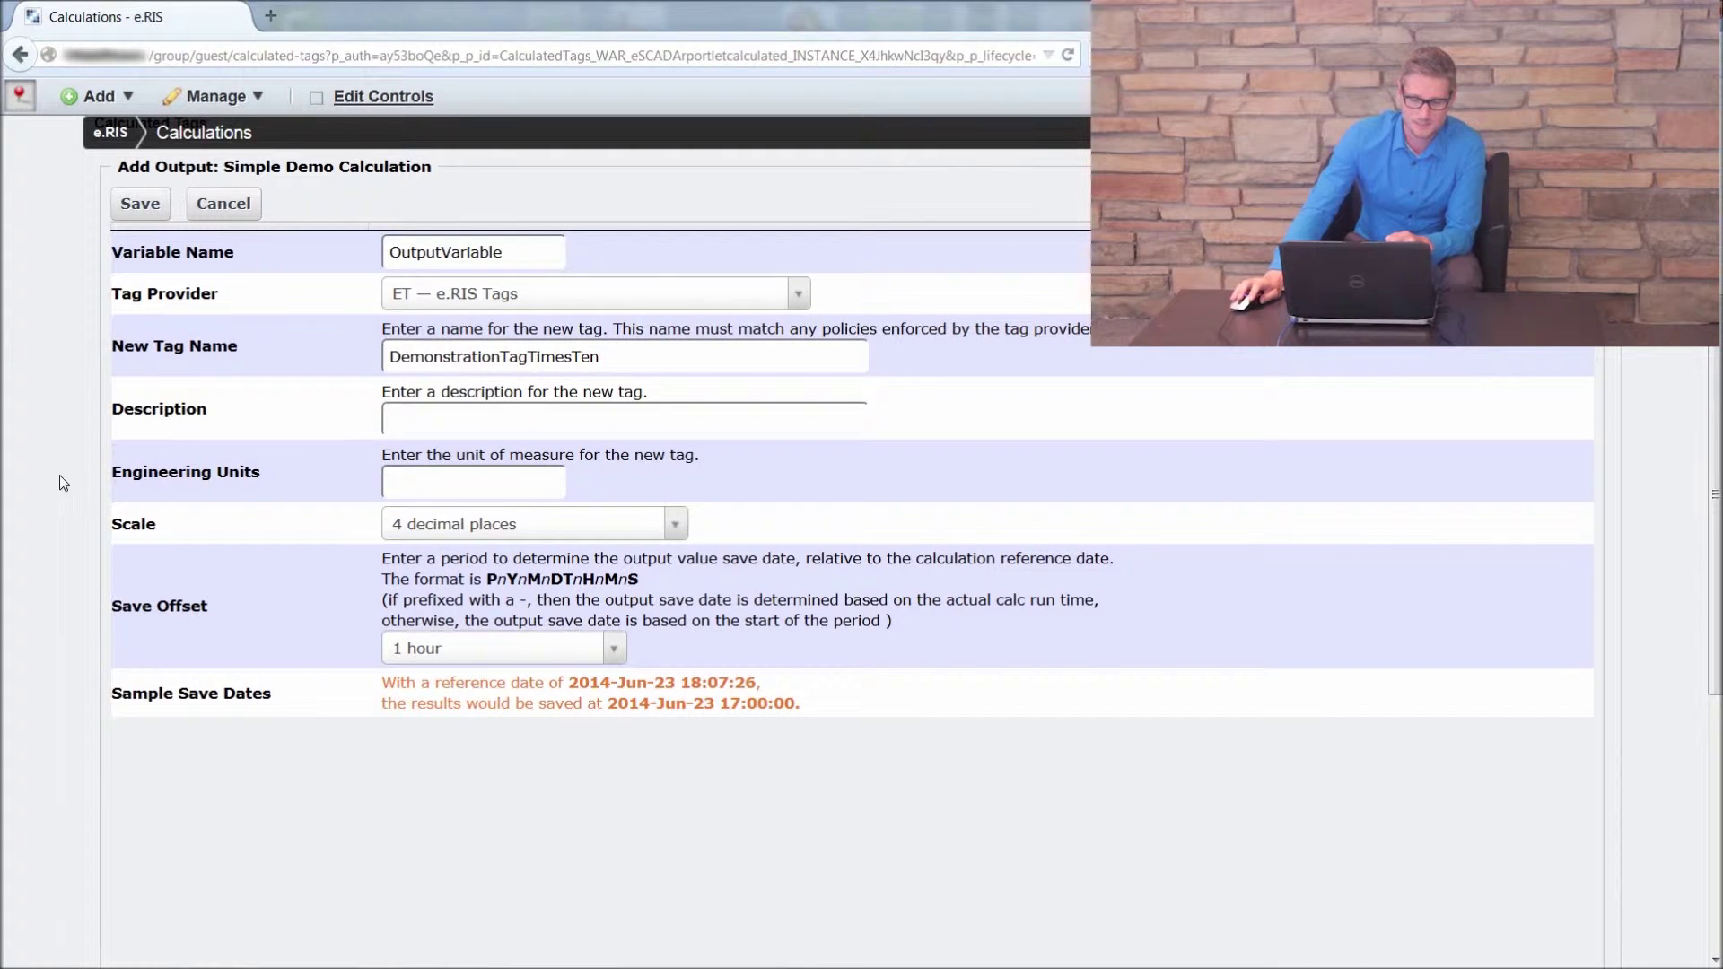
scroll(63, 497, up, 3)
key(Return)
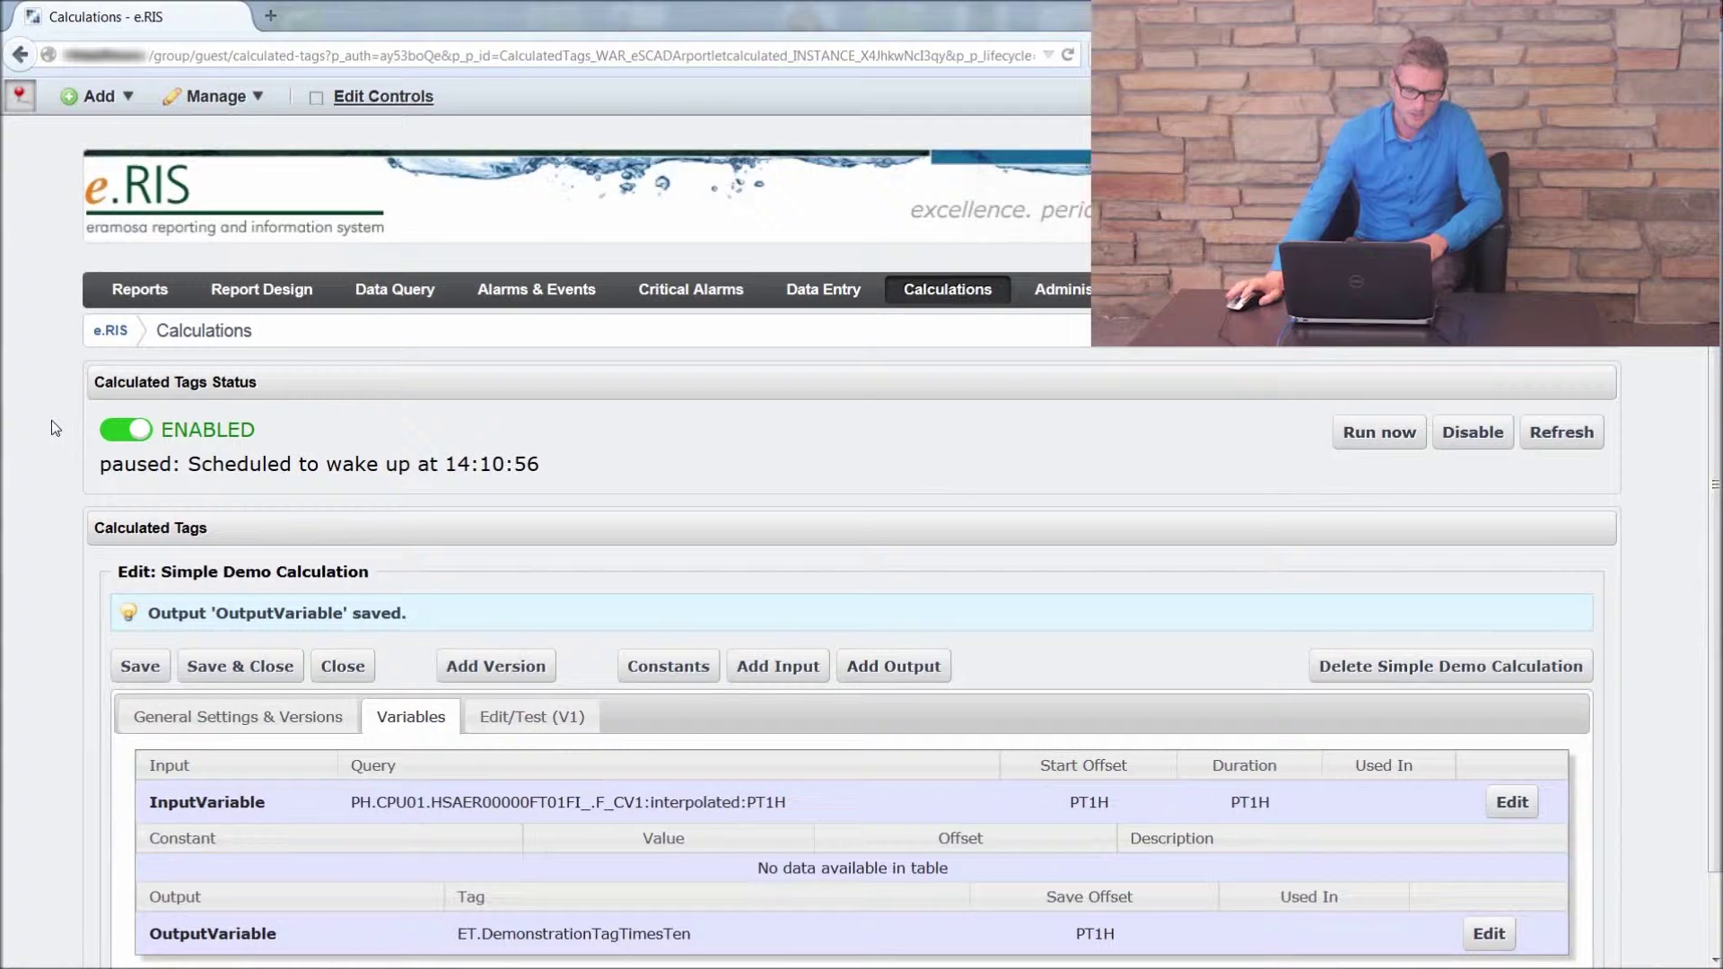
Step: Open the script editor for version 1 of the calculation, ready for entering code on the first line
scroll(51, 422, down, 2)
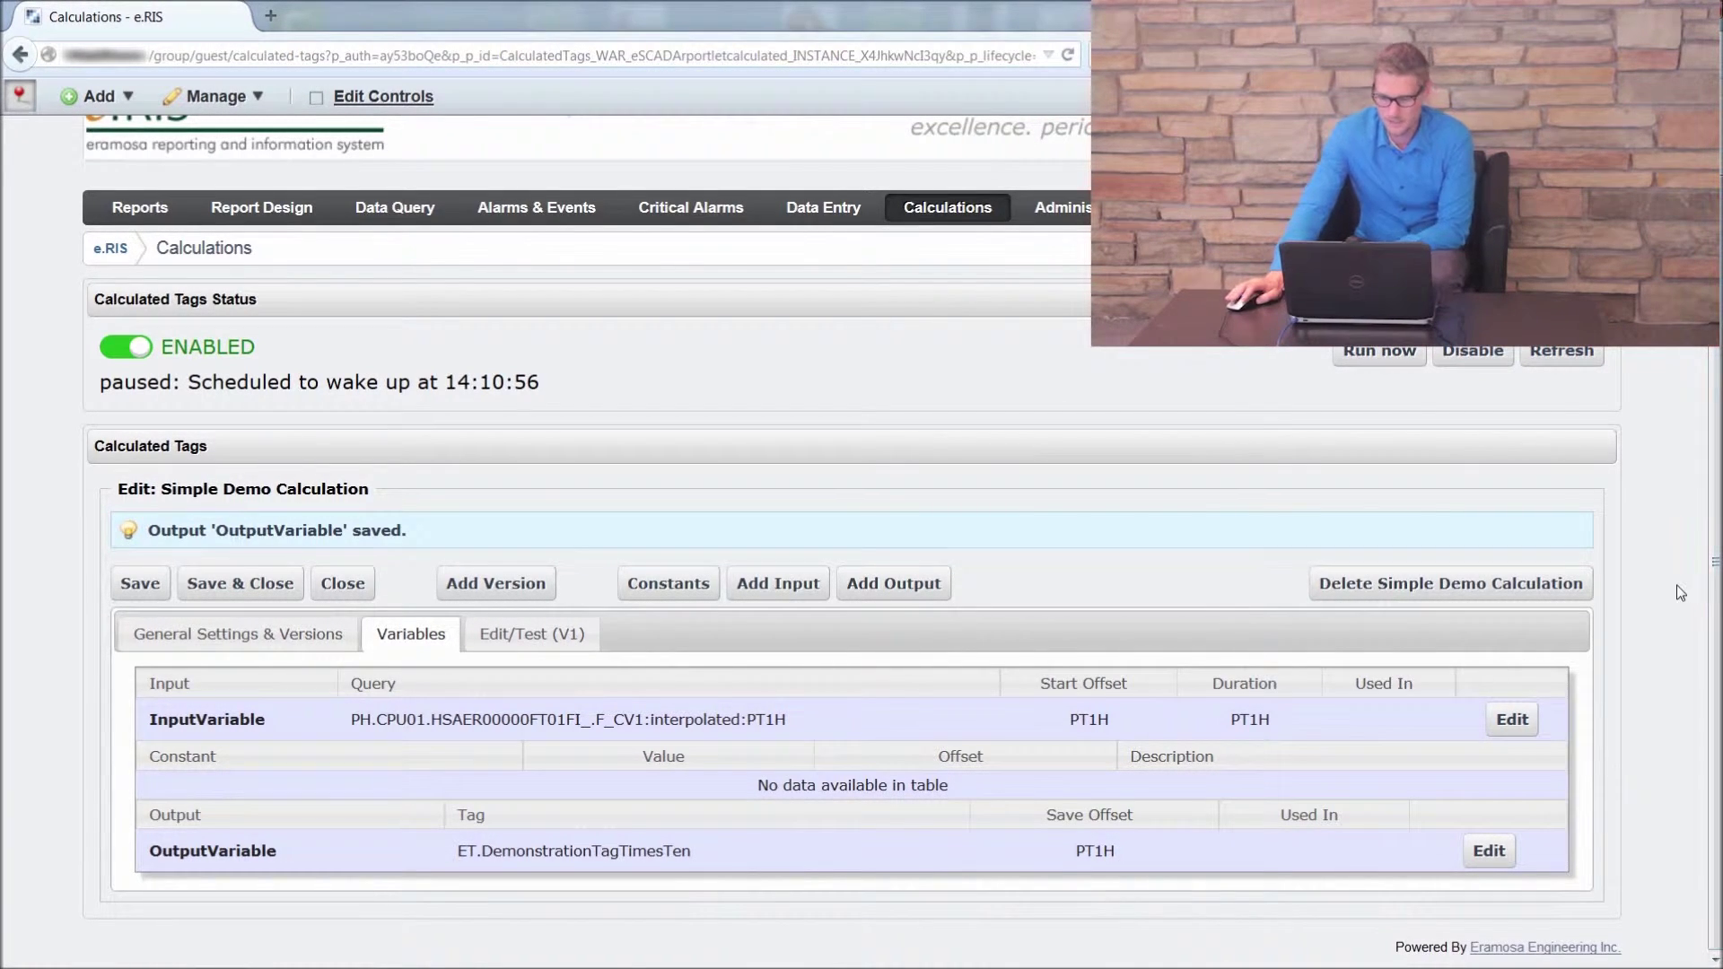
click(538, 637)
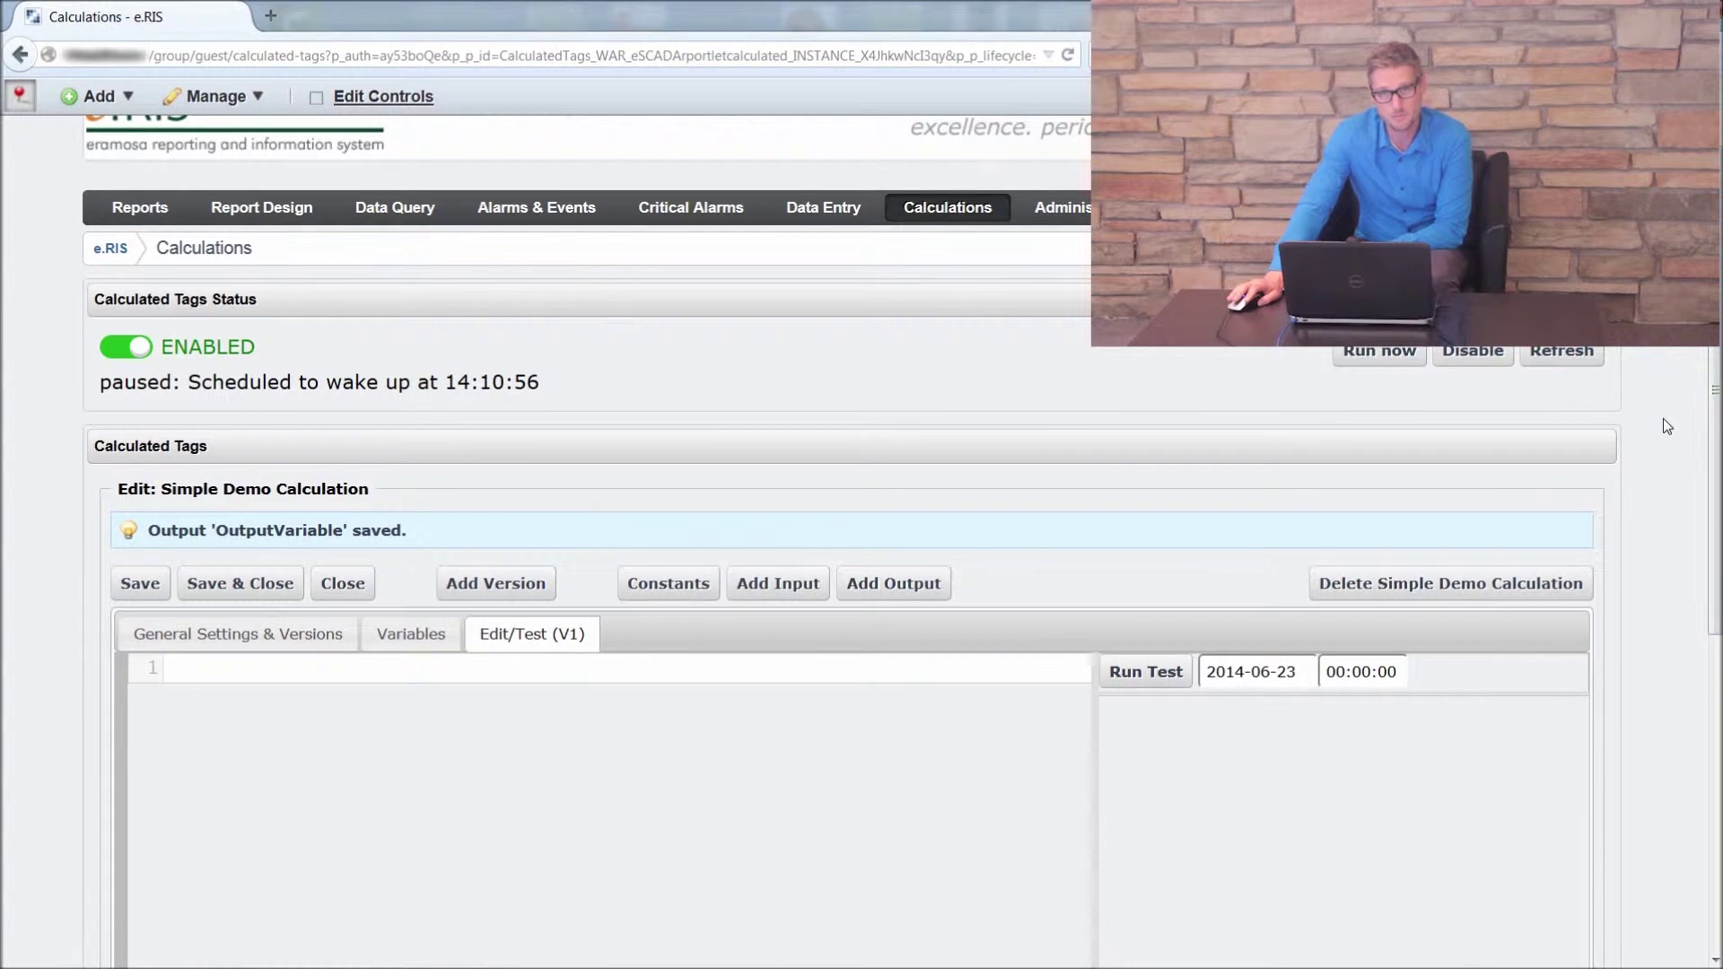
scroll(1662, 419, down, 3)
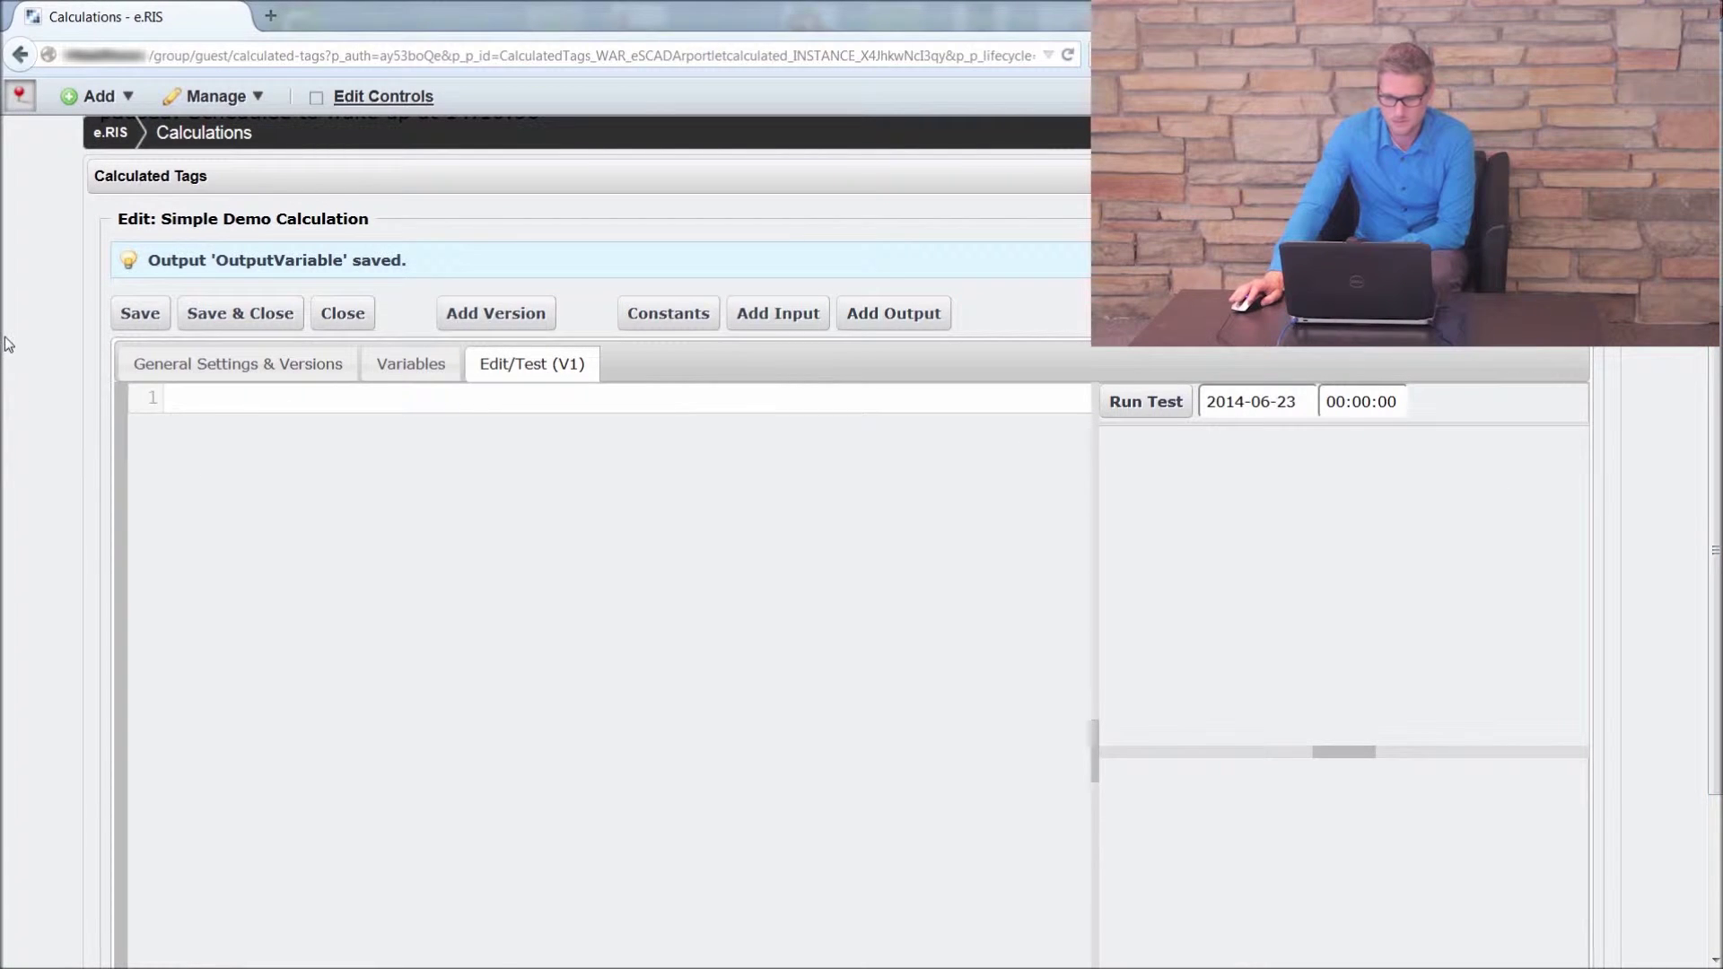
scroll(20, 330, down, 2)
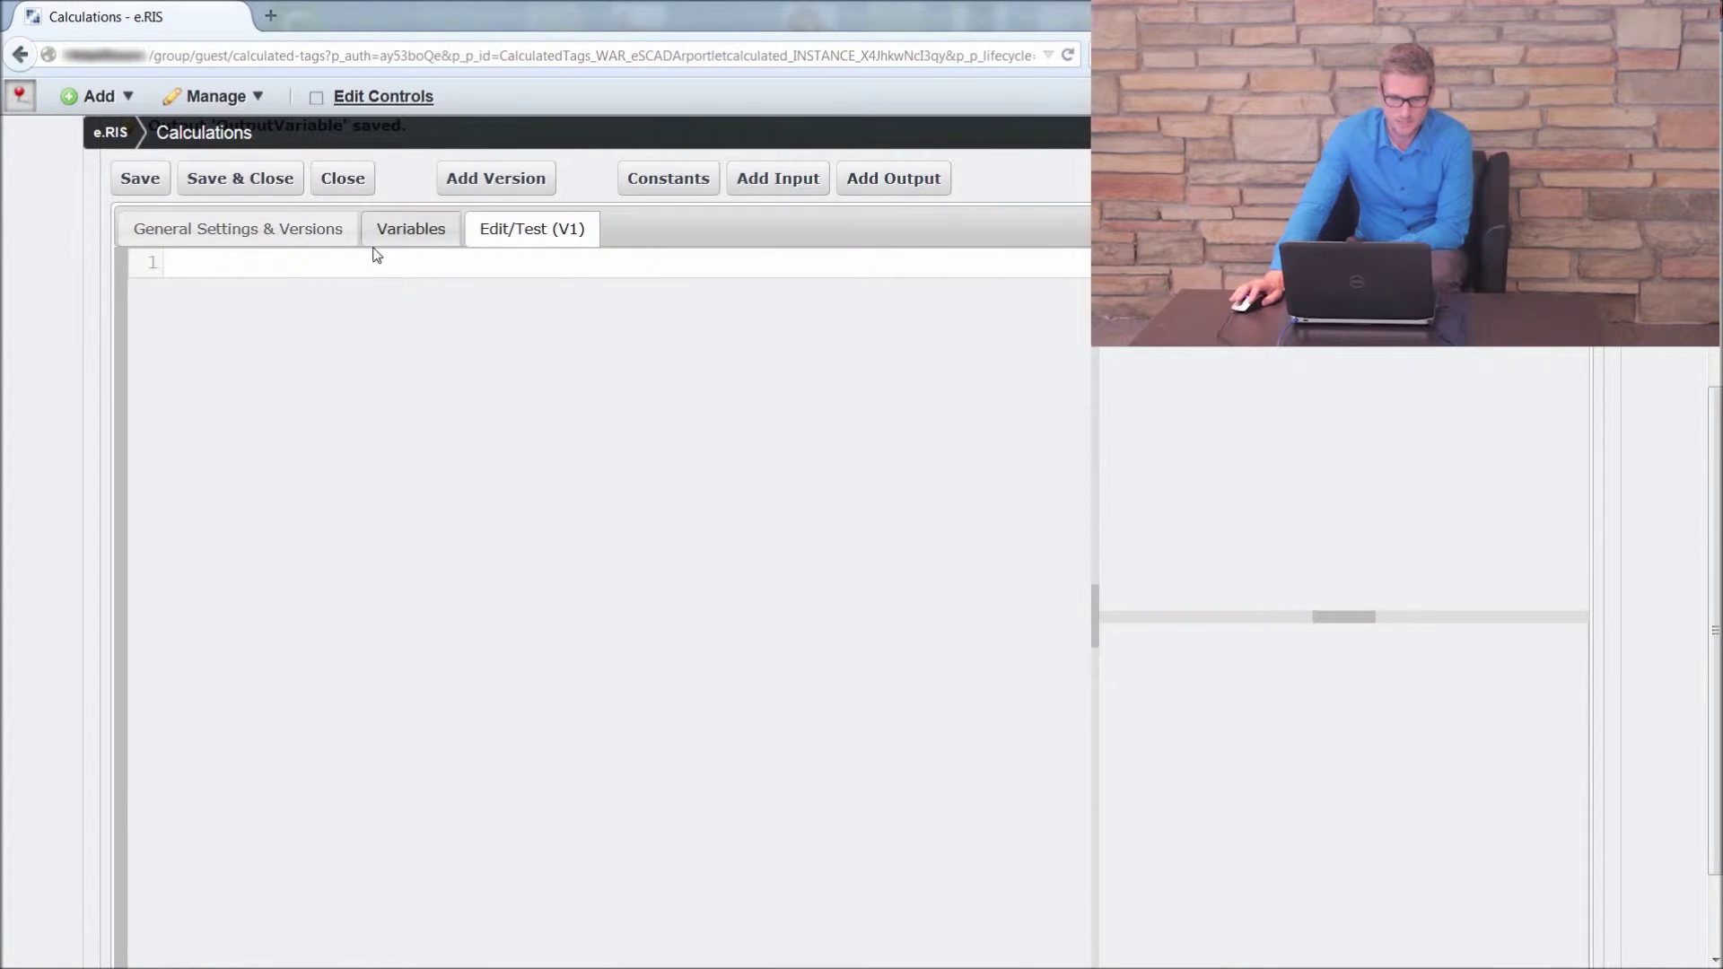
click(247, 261)
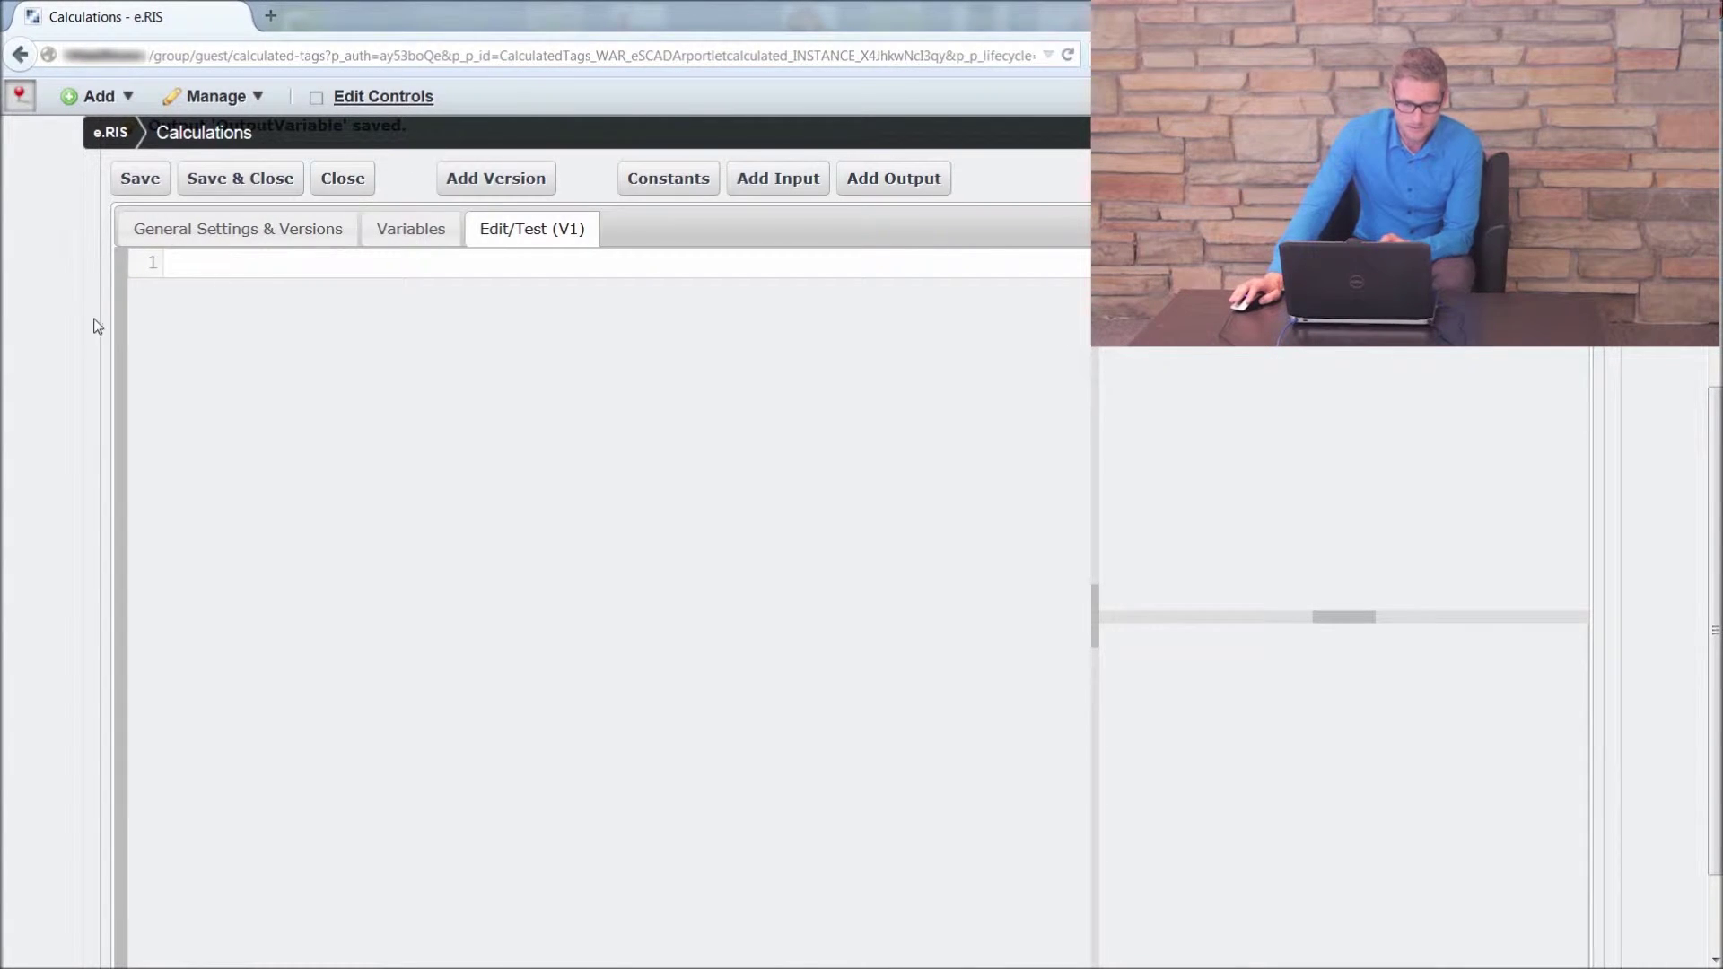
Step: Open the reference list beside the script editor and examine the input, data, output and calculation context operations
scroll(47, 355, down, 2)
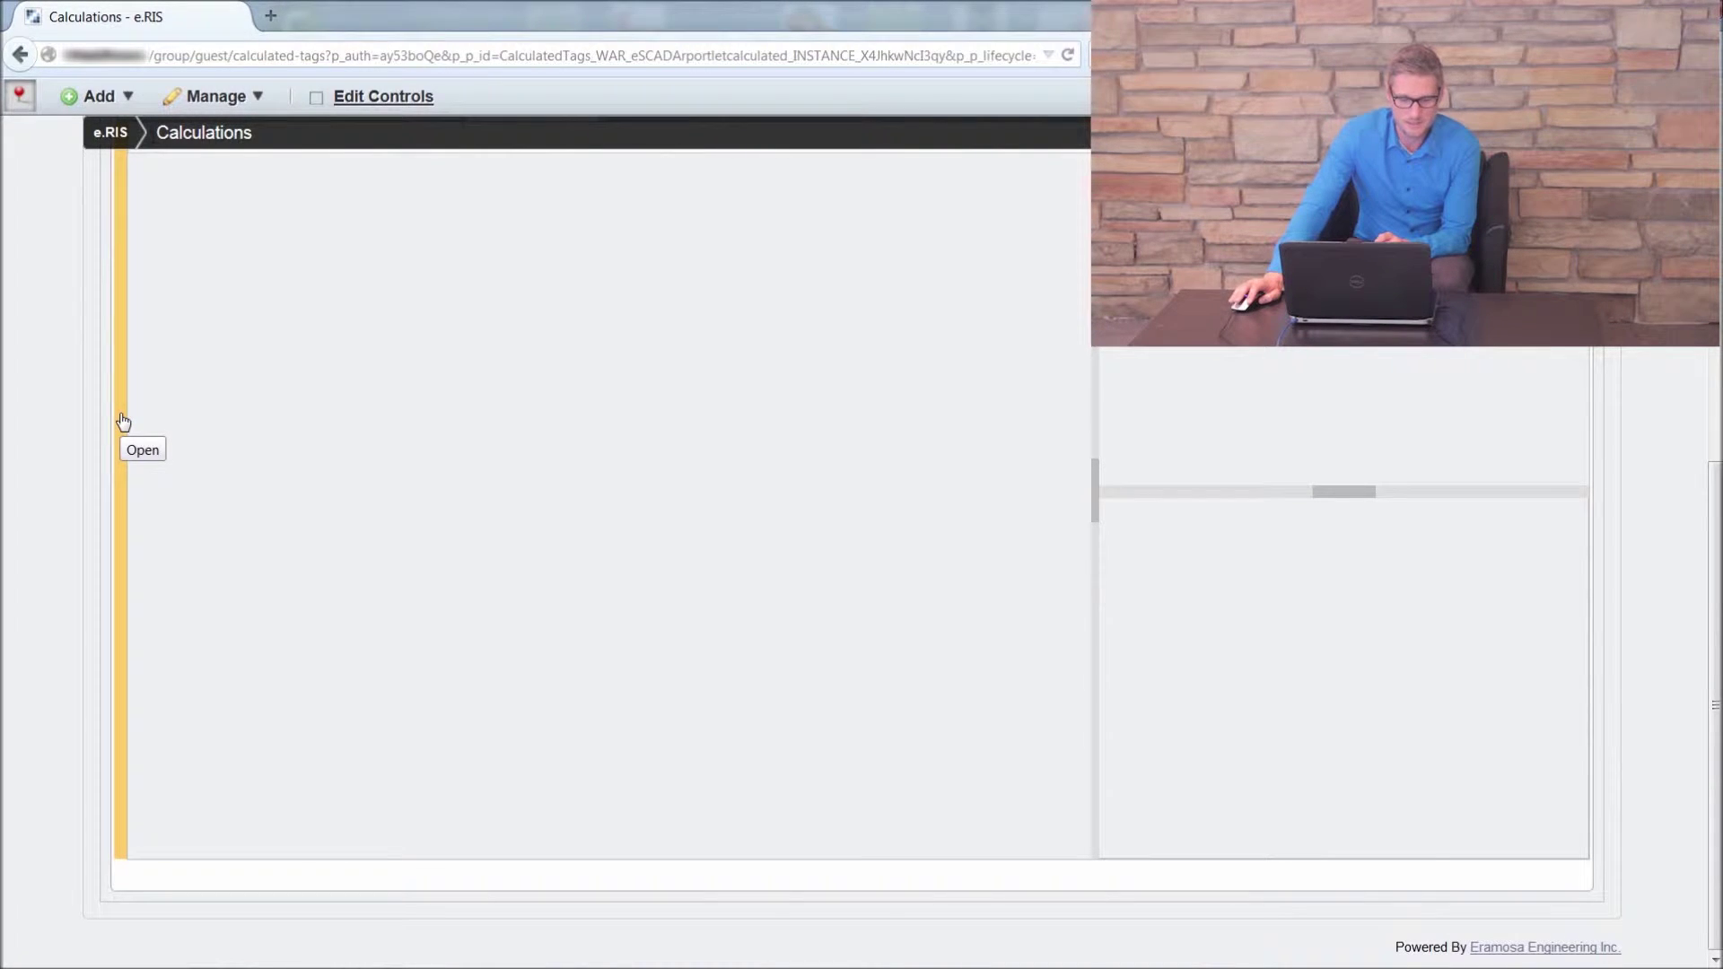
click(123, 422)
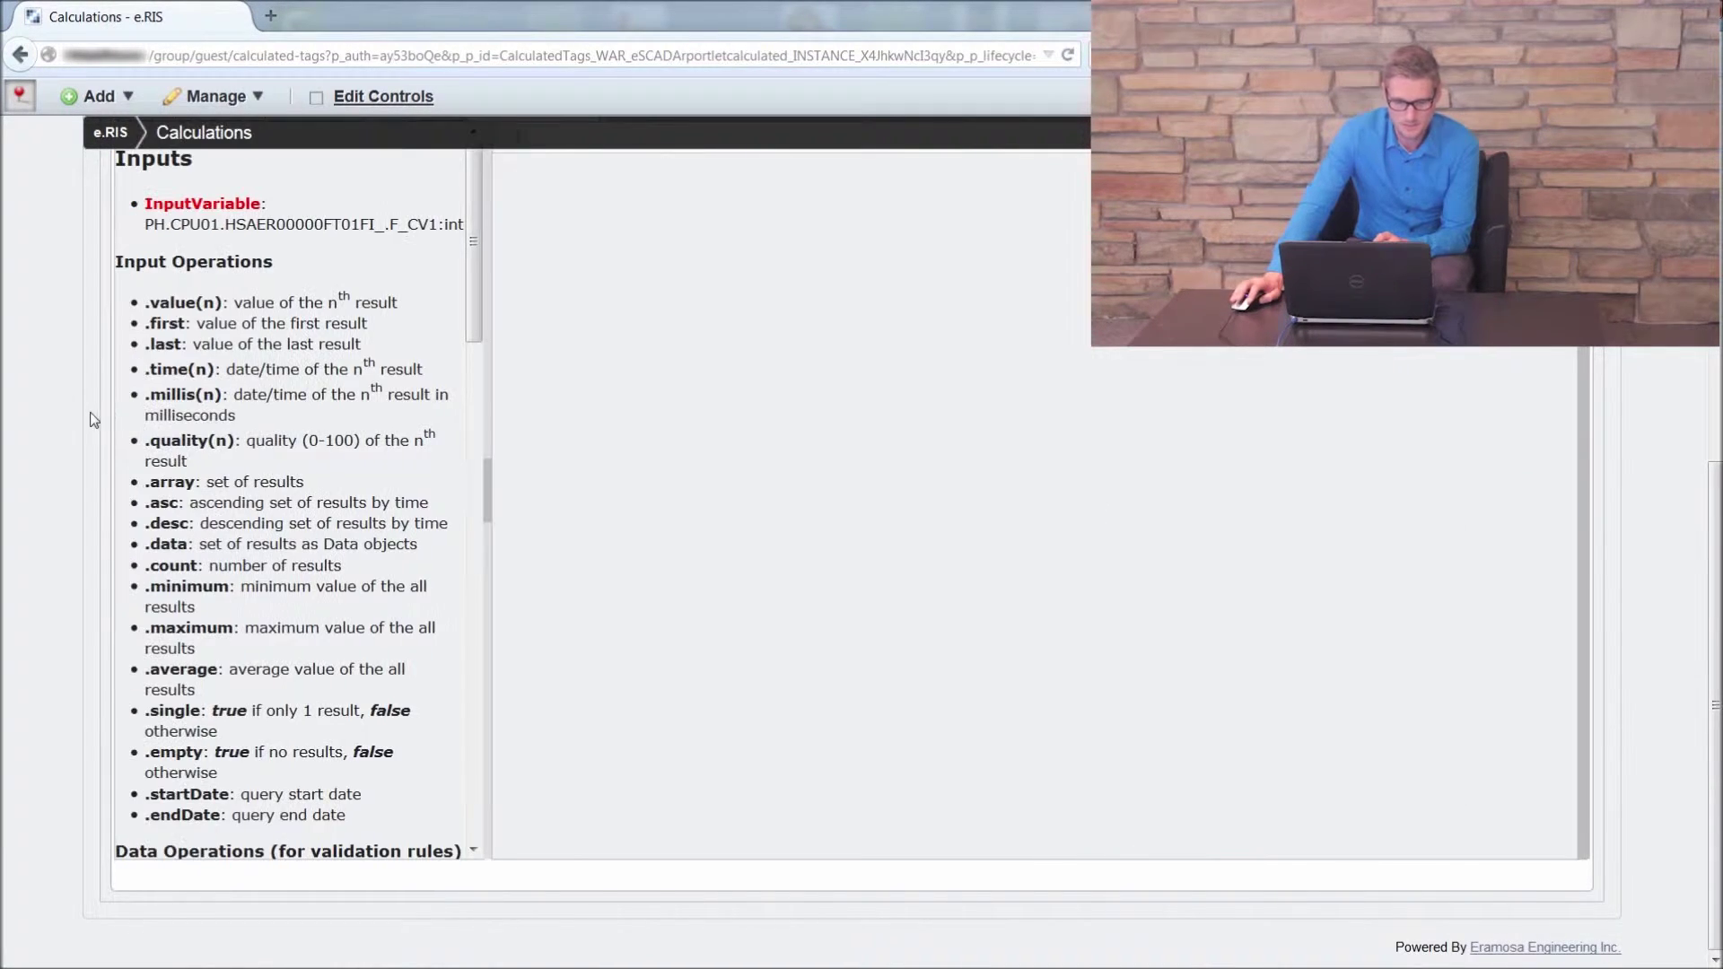
scroll(56, 396, up, 2)
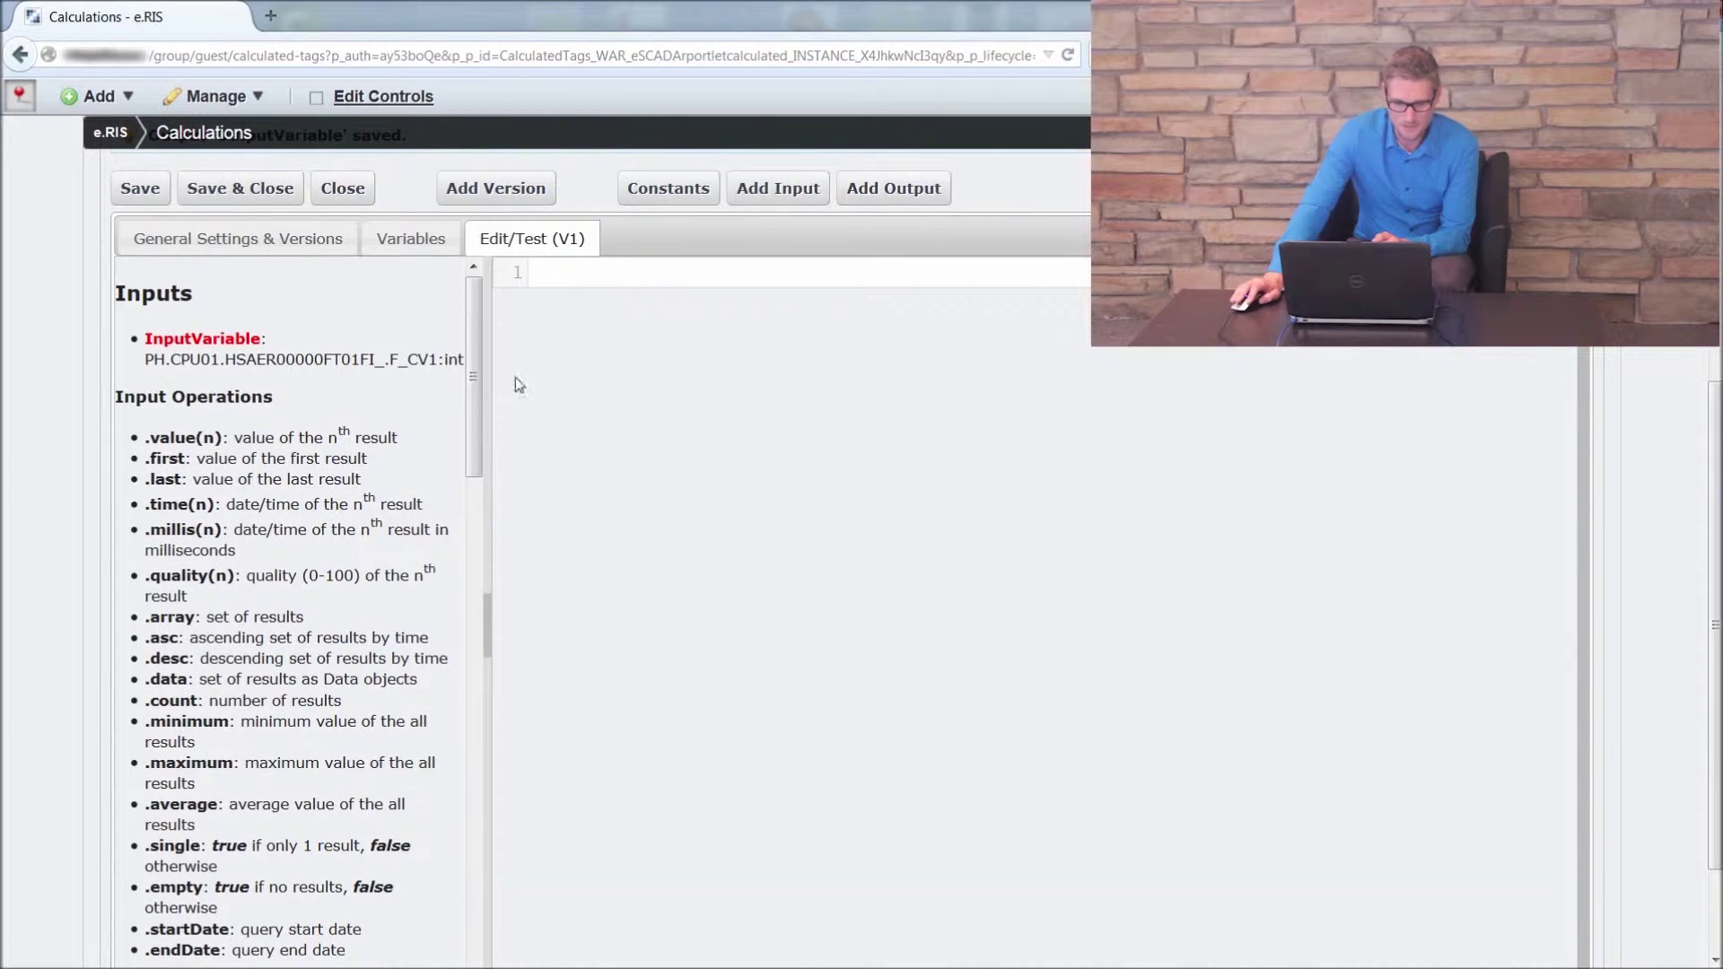
scroll(359, 408, down, 7)
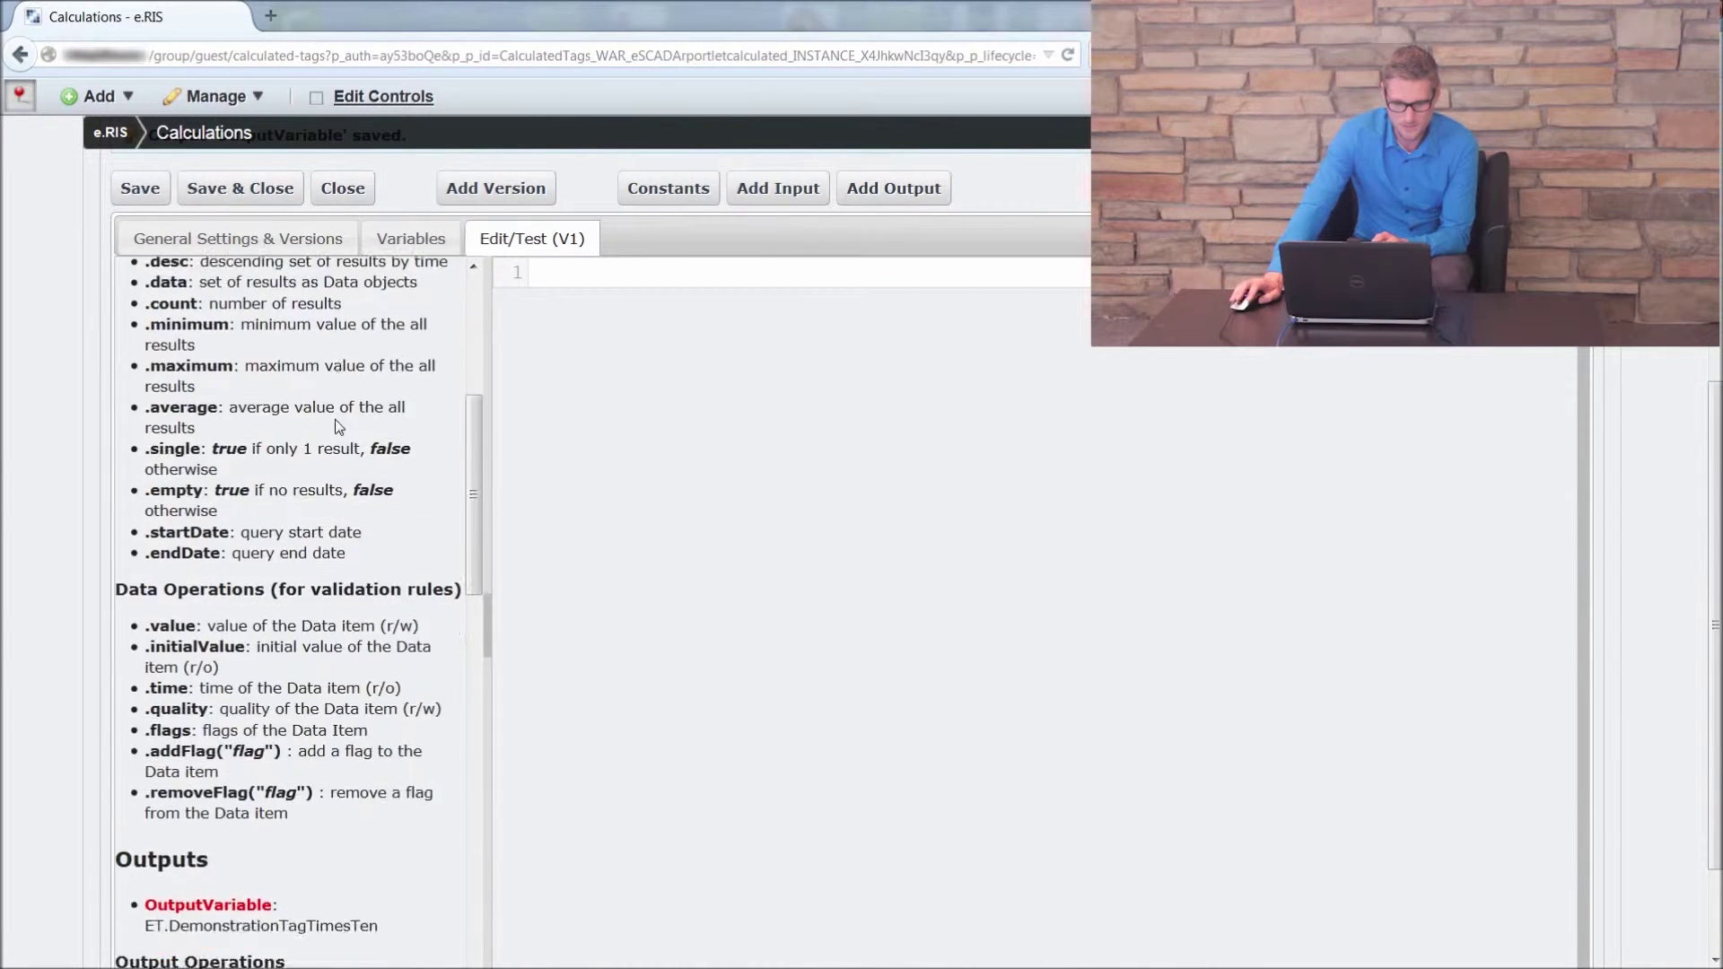
scroll(340, 425, down, 3)
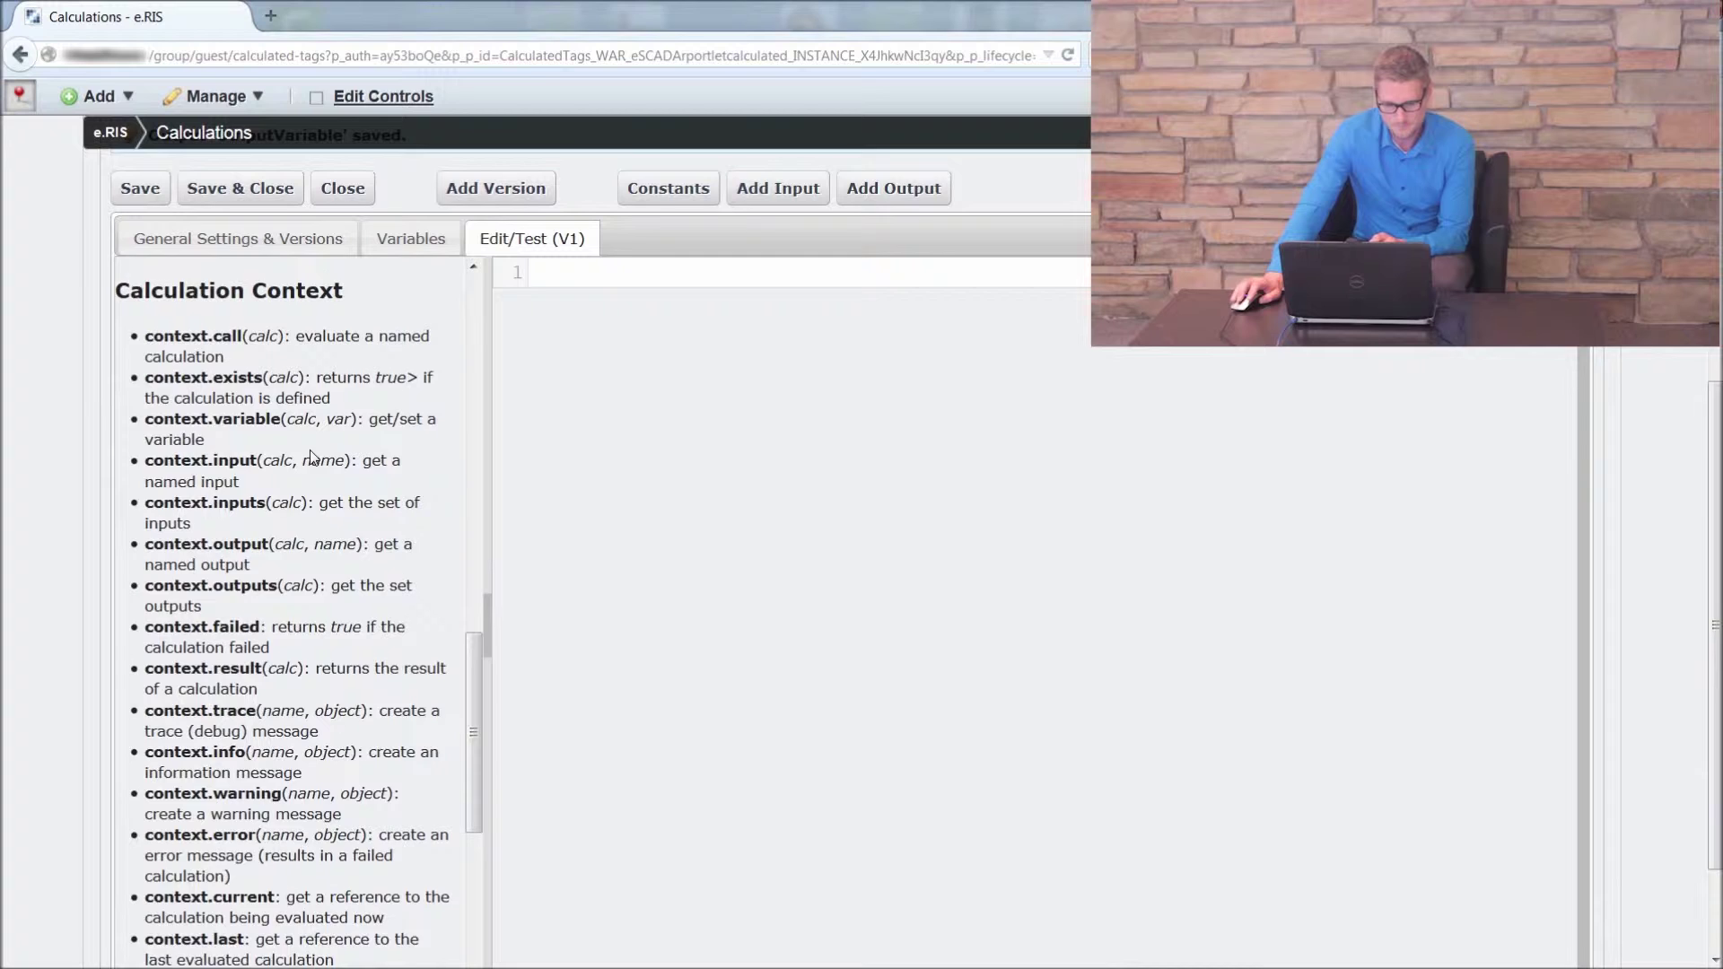
Step: Review the reference list's input and output variables, calculation context operations and programming constructs, and collapse the list
scroll(314, 458, up, 10)
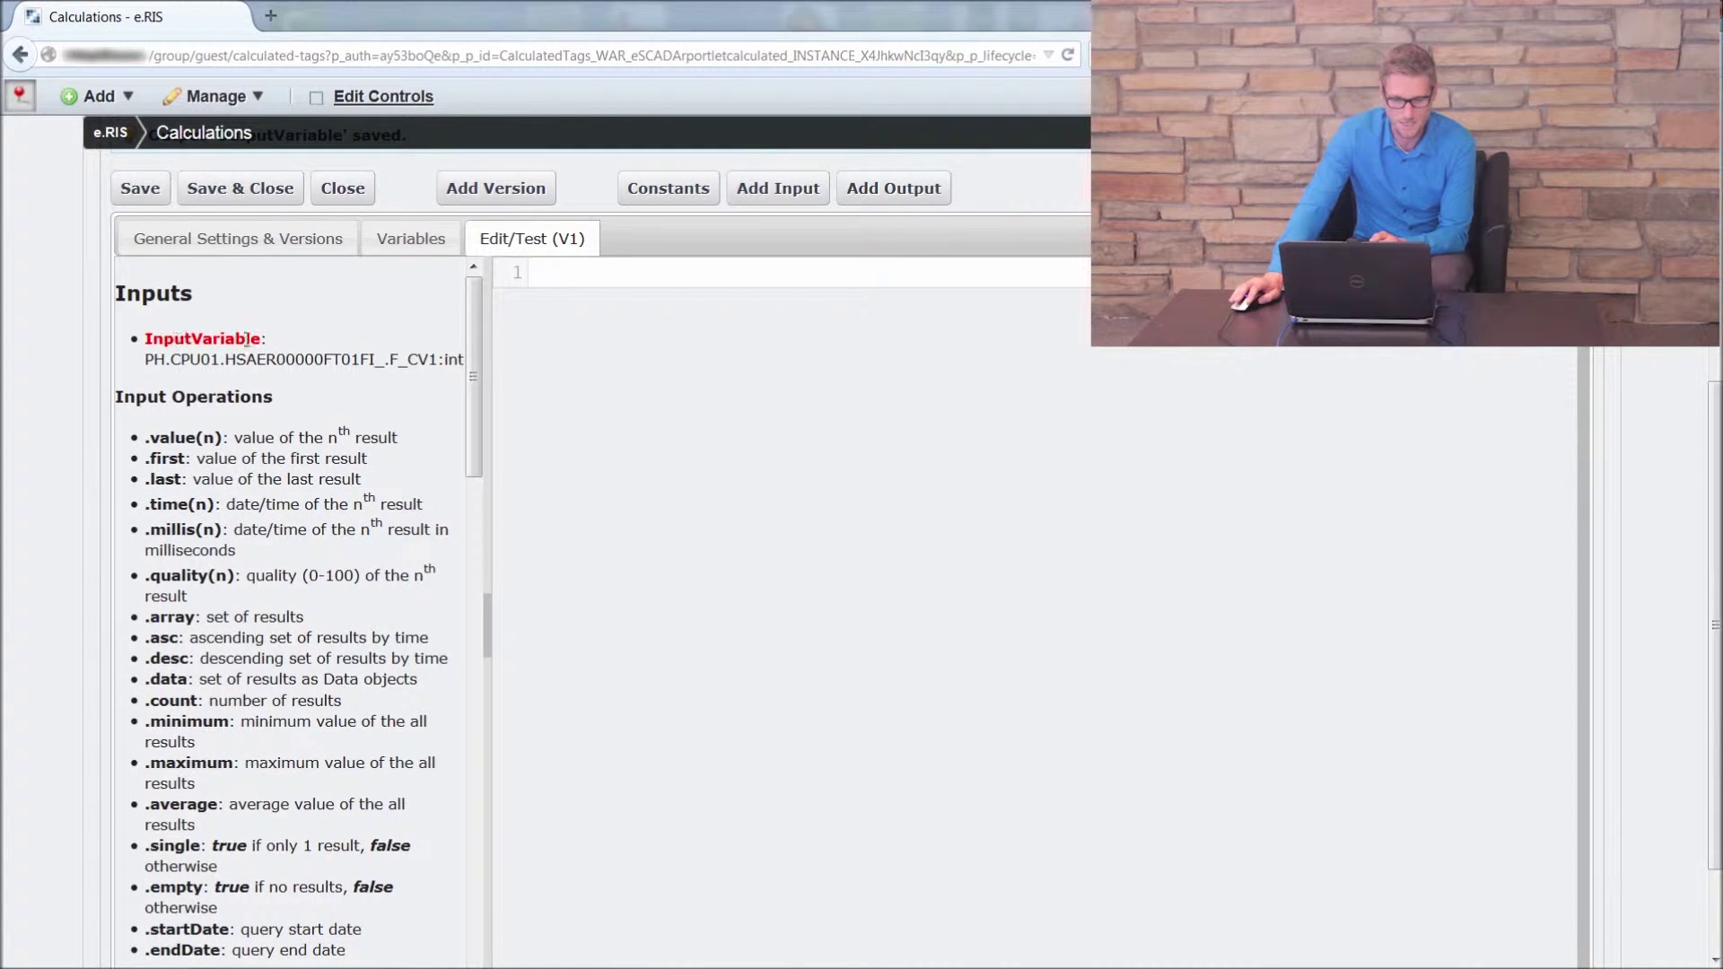
scroll(276, 341, down, 4)
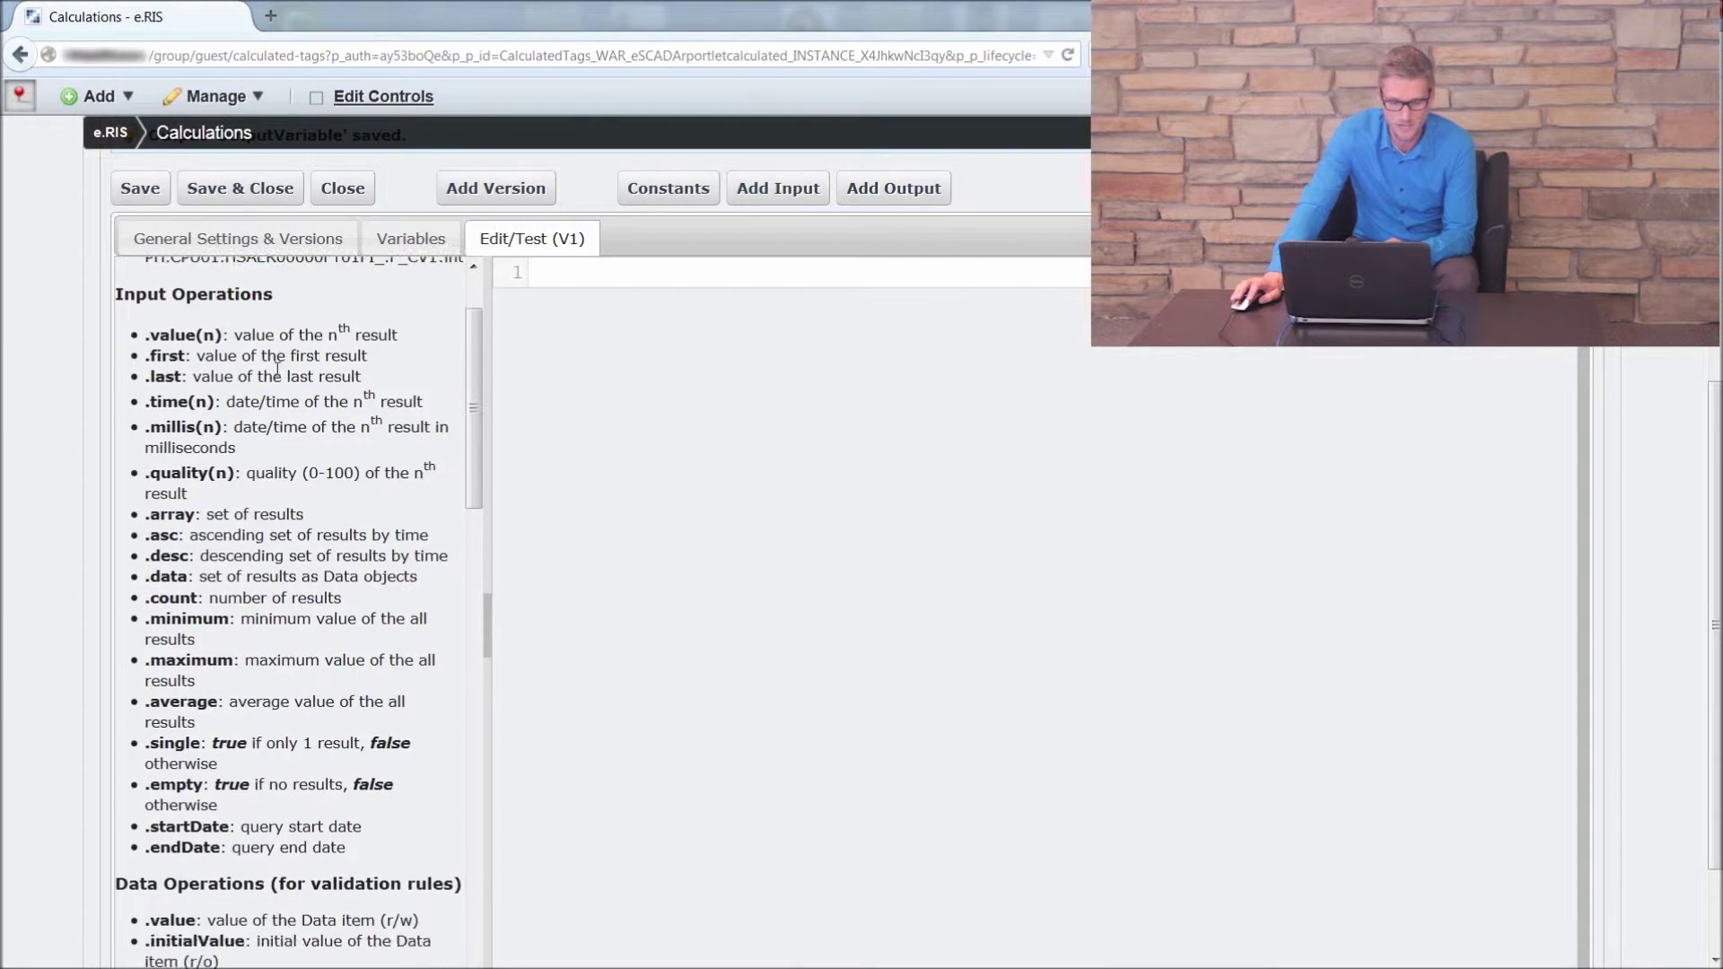
scroll(275, 404, down, 5)
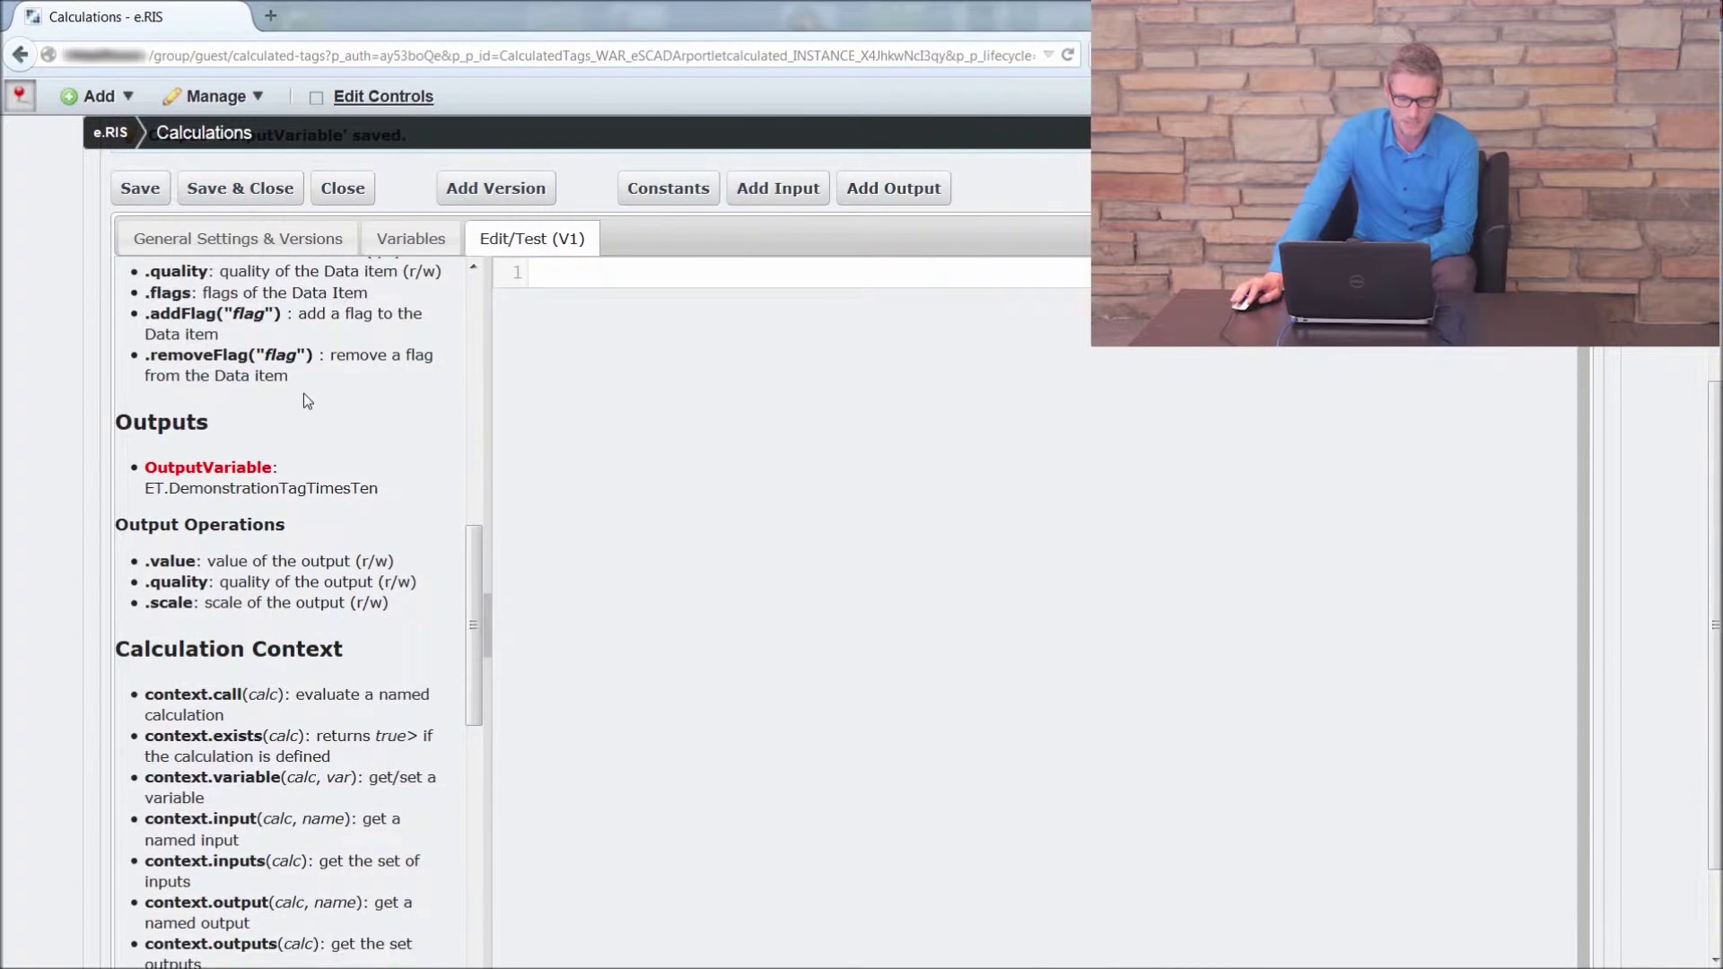
scroll(284, 453, down, 7)
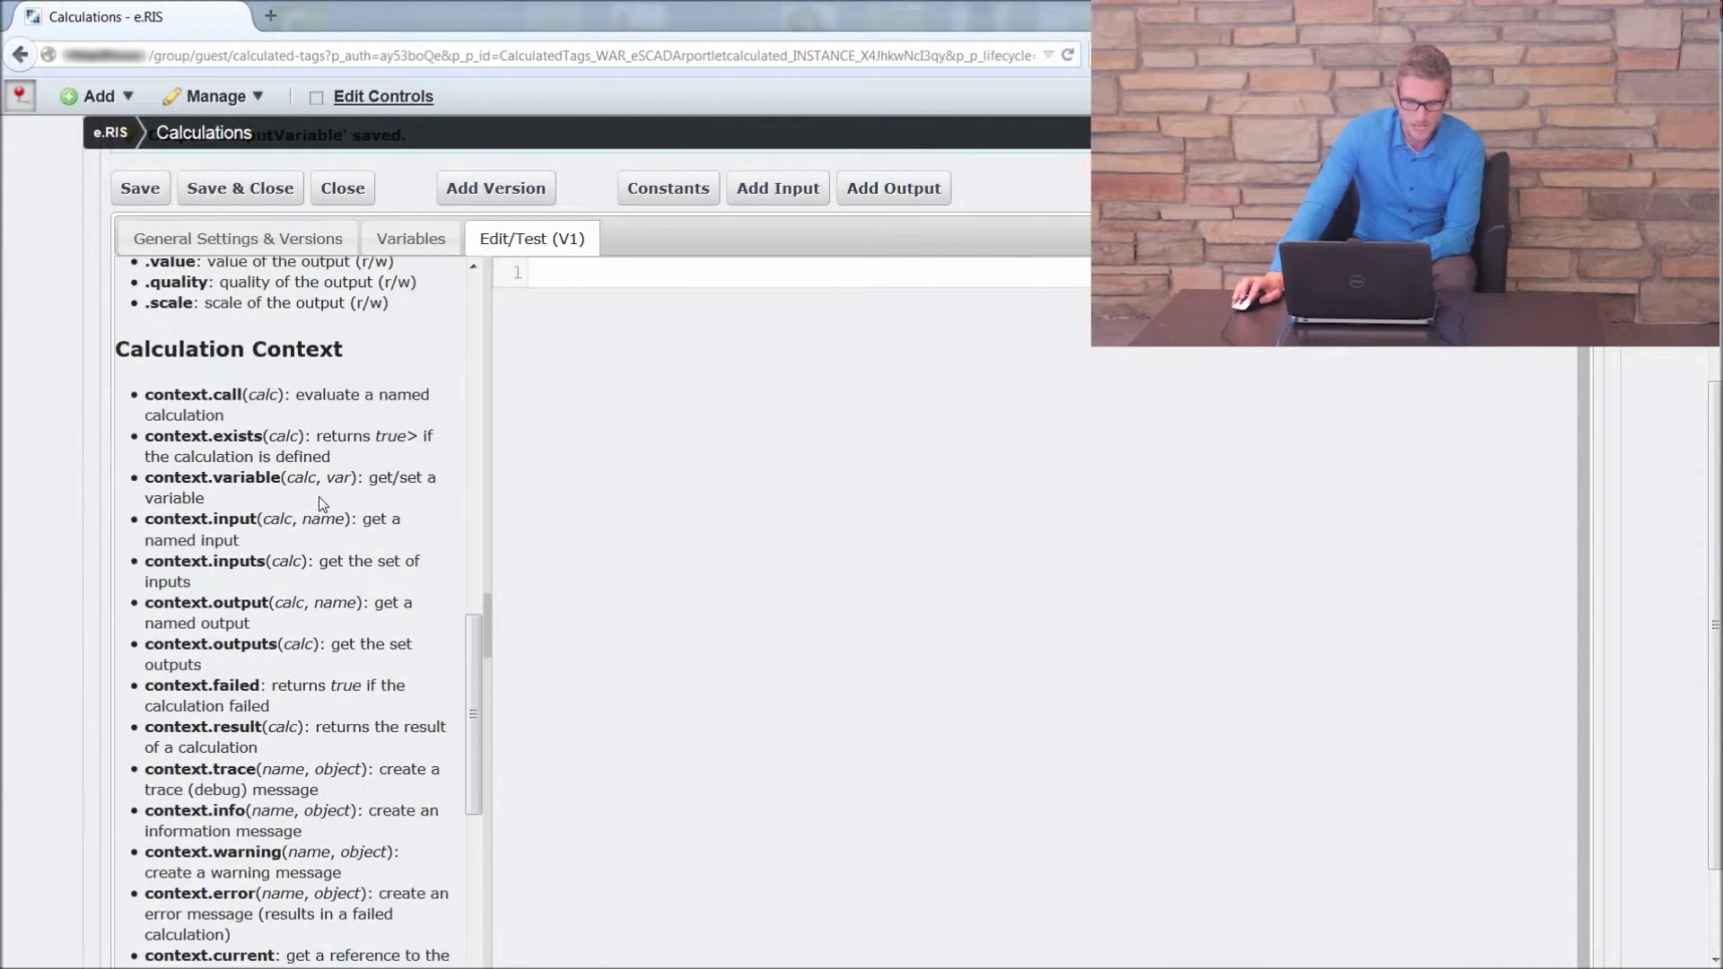
scroll(319, 497, down, 3)
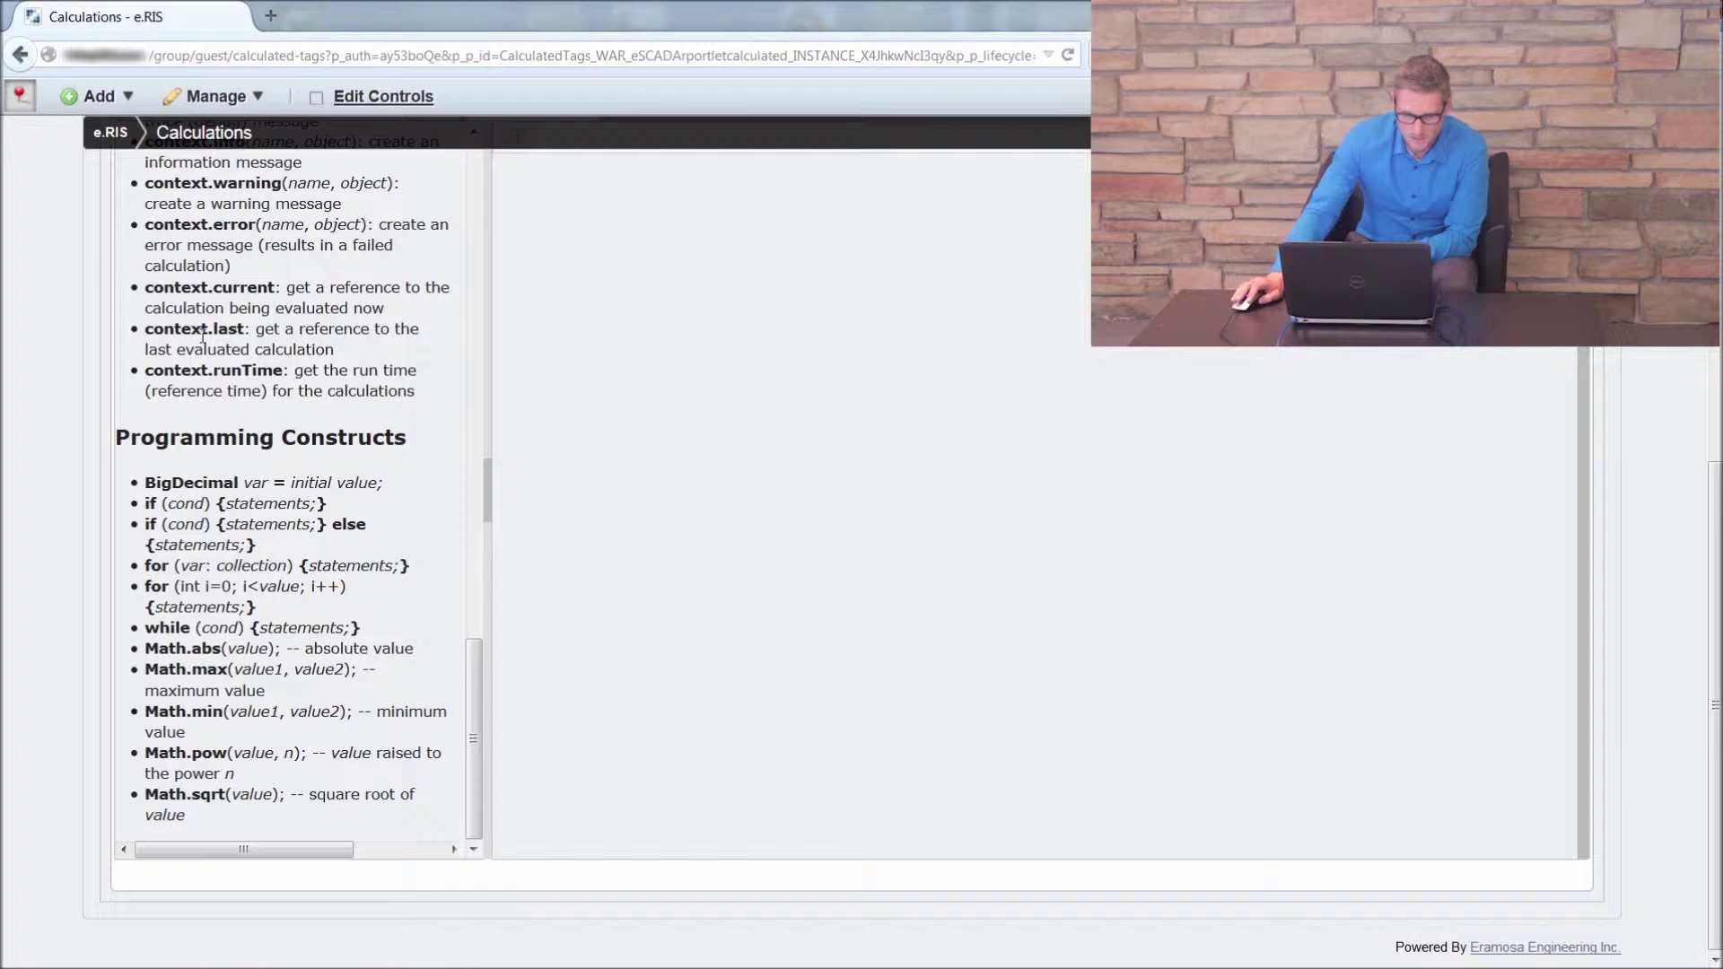
scroll(350, 574, up, 2)
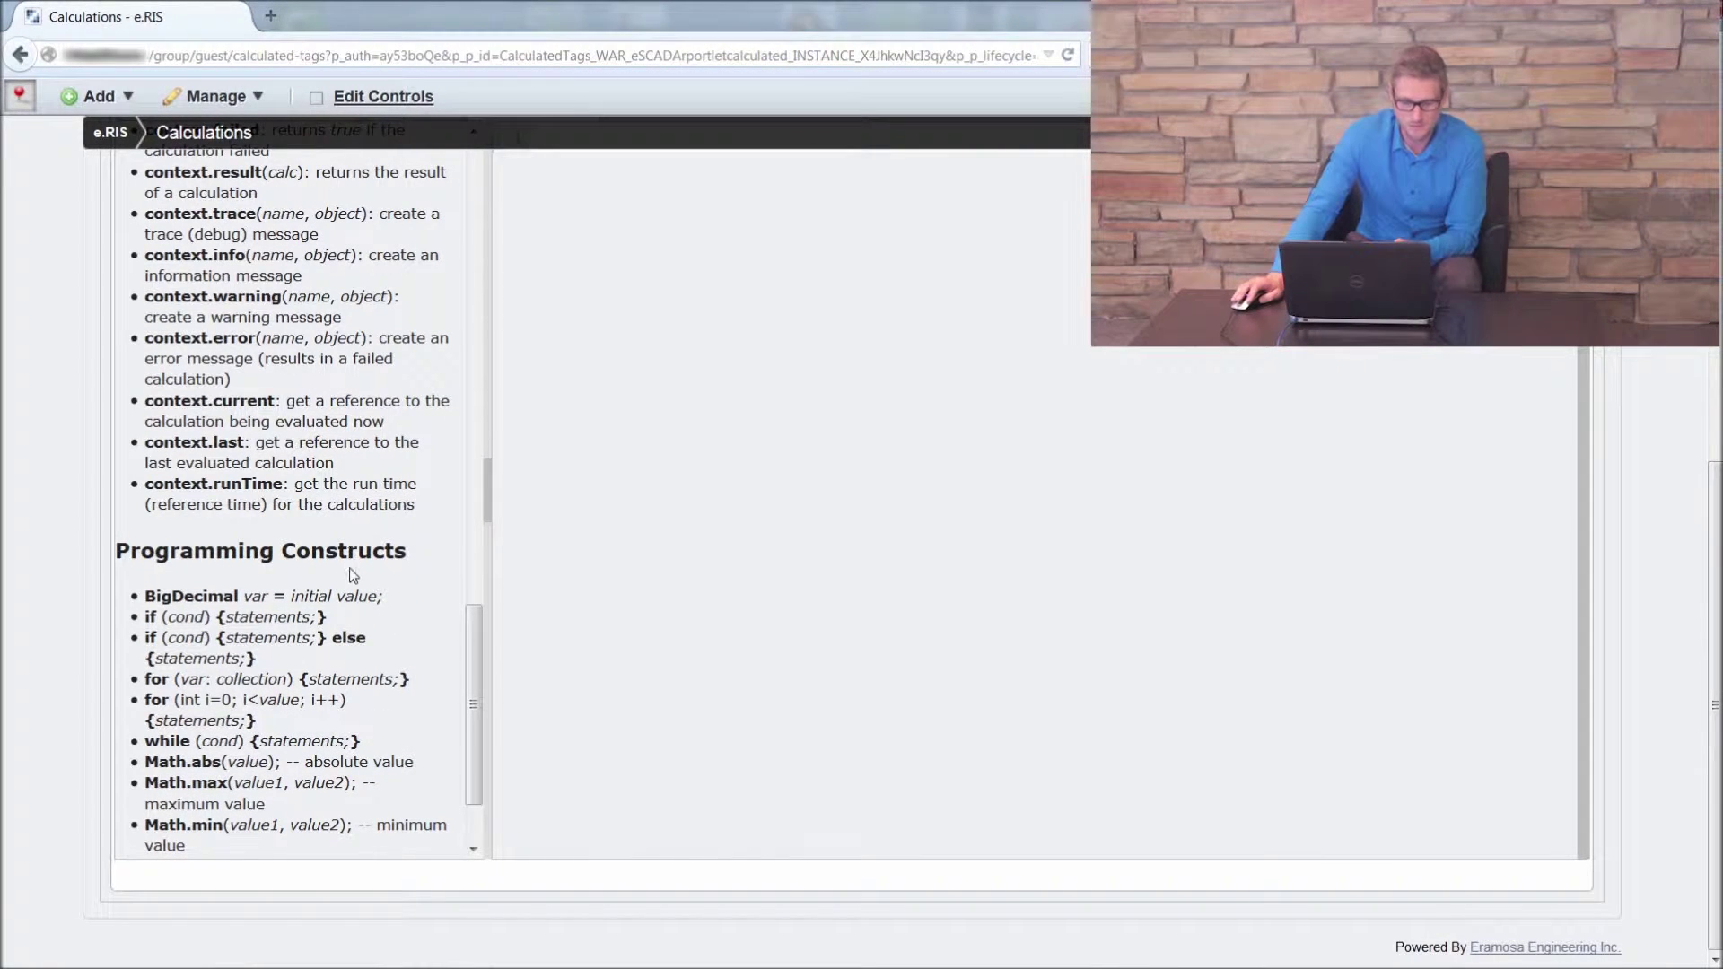
scroll(350, 574, down, 2)
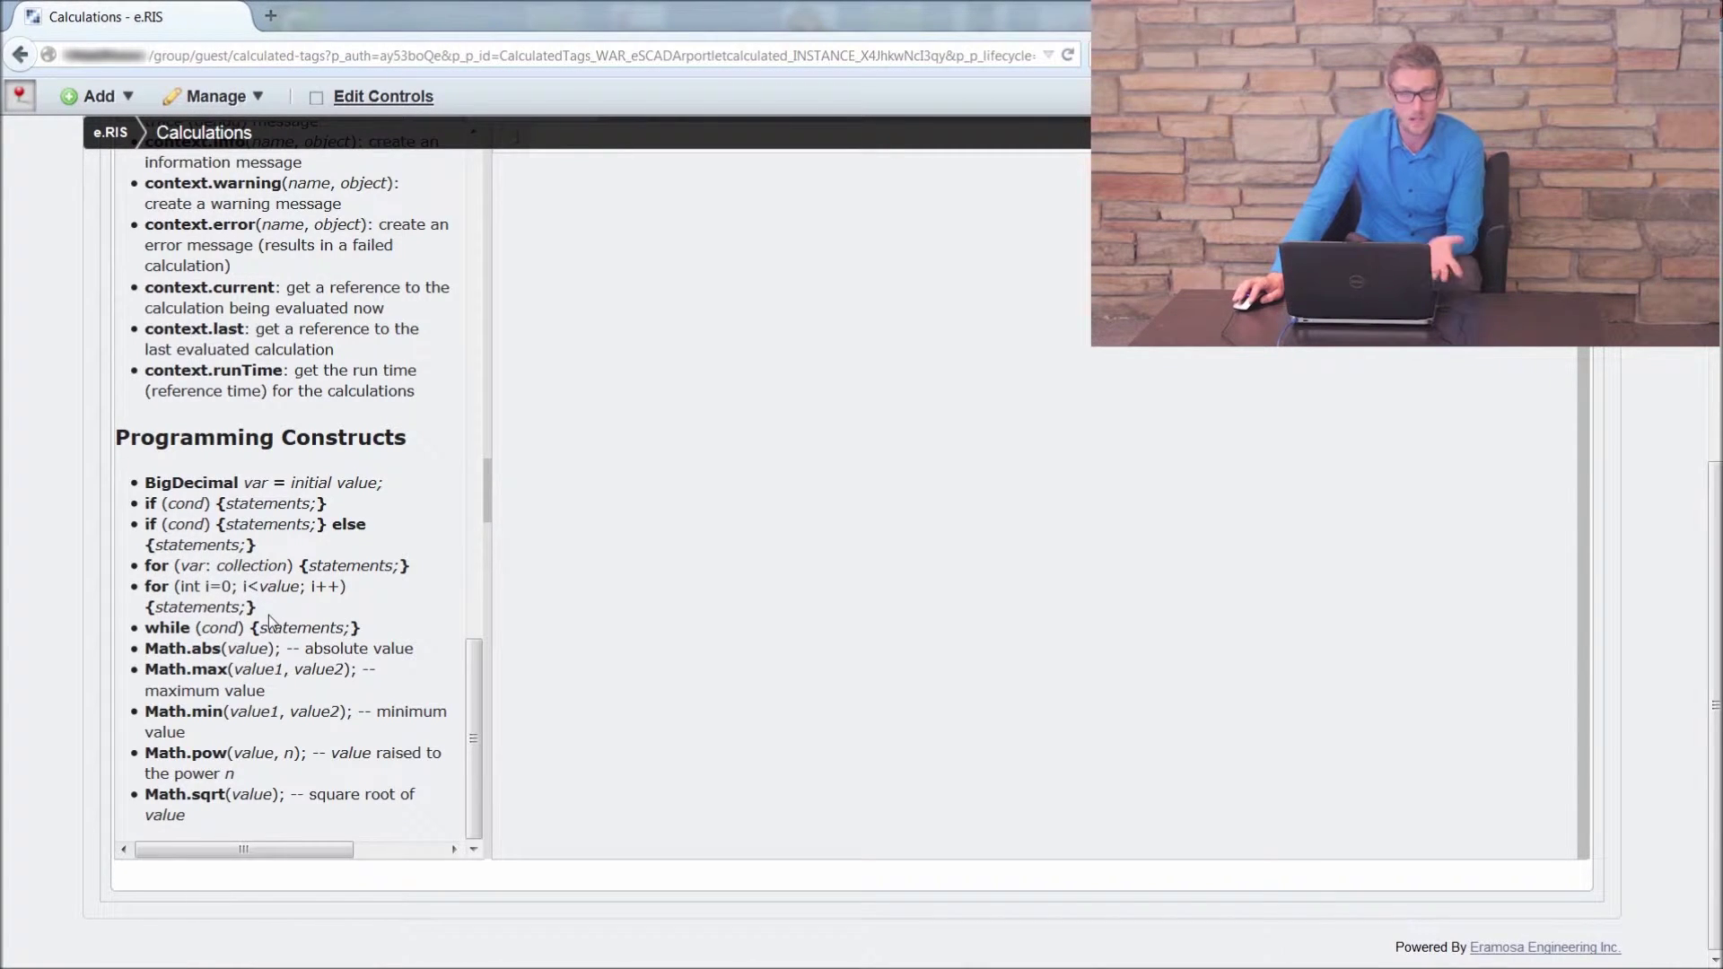
scroll(267, 616, up, 5)
scroll(267, 616, up, 15)
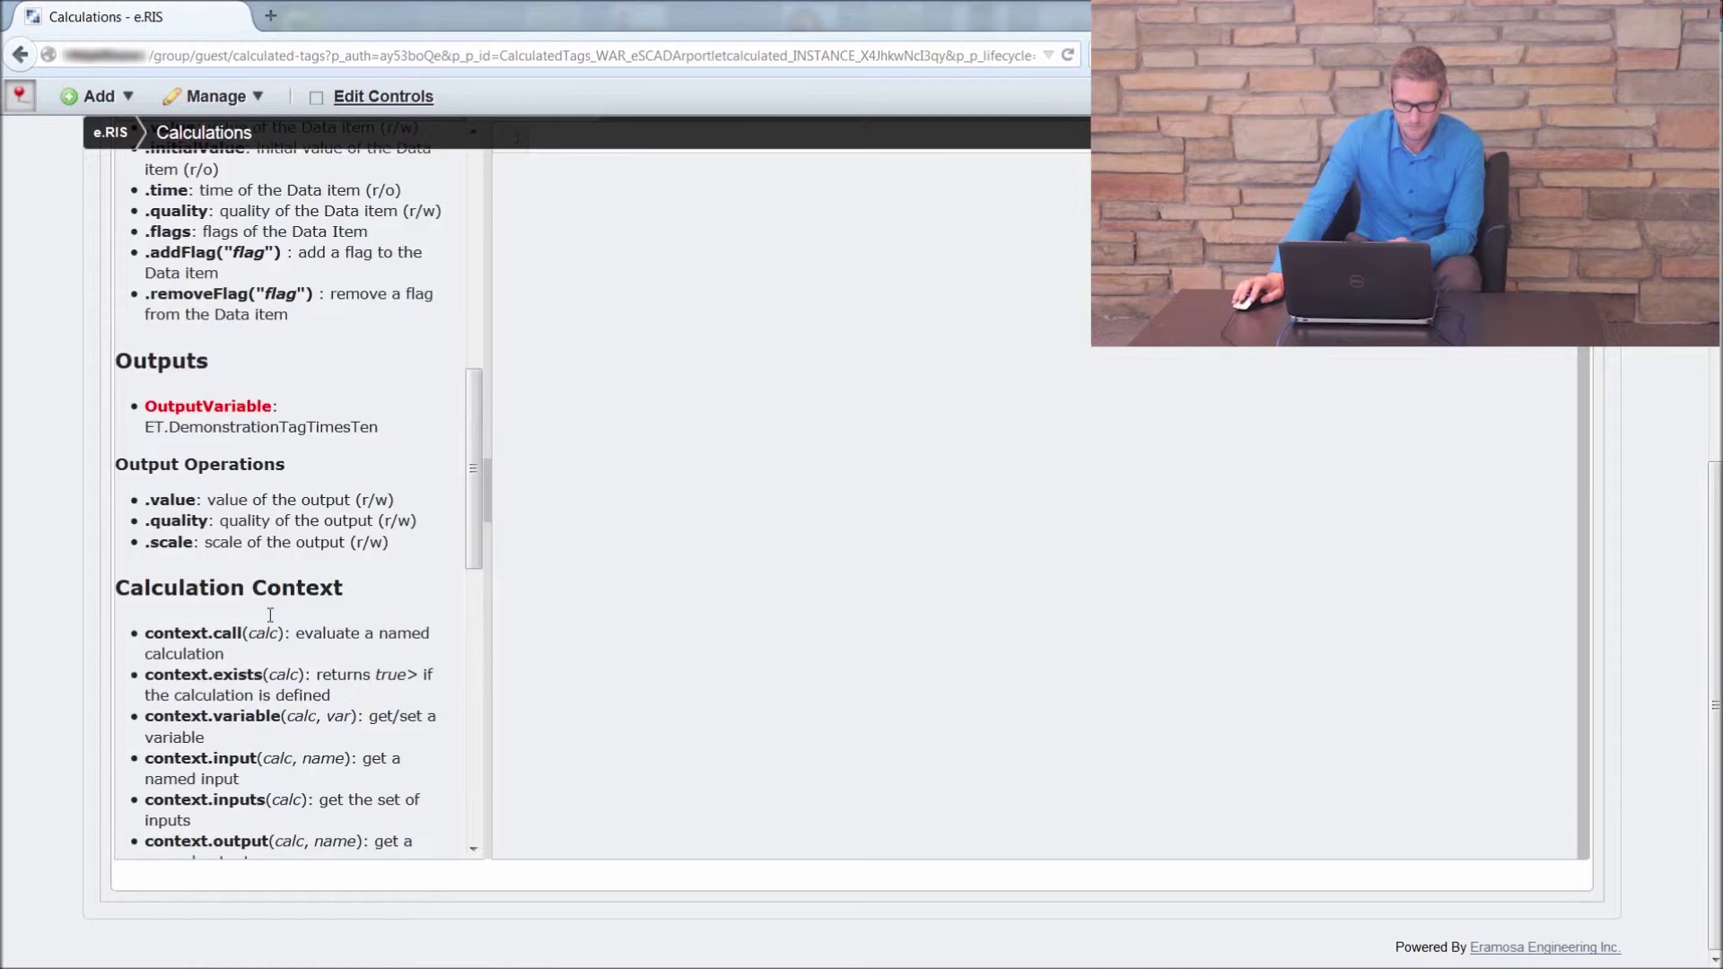
scroll(353, 437, up, 2)
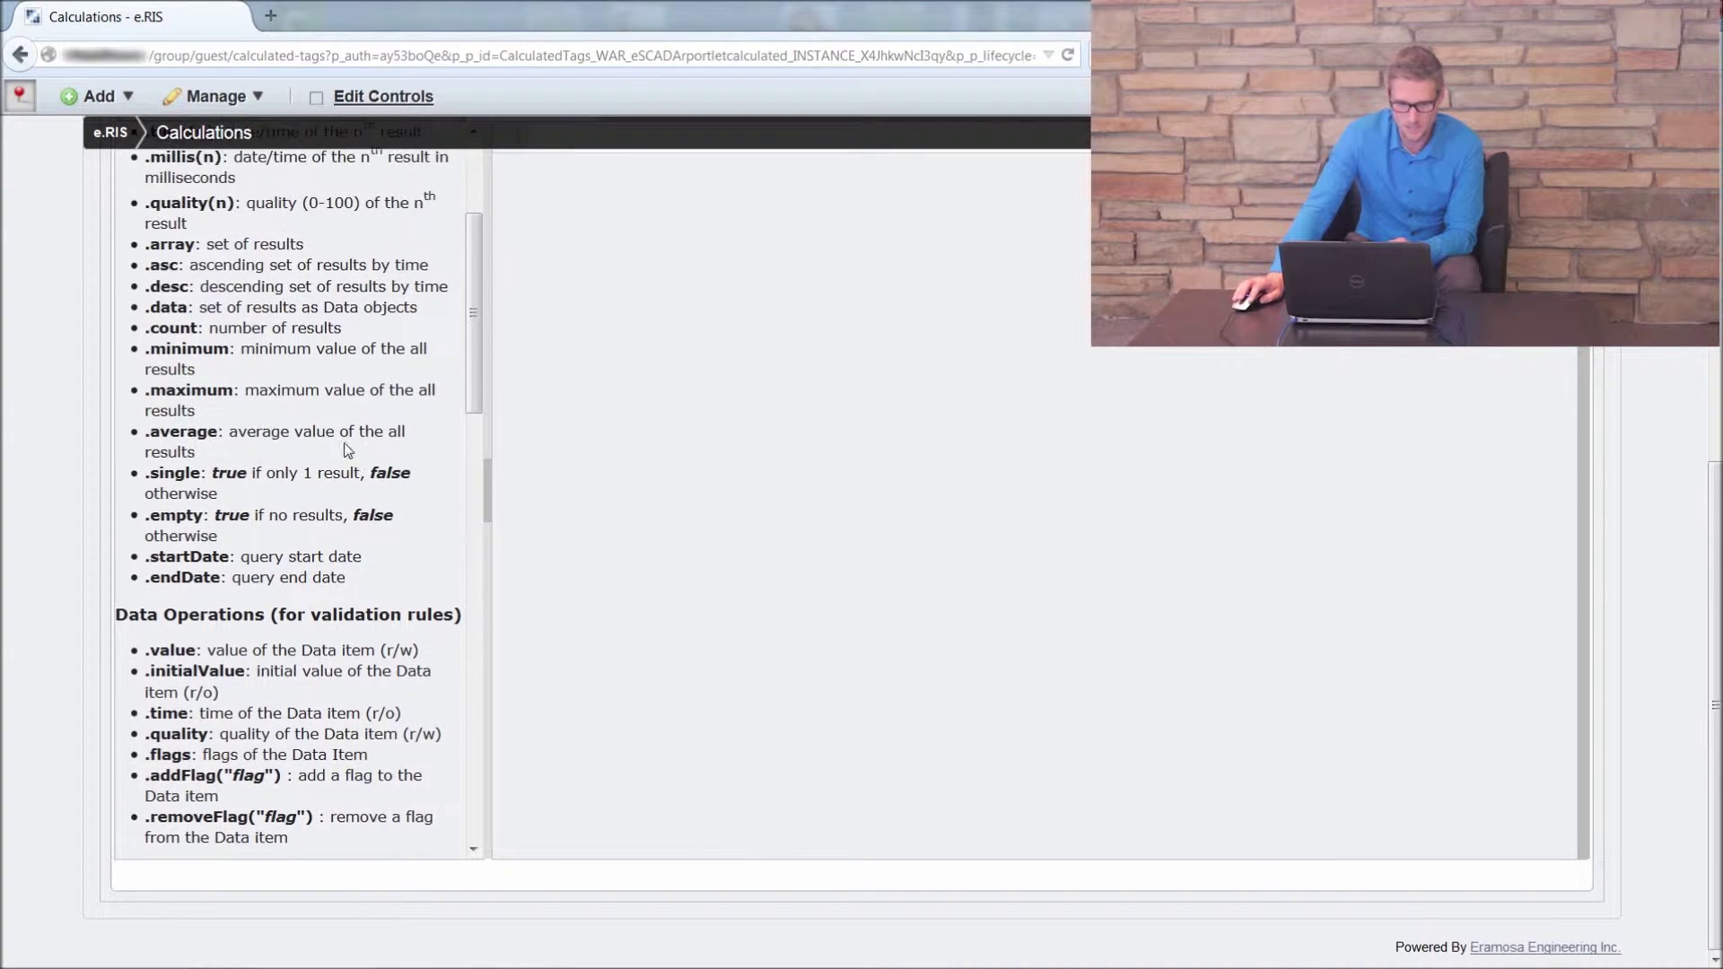
scroll(51, 379, up, 6)
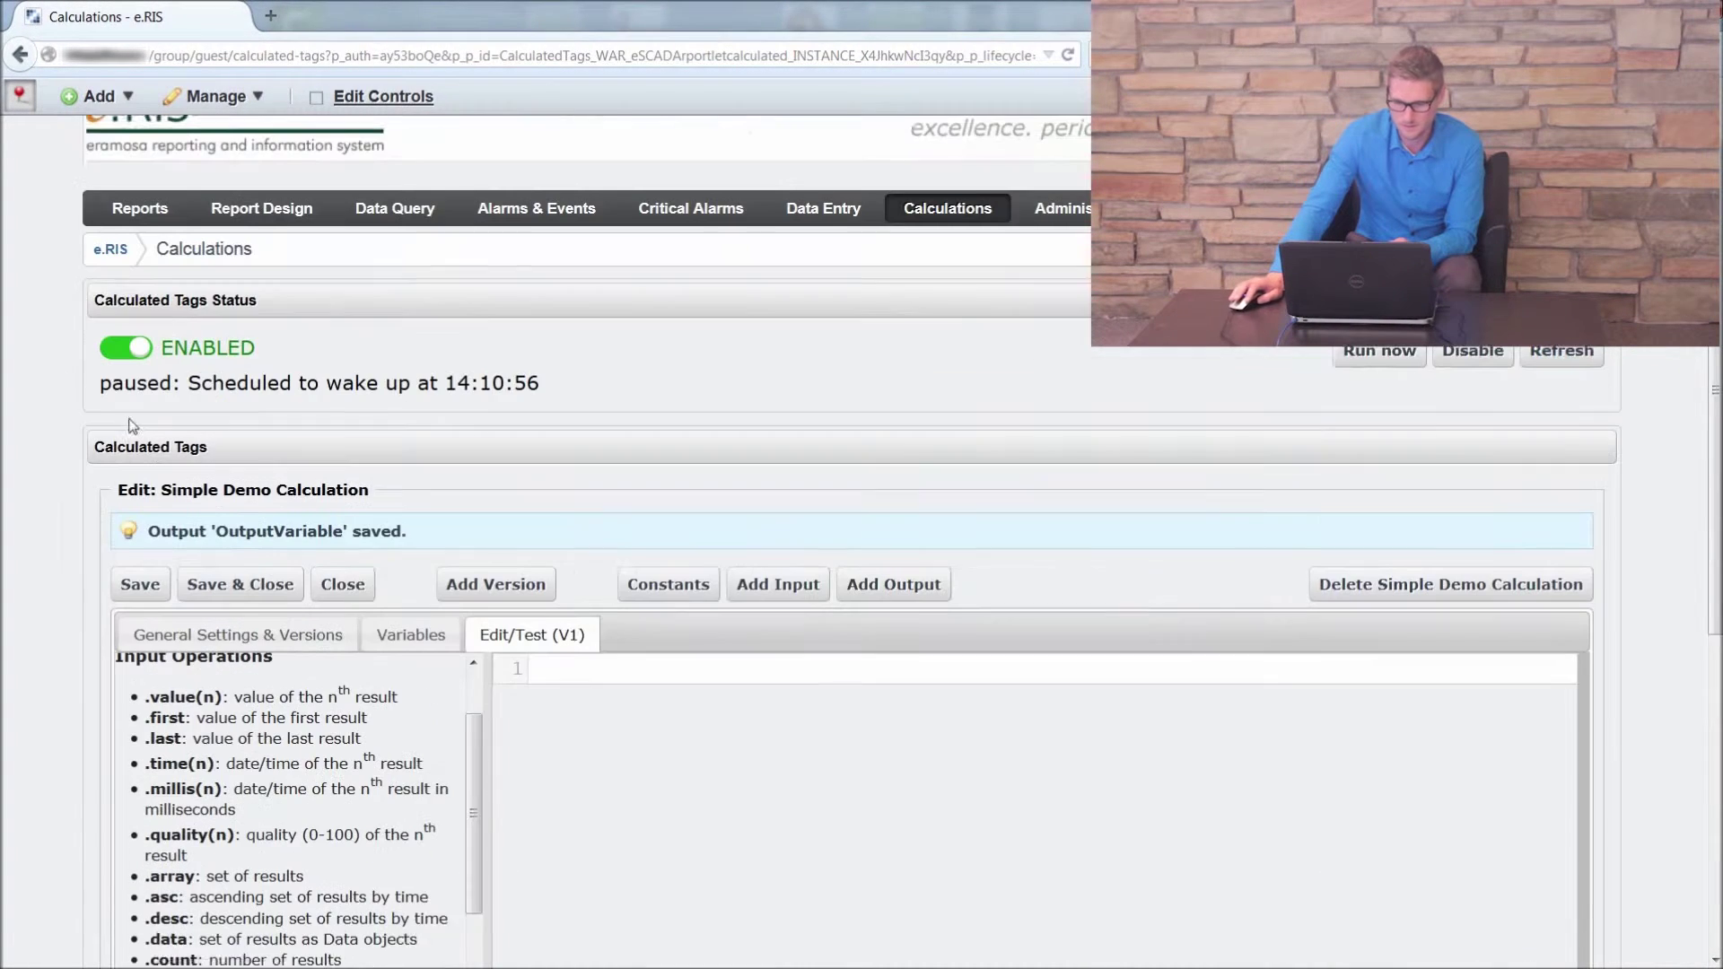
scroll(869, 603, down, 1)
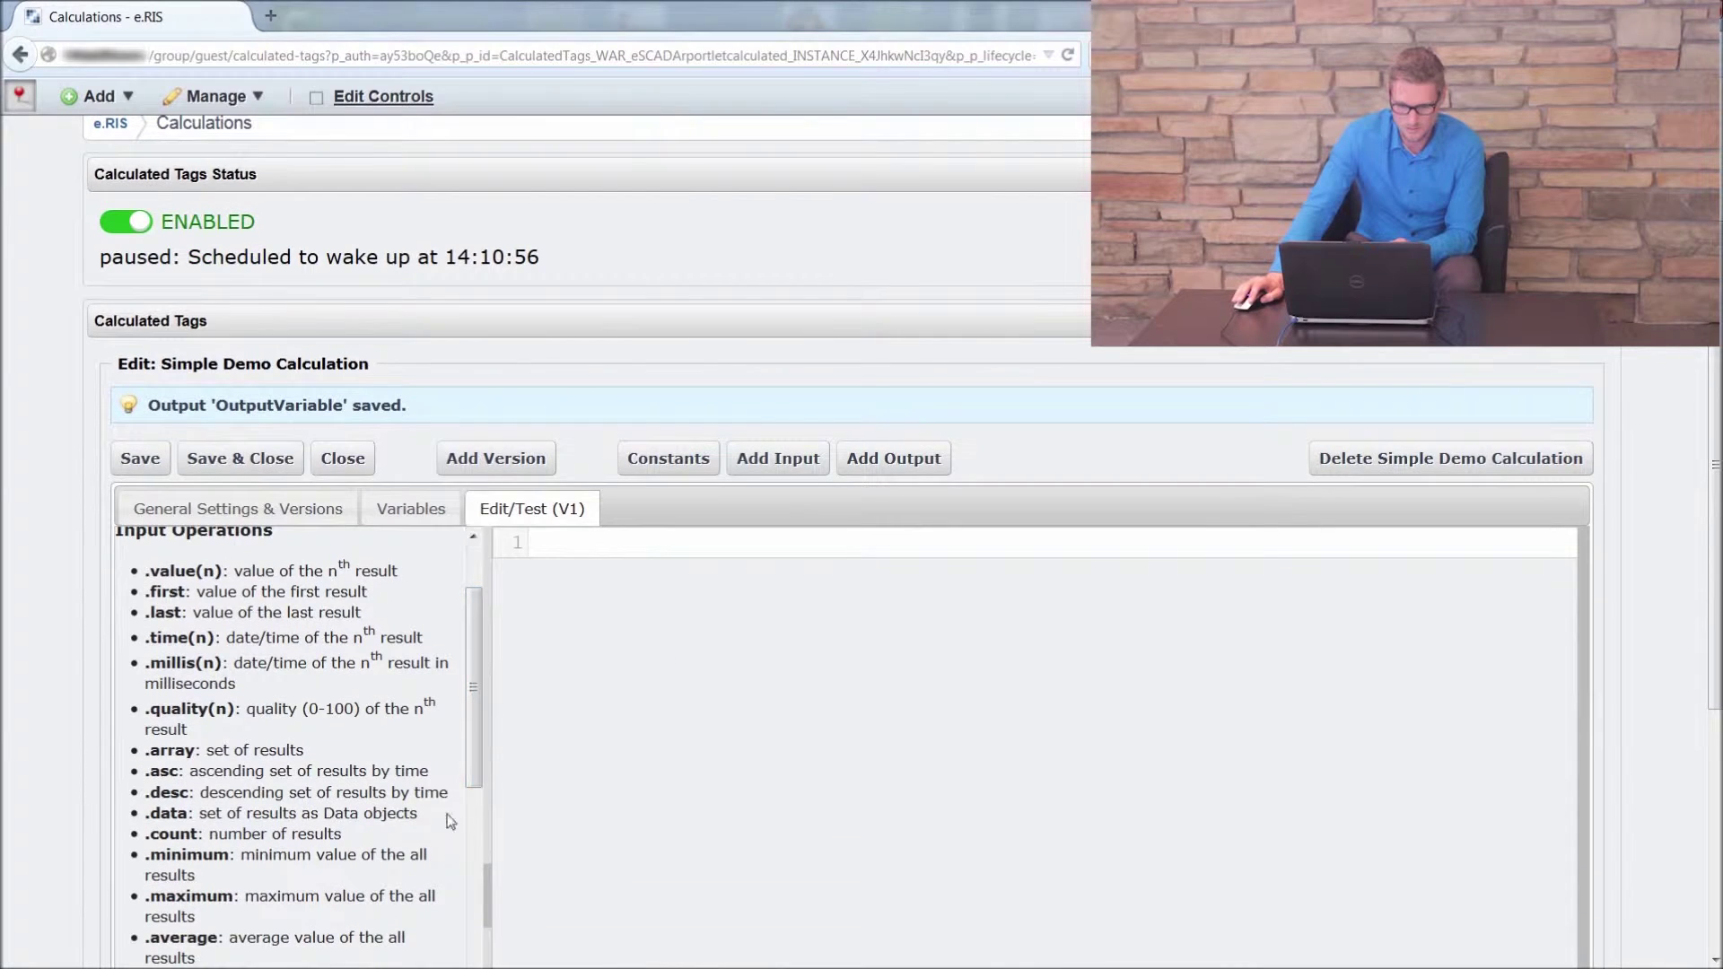
click(488, 896)
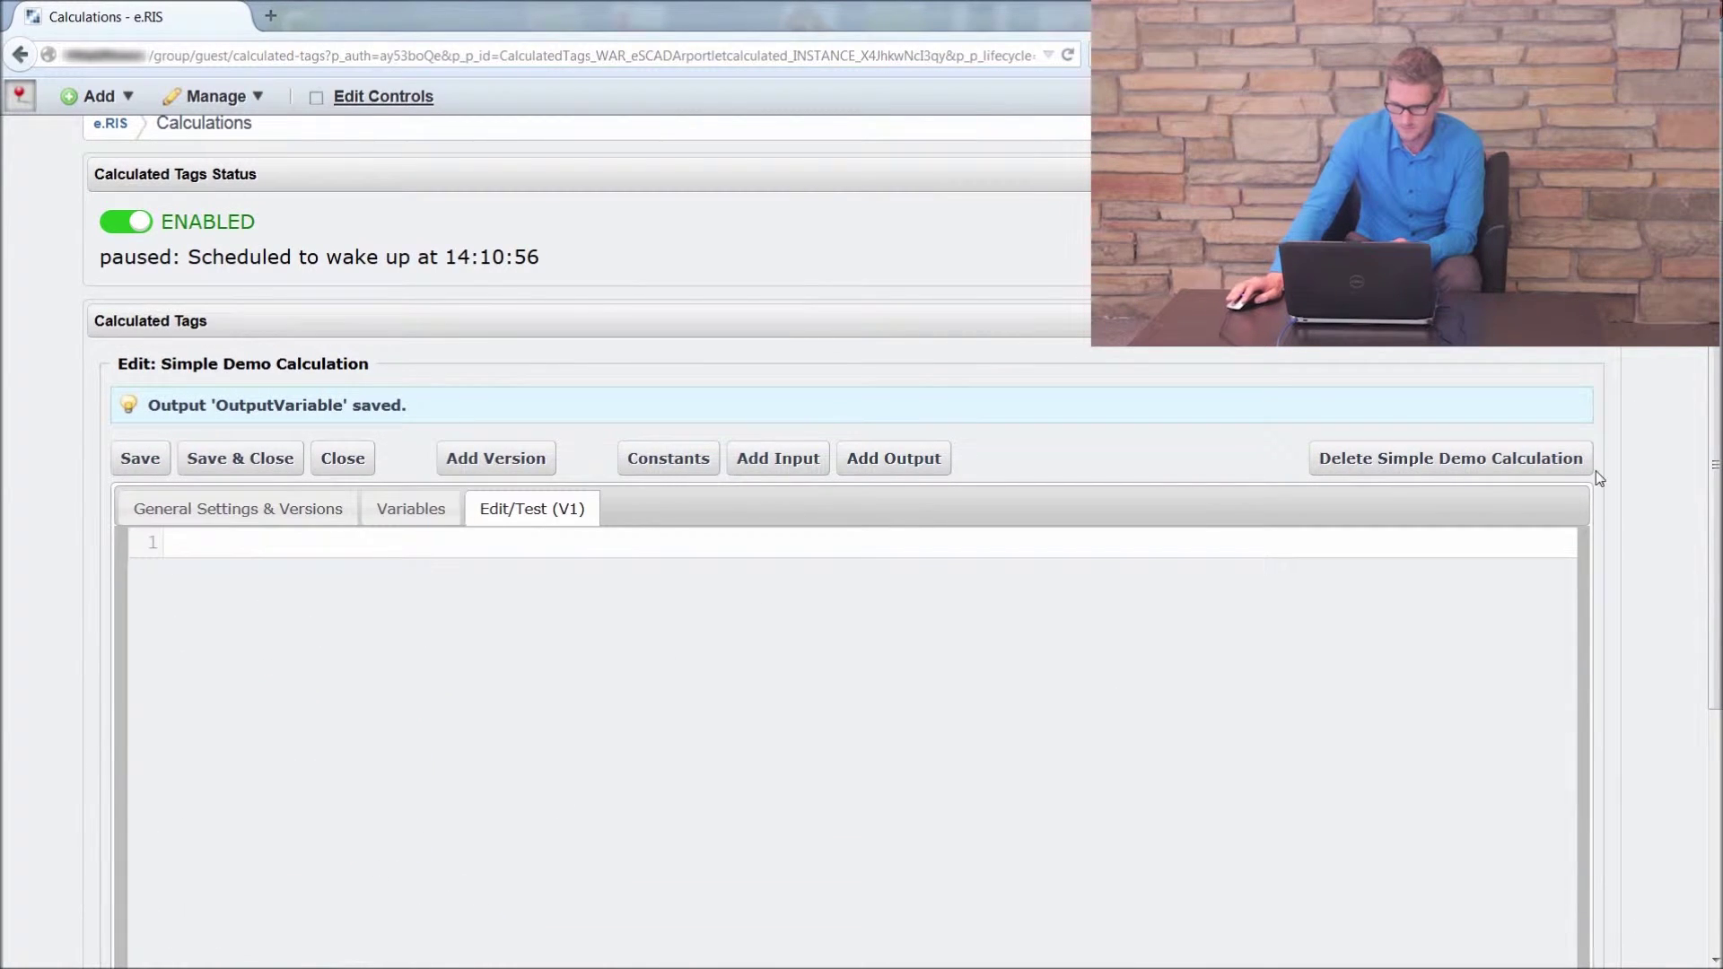
Step: Begin line 1 of the script with OutputVariable.value=, reopening the reference list to check the output variable's name and operations
scroll(1661, 450, down, 2)
click(246, 412)
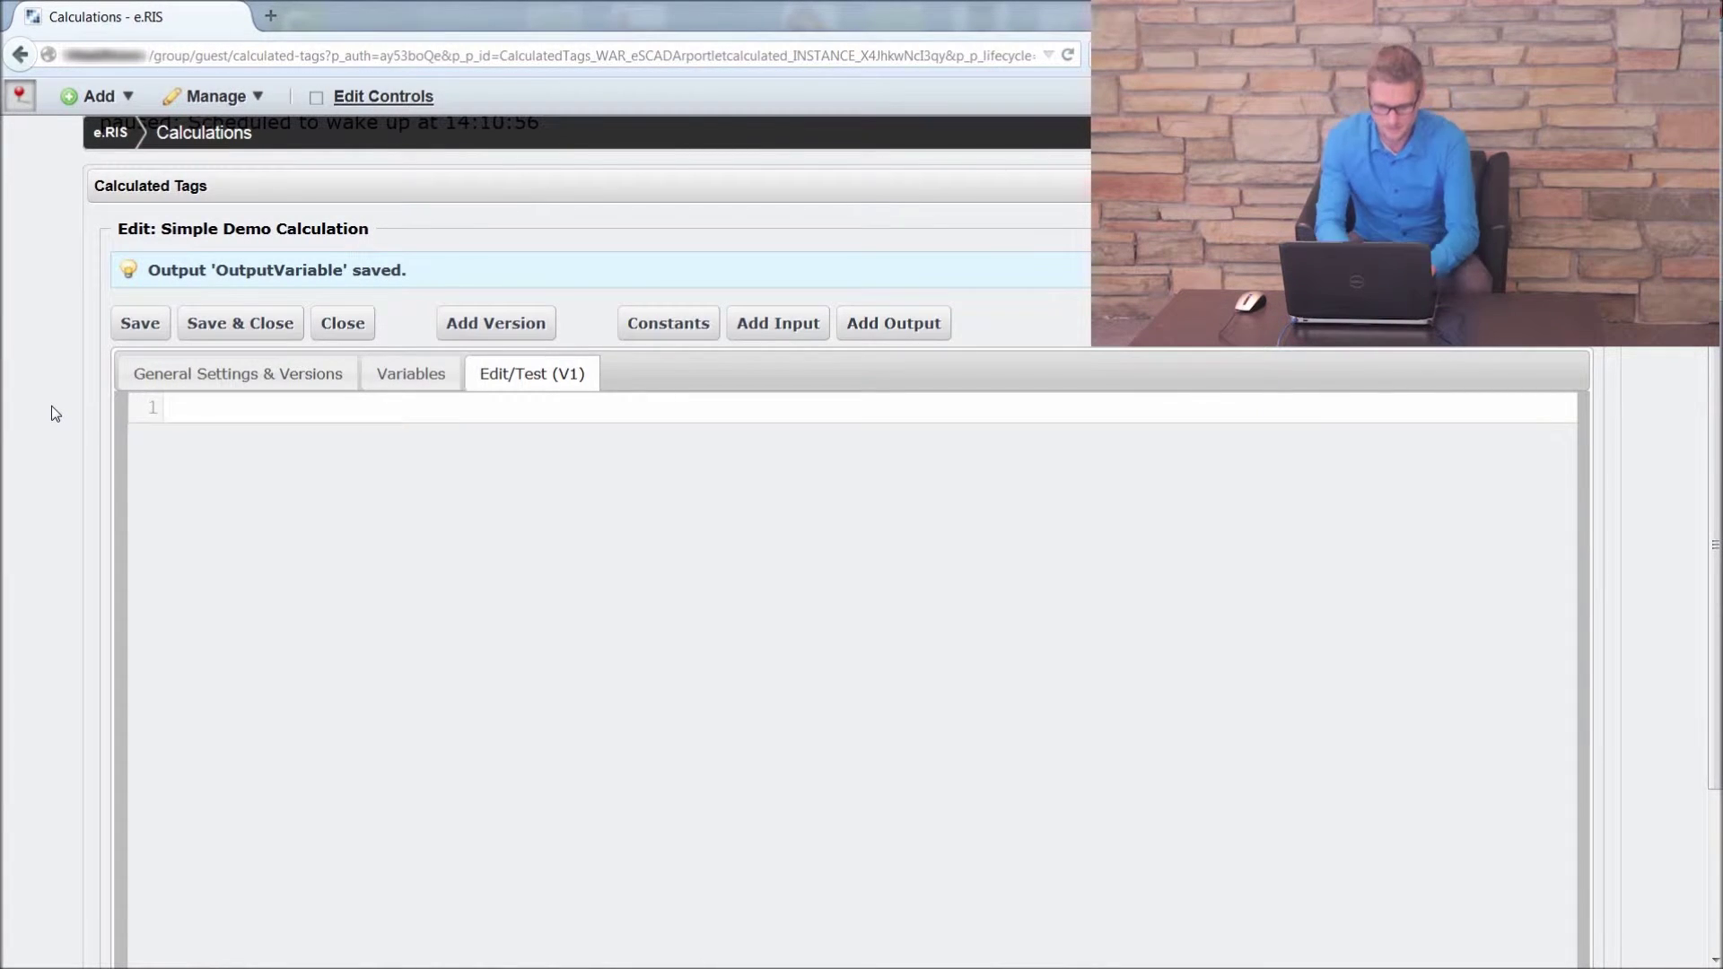
text(Output)
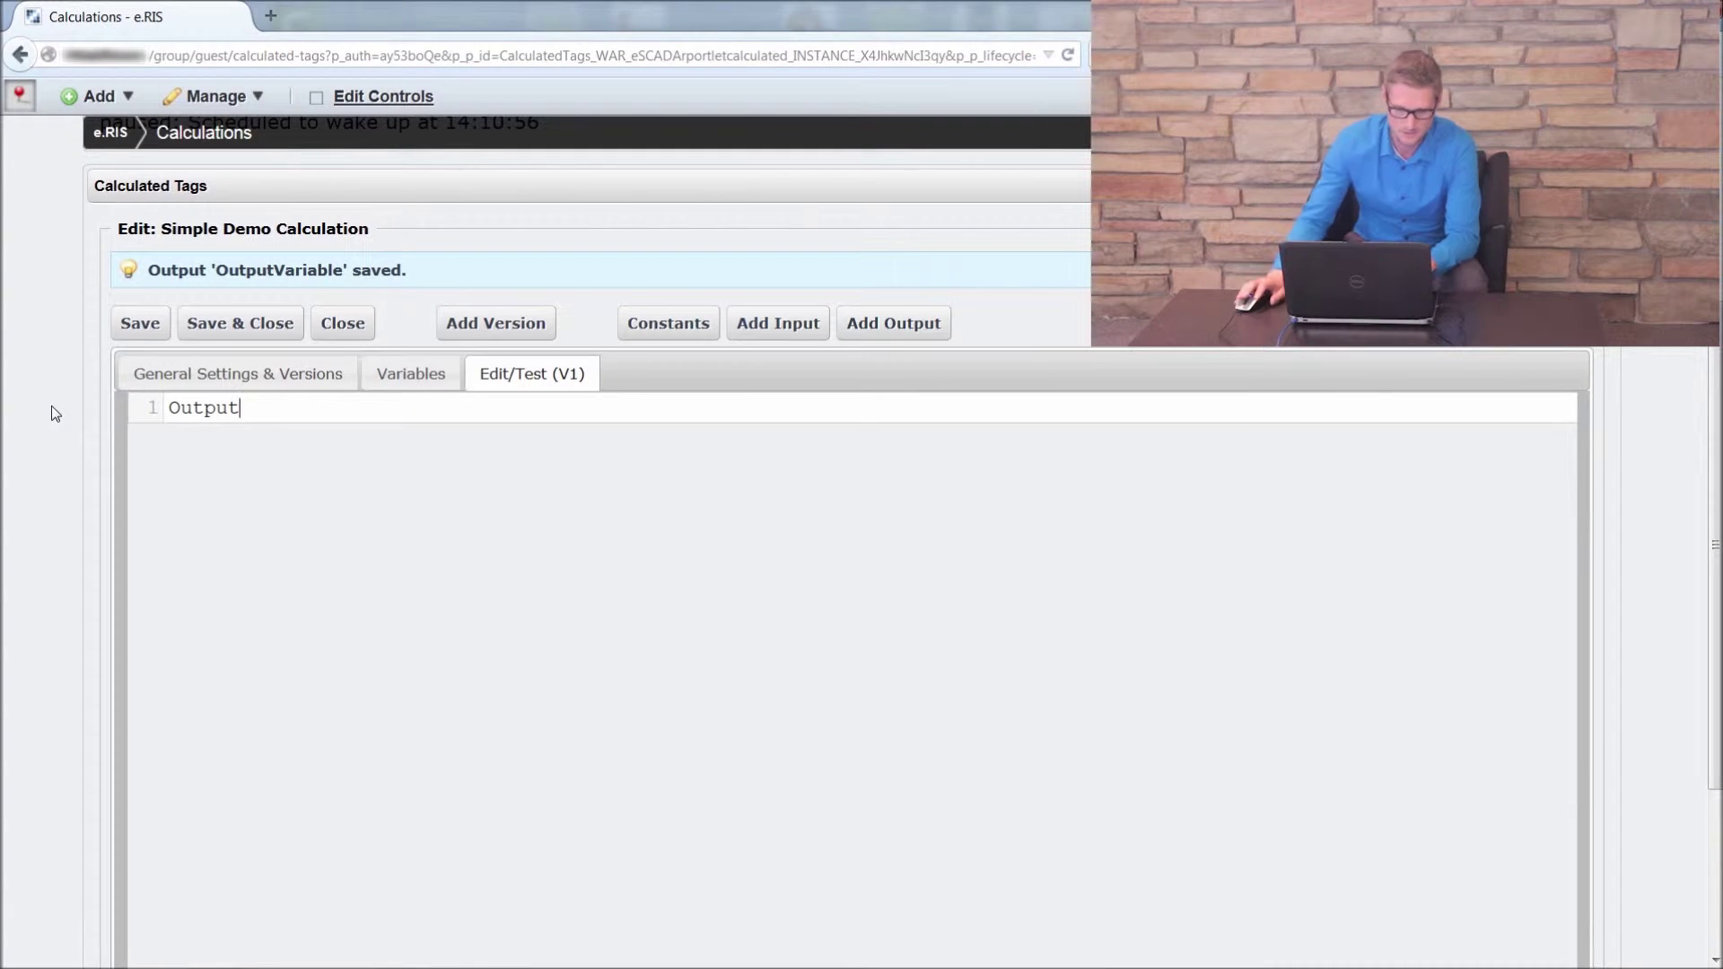
click(116, 548)
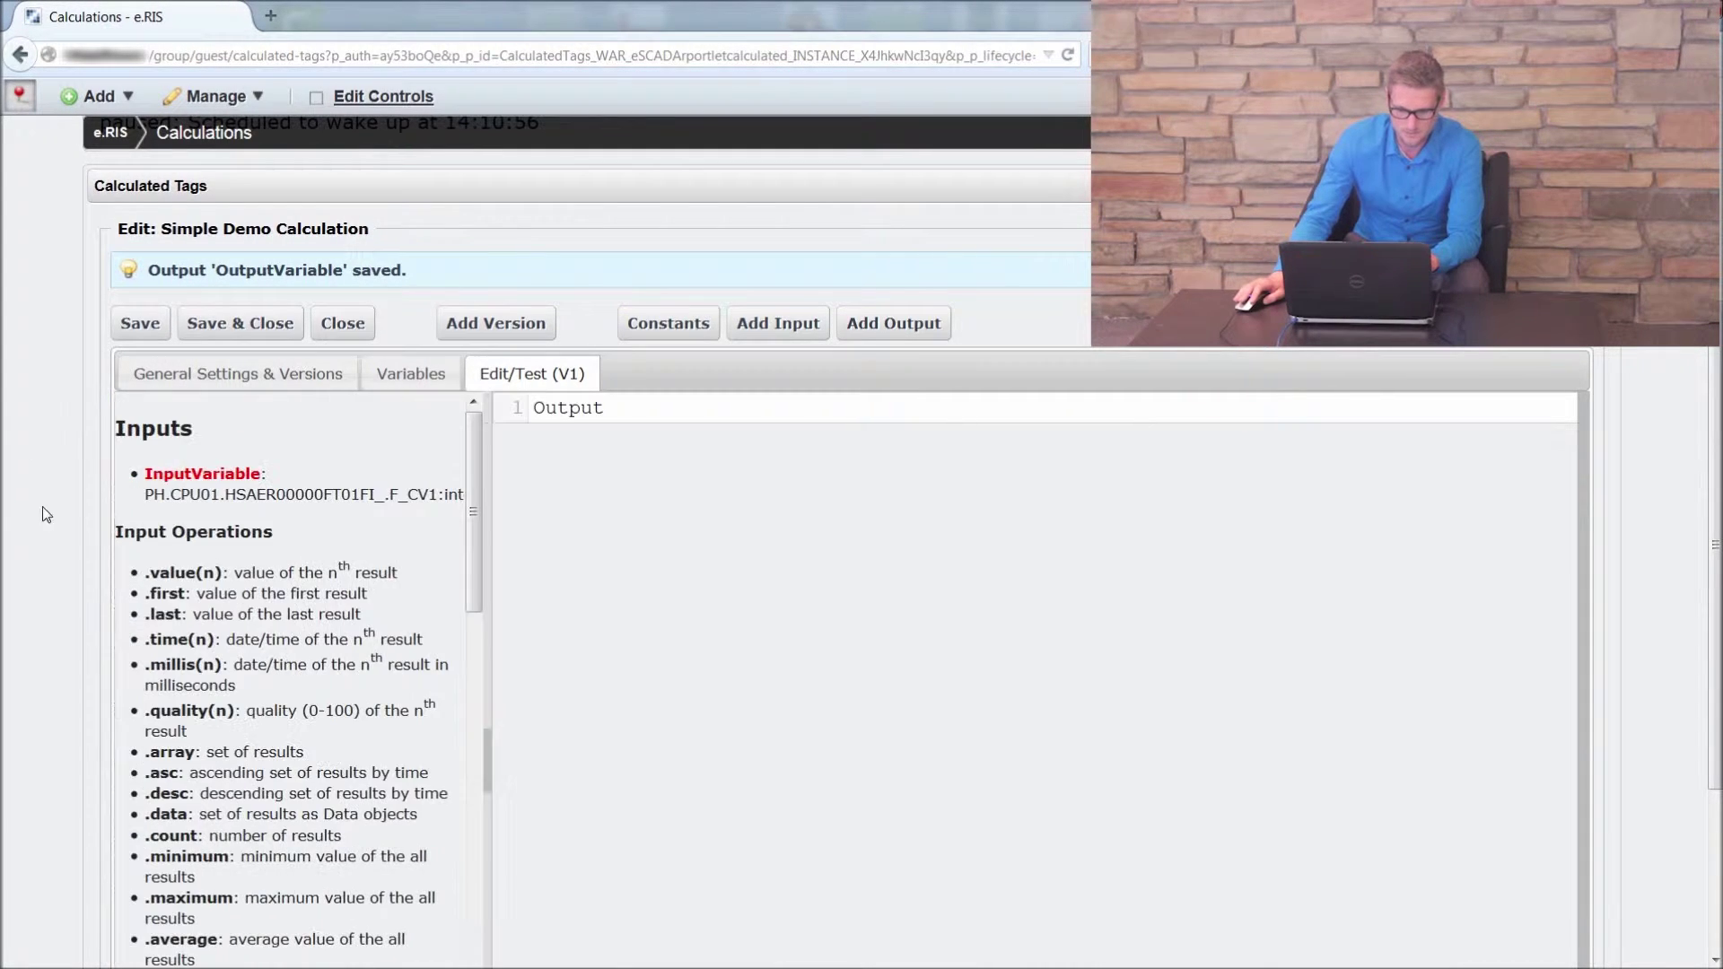
scroll(27, 463, down, 2)
scroll(340, 426, down, 7)
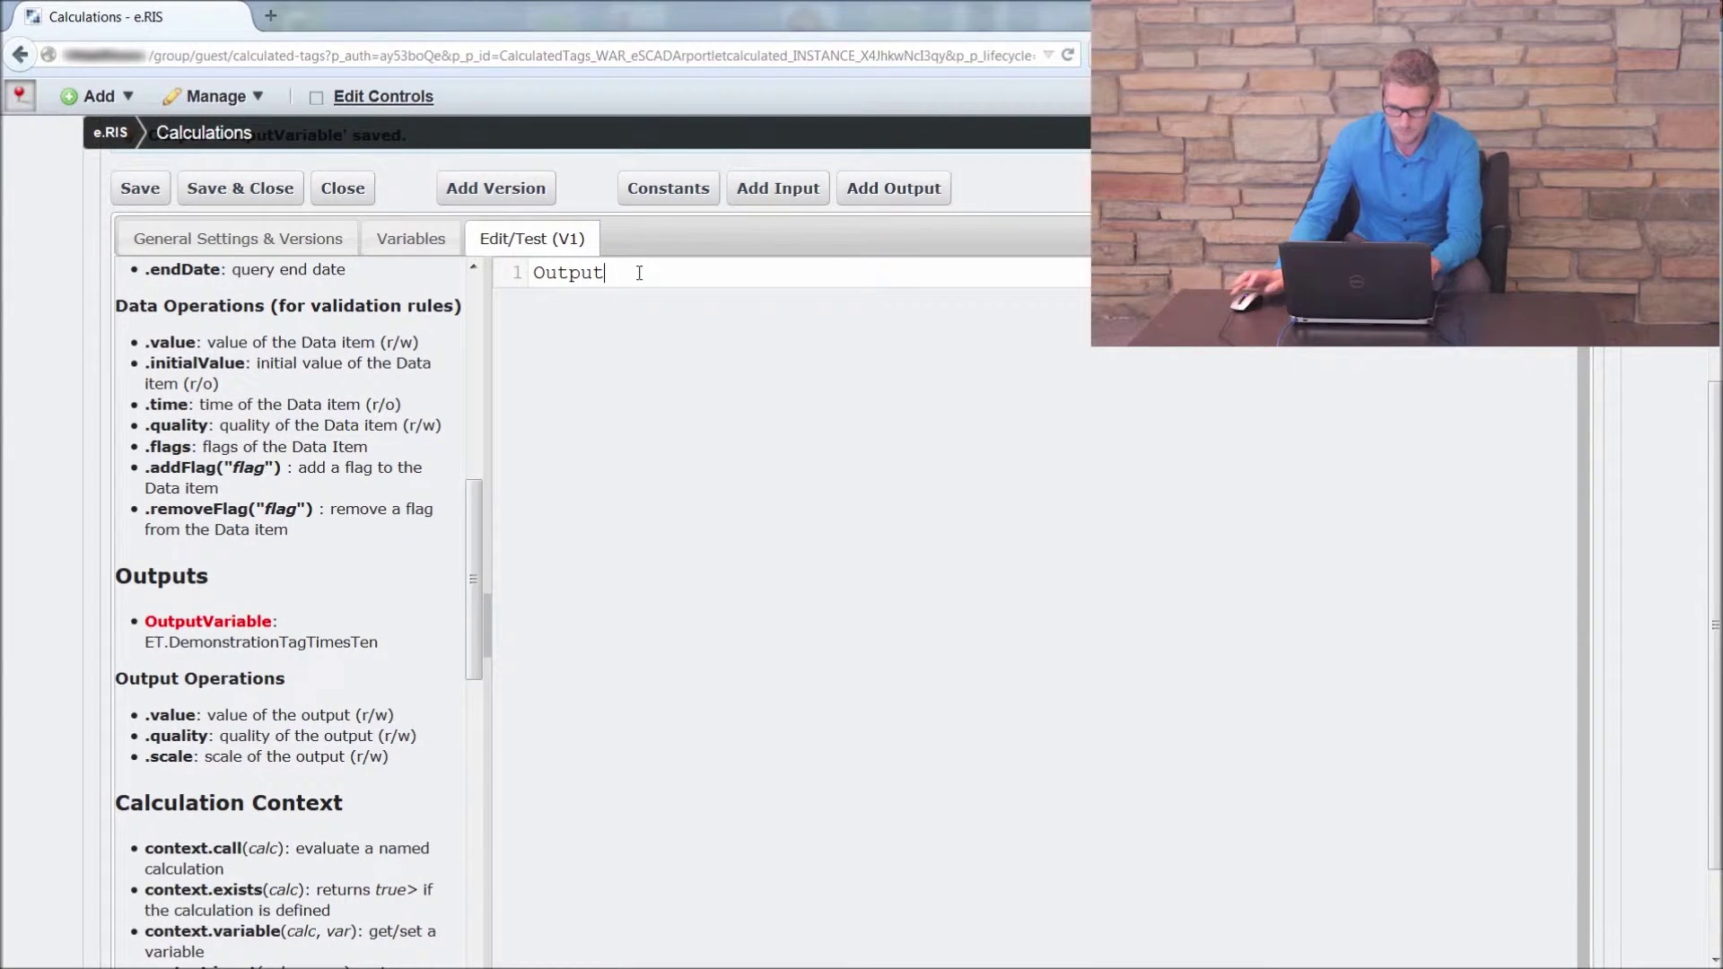
text(able)
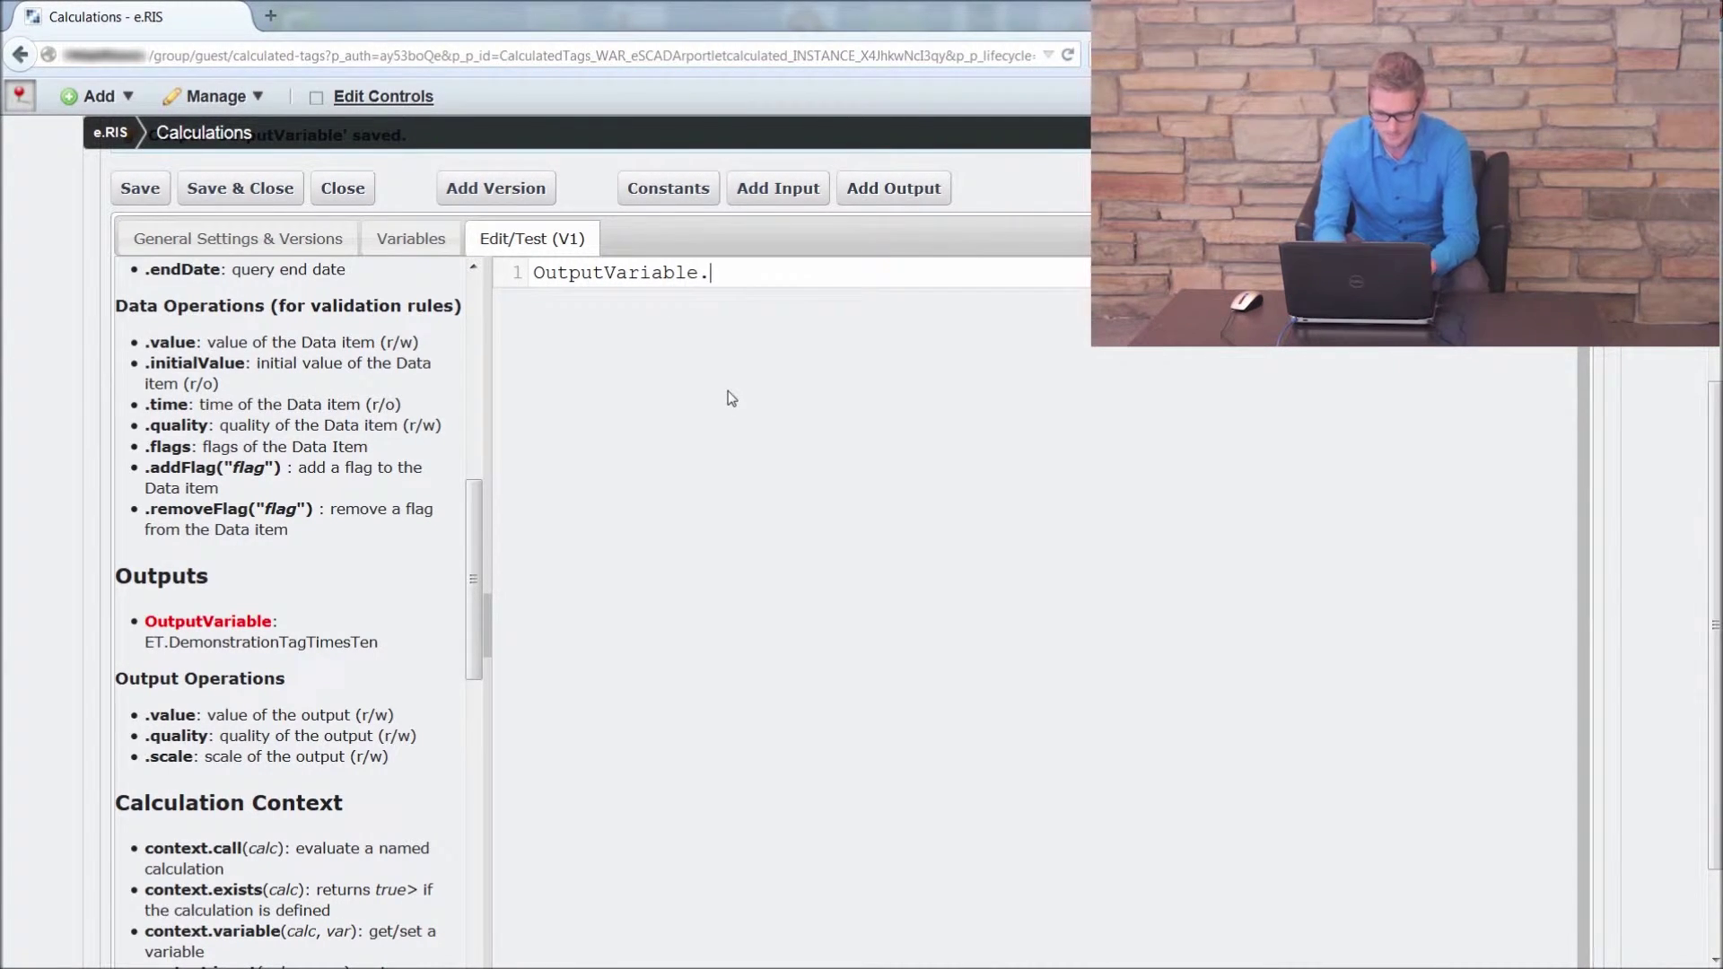
text(.value=)
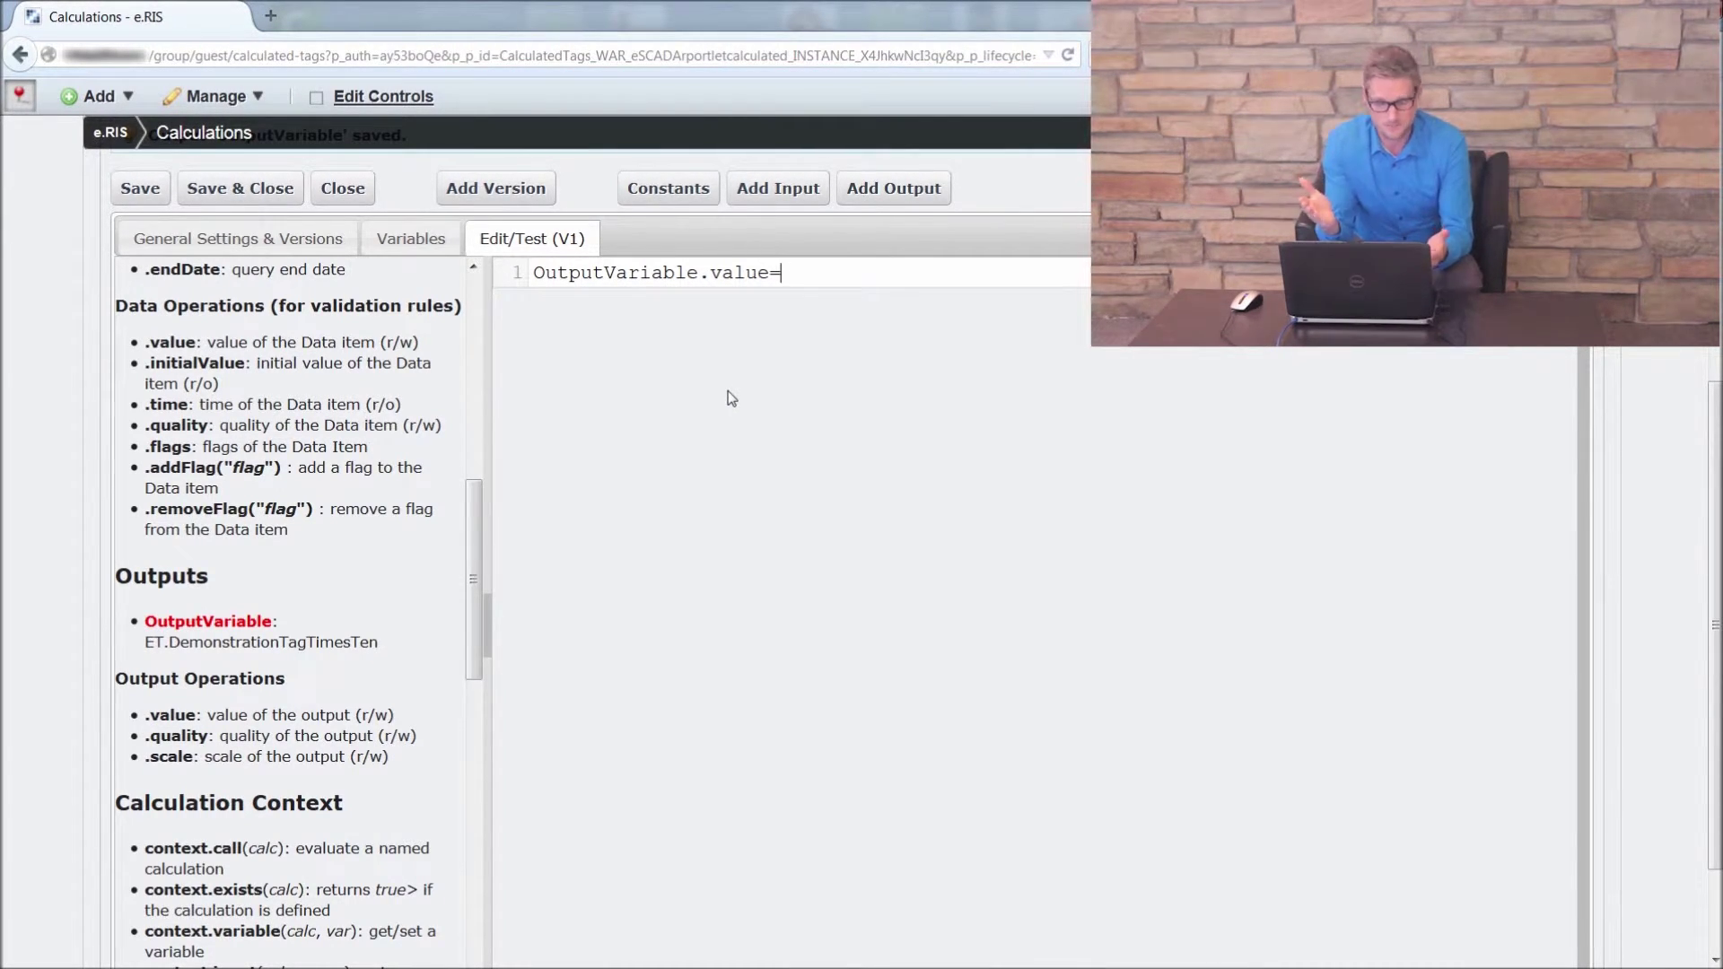
Step: Complete the script's assignment with InputVariable.value*10; after the equals sign
text(Inpu)
text(tVariable.val)
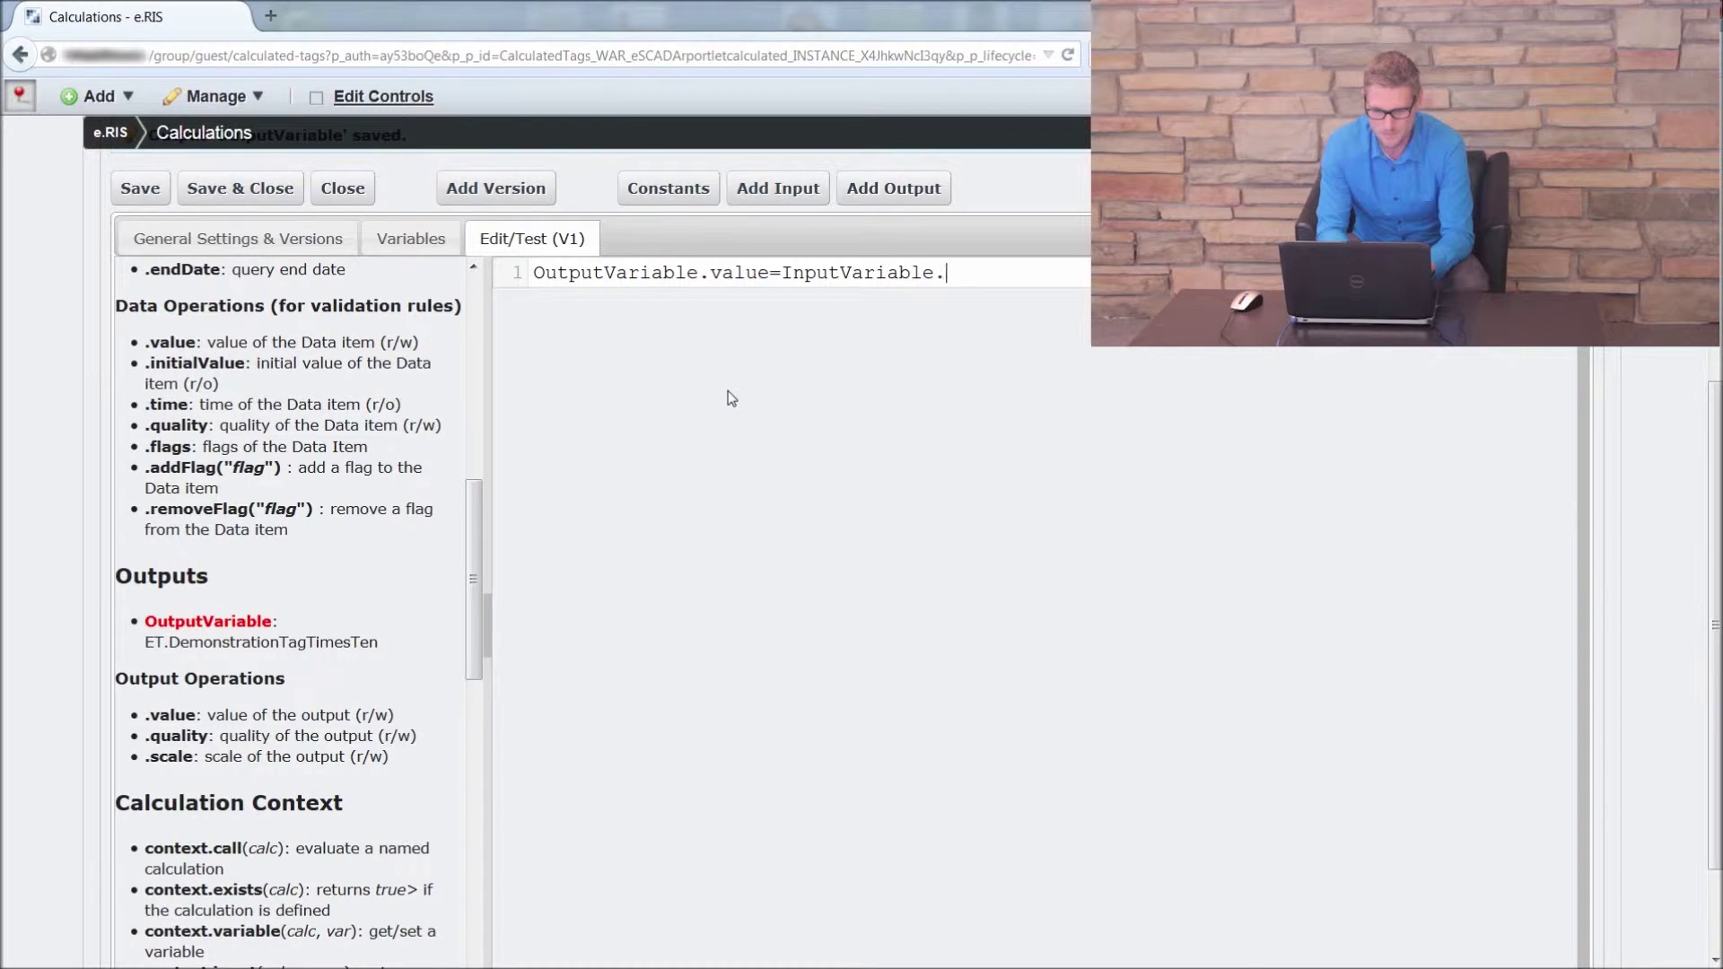
text(ue)
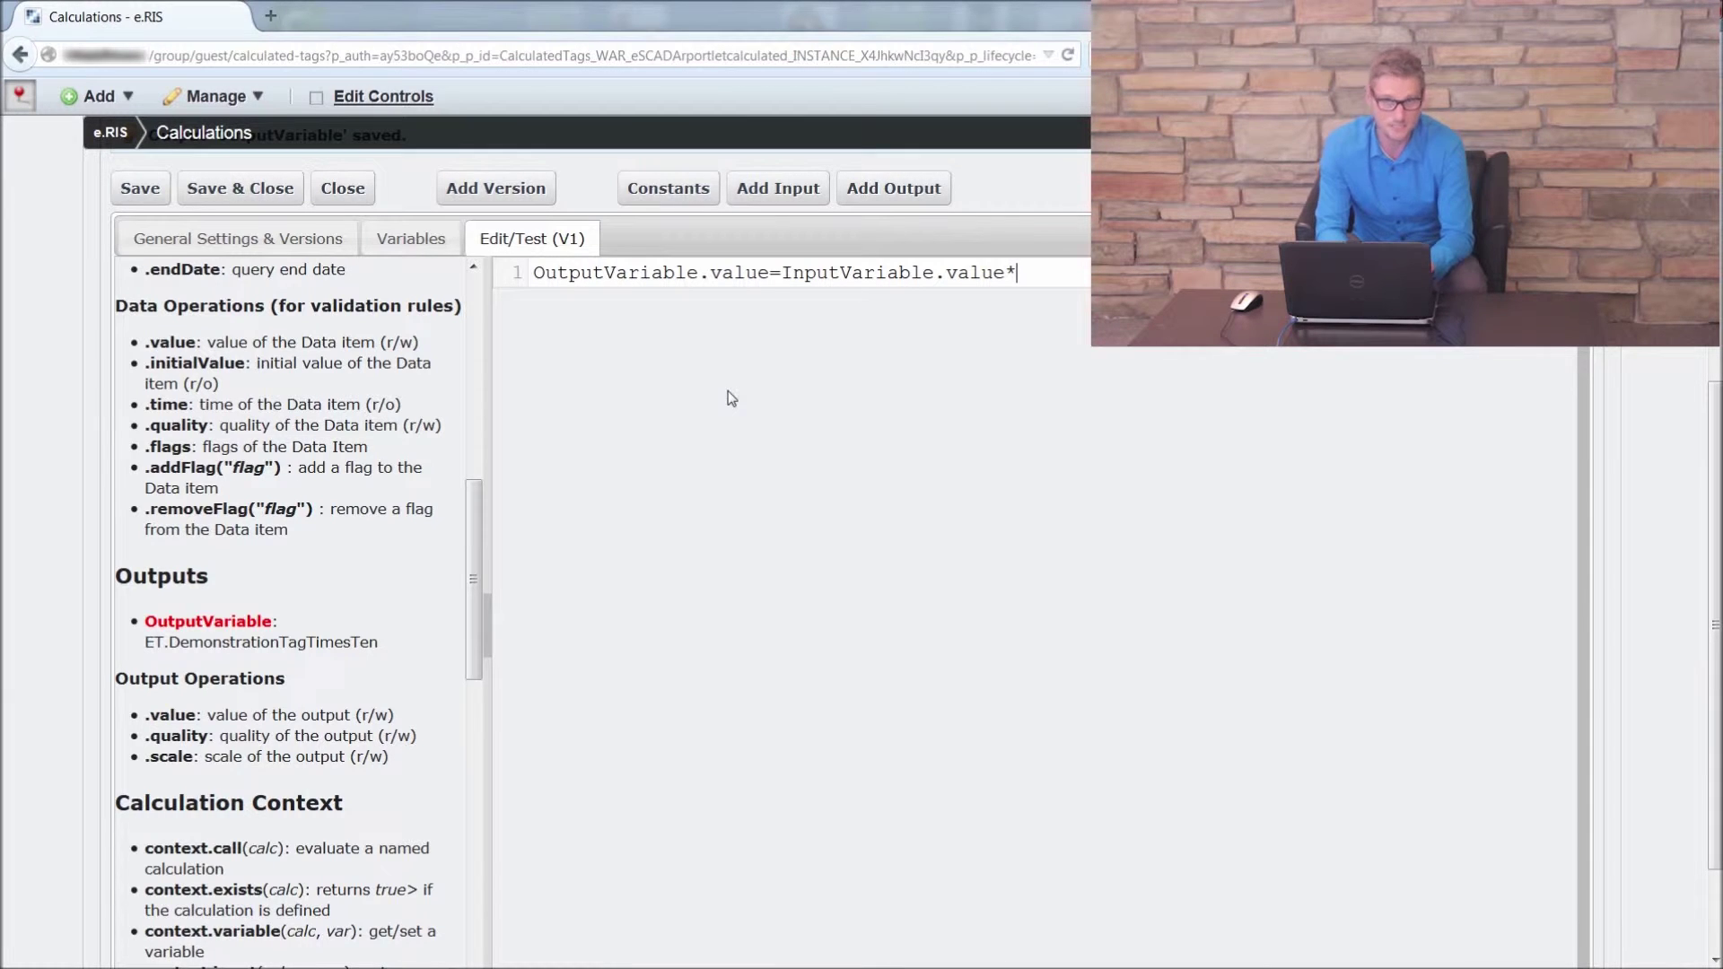
text(*10)
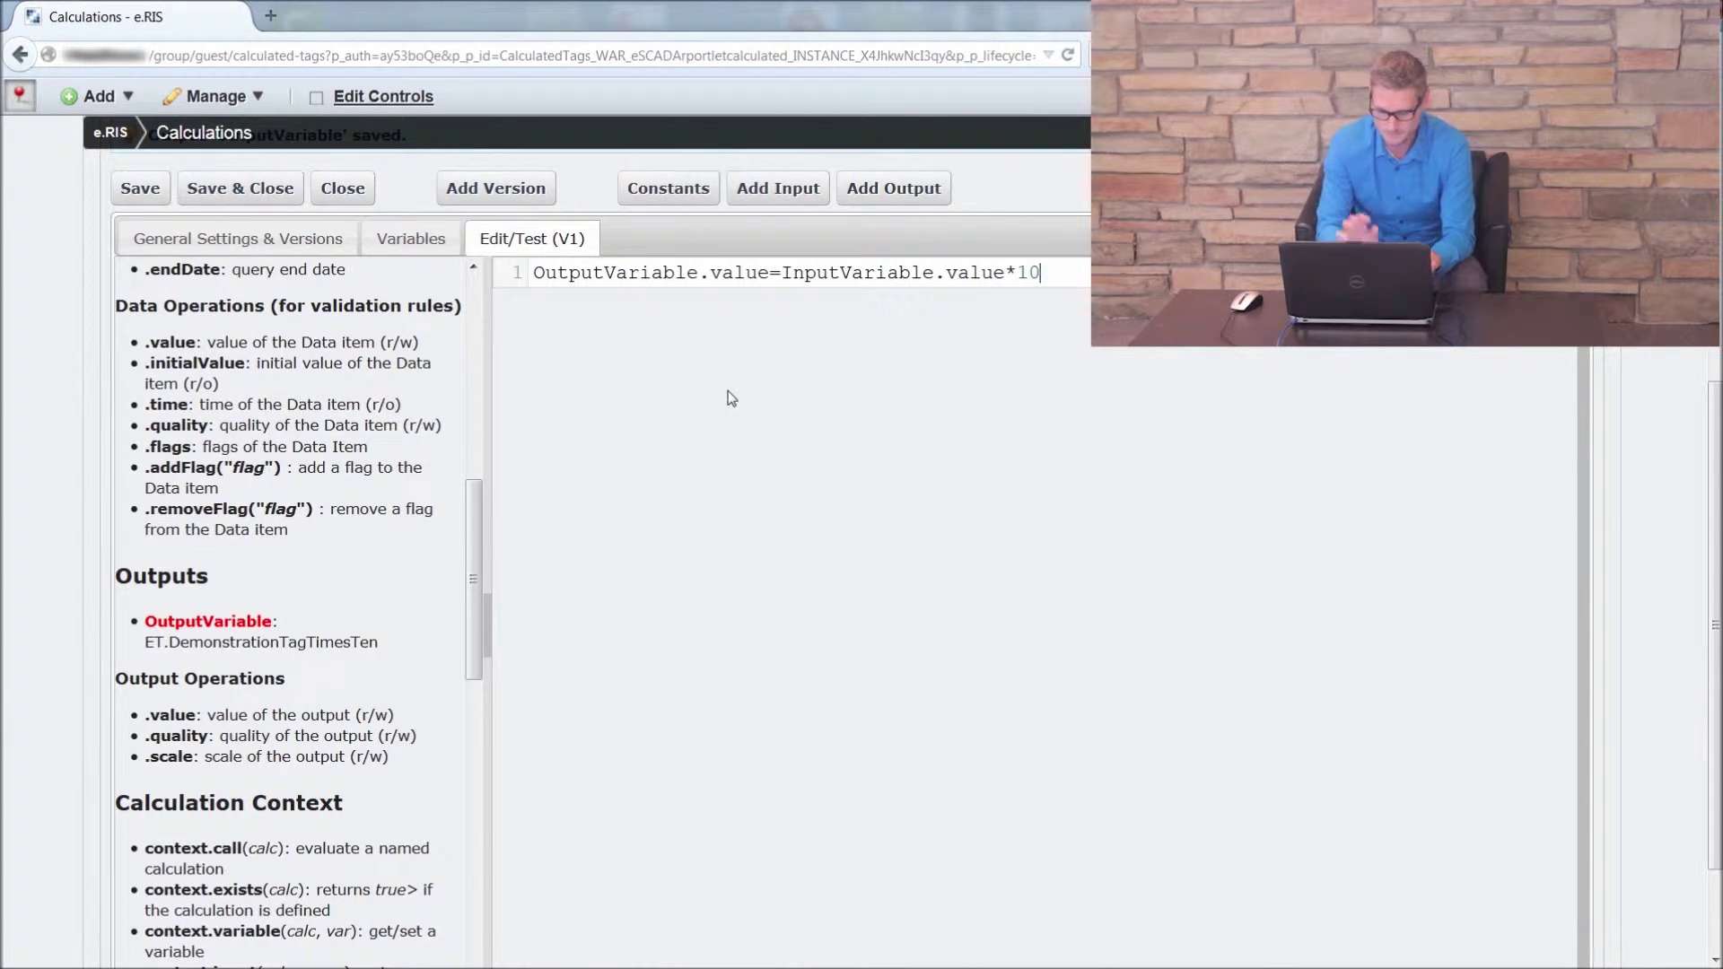
text(;)
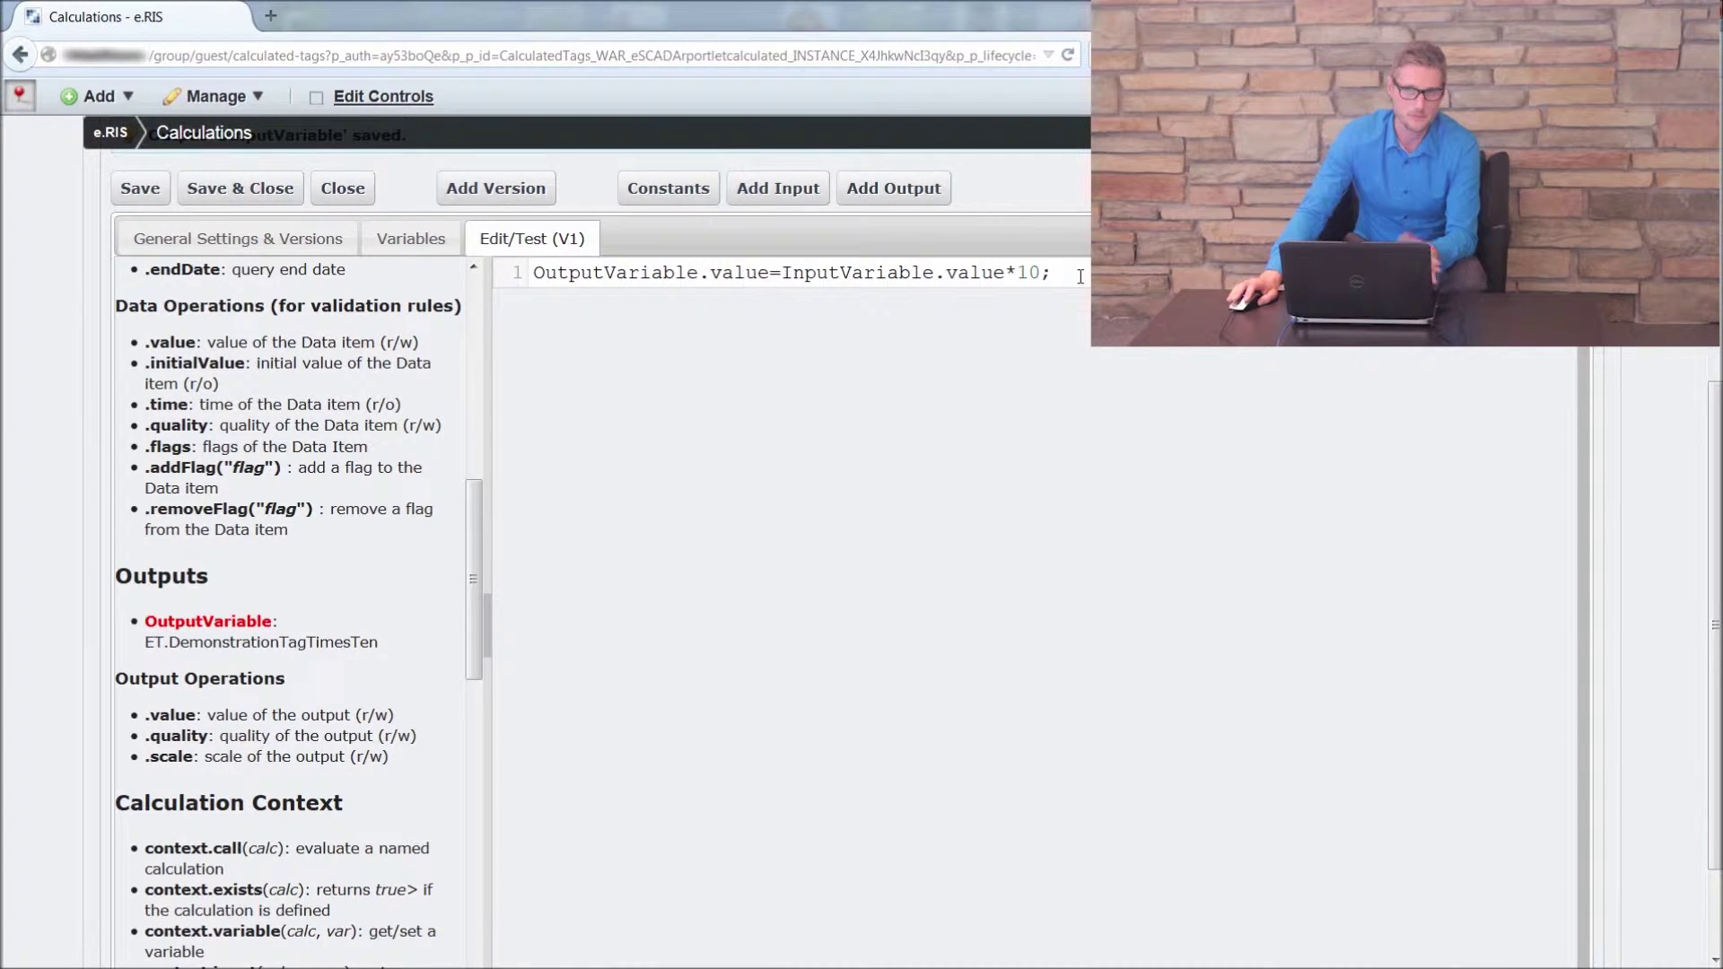
Step: Collapse the reference list and open the test area beside the script
scroll(916, 476, down, 2)
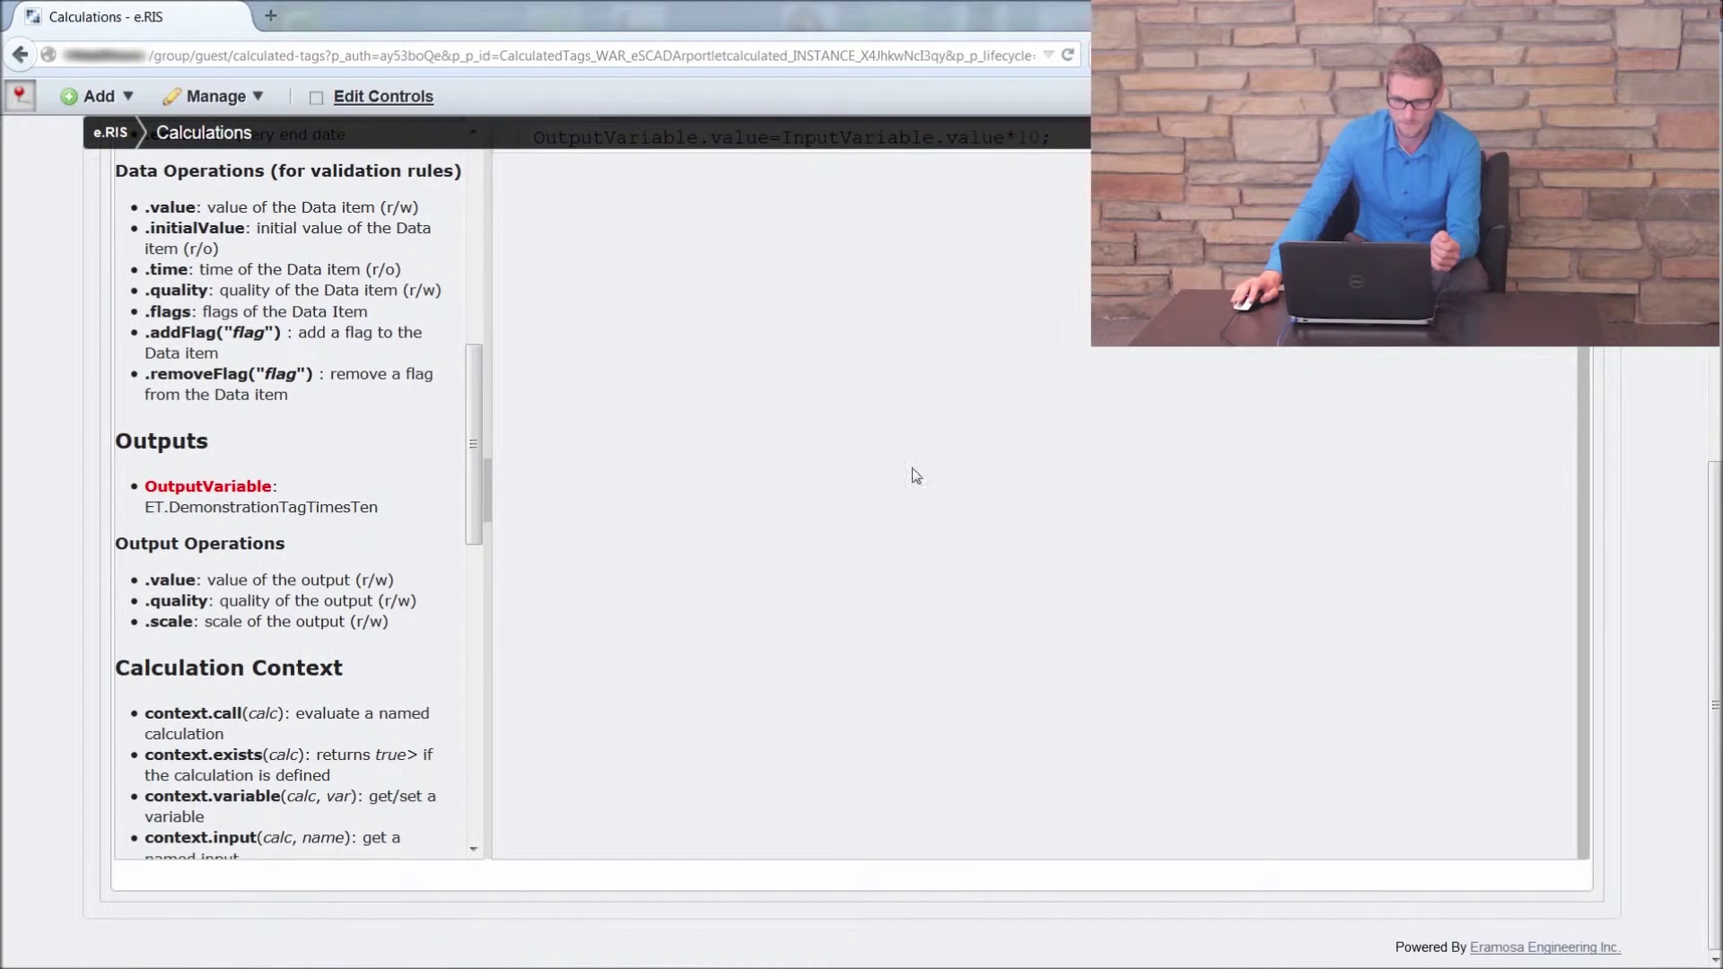
click(488, 500)
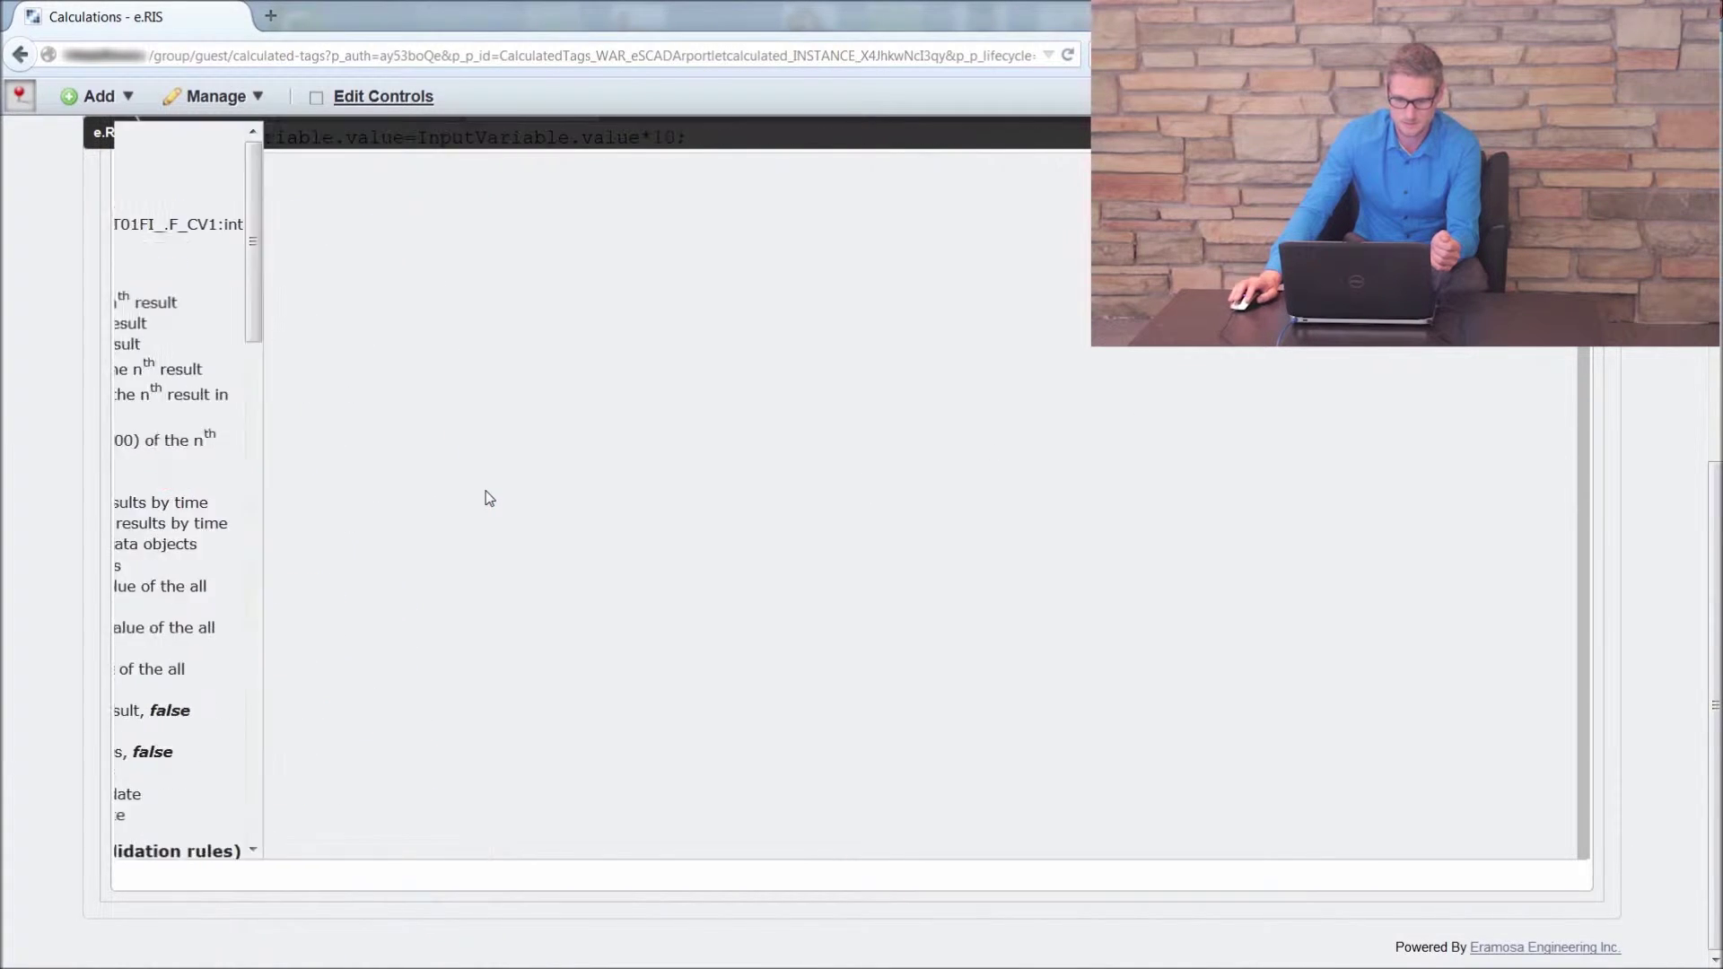
scroll(1657, 355, up, 2)
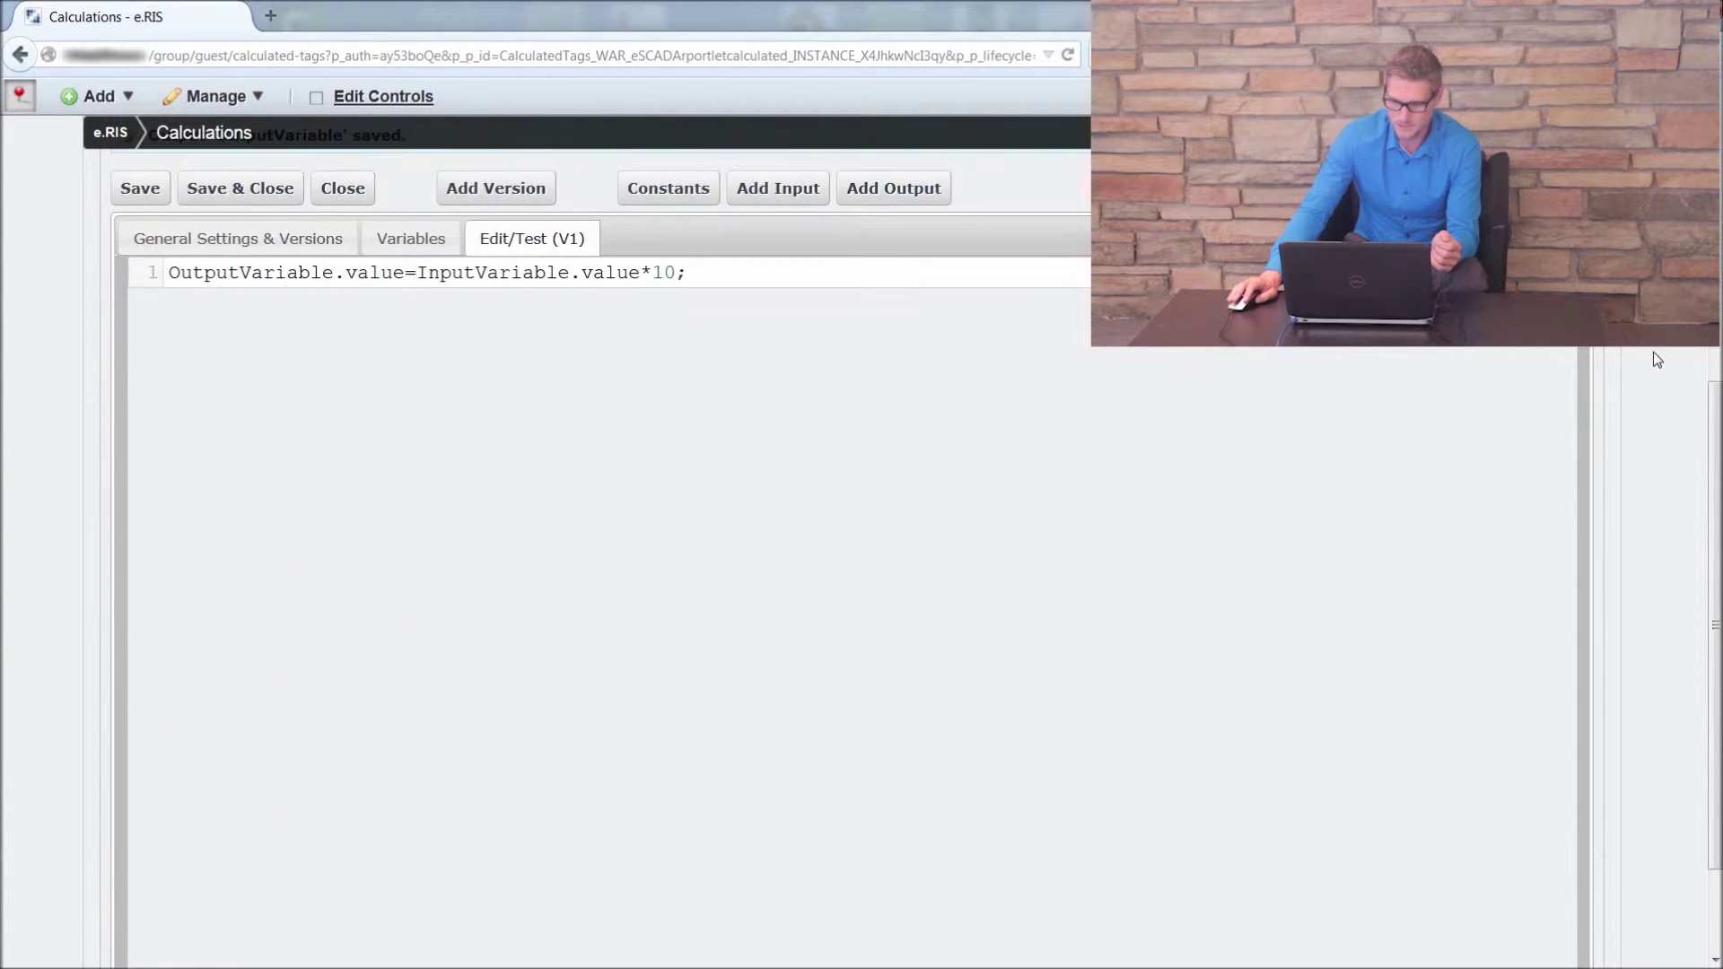
click(1581, 447)
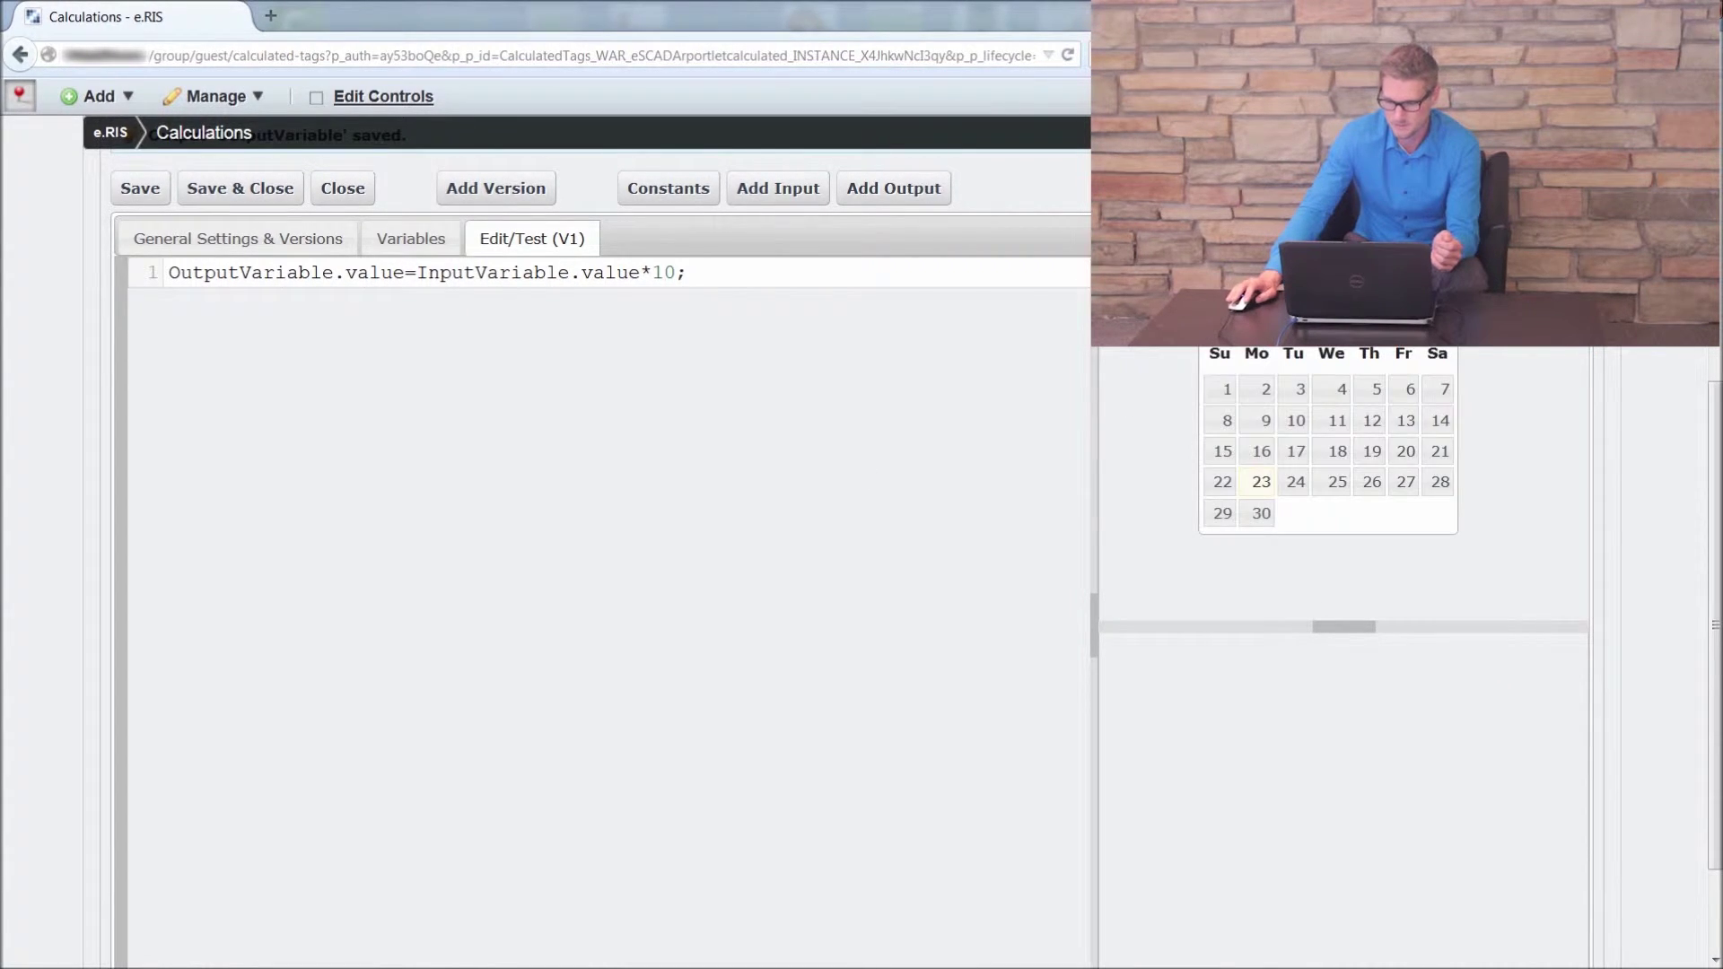
Step: Set the test run date to 2009-09-02, keeping the time at 00:00:00
click(1369, 313)
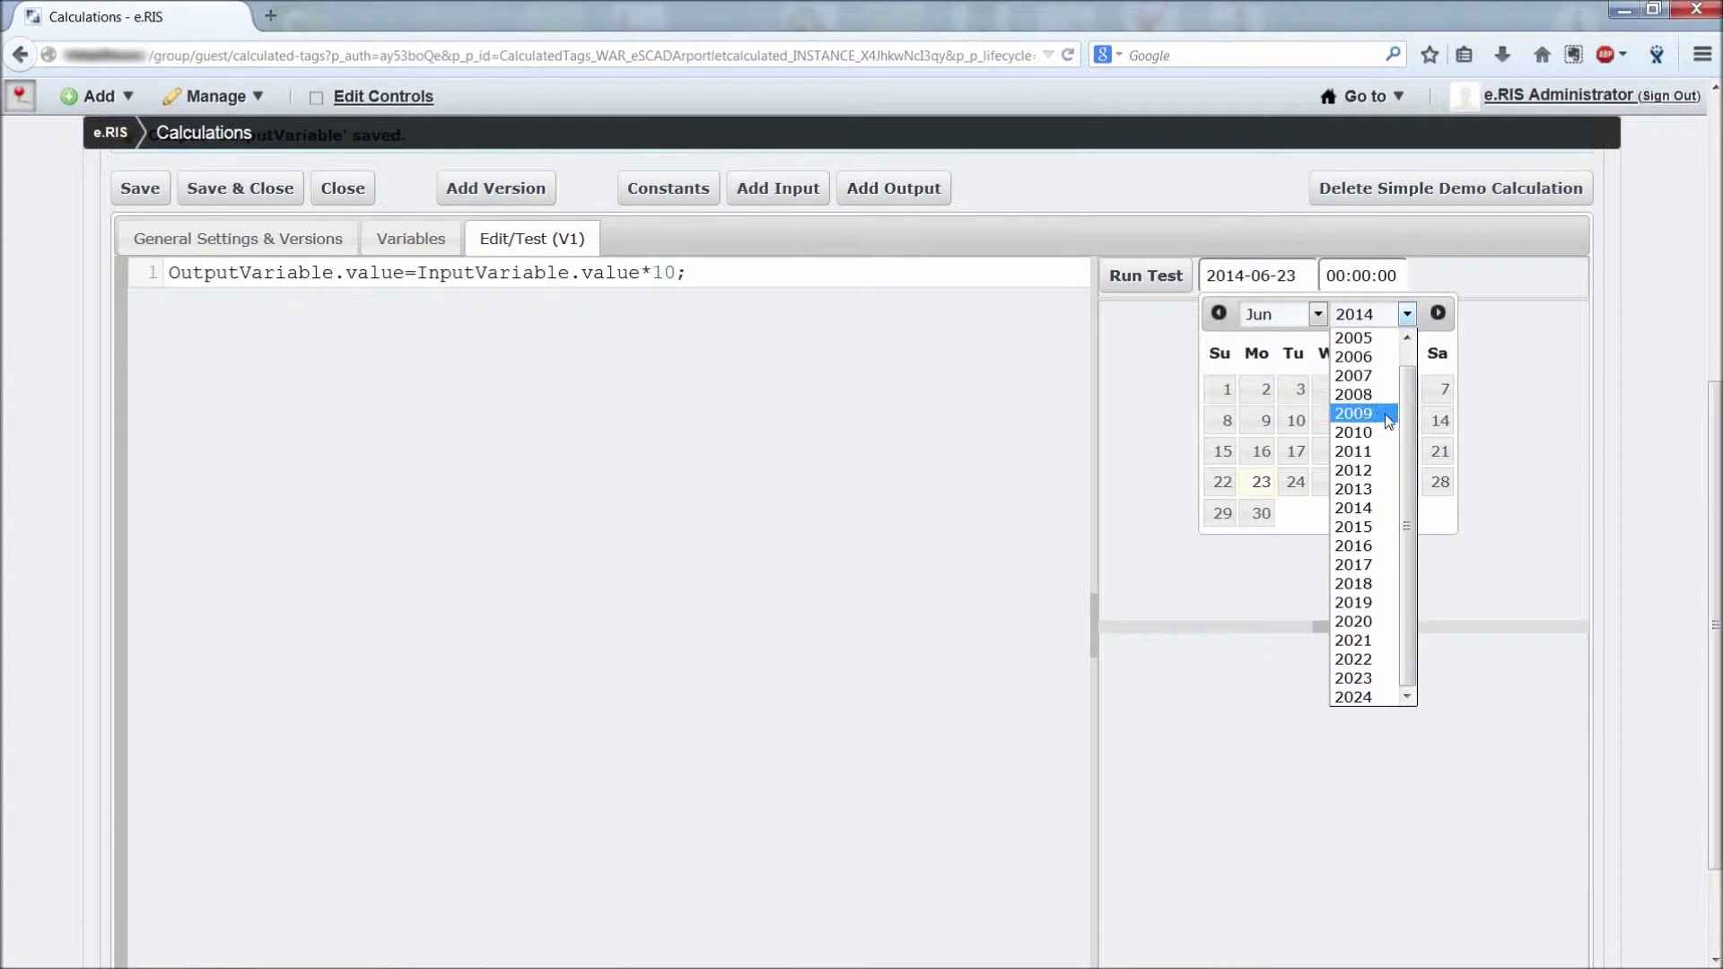
click(1382, 413)
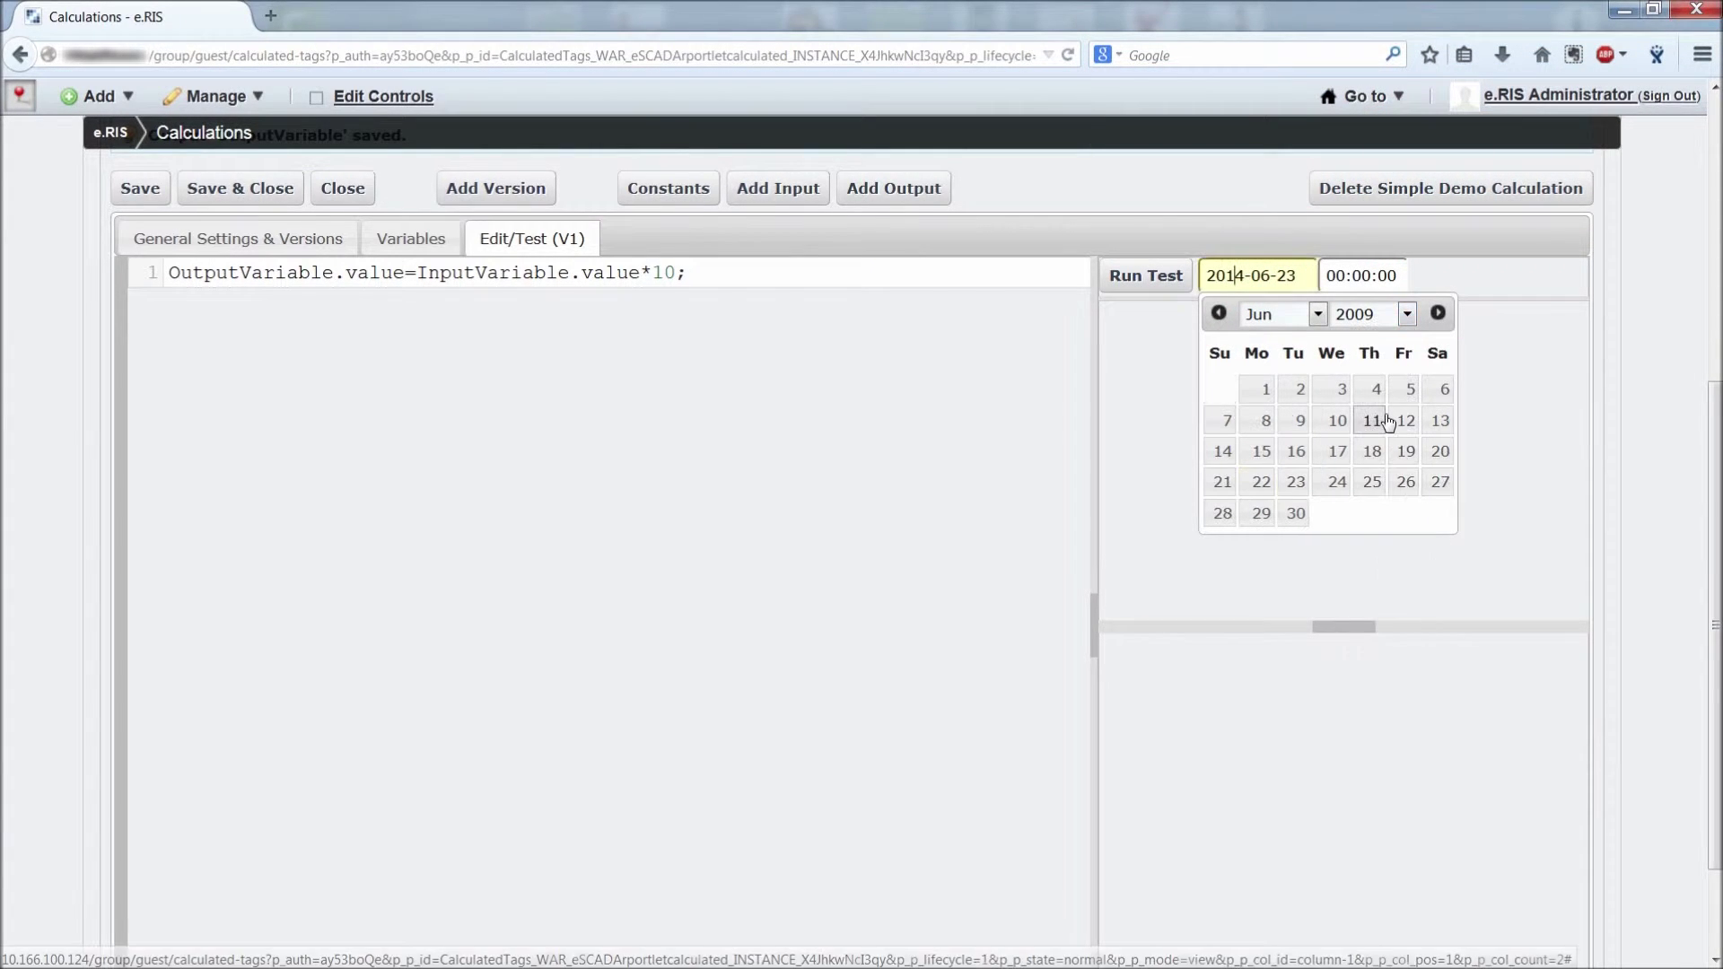
click(1319, 314)
click(1283, 489)
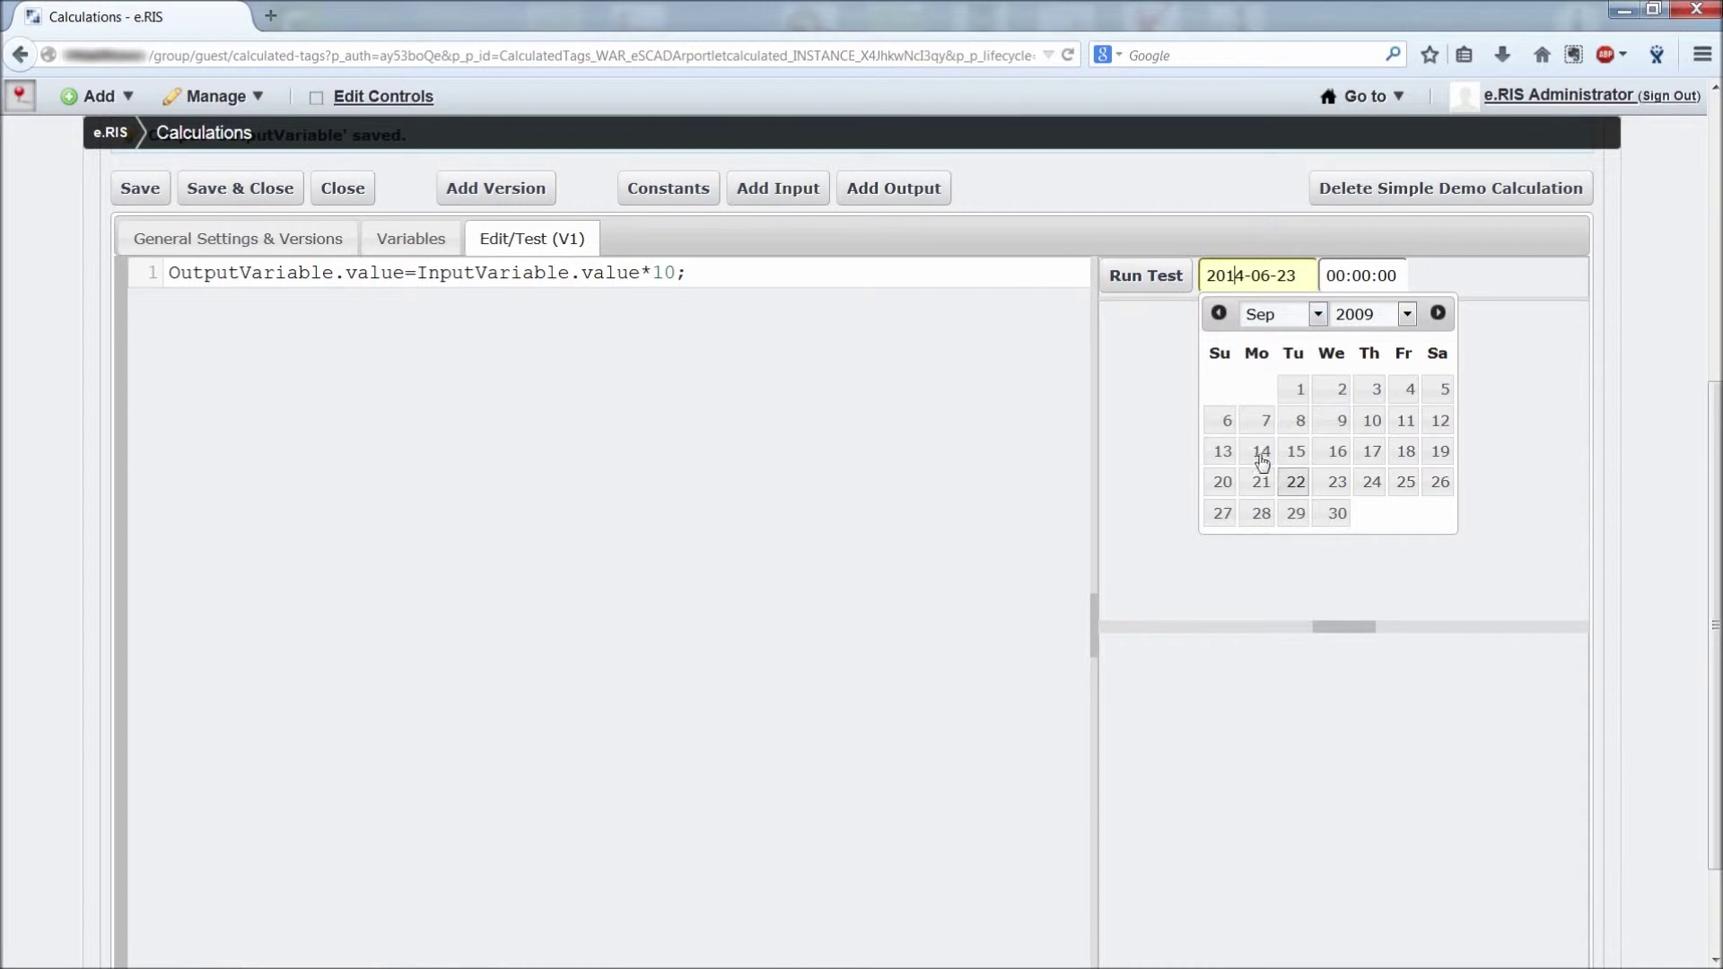
click(1338, 388)
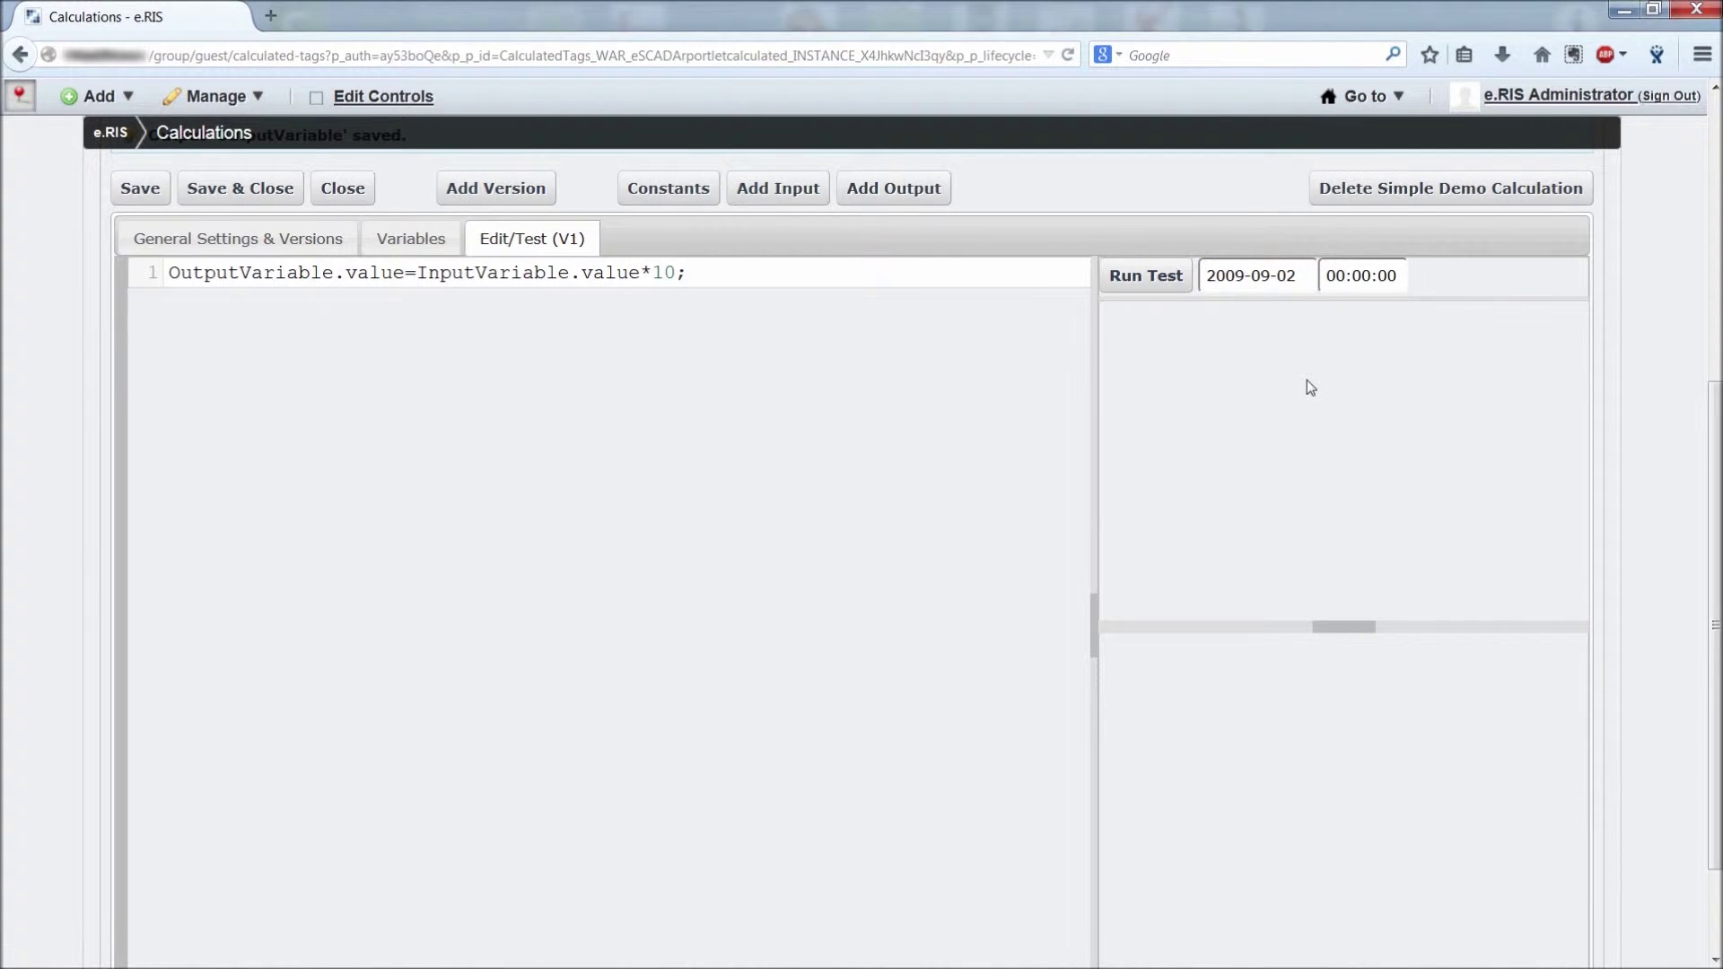
Step: Run the test and examine its warning, input query, execution and output preview entries alongside the input value table
click(1153, 286)
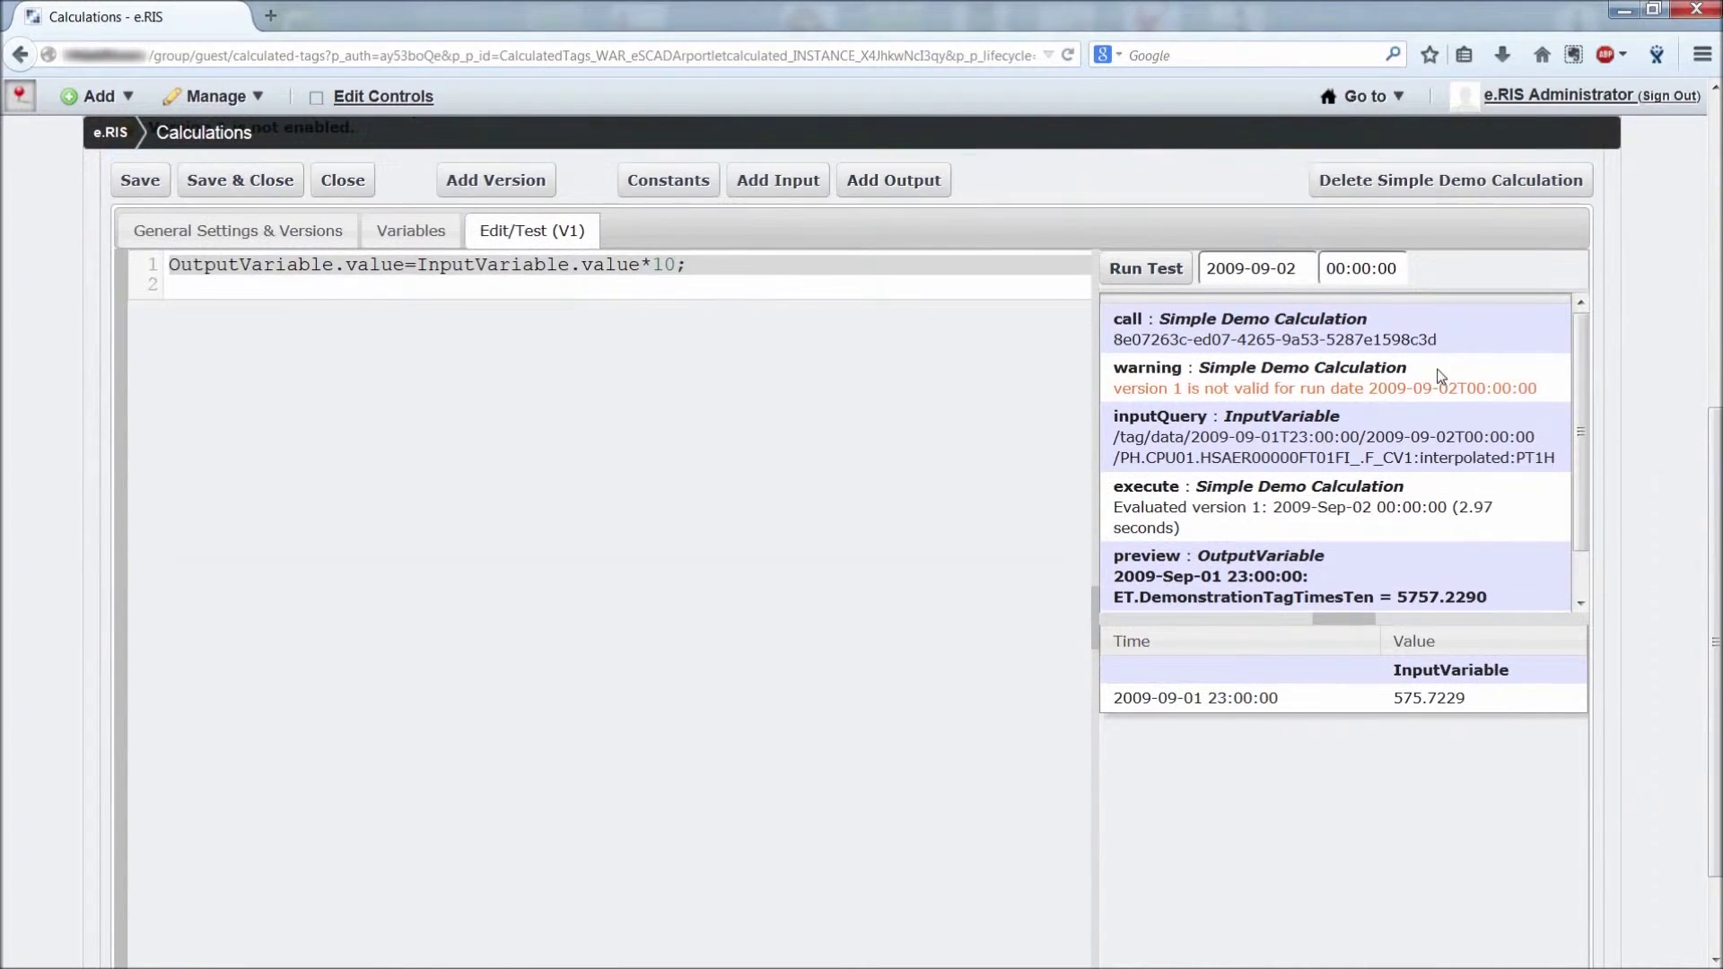
scroll(1436, 395, down, 1)
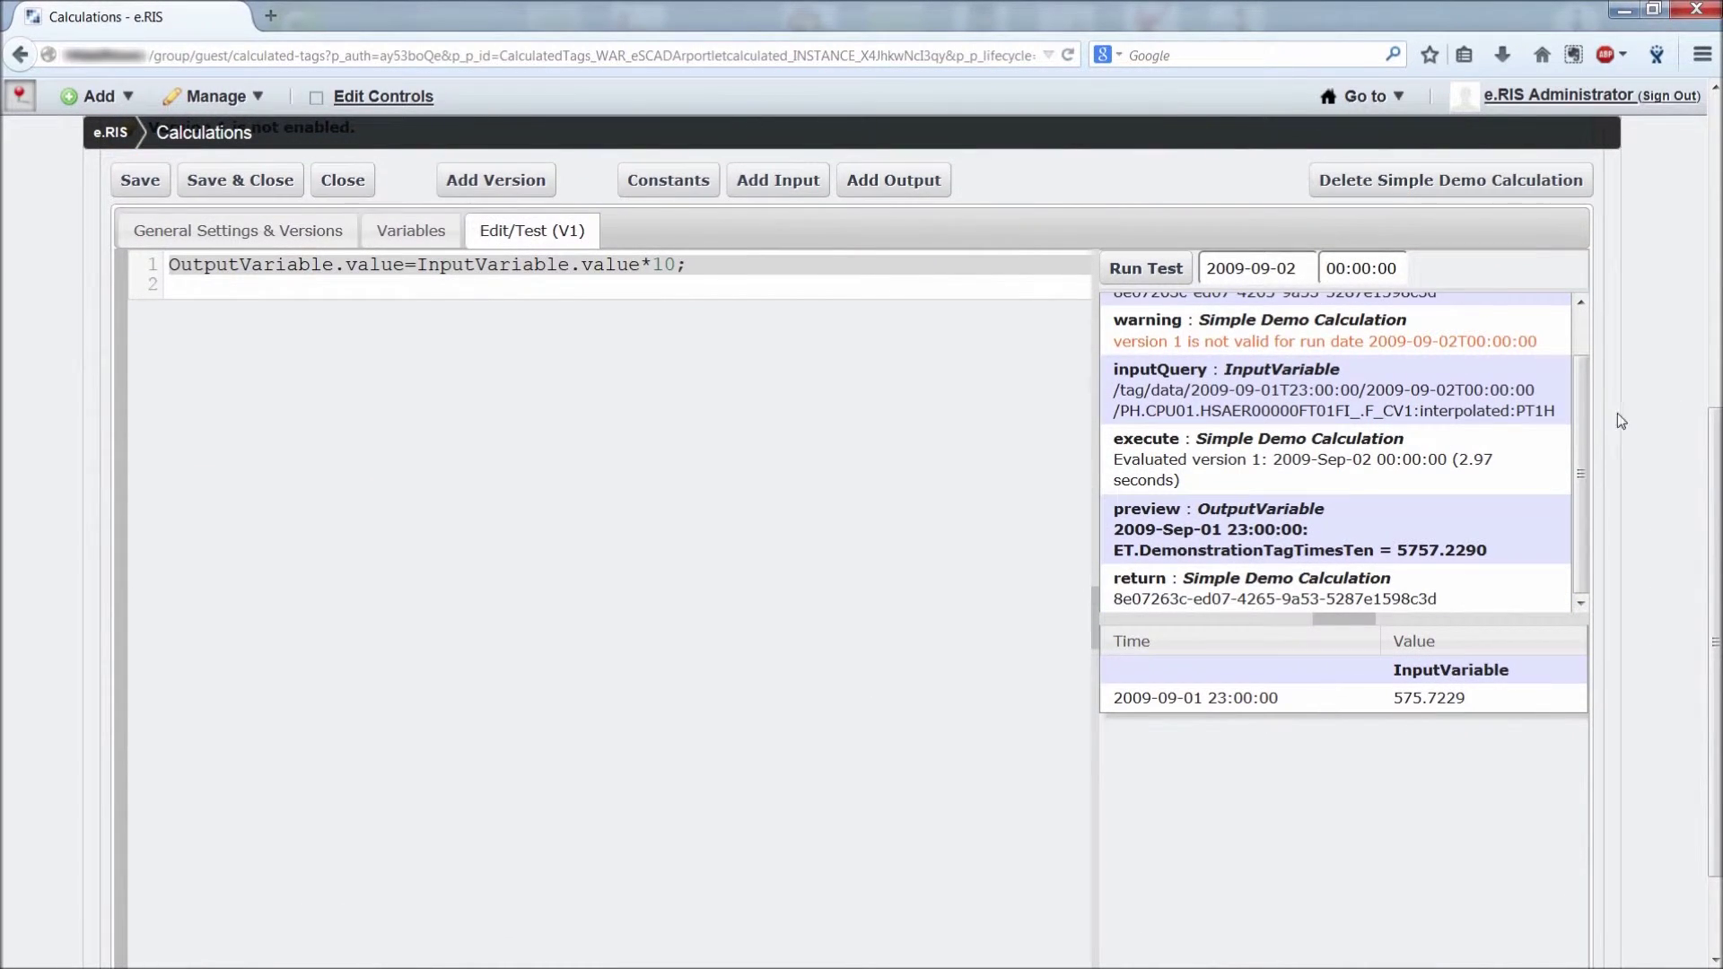
scroll(1387, 462, up, 1)
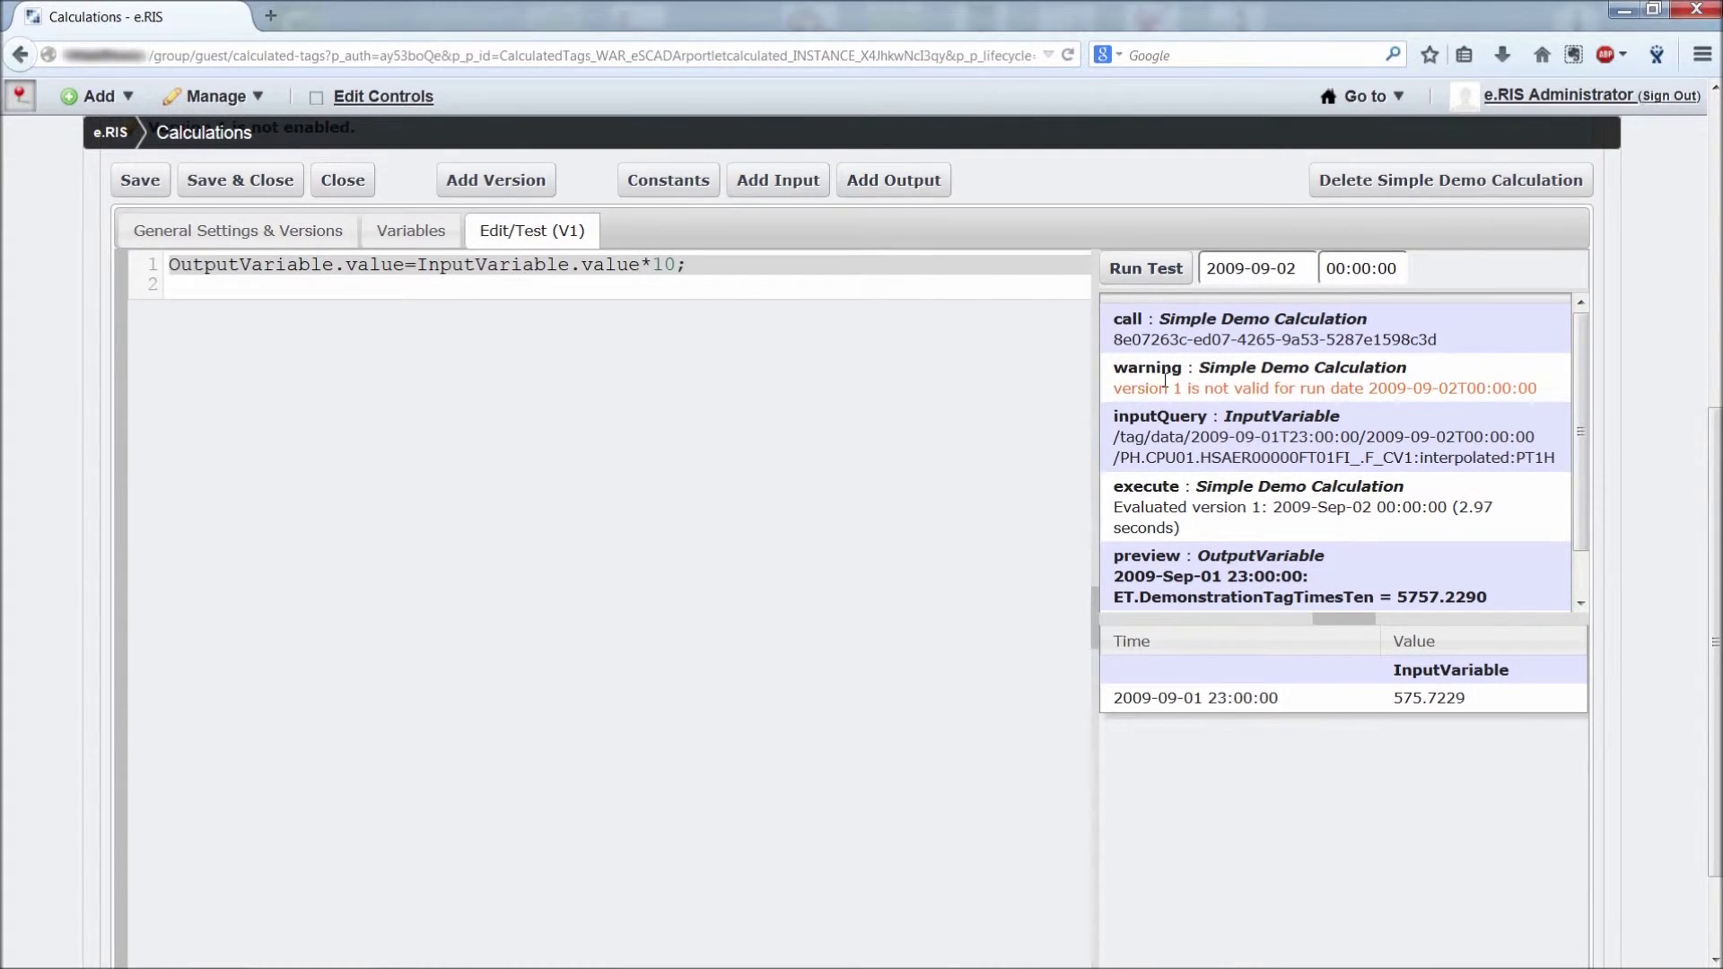
drag(1113, 387, 1402, 386)
click(1402, 386)
scroll(1400, 418, down, 5)
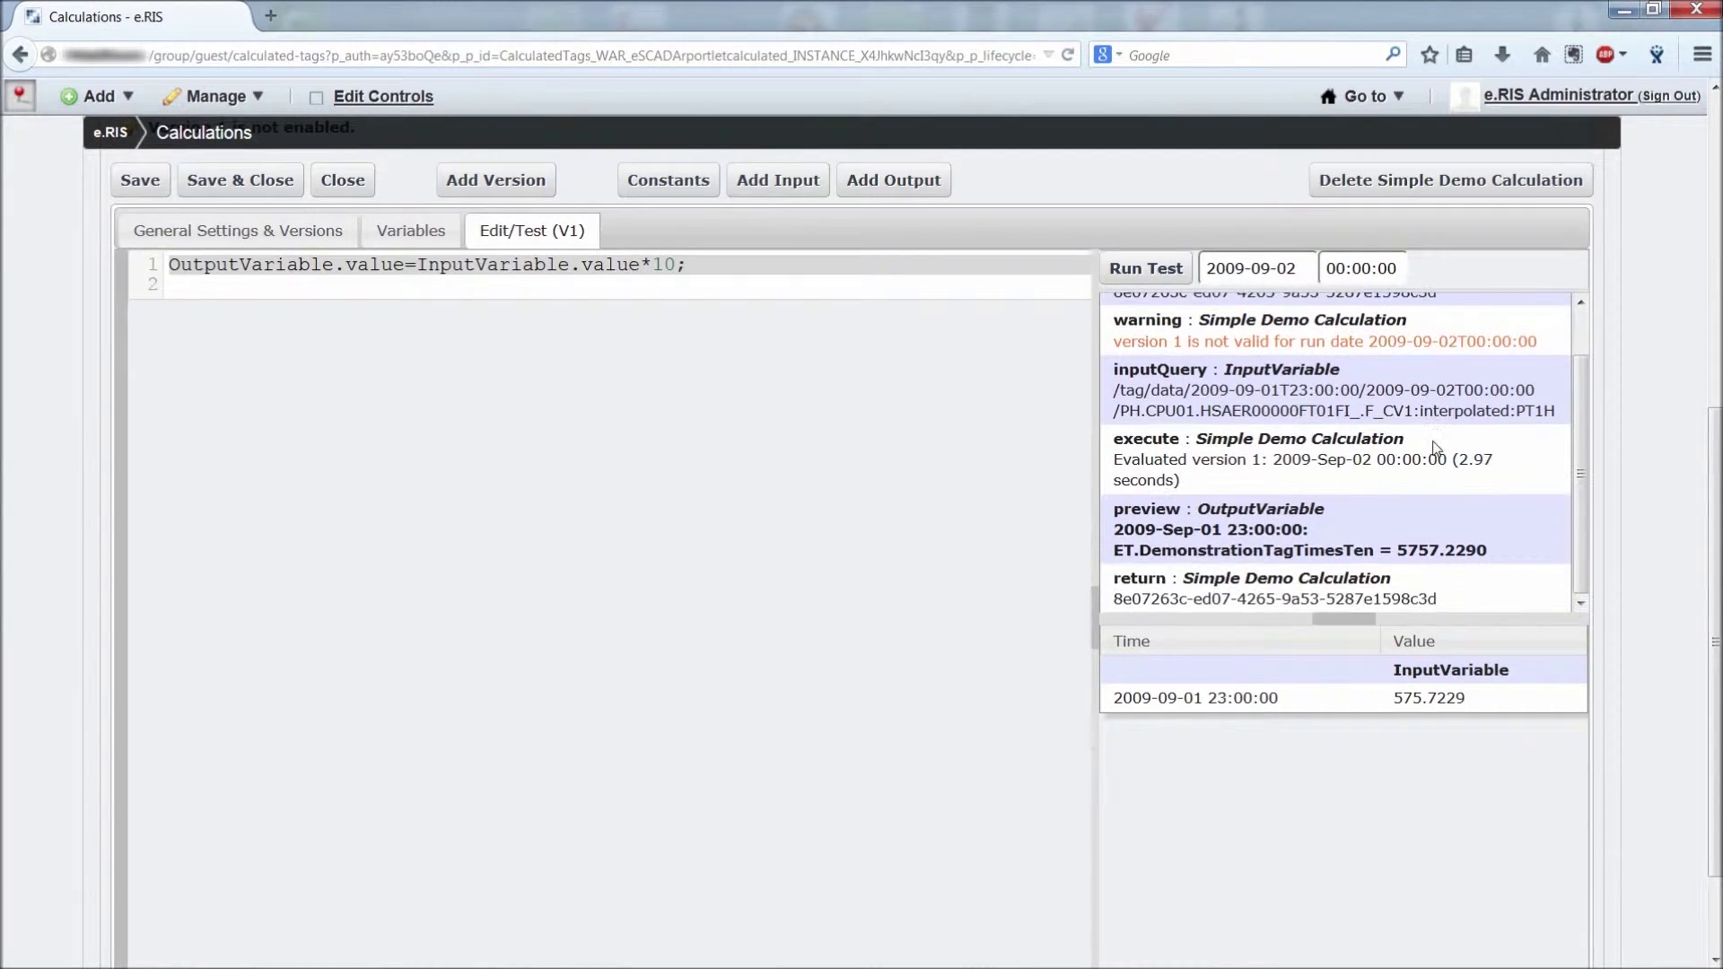
scroll(1623, 421, up, 3)
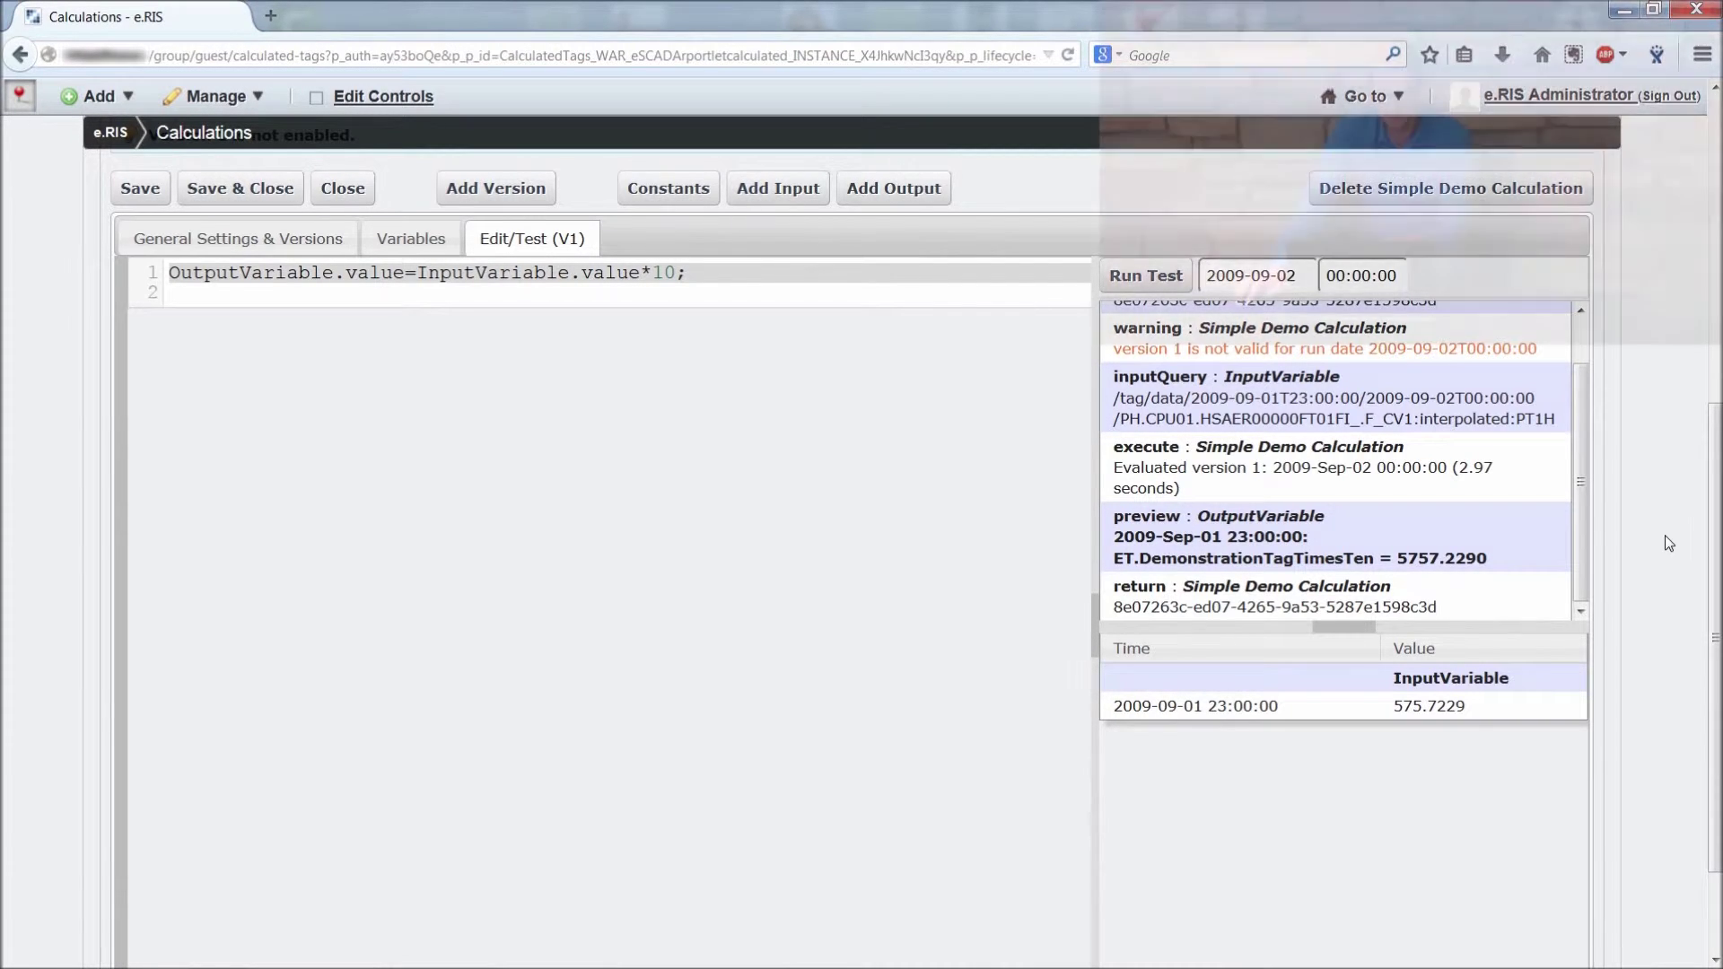
Step: Save the calculation with its script and open its general settings and versions
scroll(970, 462, up, 3)
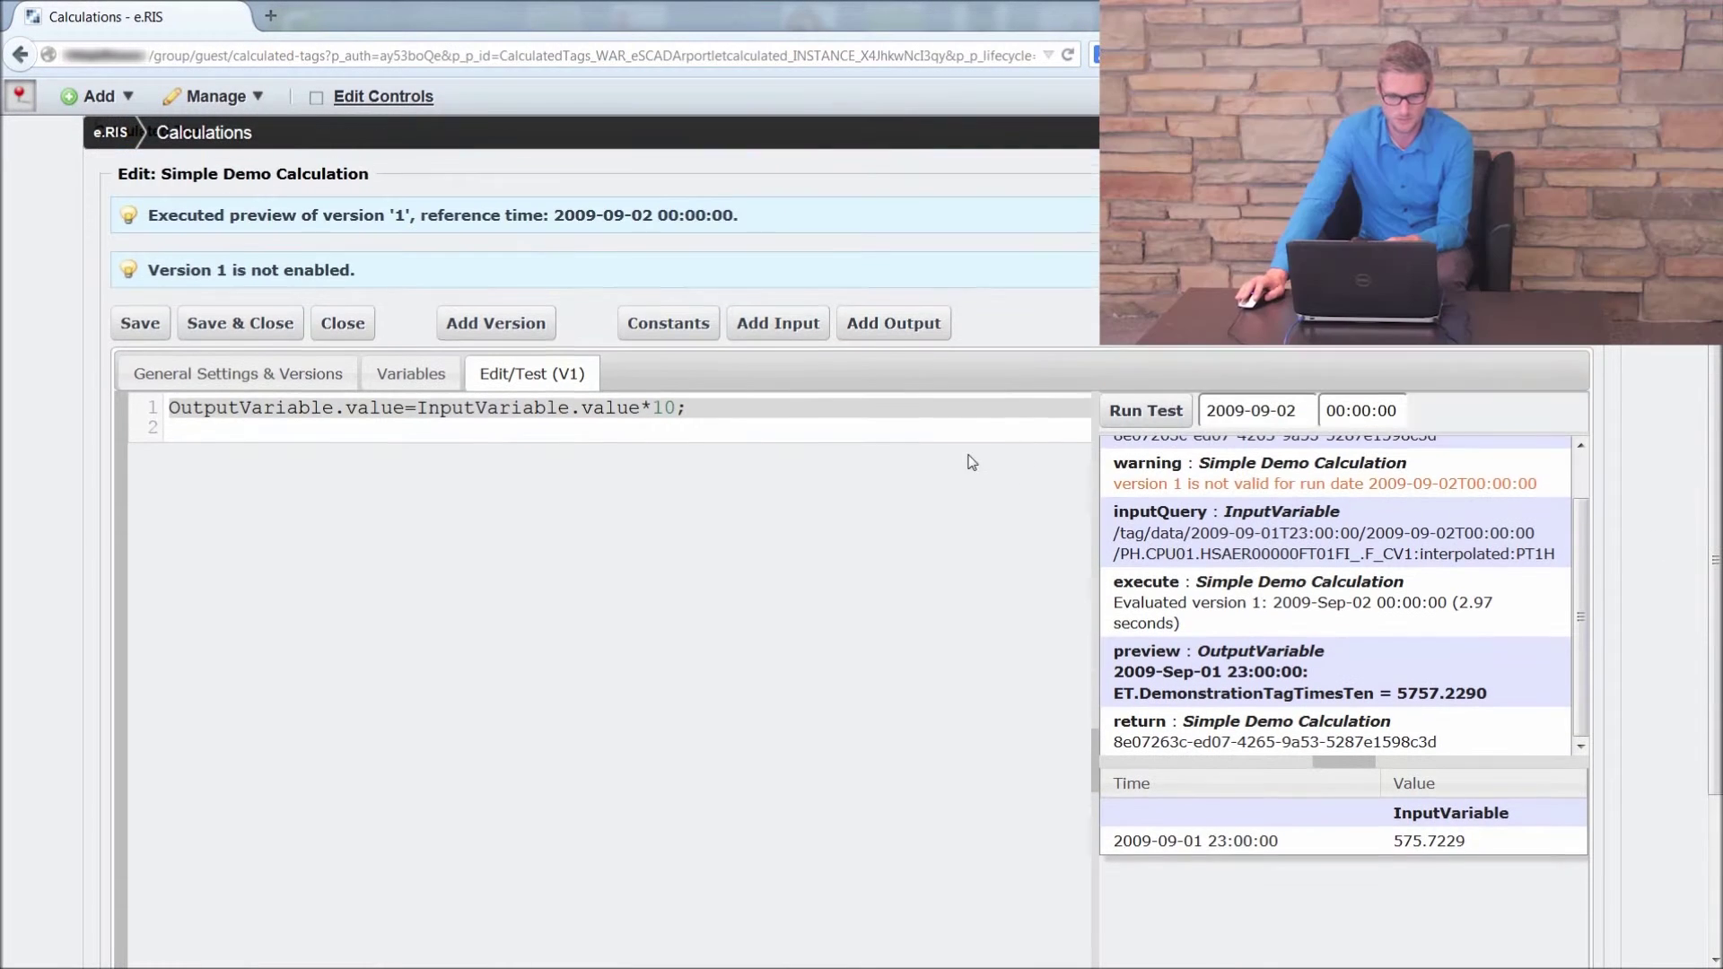
click(142, 328)
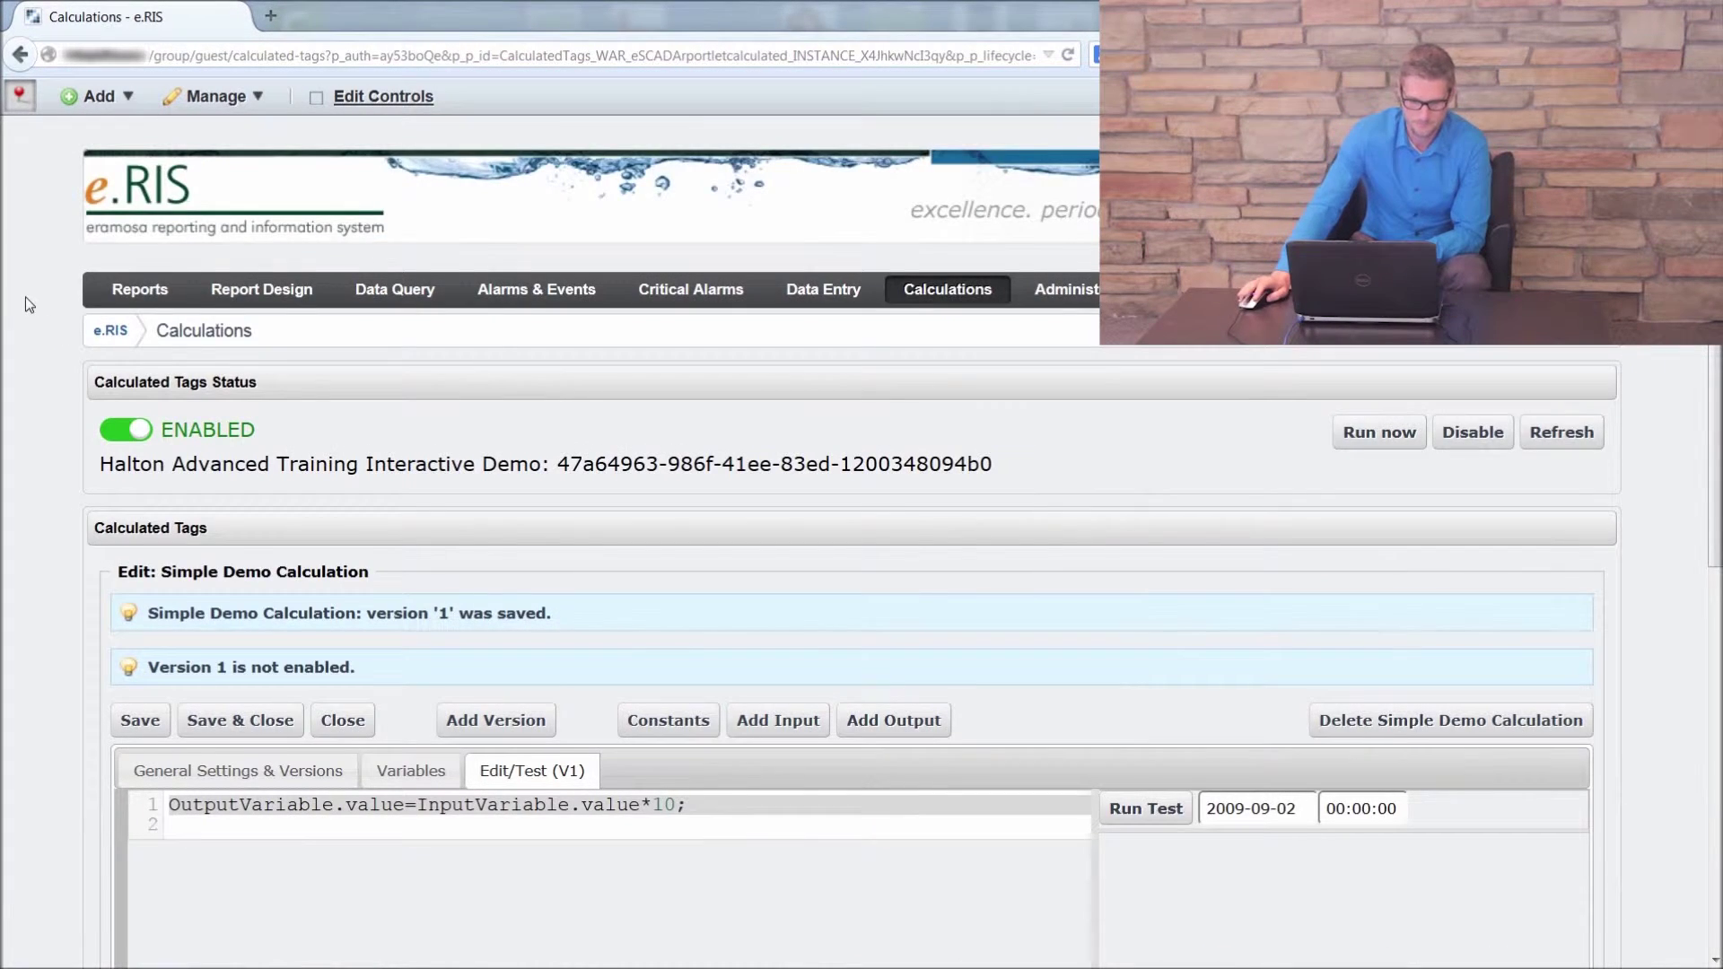
scroll(27, 301, down, 5)
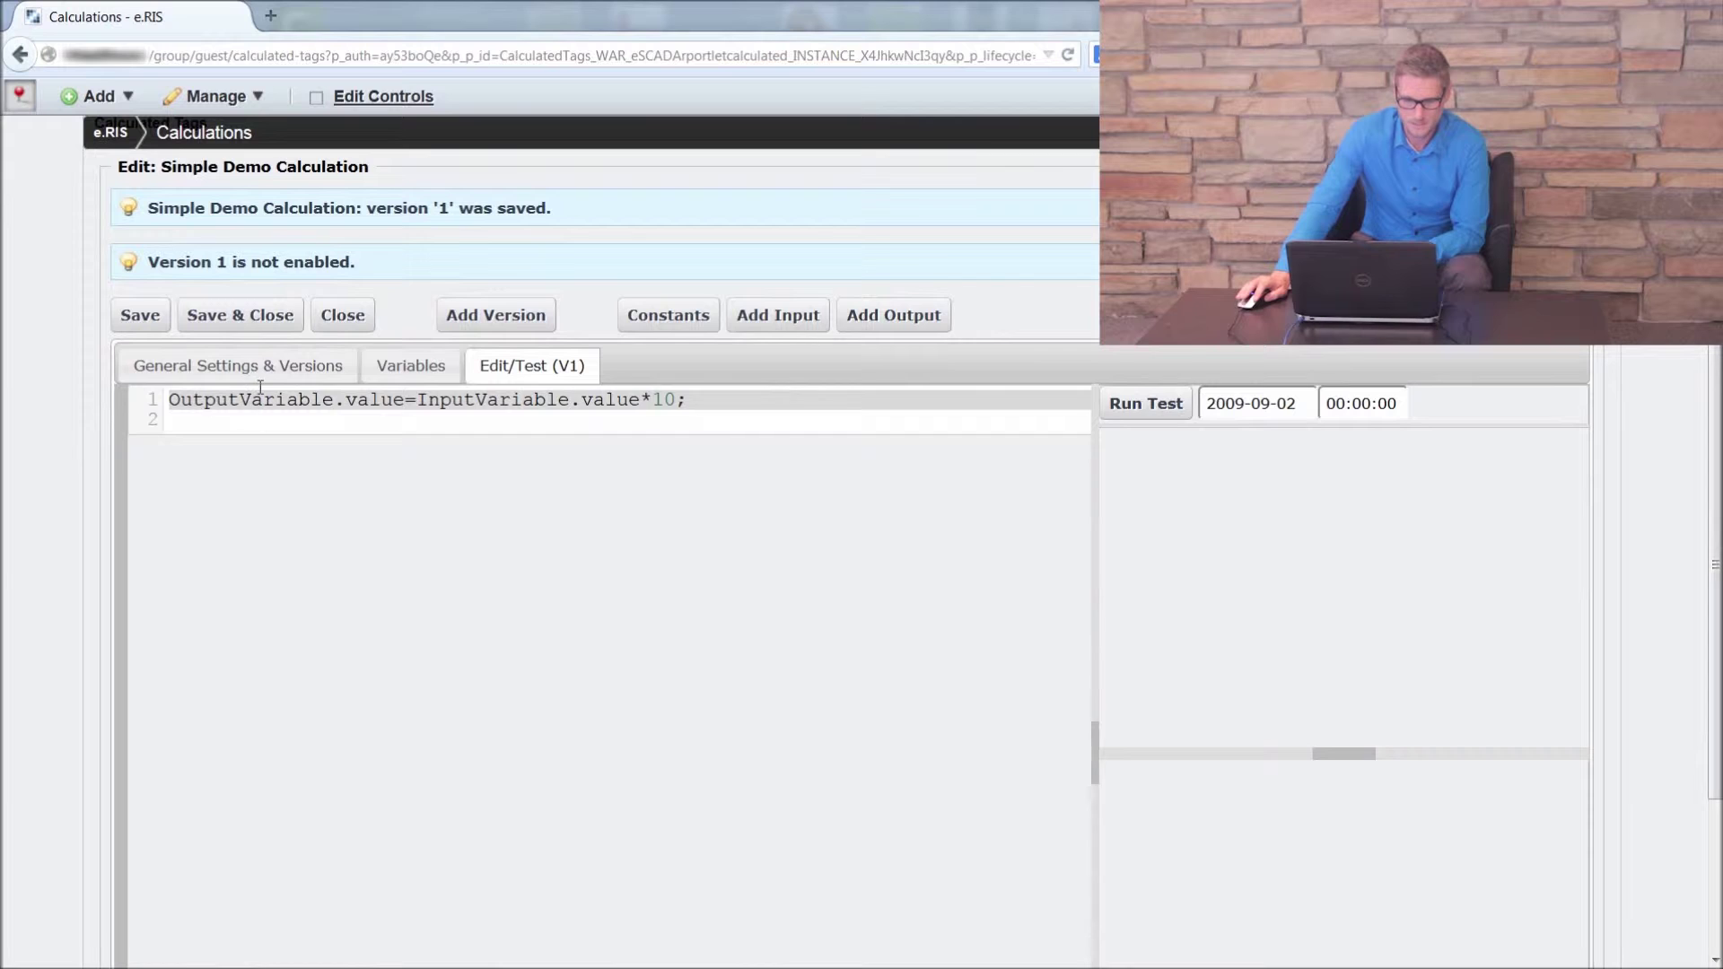
click(216, 368)
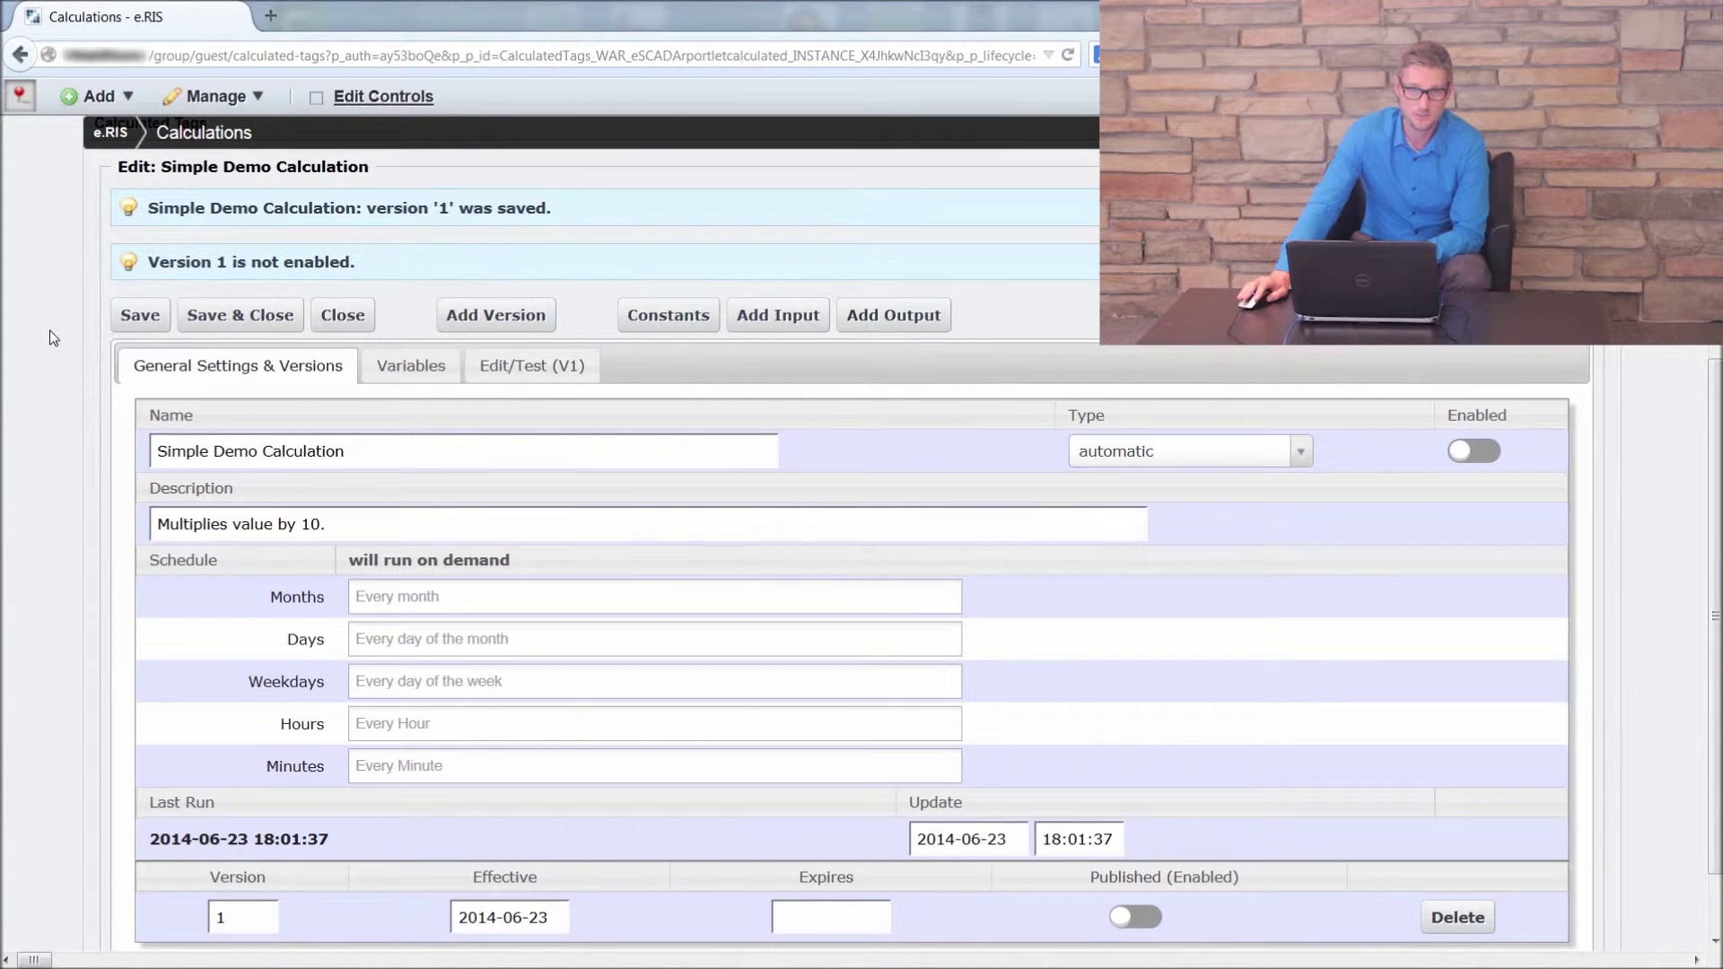
Step: Schedule the calculation to run every hour at minute :00, leaving the other schedule fields empty
scroll(54, 334, down, 1)
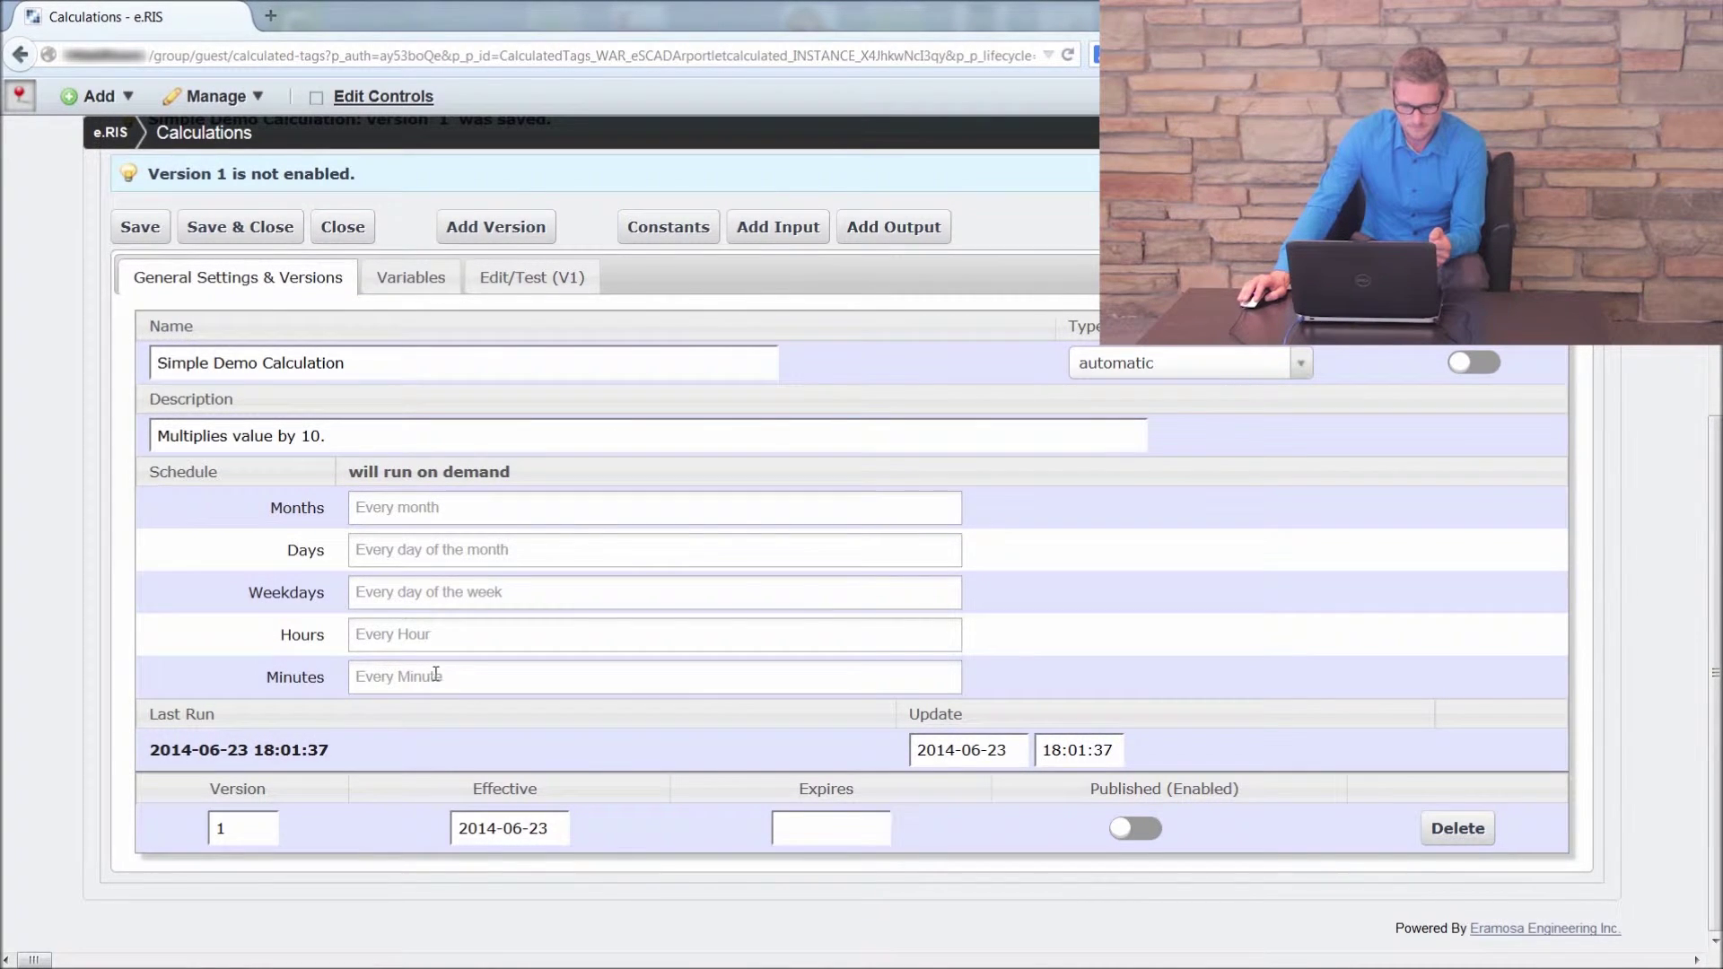
click(386, 675)
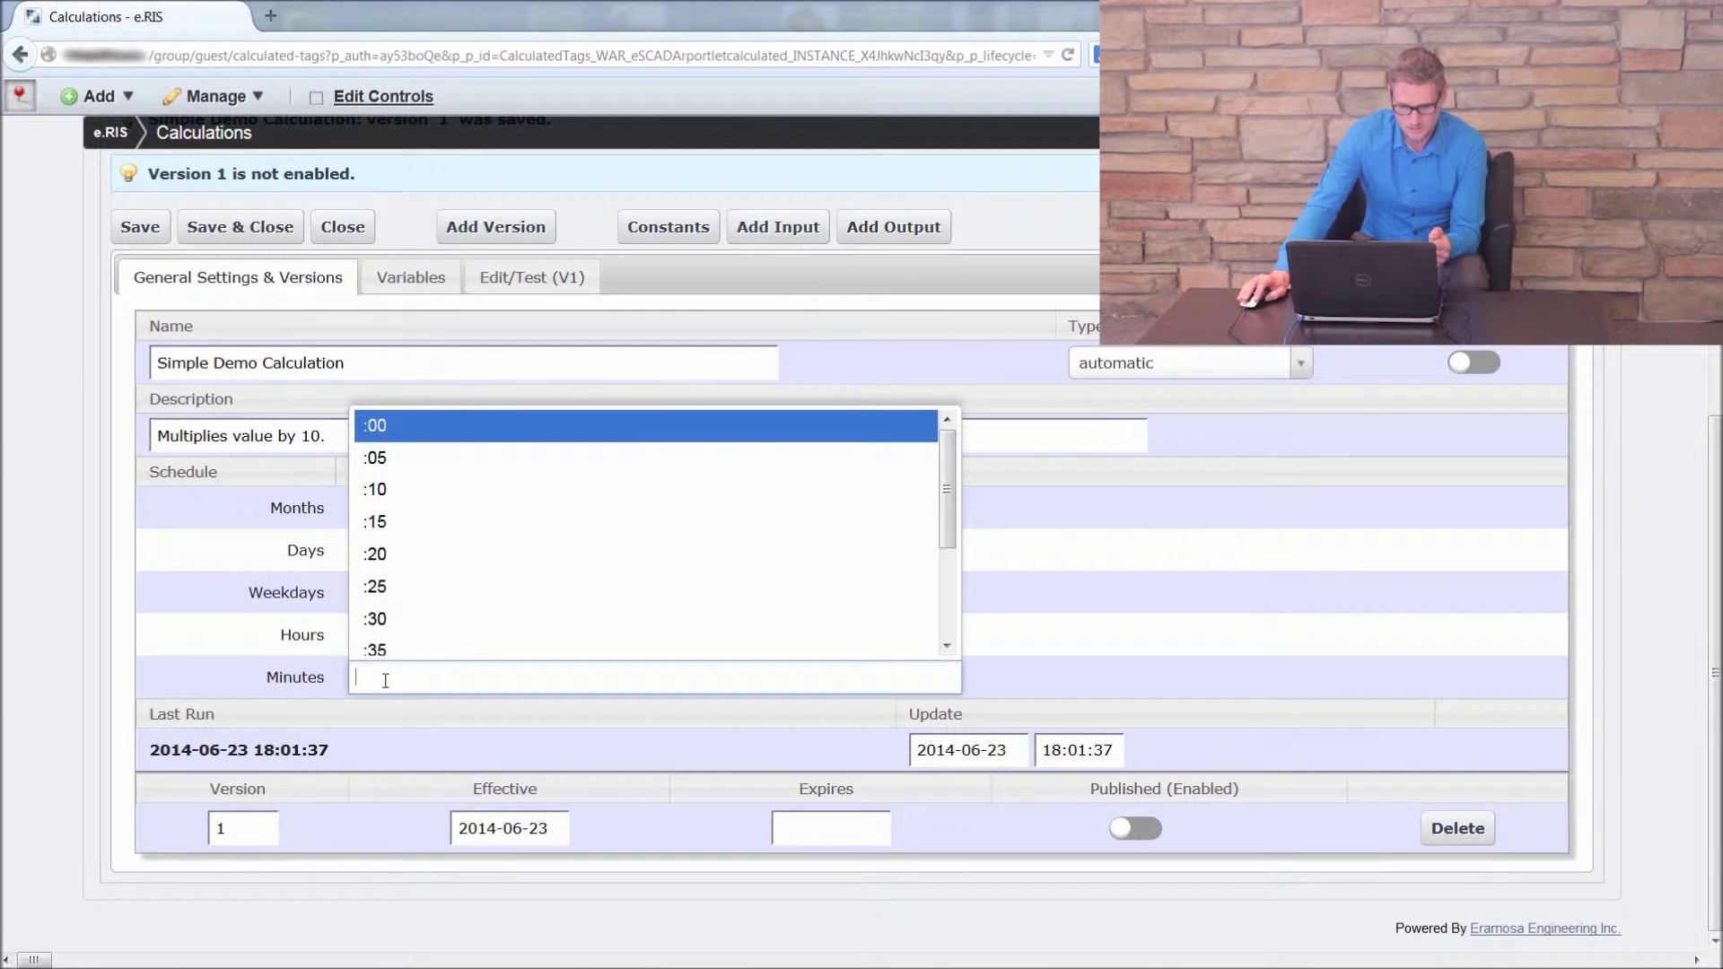
click(369, 422)
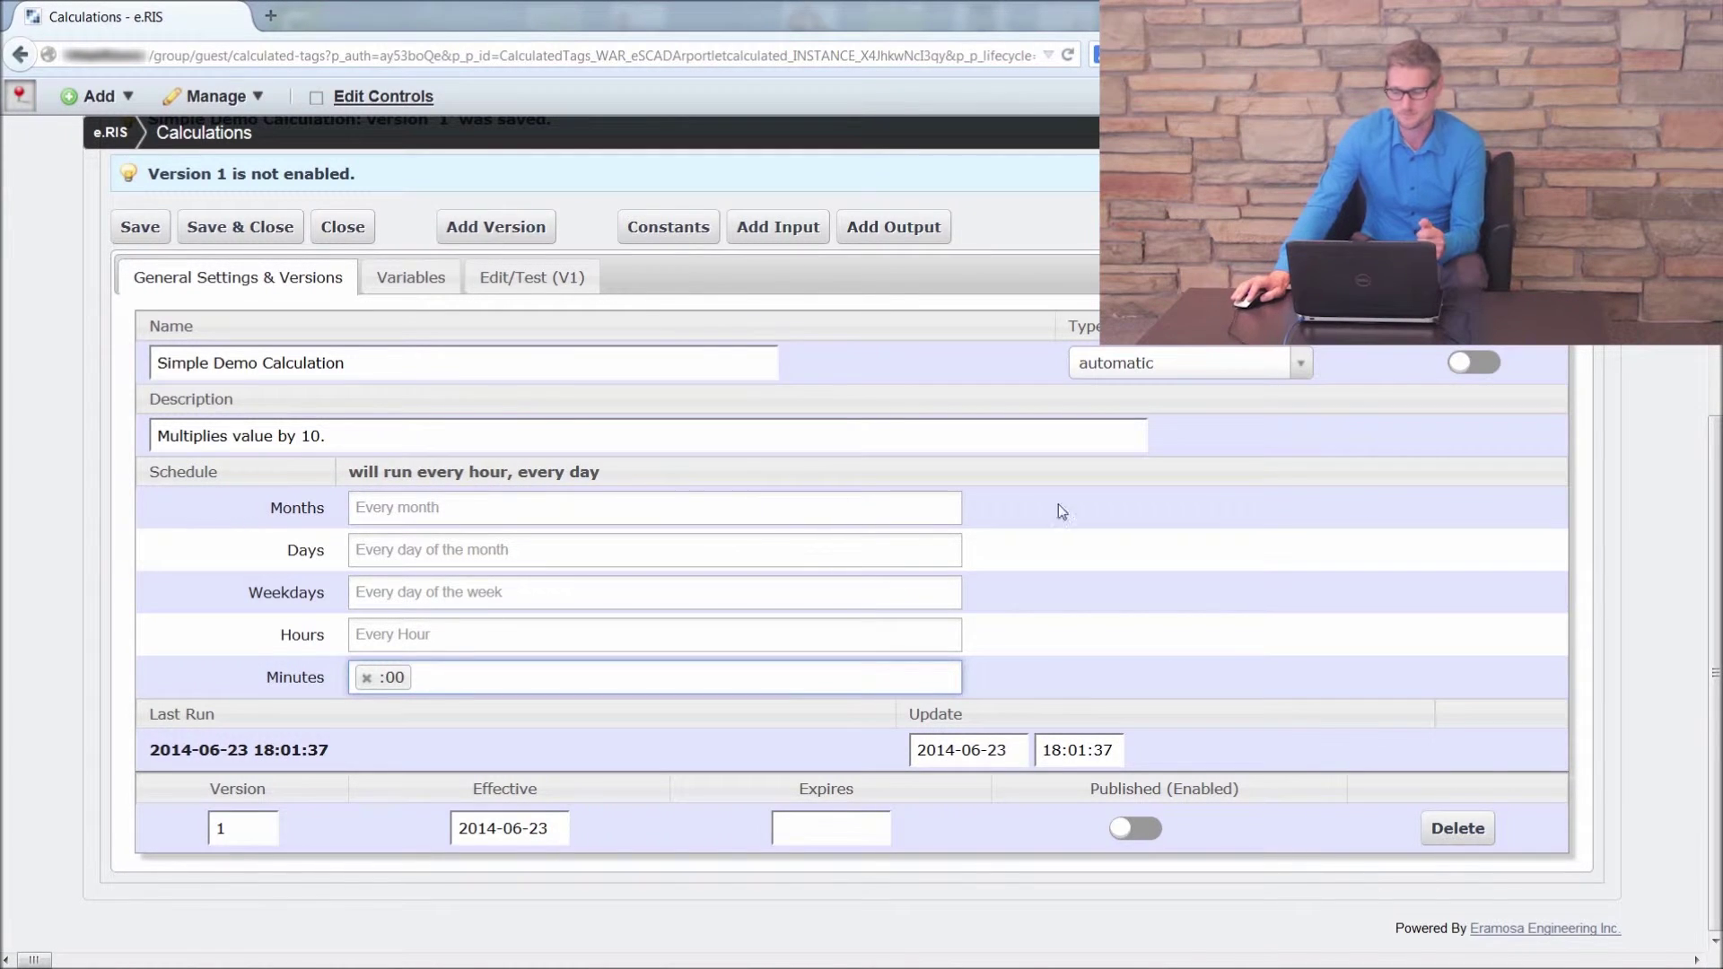
click(1670, 532)
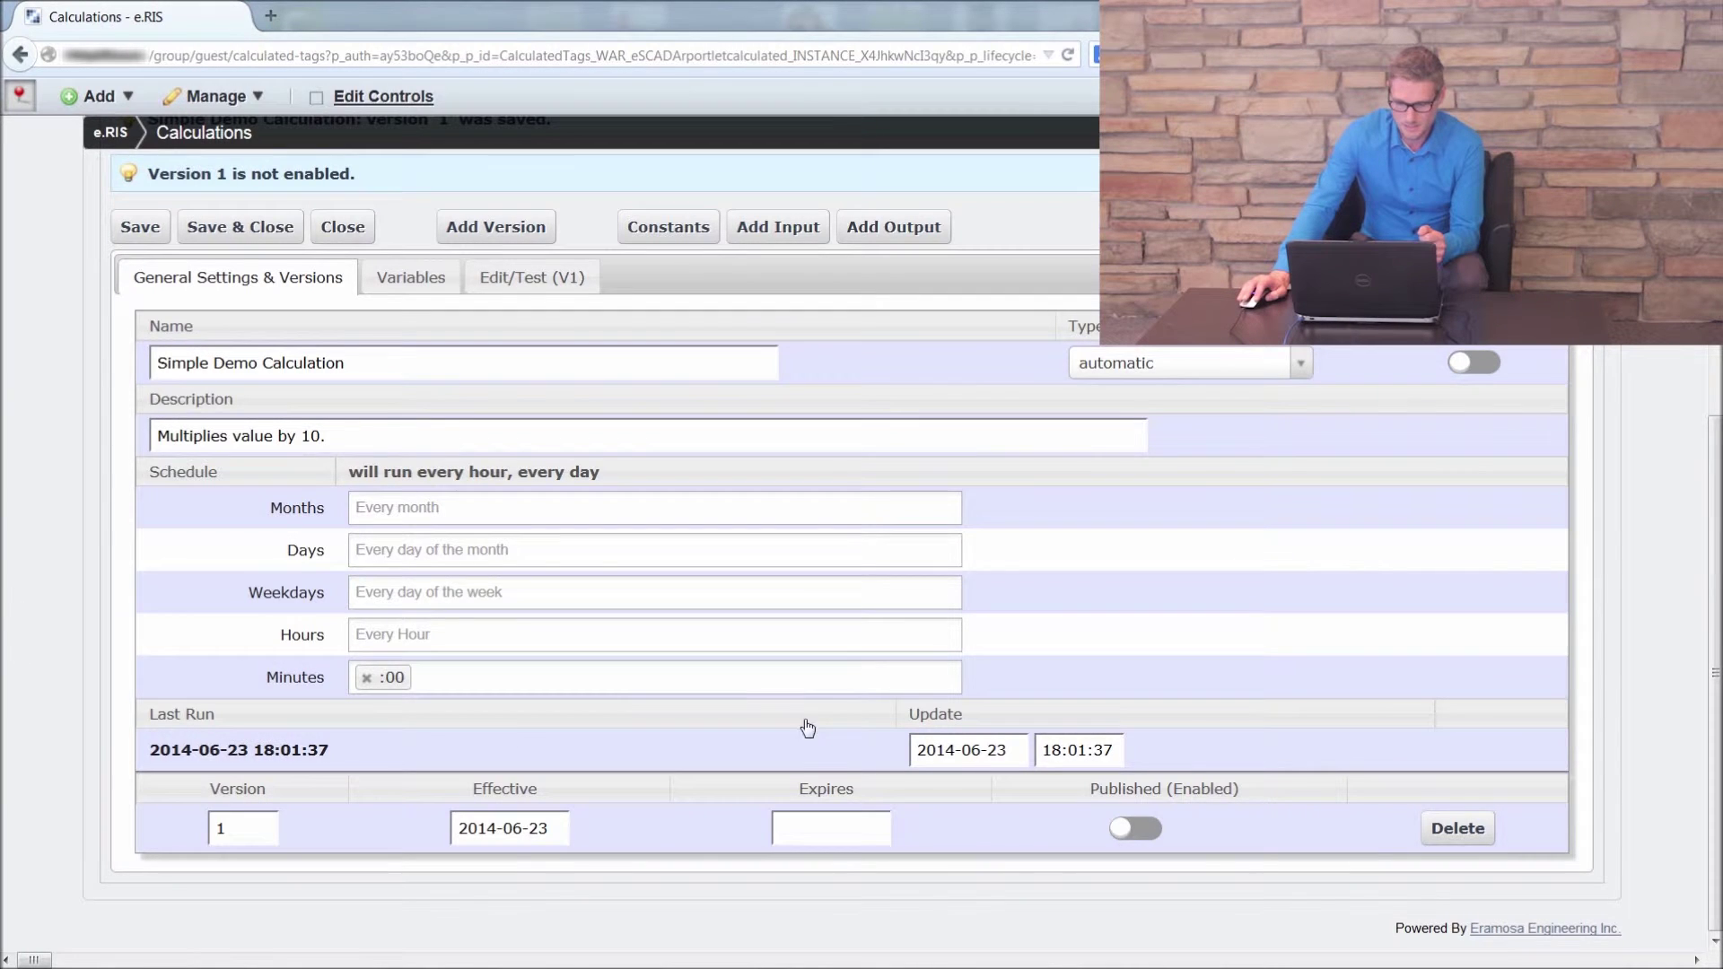
Step: Update the calculation's last run to 2009-09-01 at 00:00:00 and save the calculation
click(973, 752)
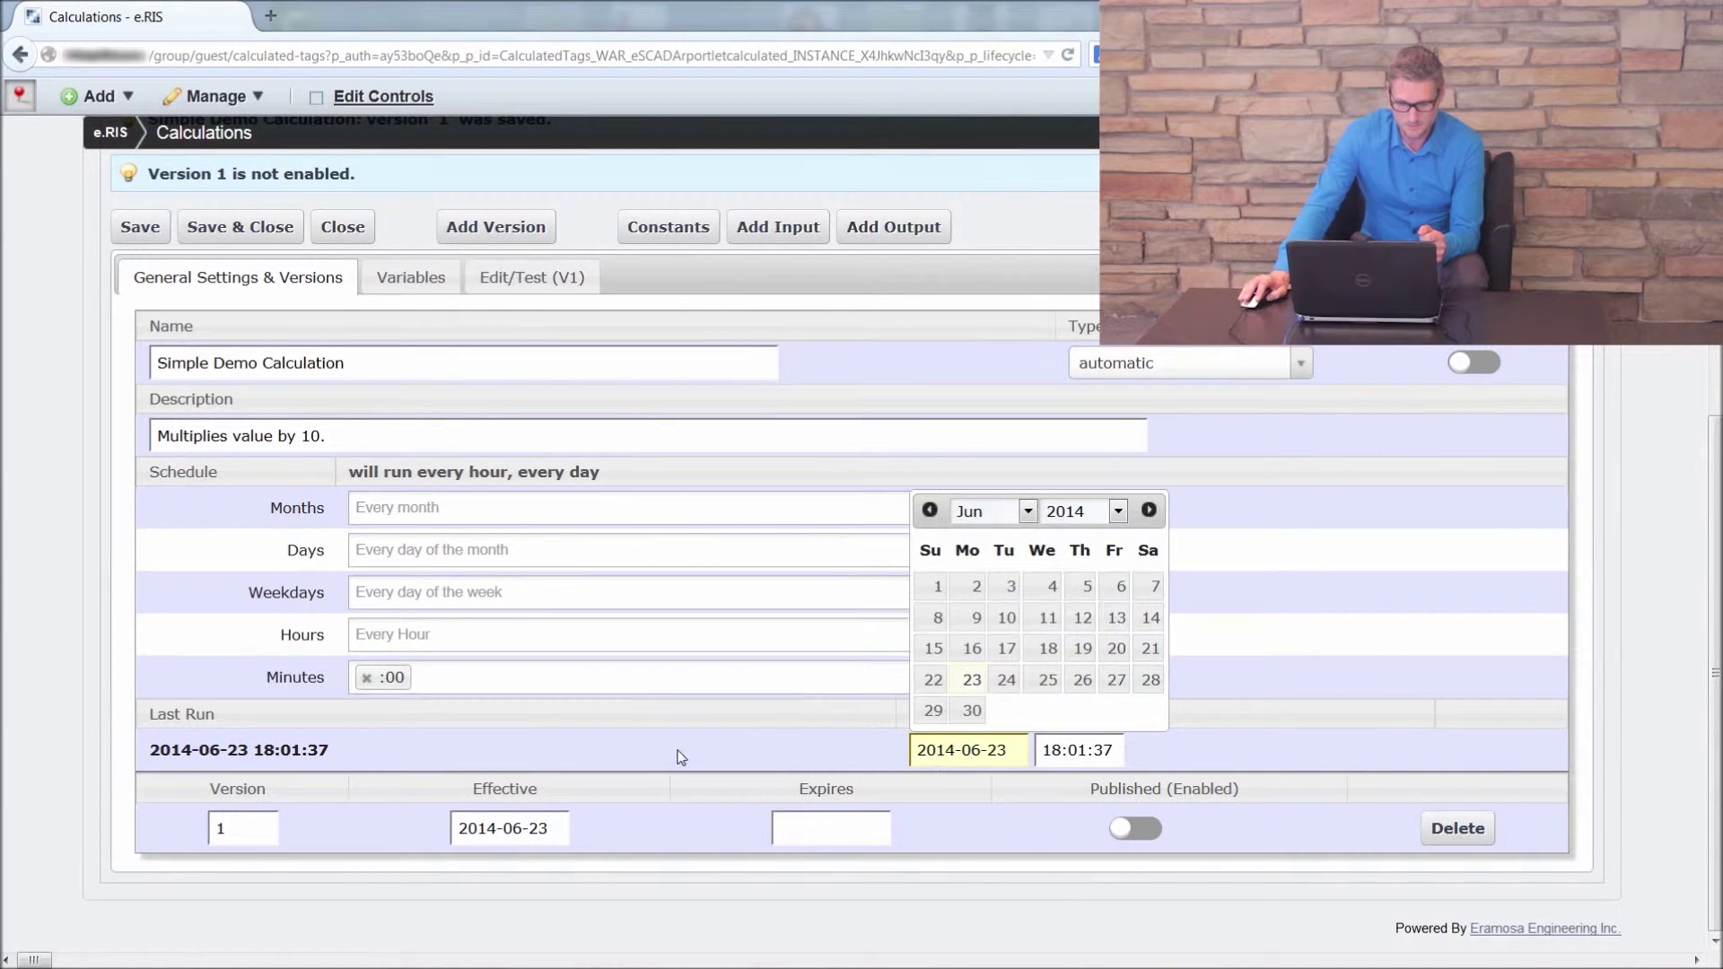
click(722, 755)
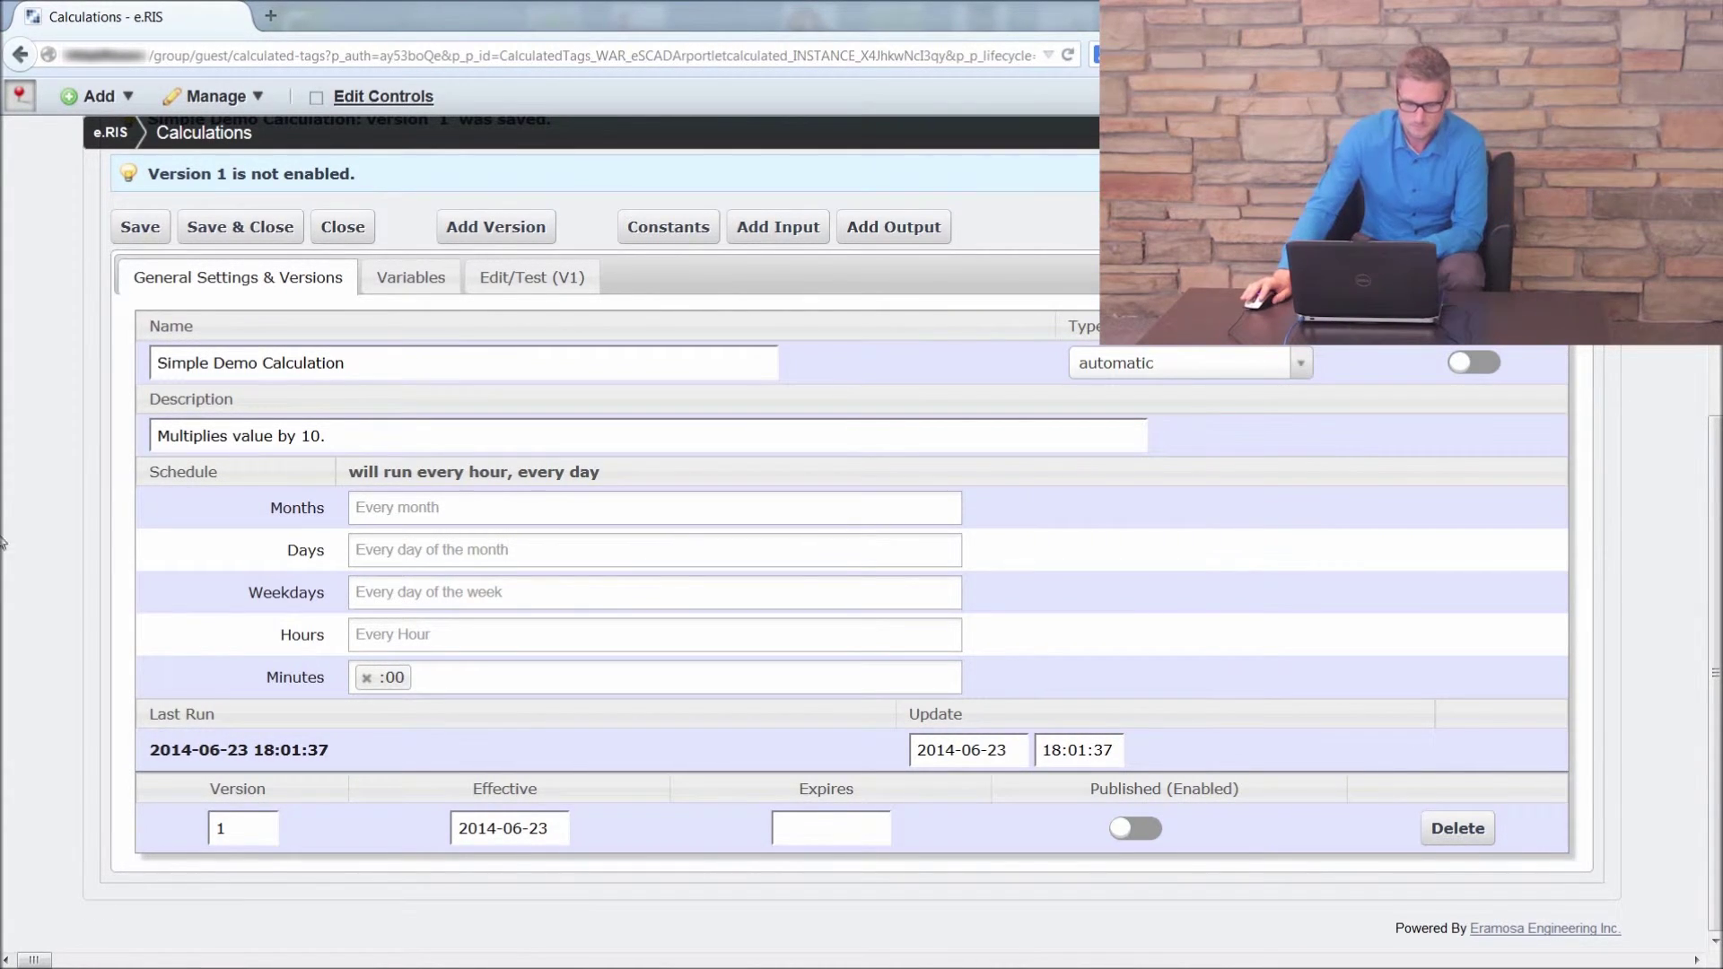
click(978, 758)
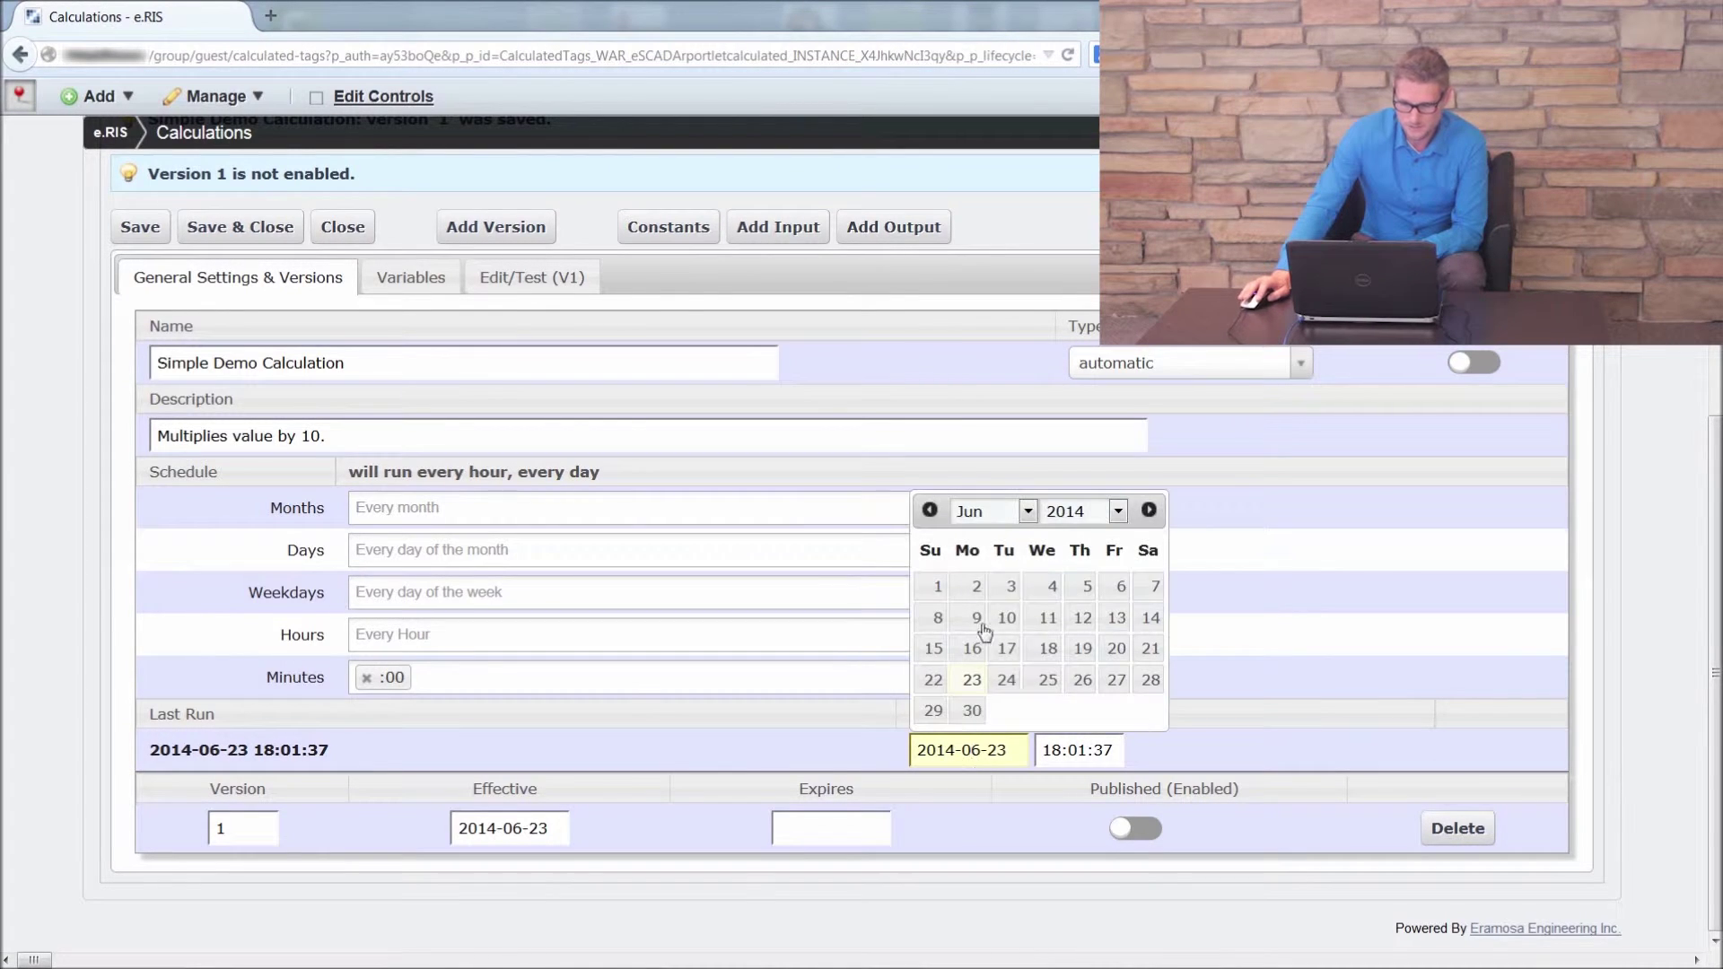
click(1118, 511)
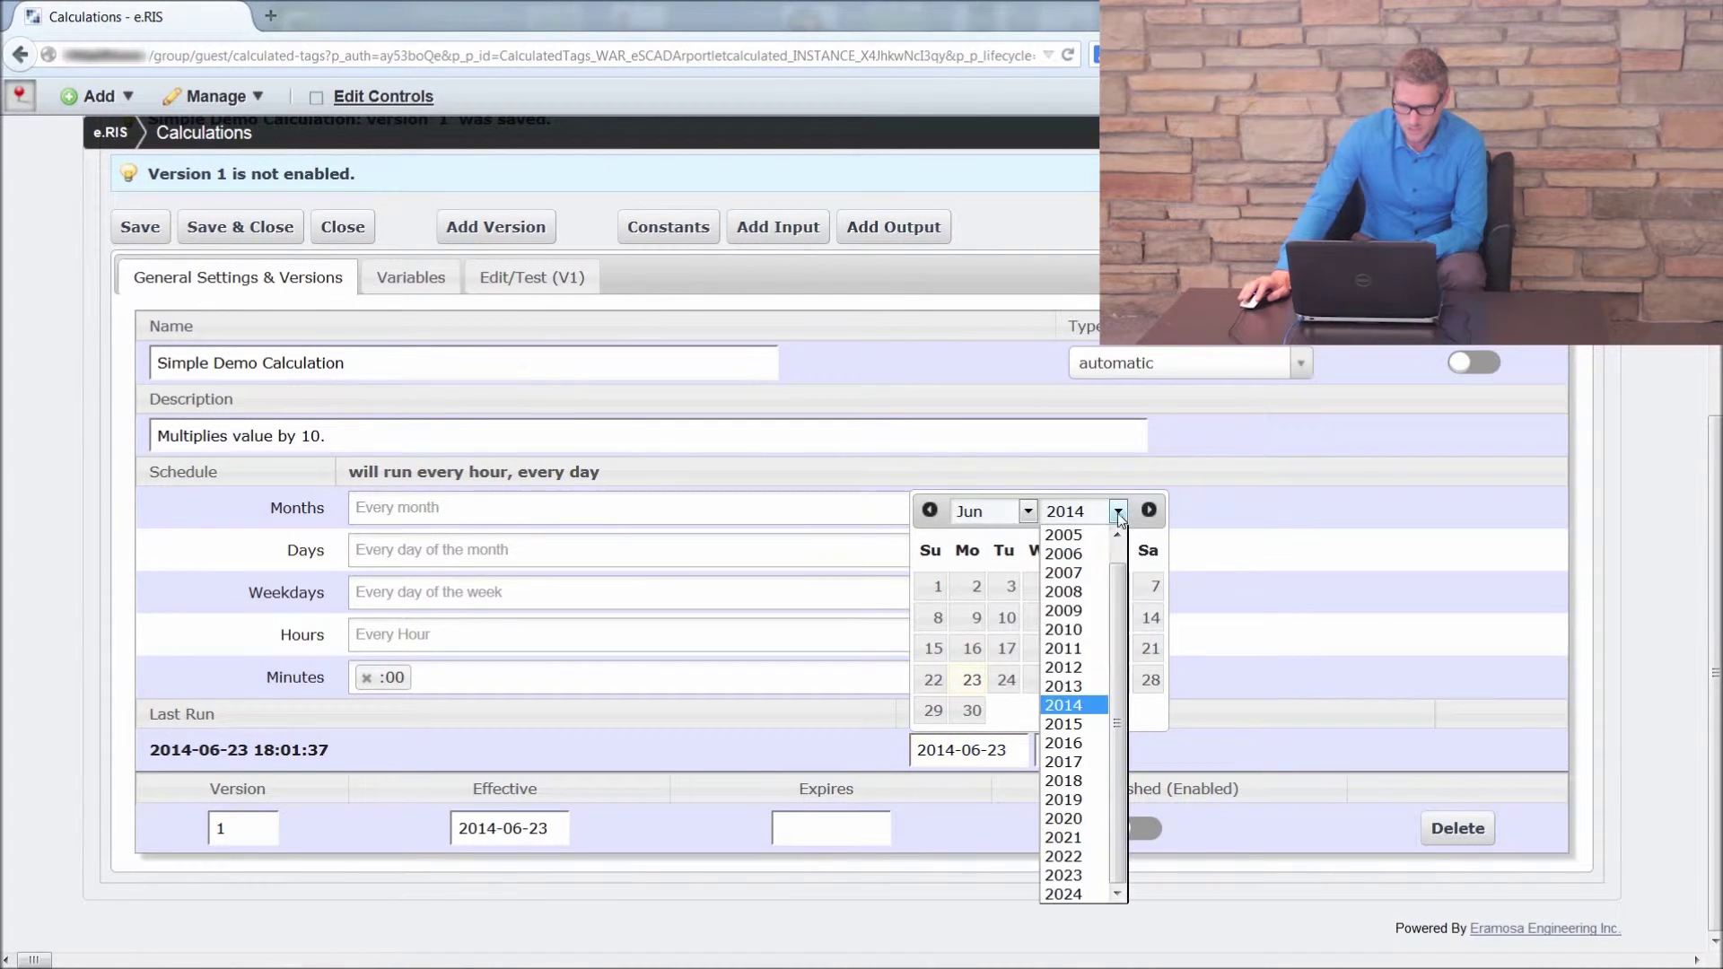
click(1024, 517)
click(992, 690)
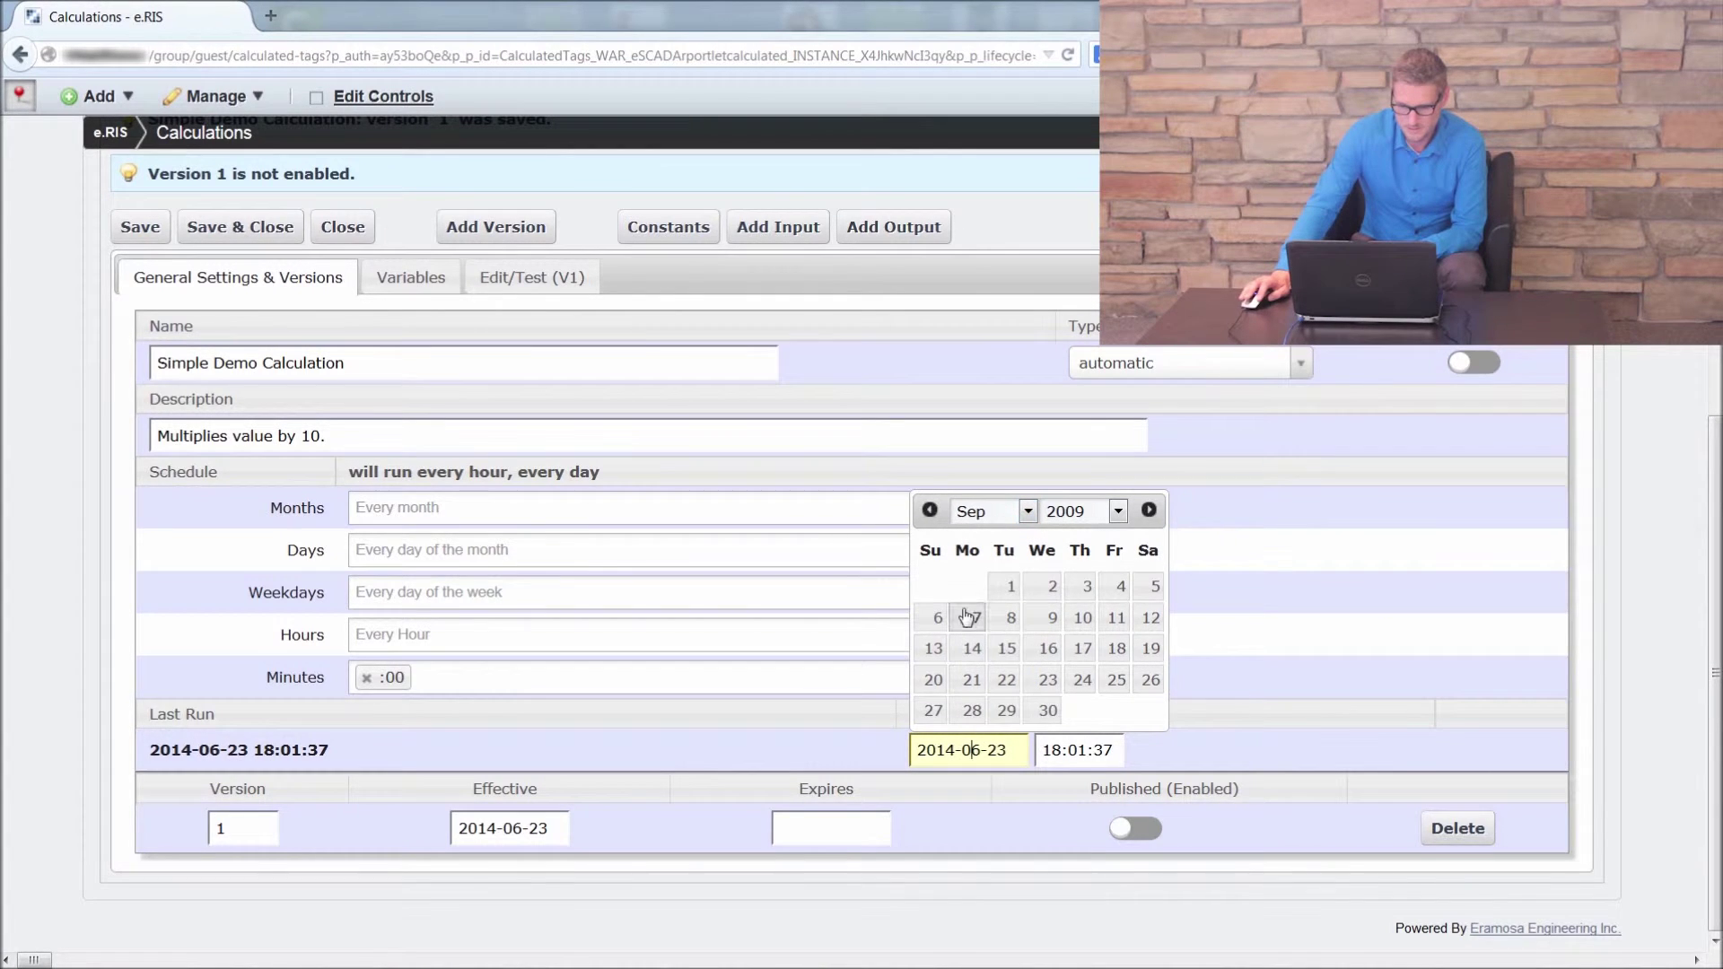
click(1004, 588)
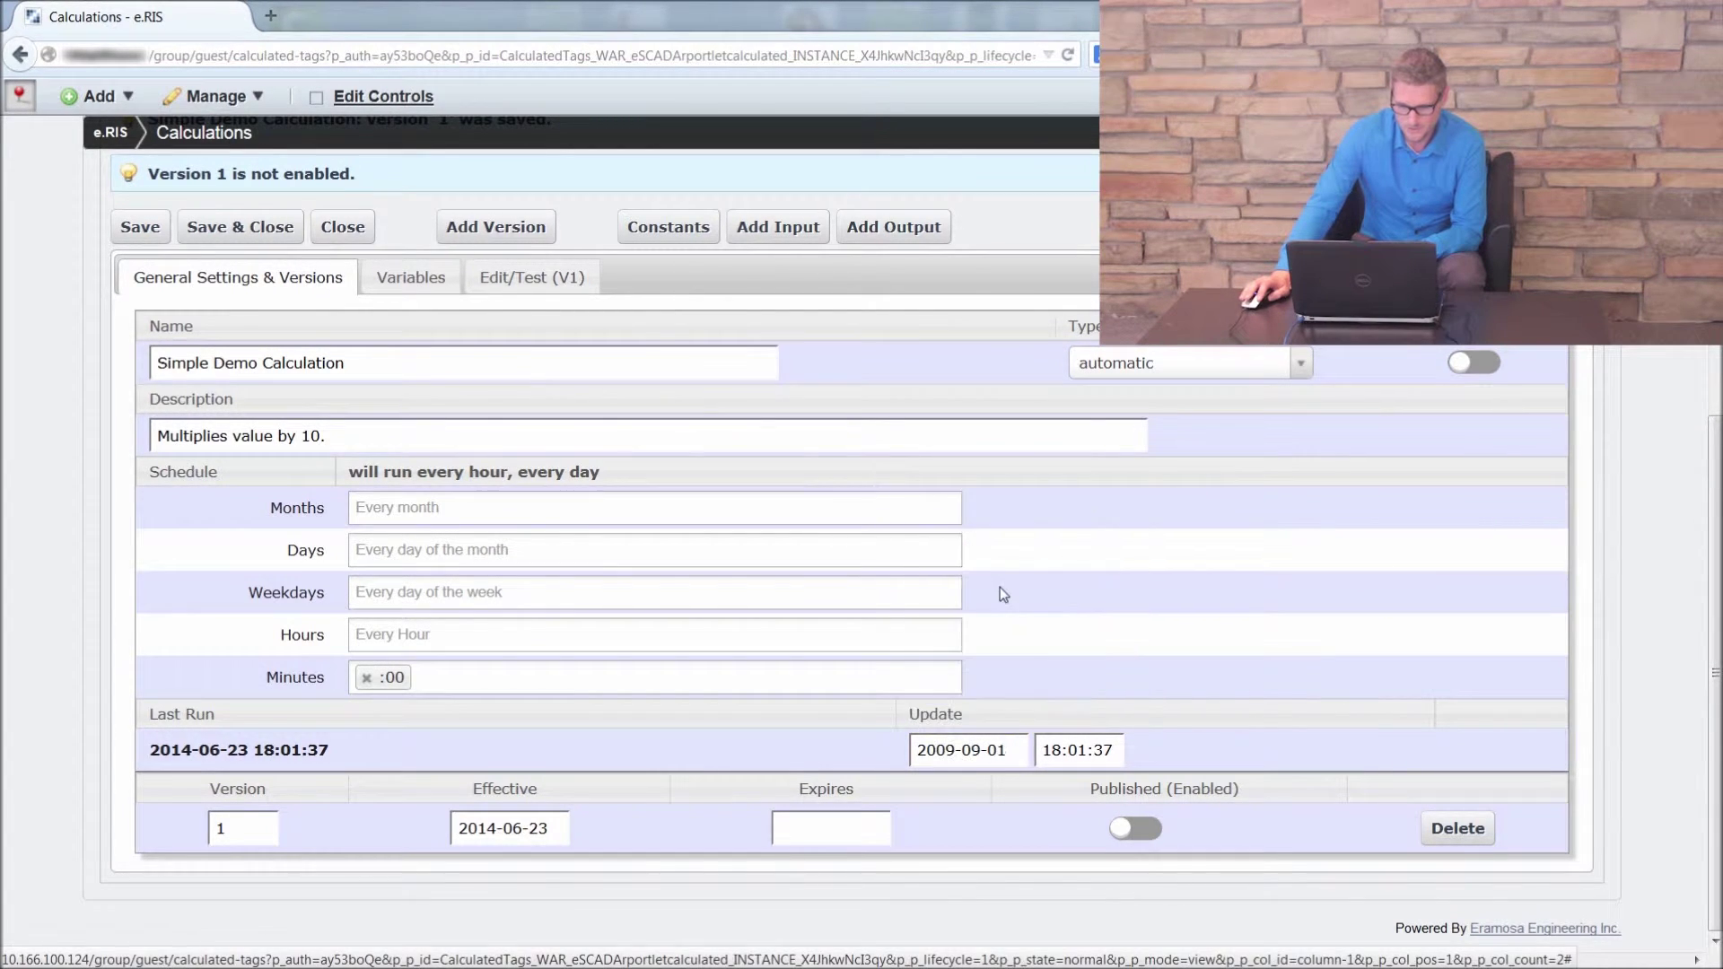
click(1069, 759)
click(1059, 560)
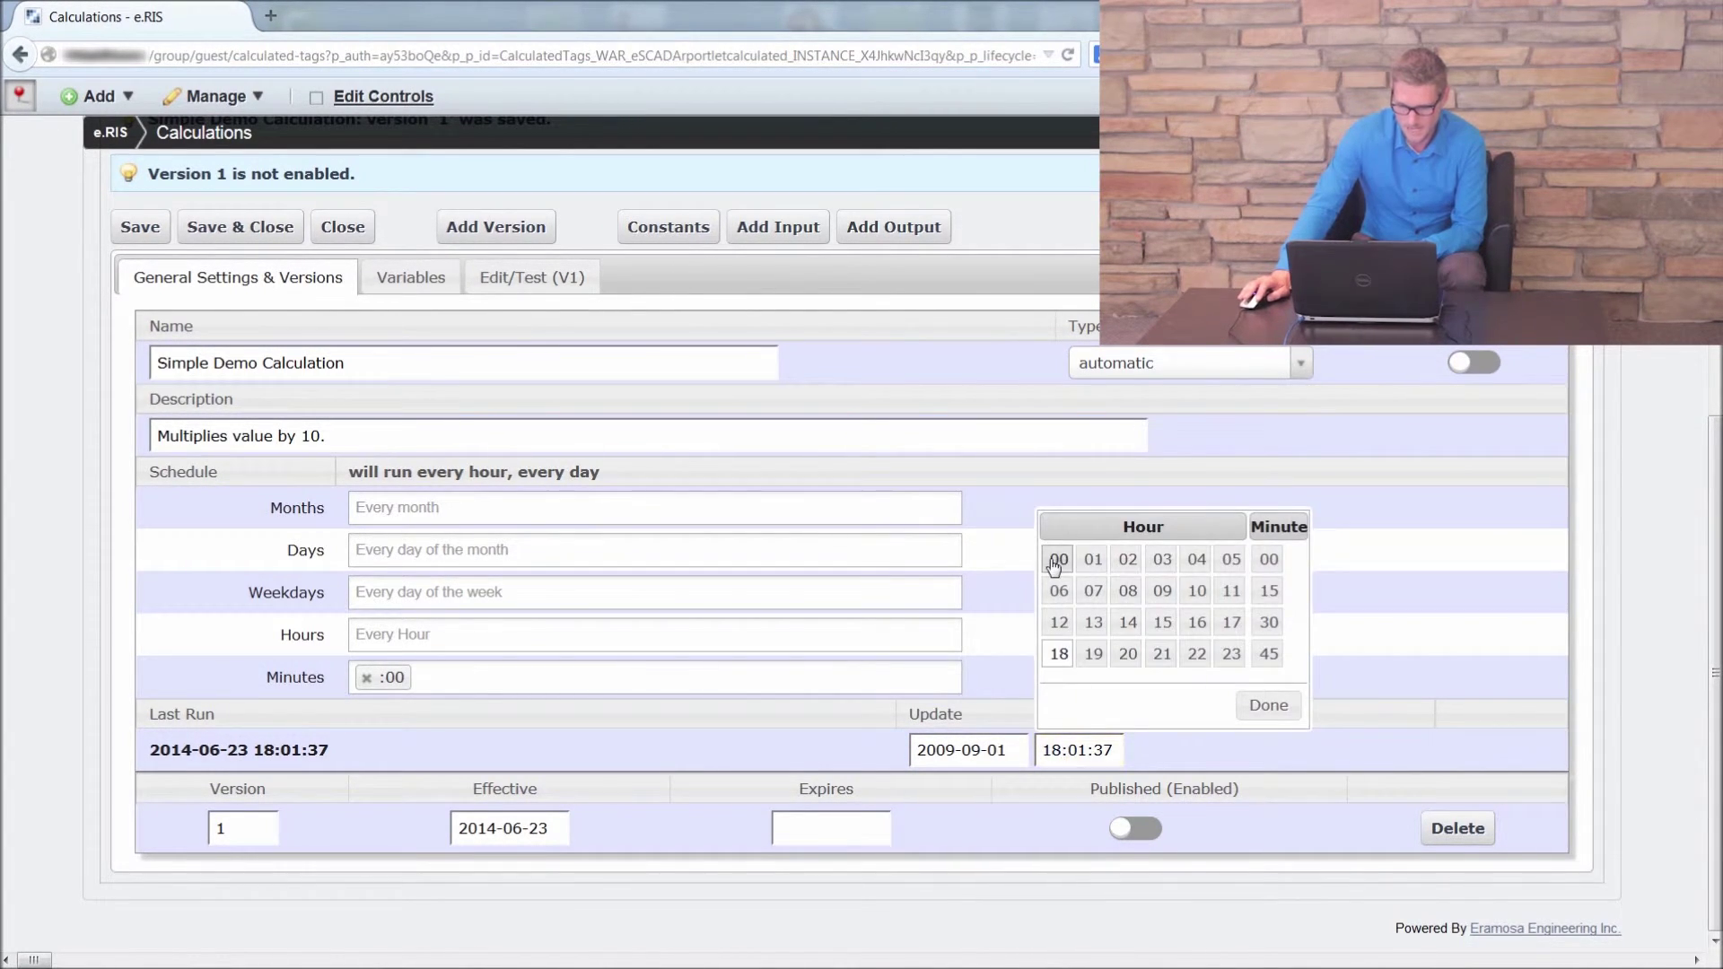
click(1268, 562)
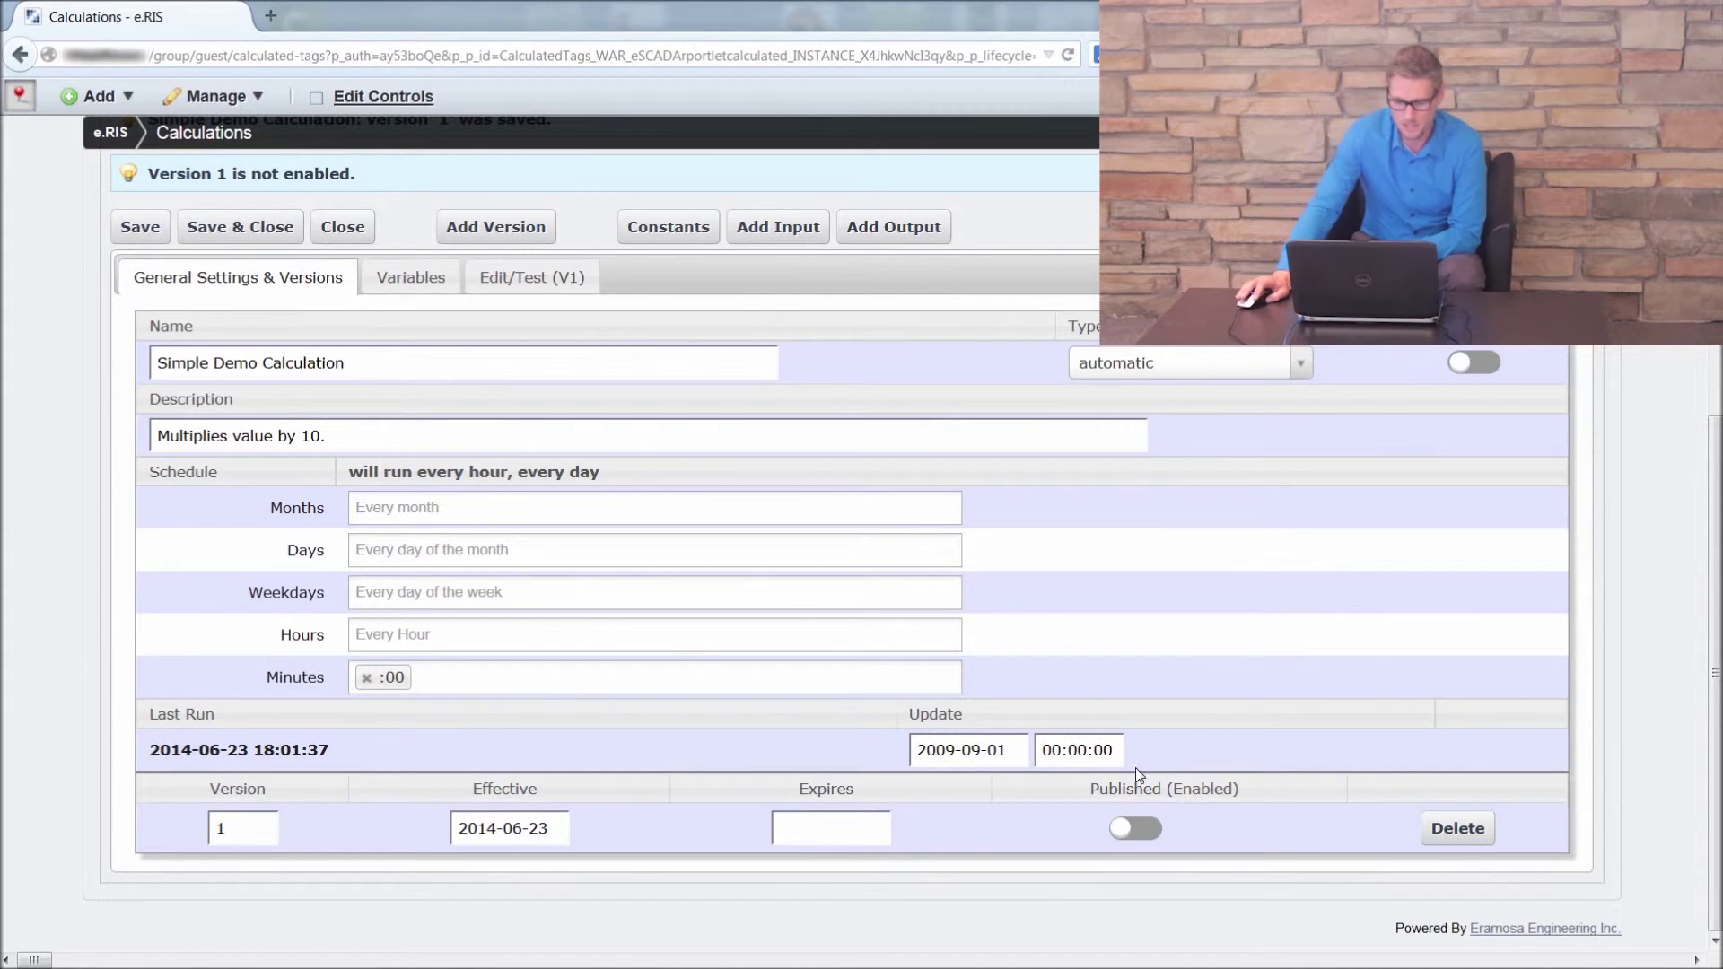
click(137, 229)
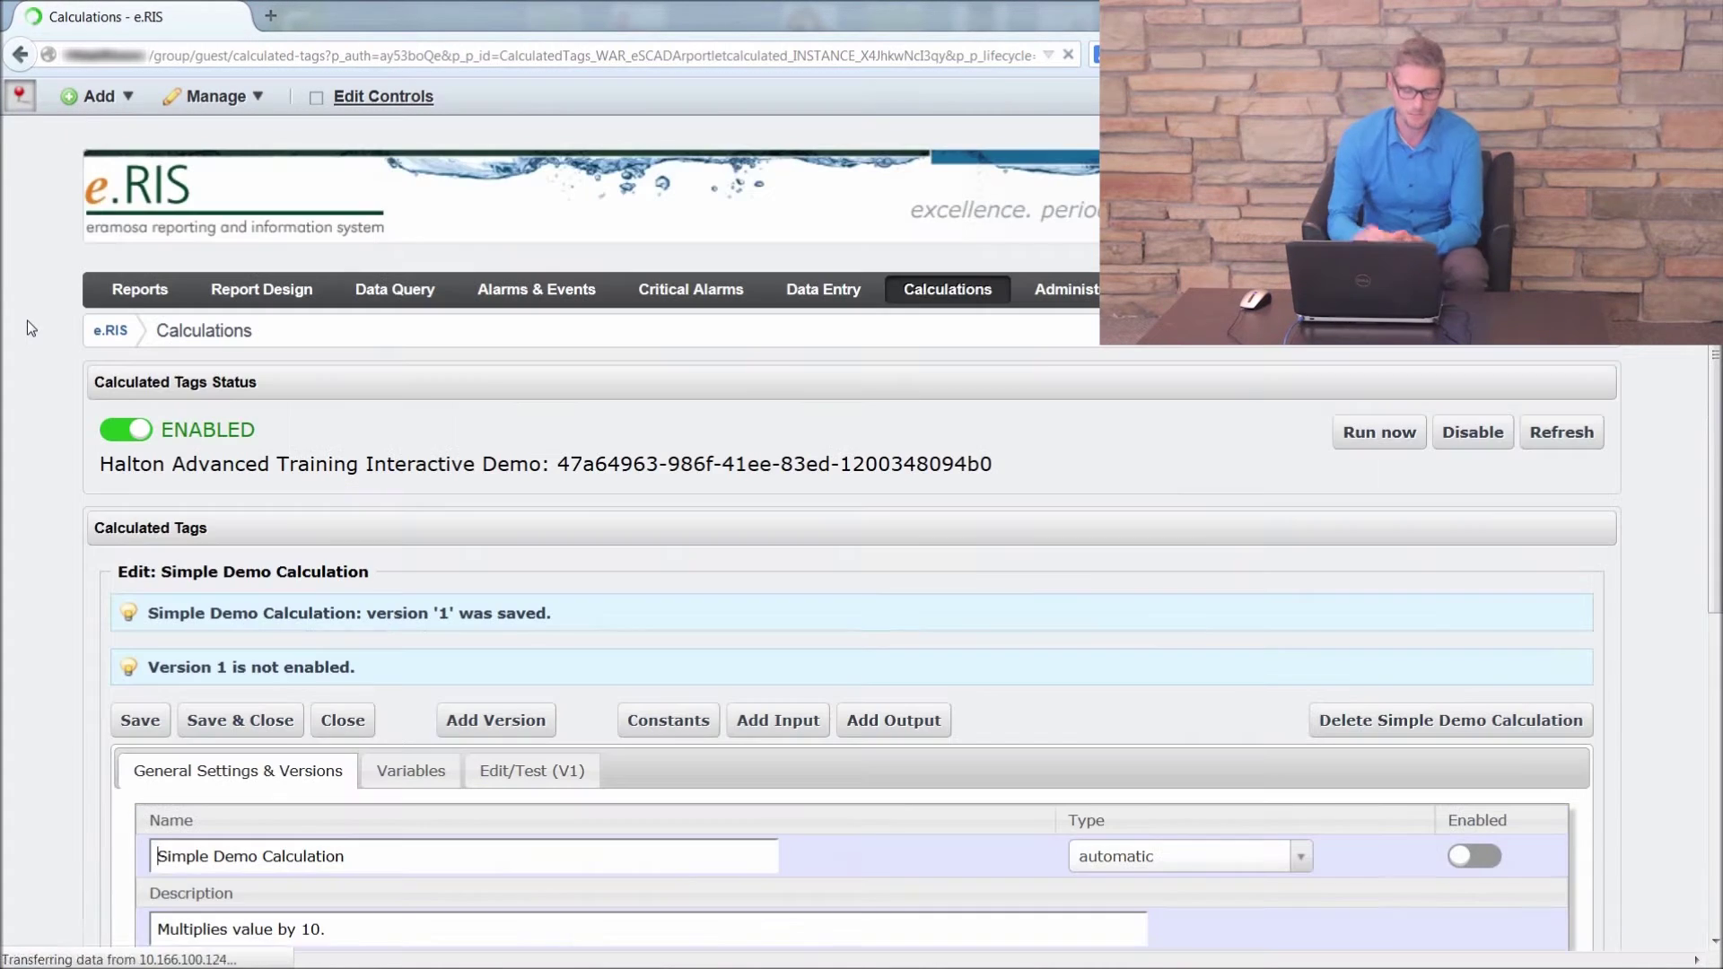
Step: Set the effective date of version 1 to 2009-09-01
scroll(57, 368, down, 5)
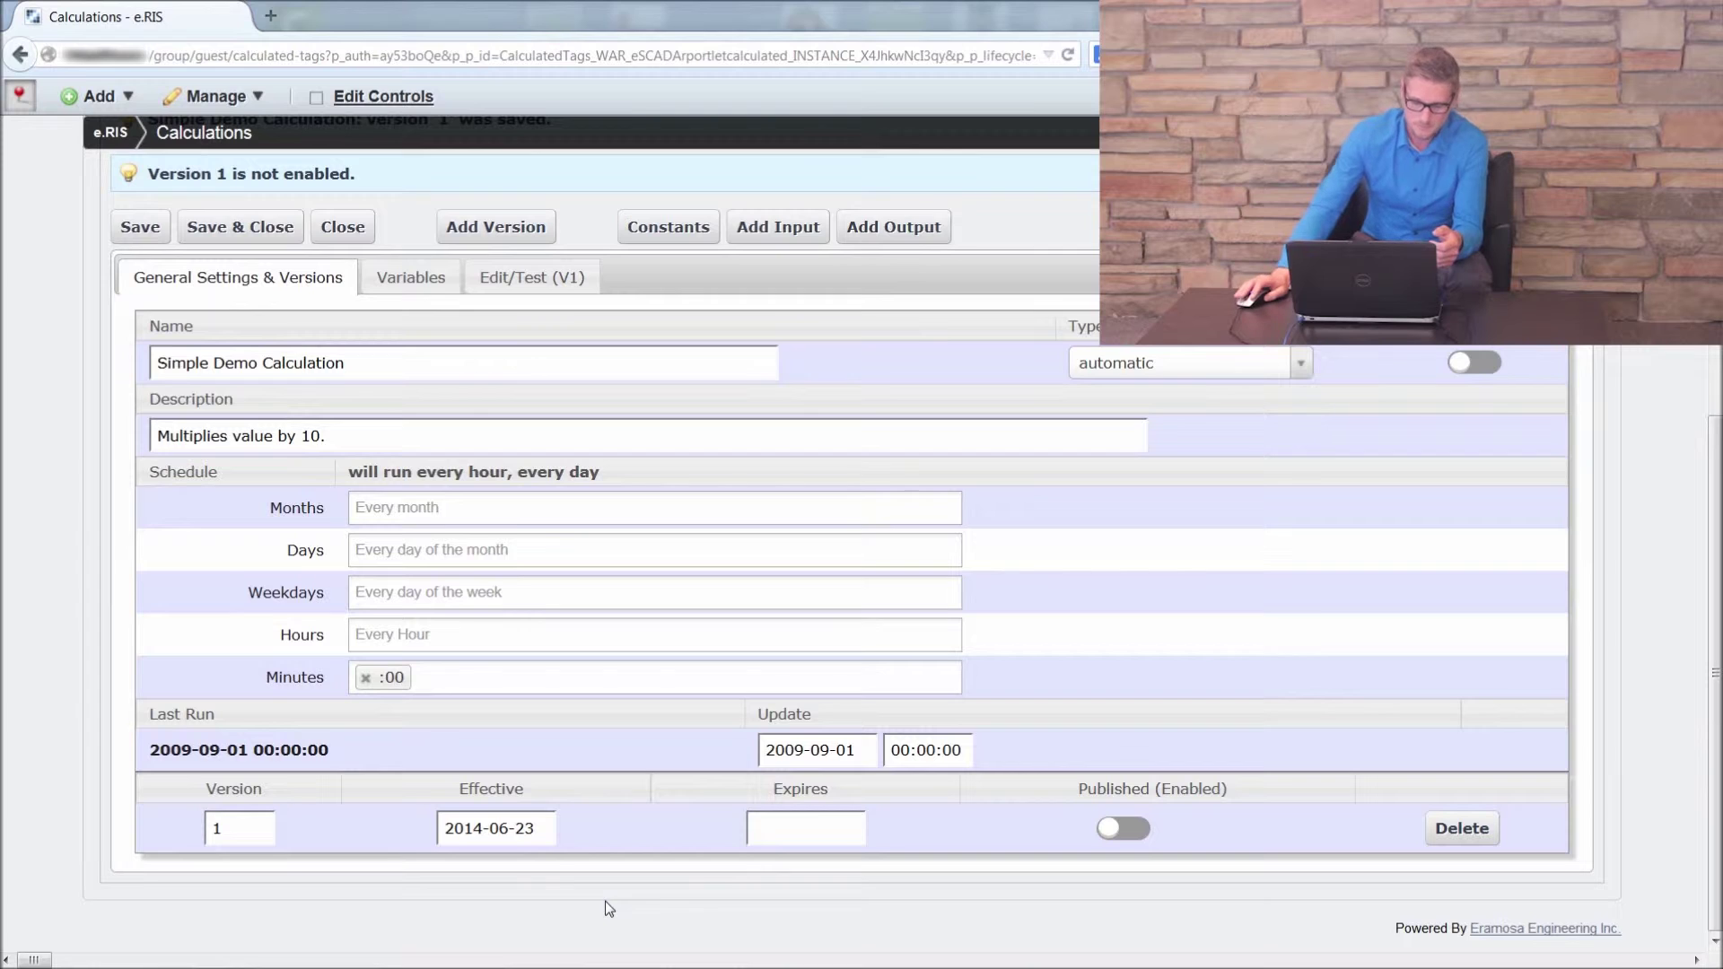
click(523, 833)
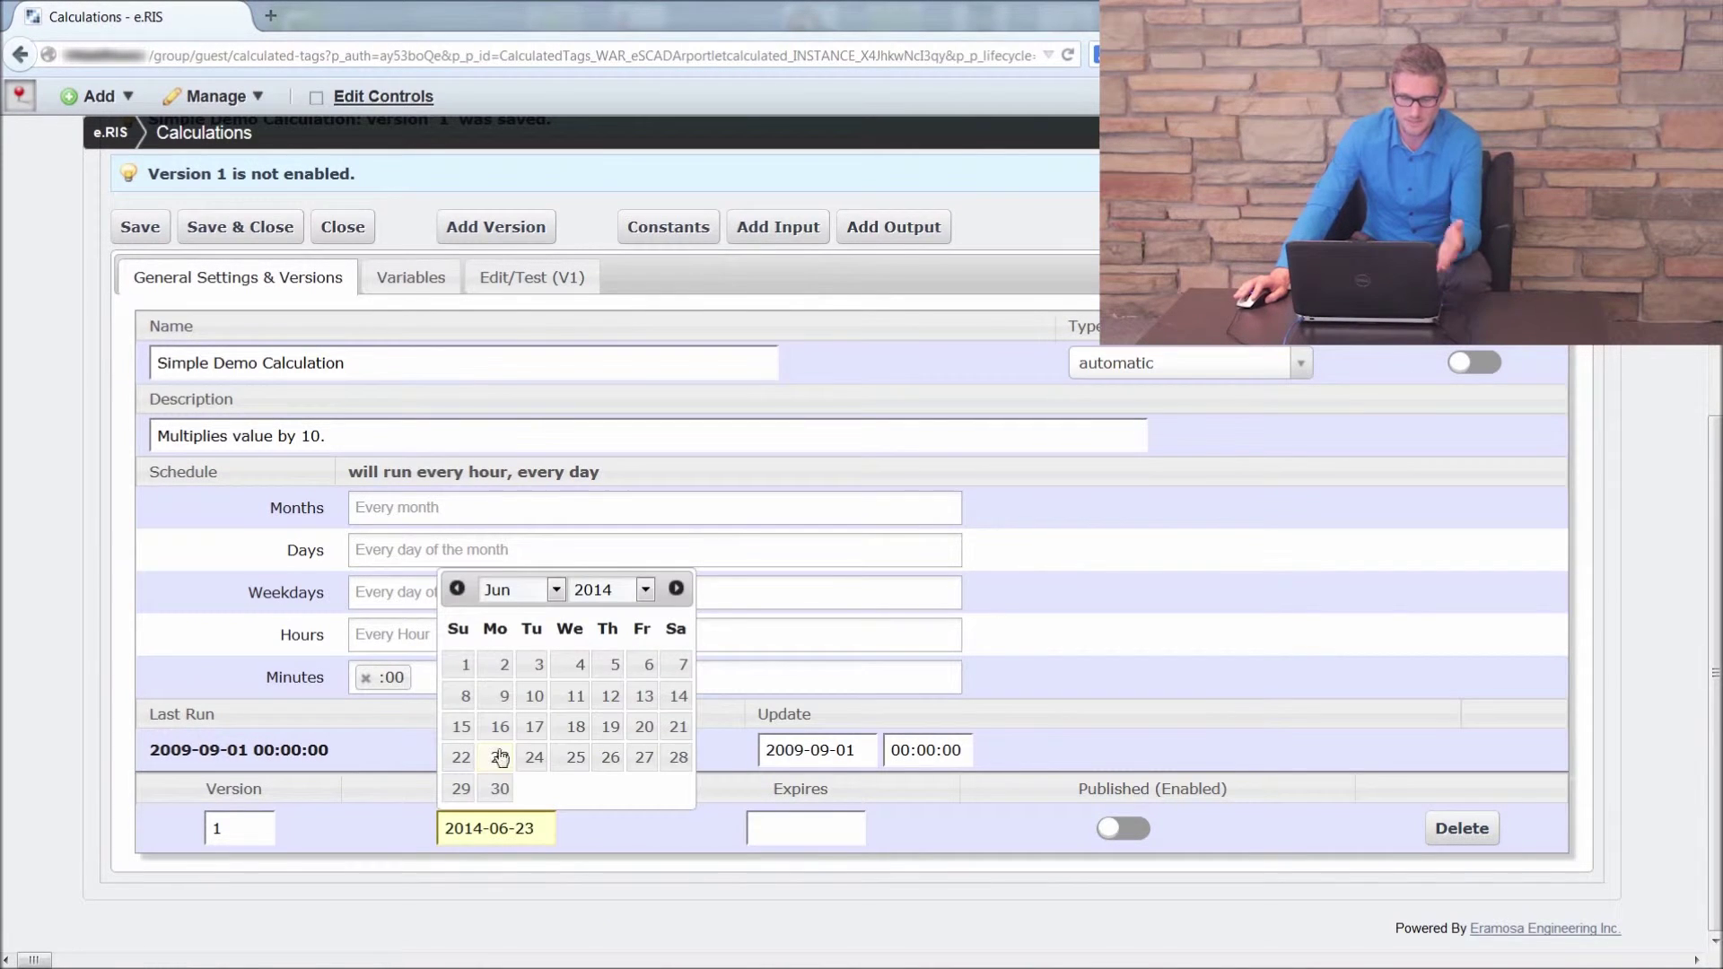
click(556, 591)
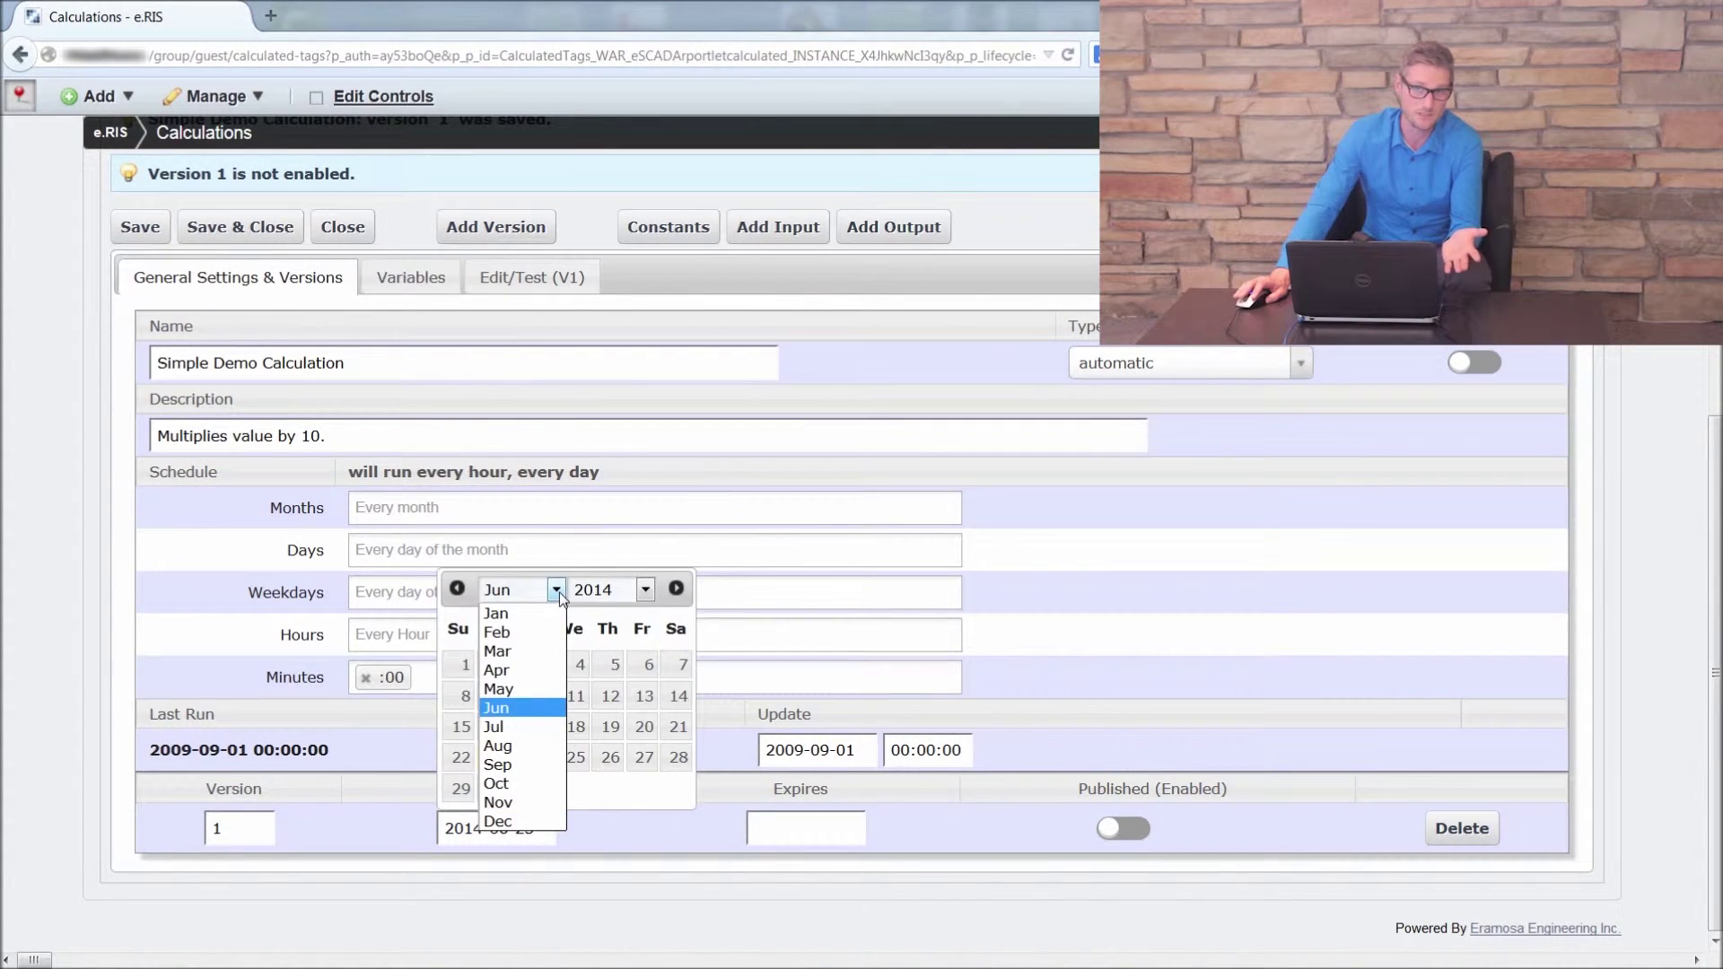
click(503, 765)
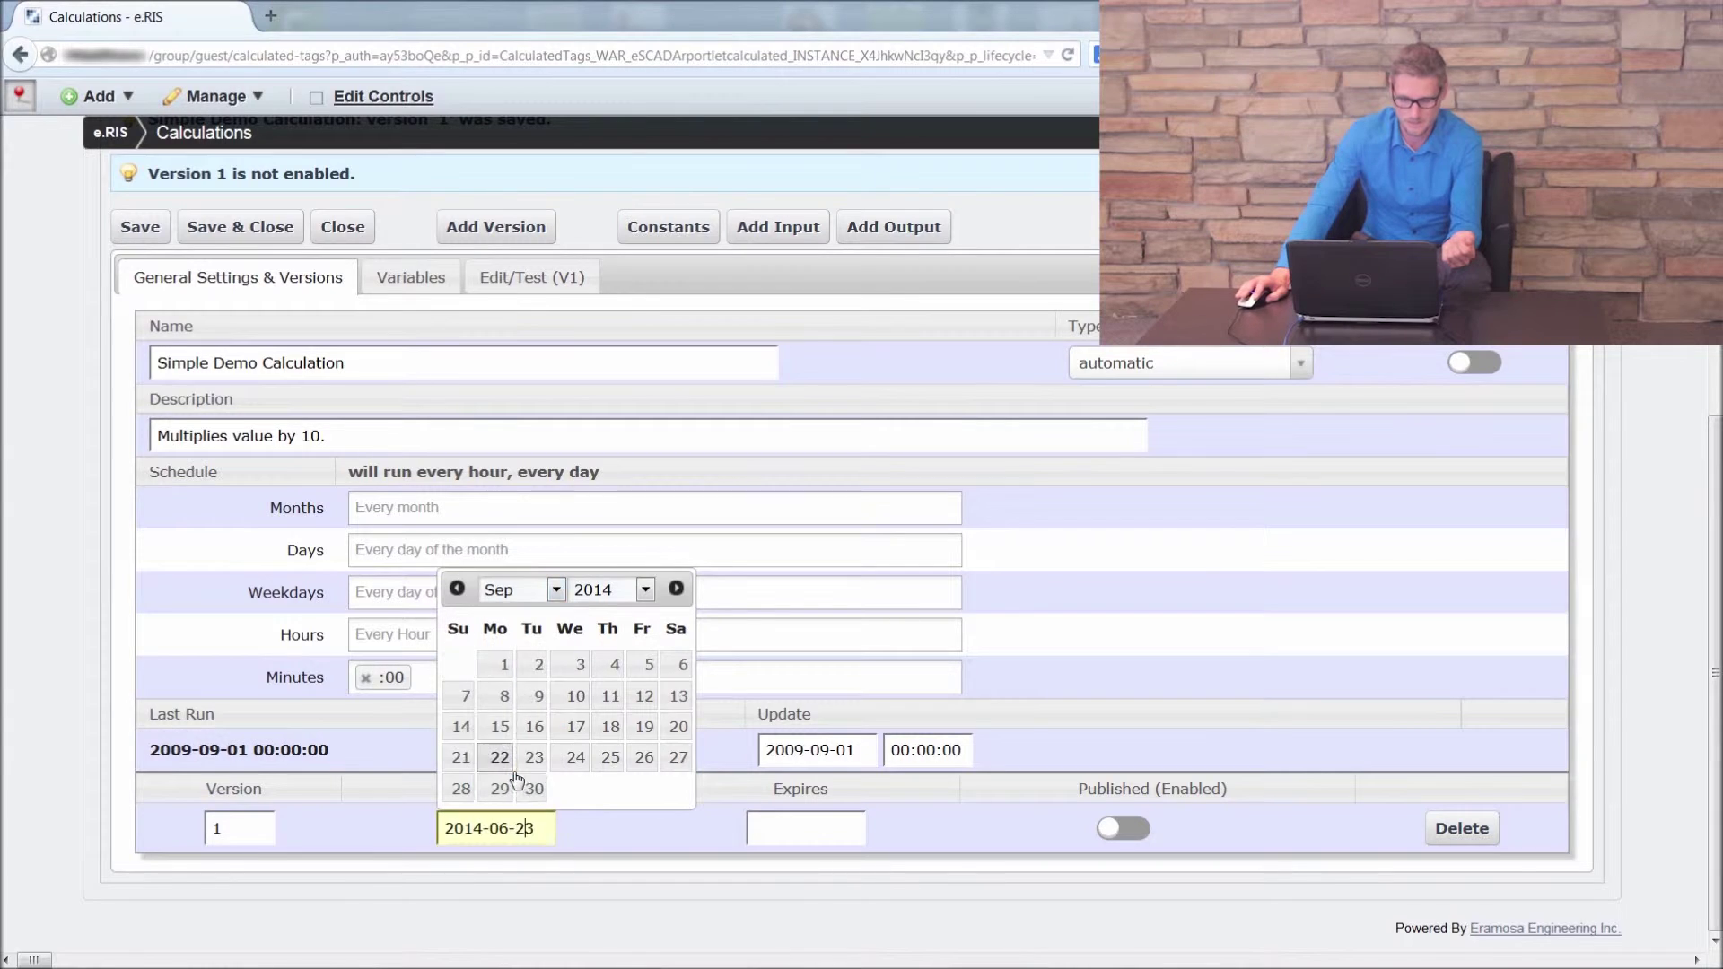
click(645, 590)
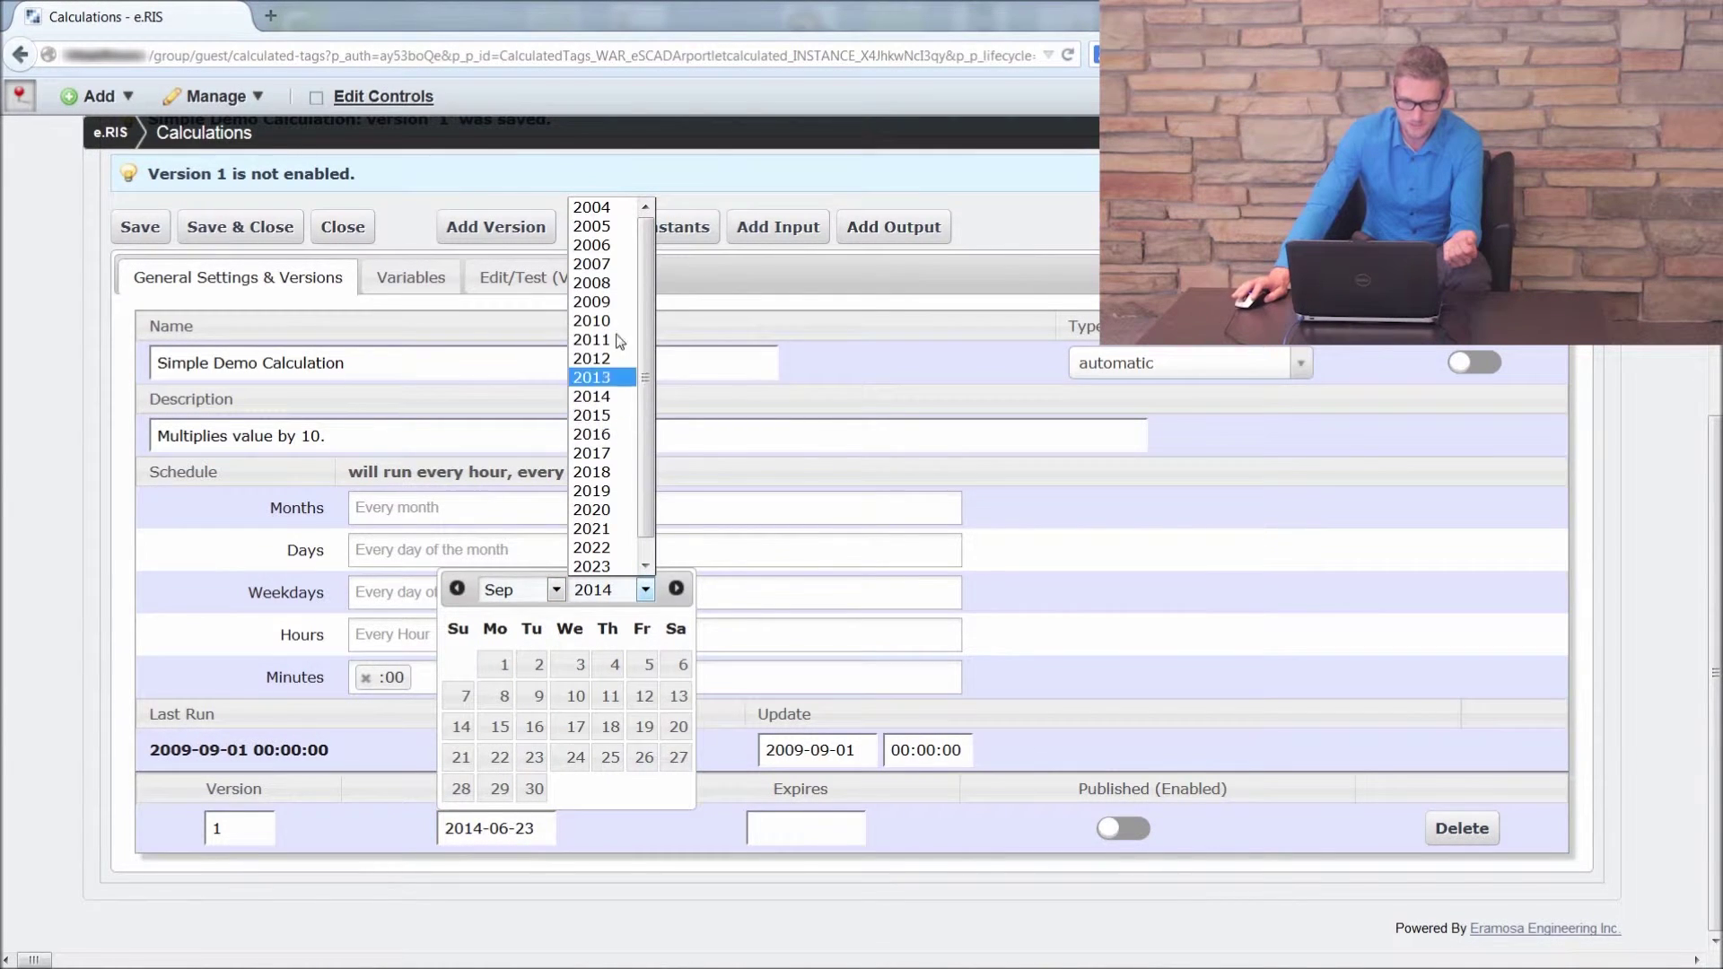
click(592, 302)
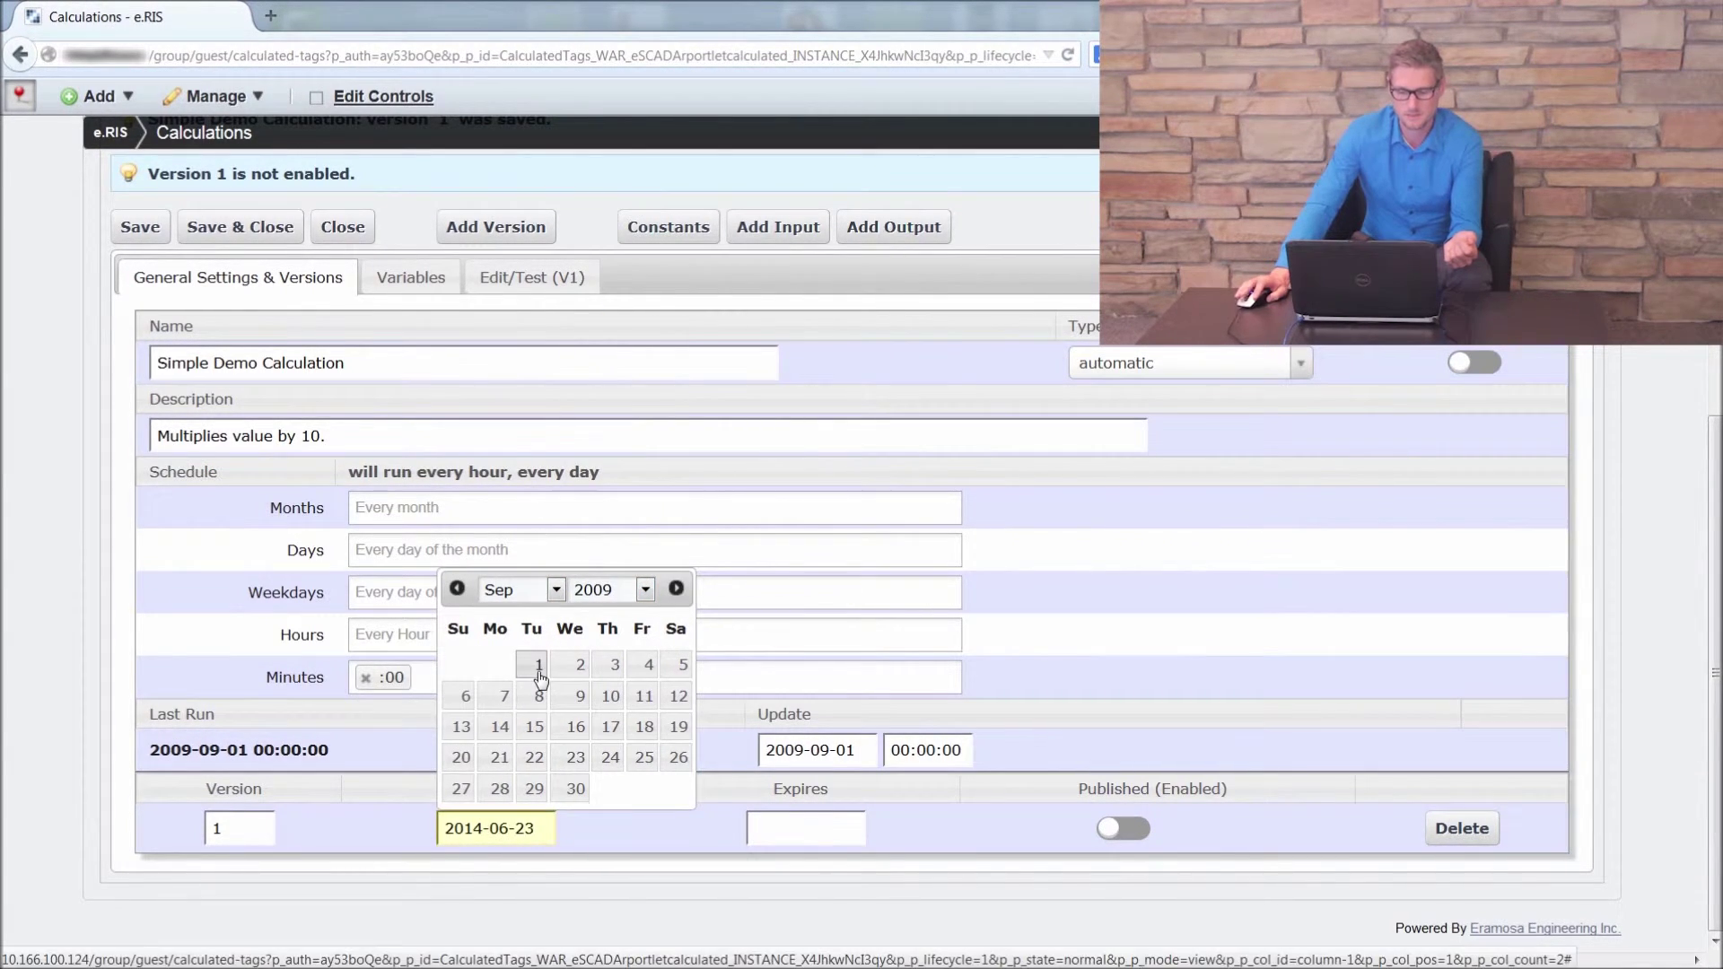
click(504, 666)
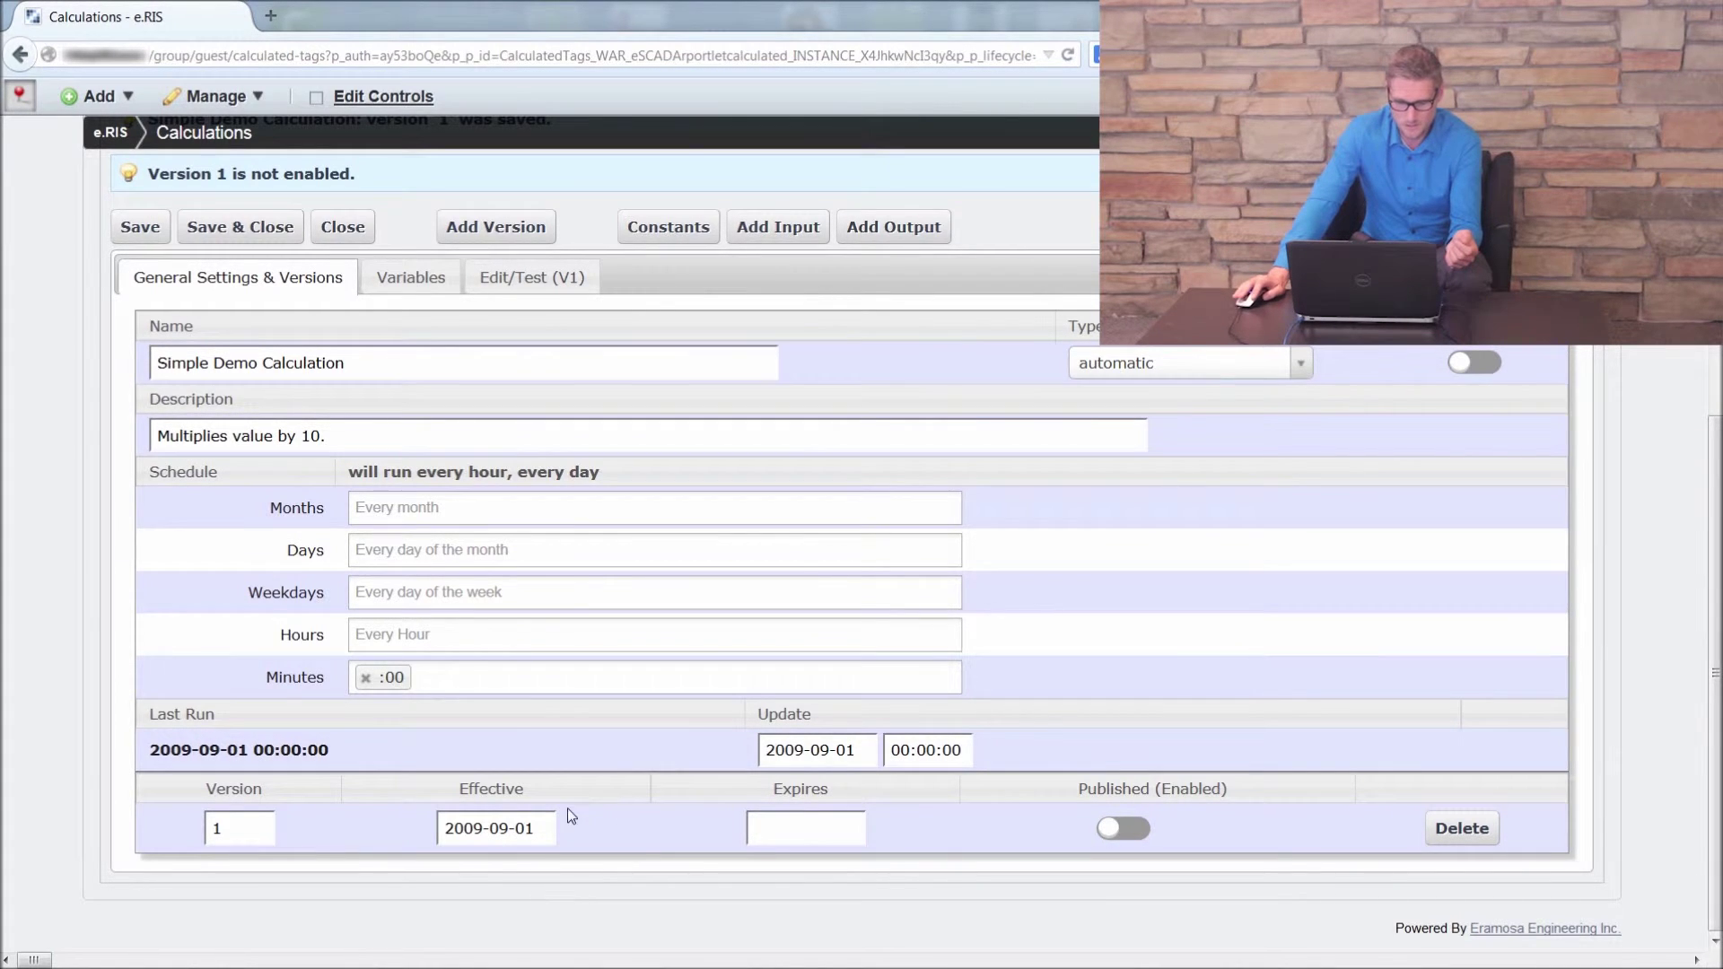
Step: Set the expiry date of version 1 to 2009-09-03 and save the calculation
click(786, 827)
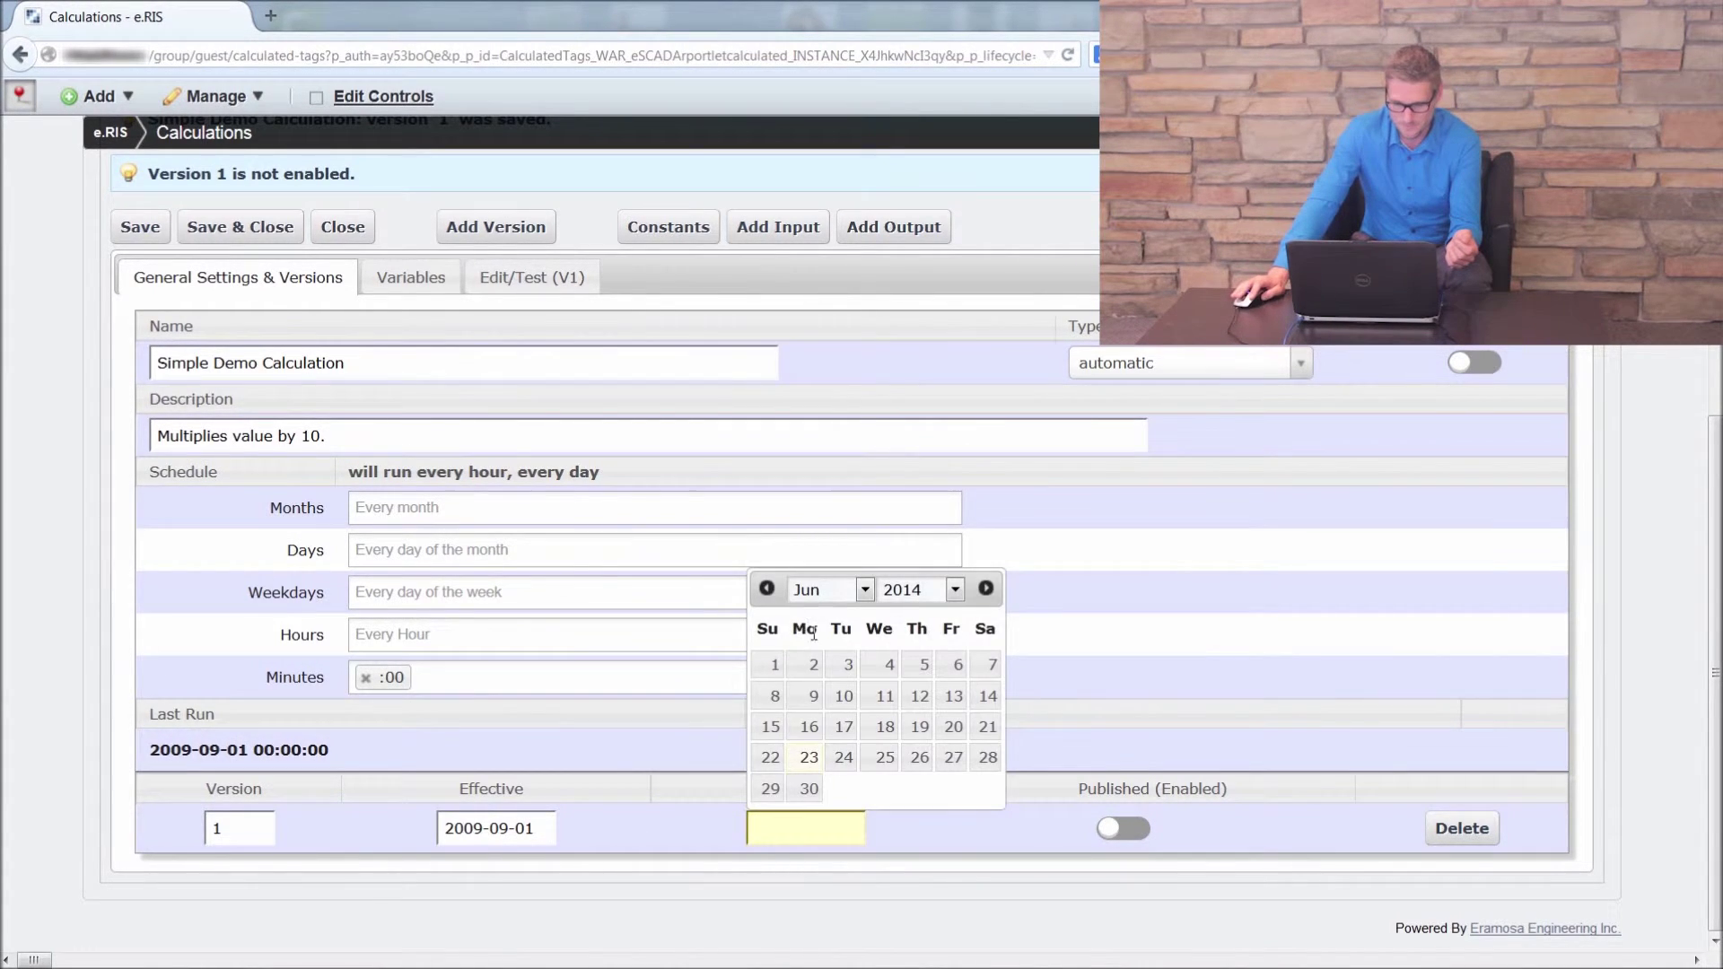
click(866, 589)
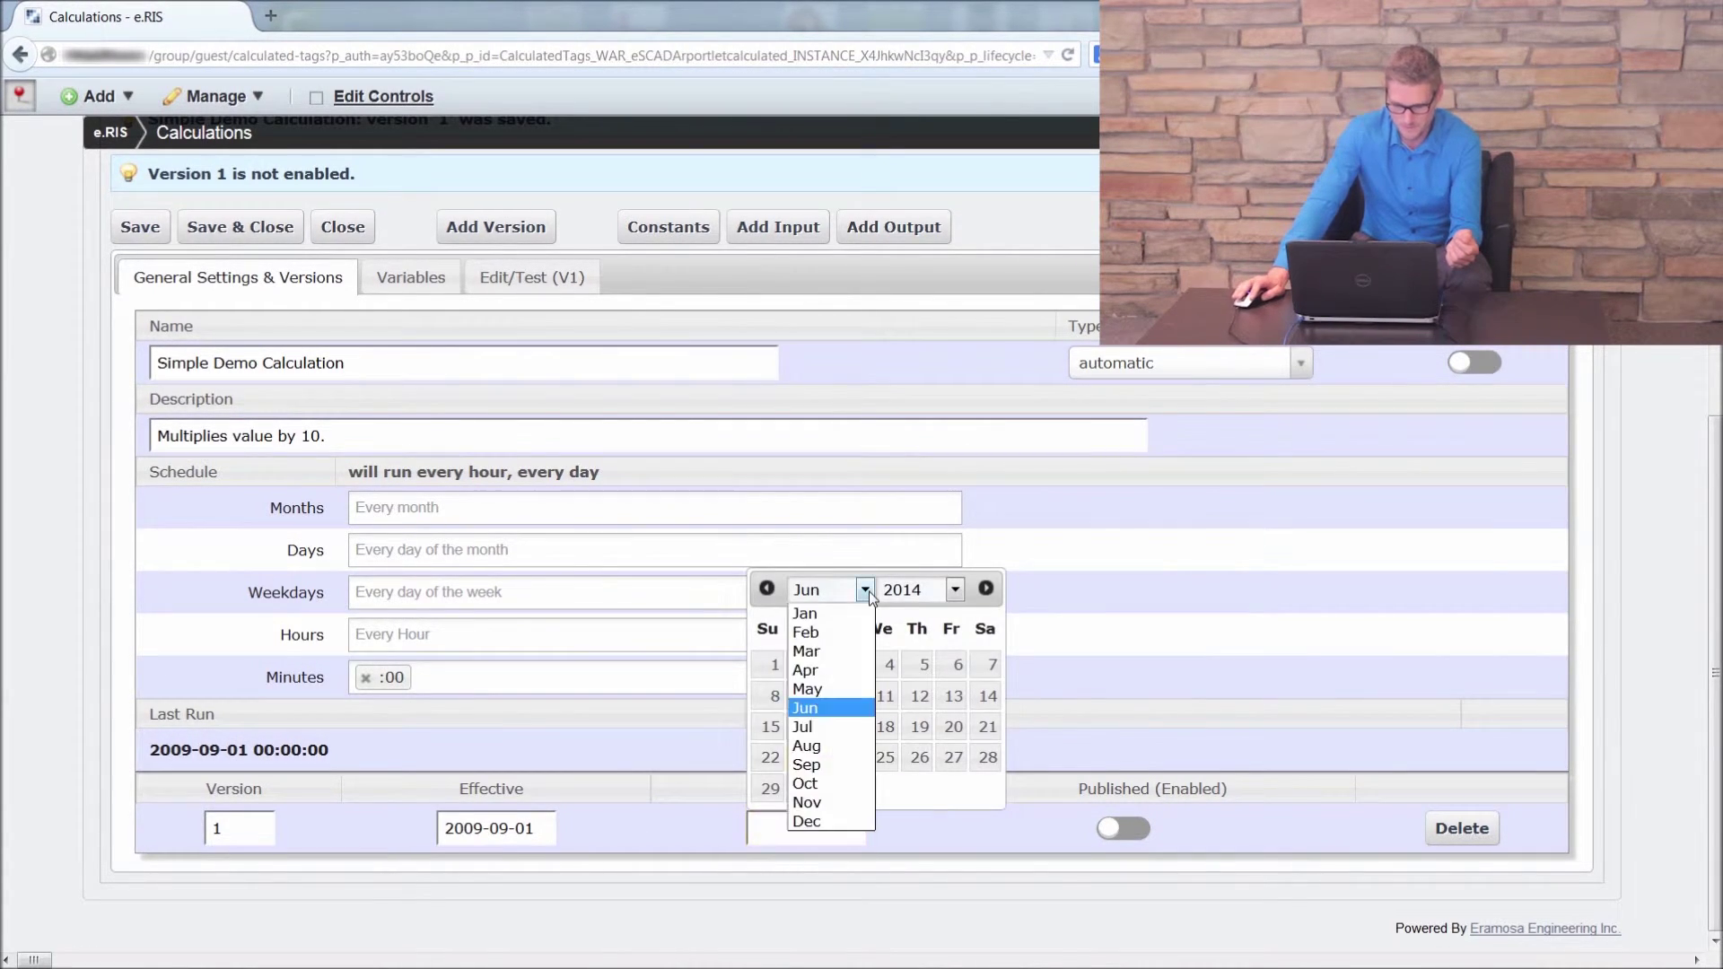
click(848, 765)
click(956, 589)
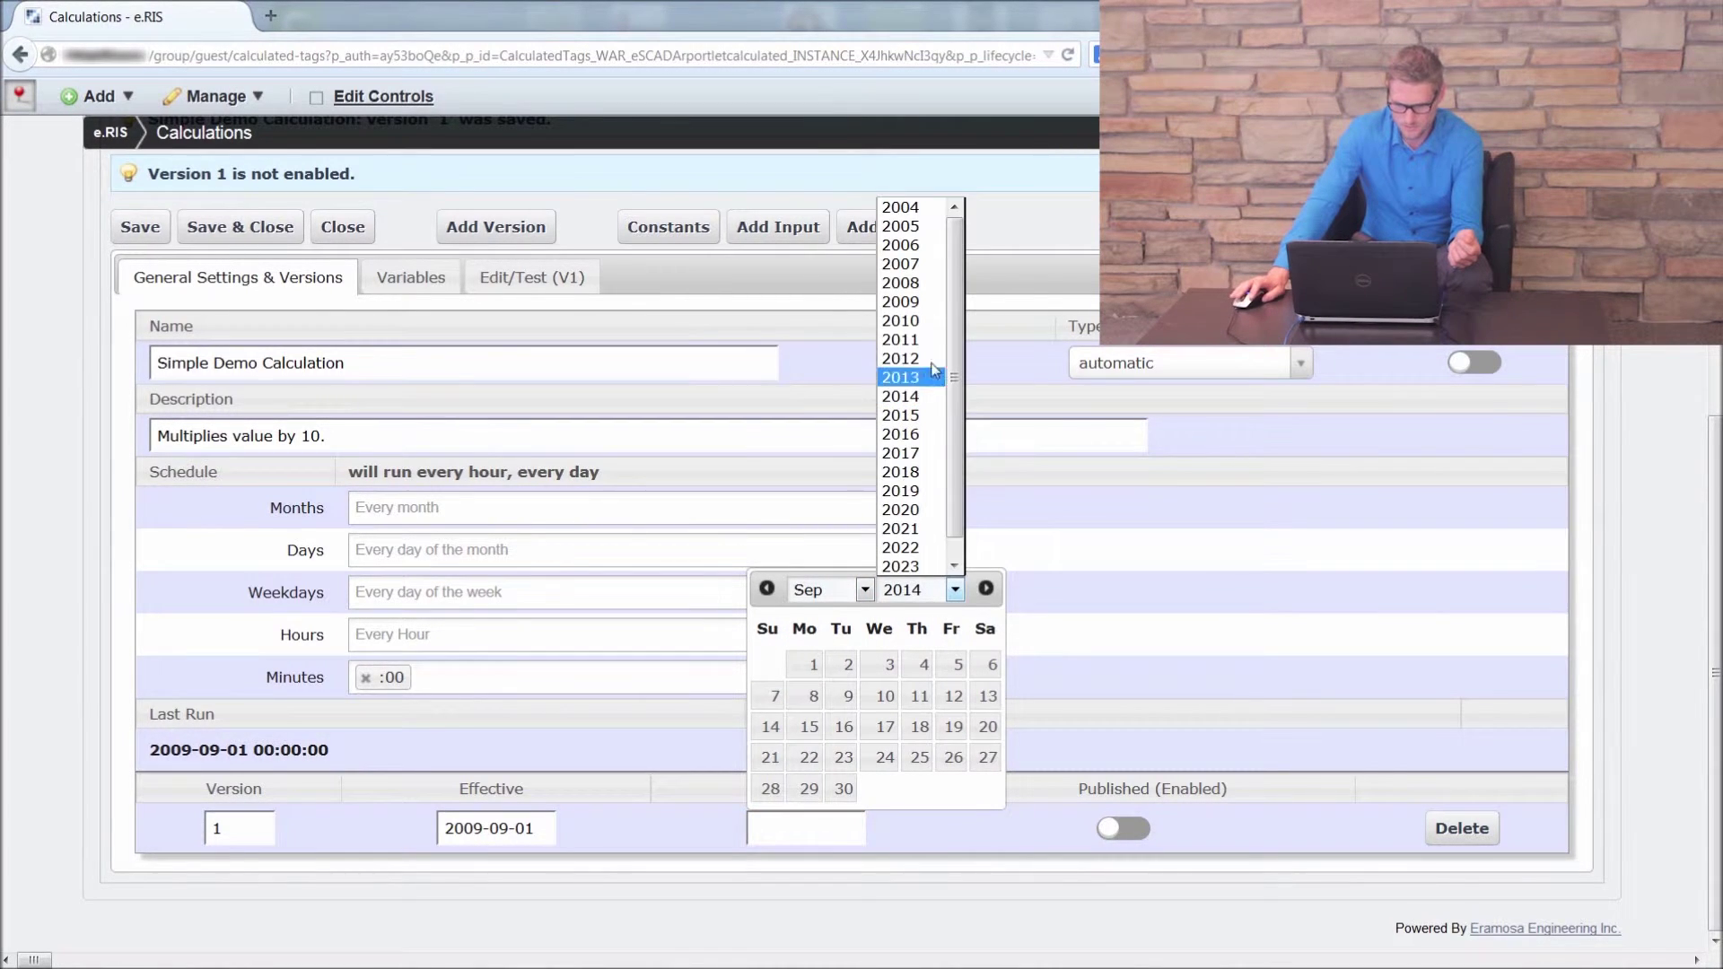
click(921, 305)
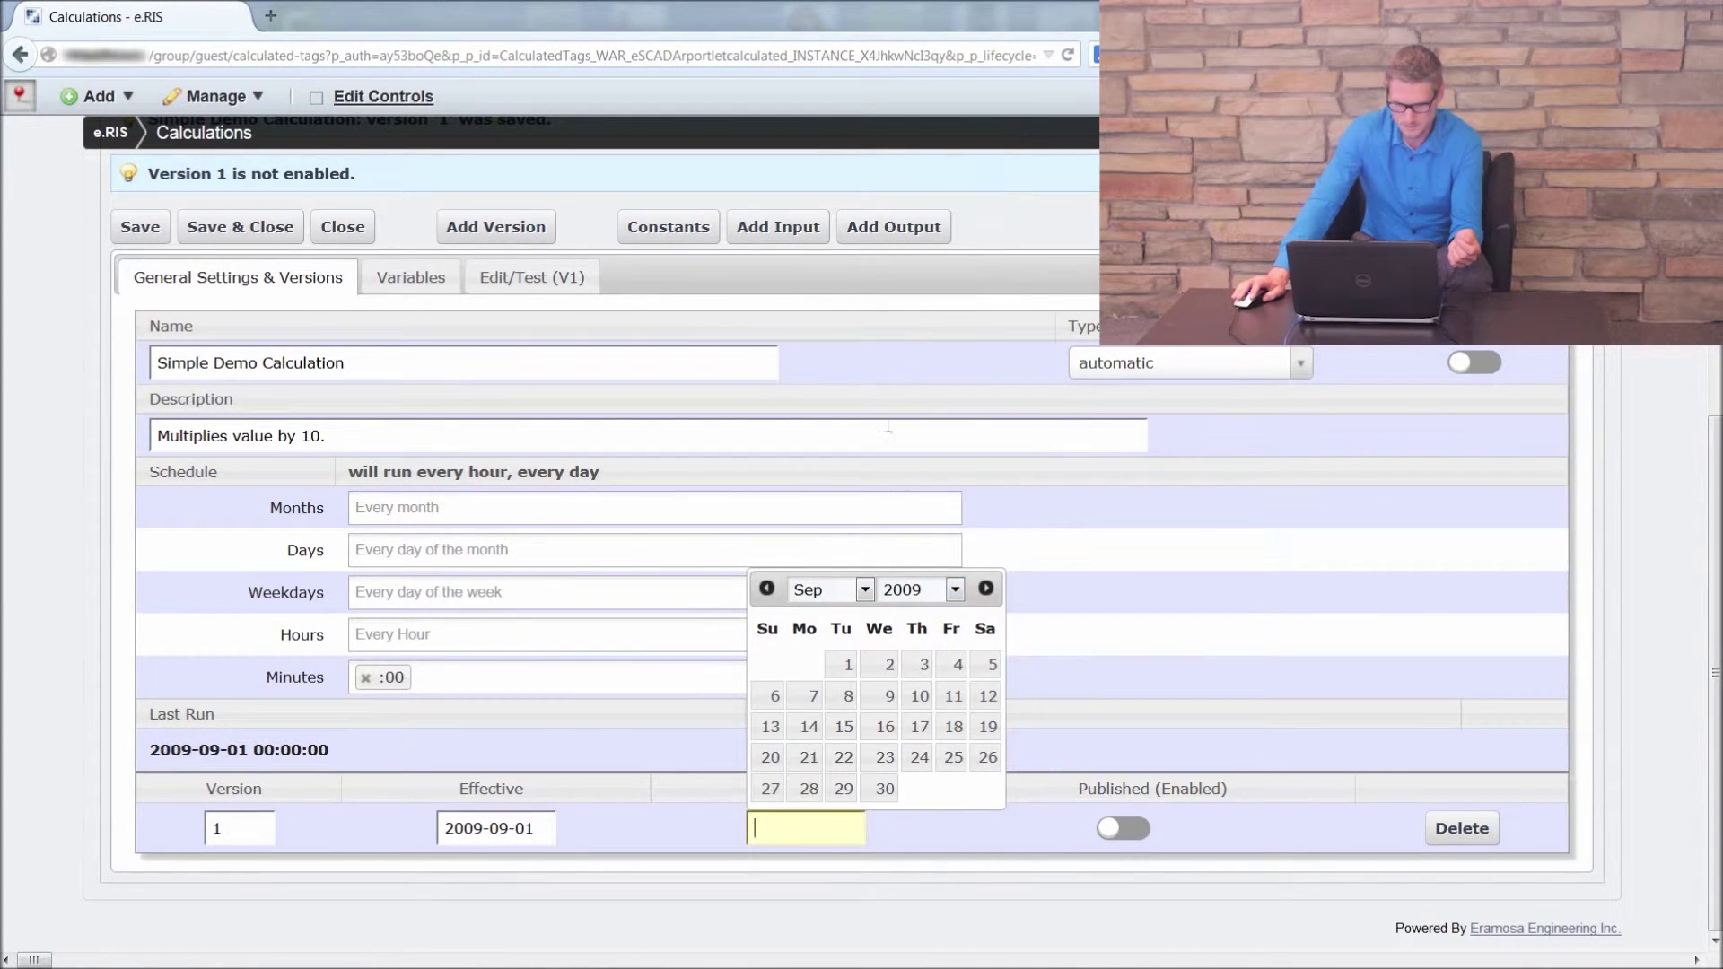
click(919, 664)
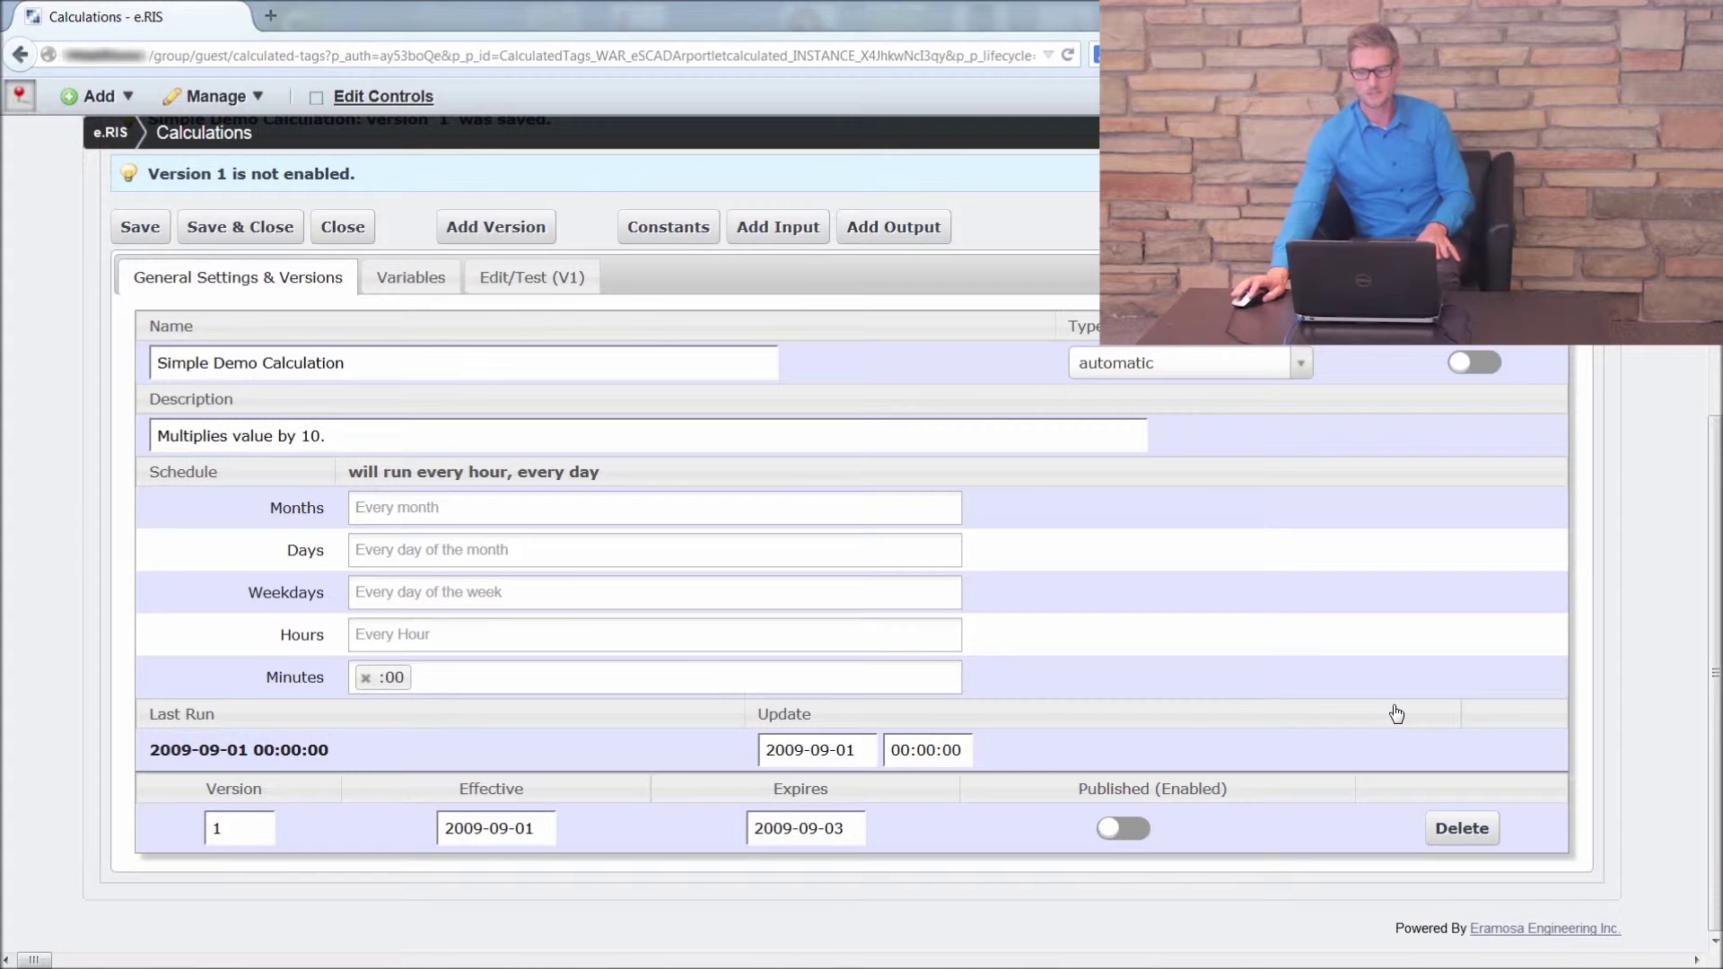
click(135, 226)
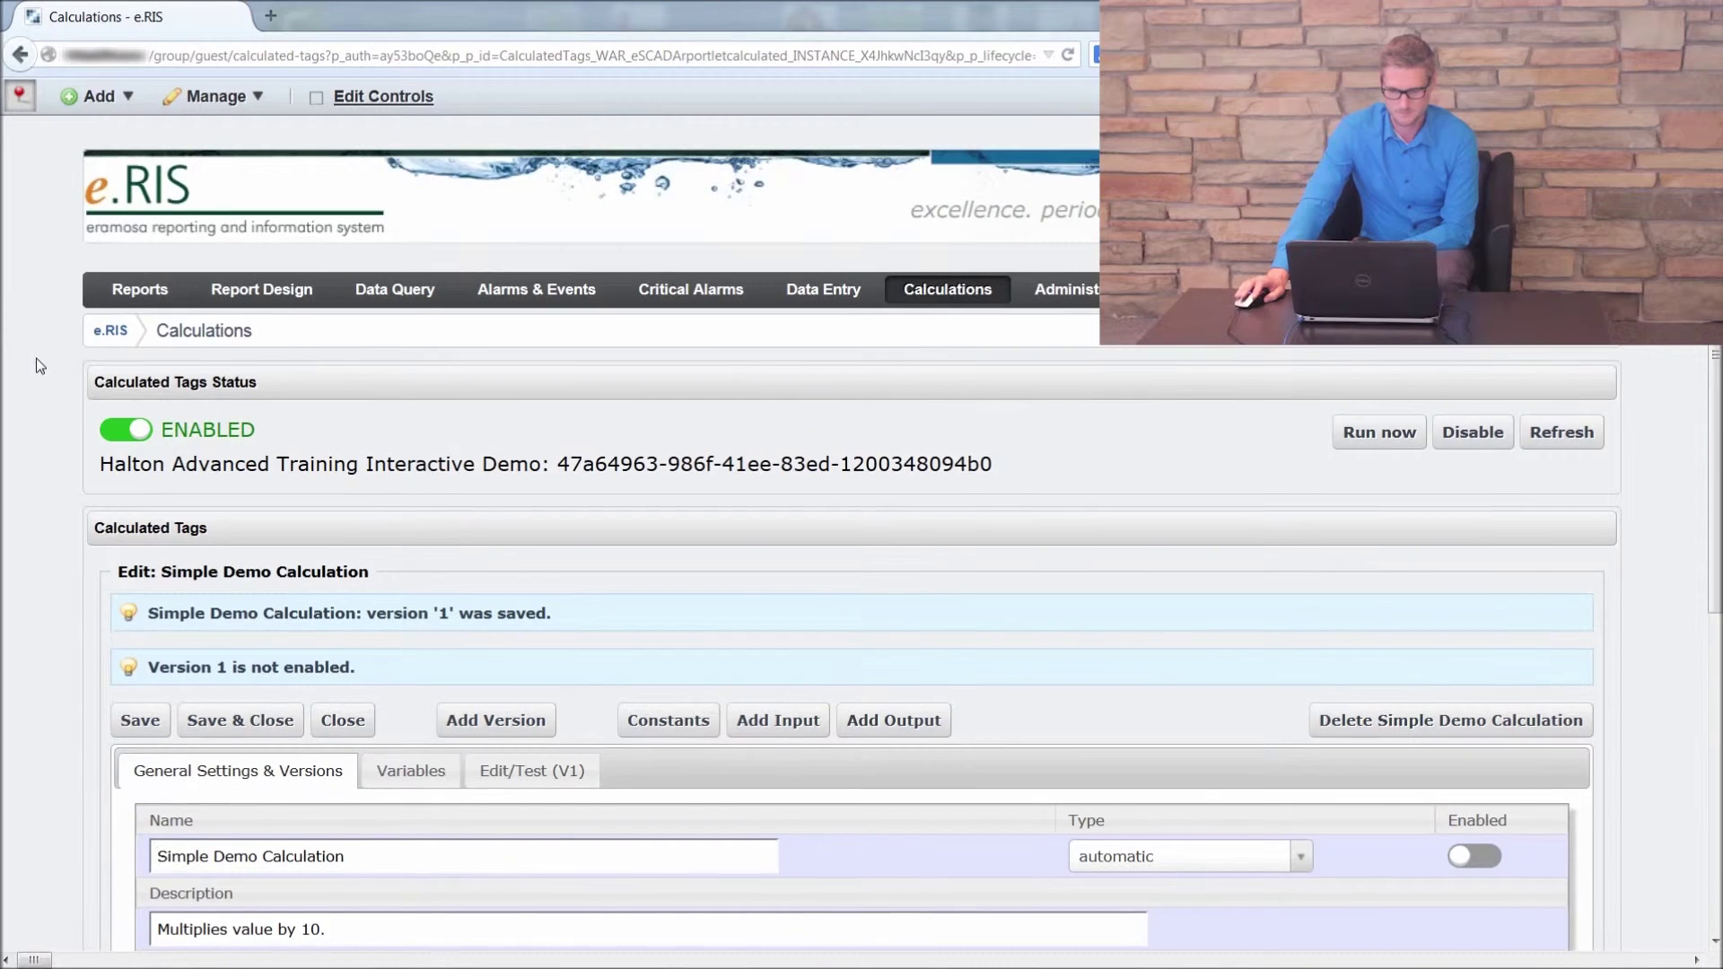
Step: Publish version 1 and enable the Simple Demo Calculation itself
scroll(35, 358, down, 5)
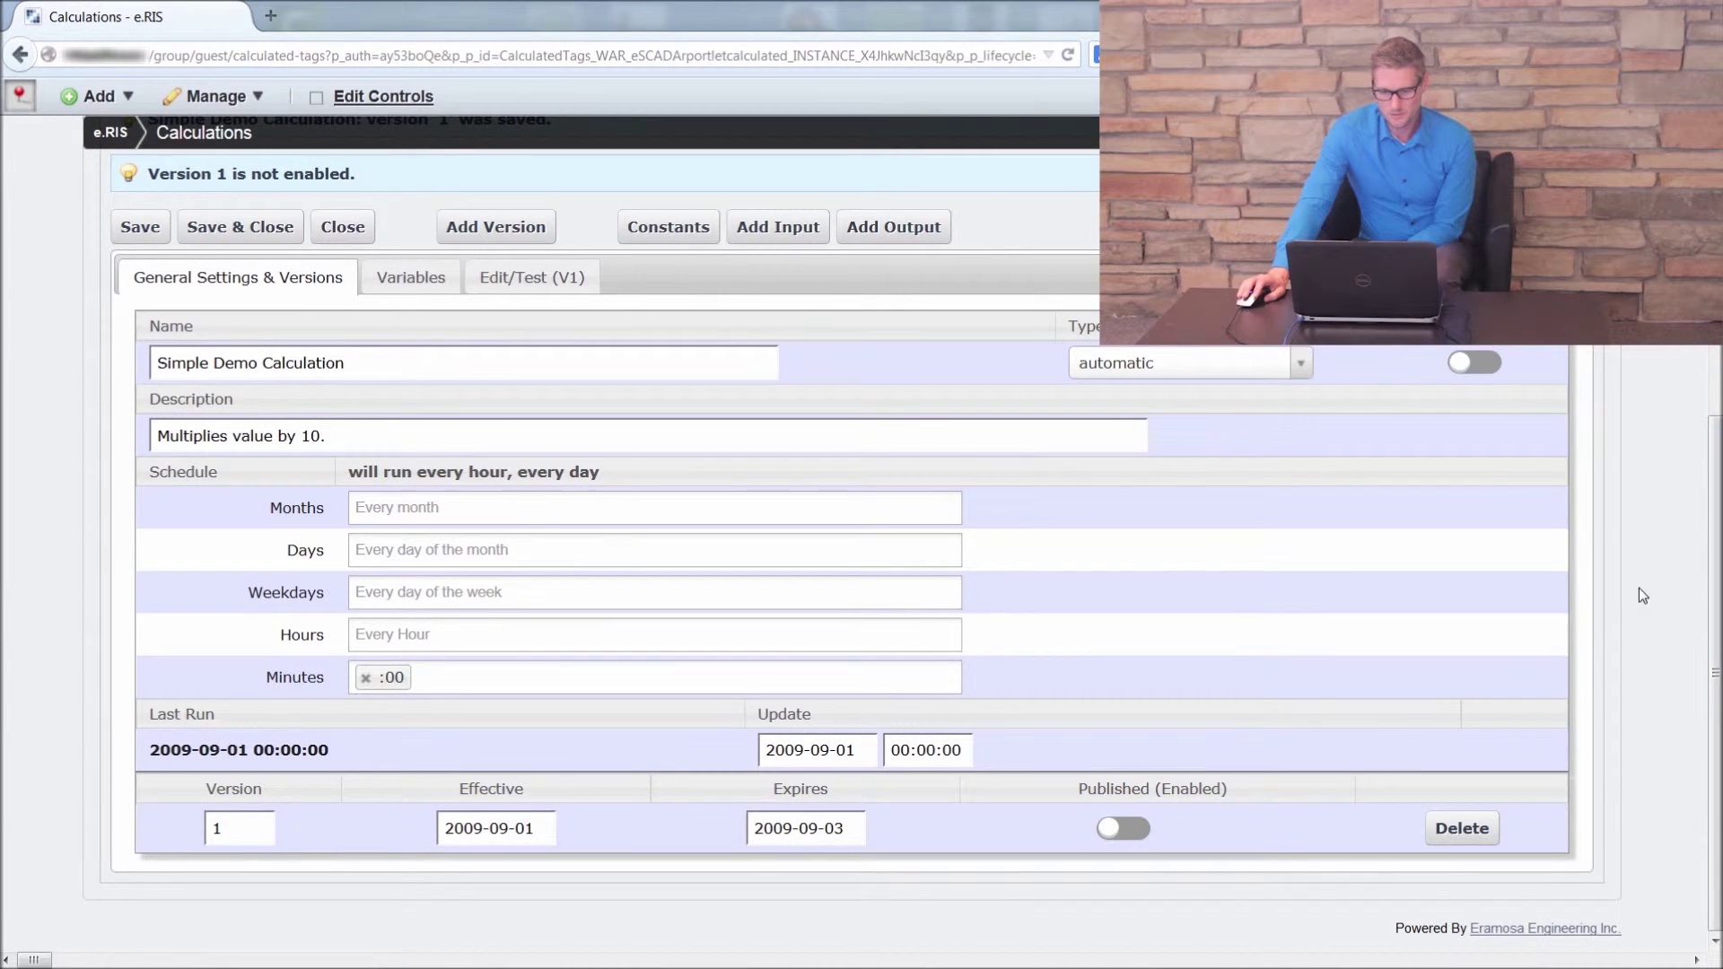
scroll(1639, 588, up, 3)
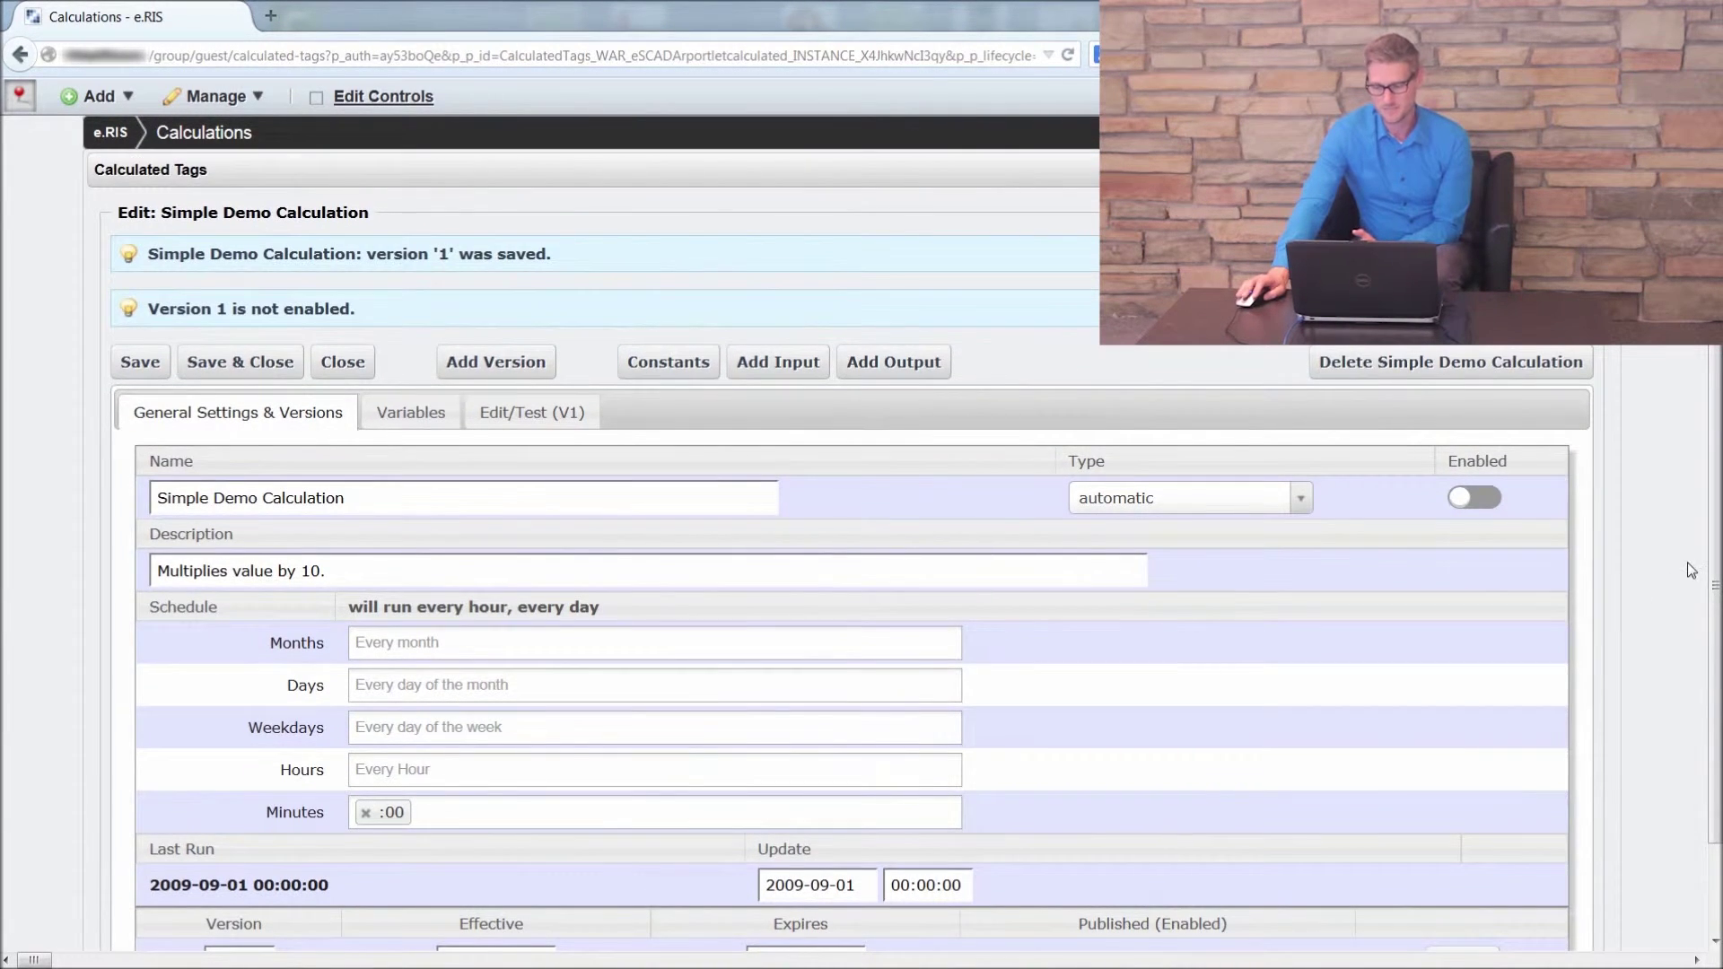
scroll(1639, 588, down, 3)
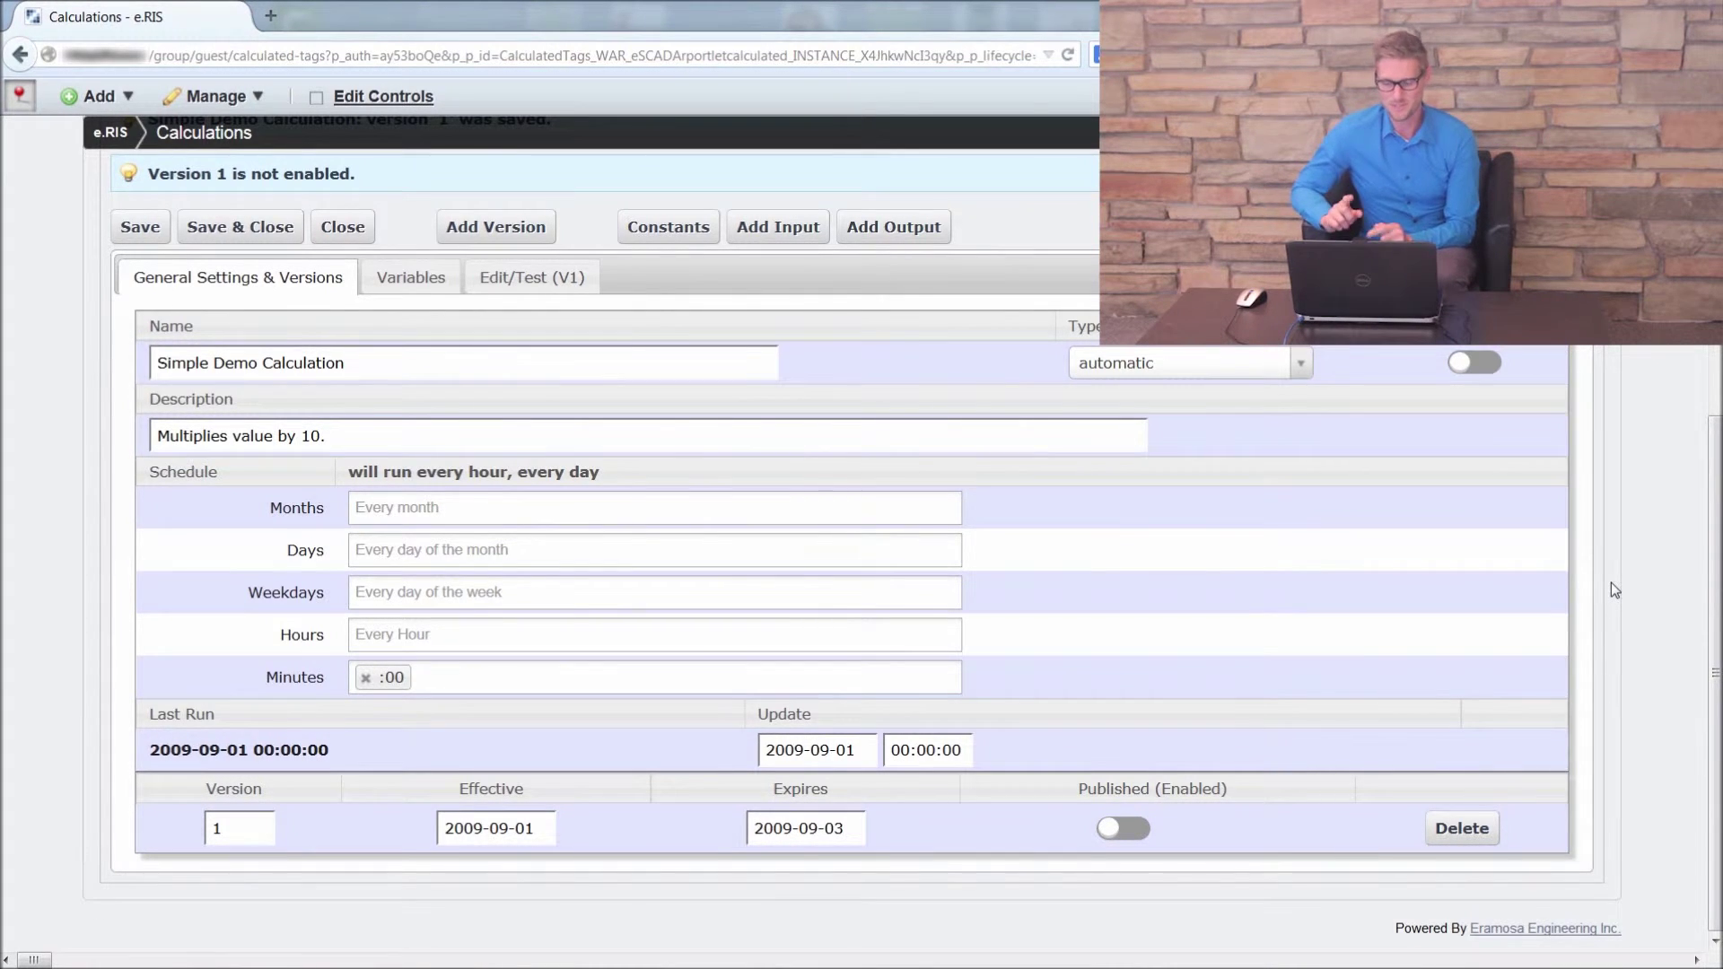
click(1133, 839)
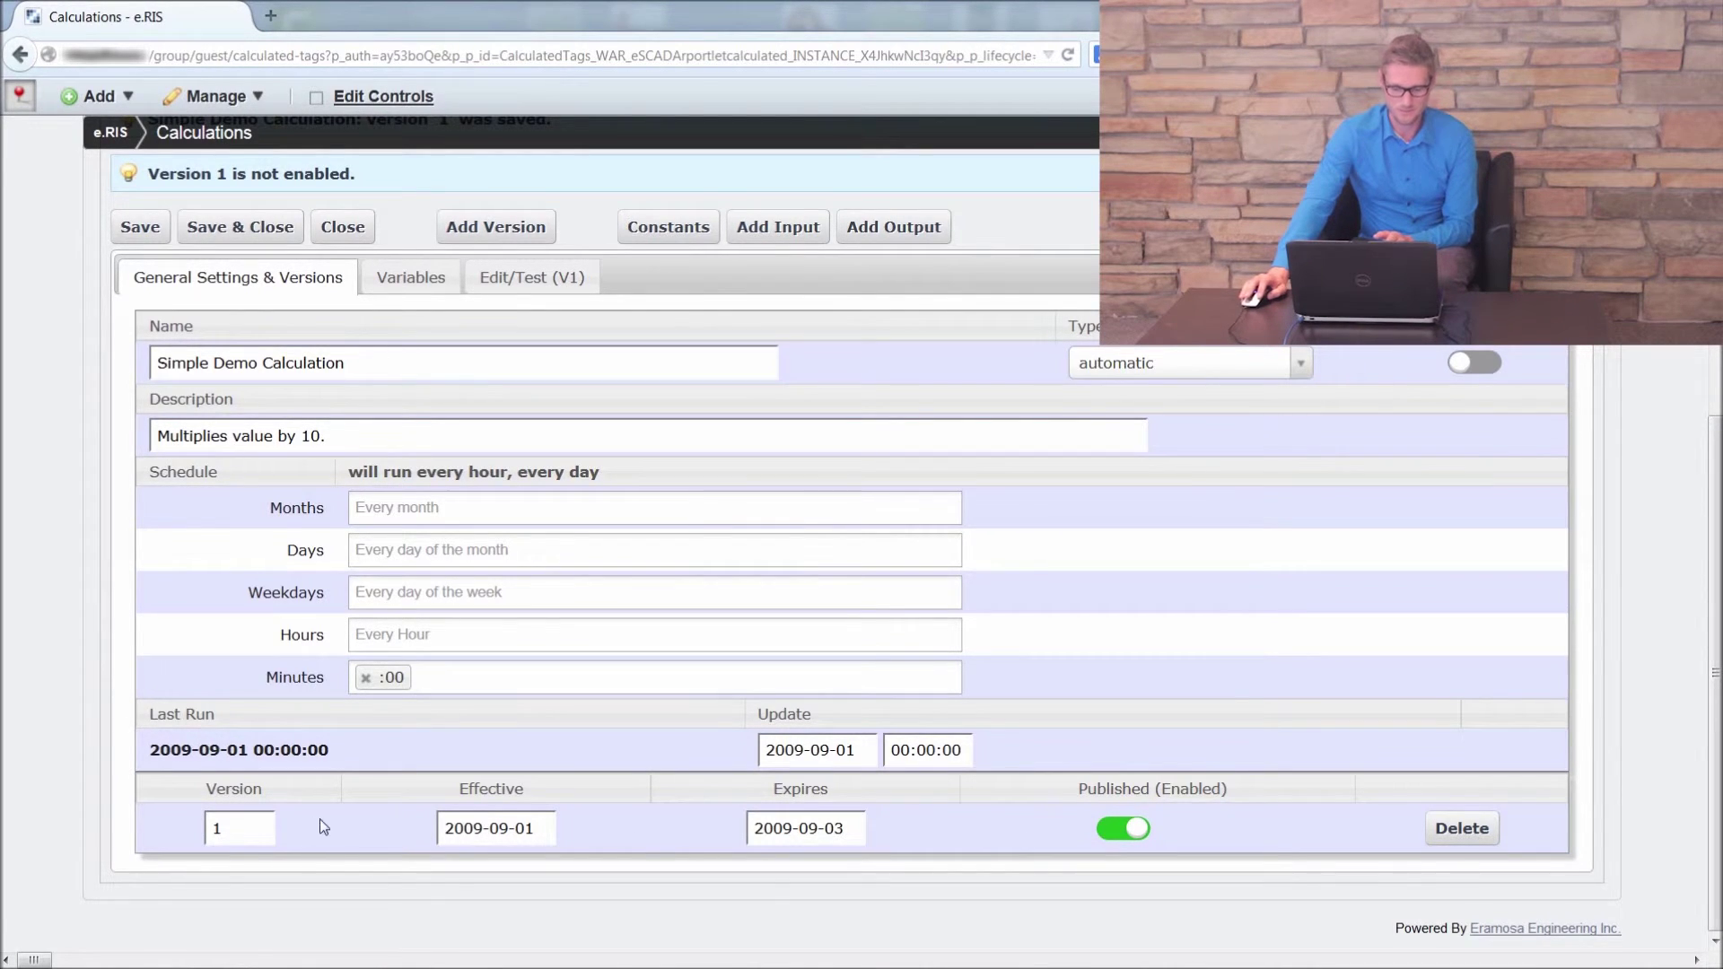
click(1480, 366)
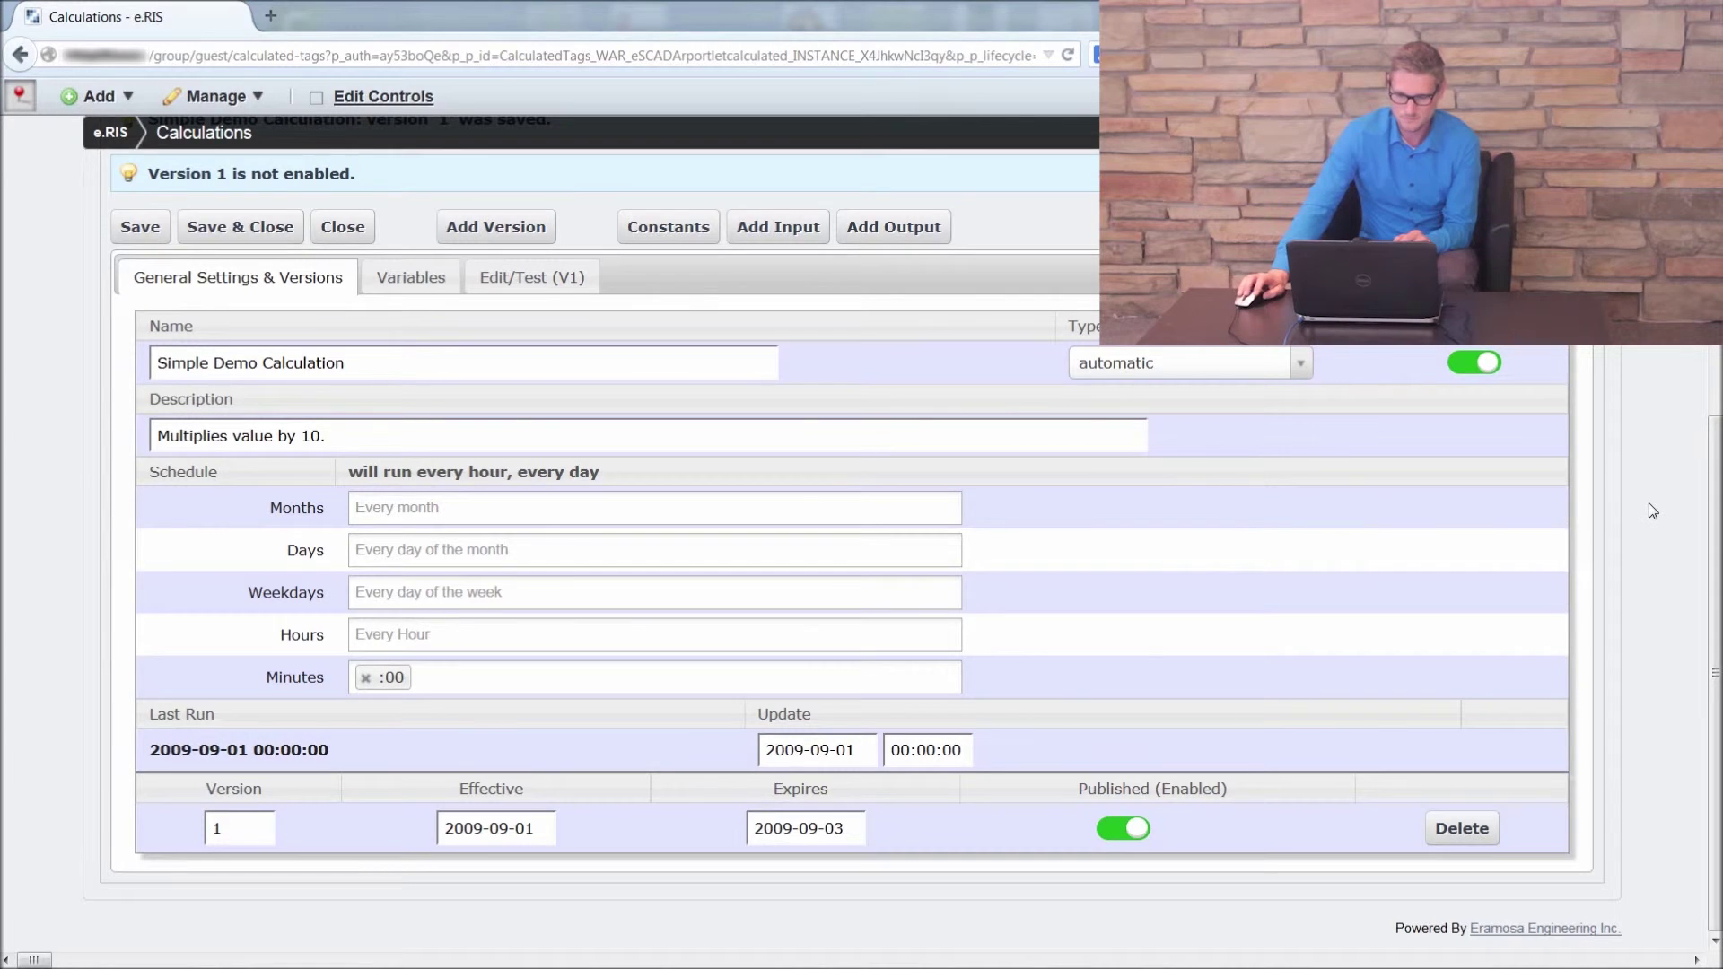
Step: Save the Simple Demo Calculation with version 1 published and the calculation enabled
scroll(1650, 502, up, 5)
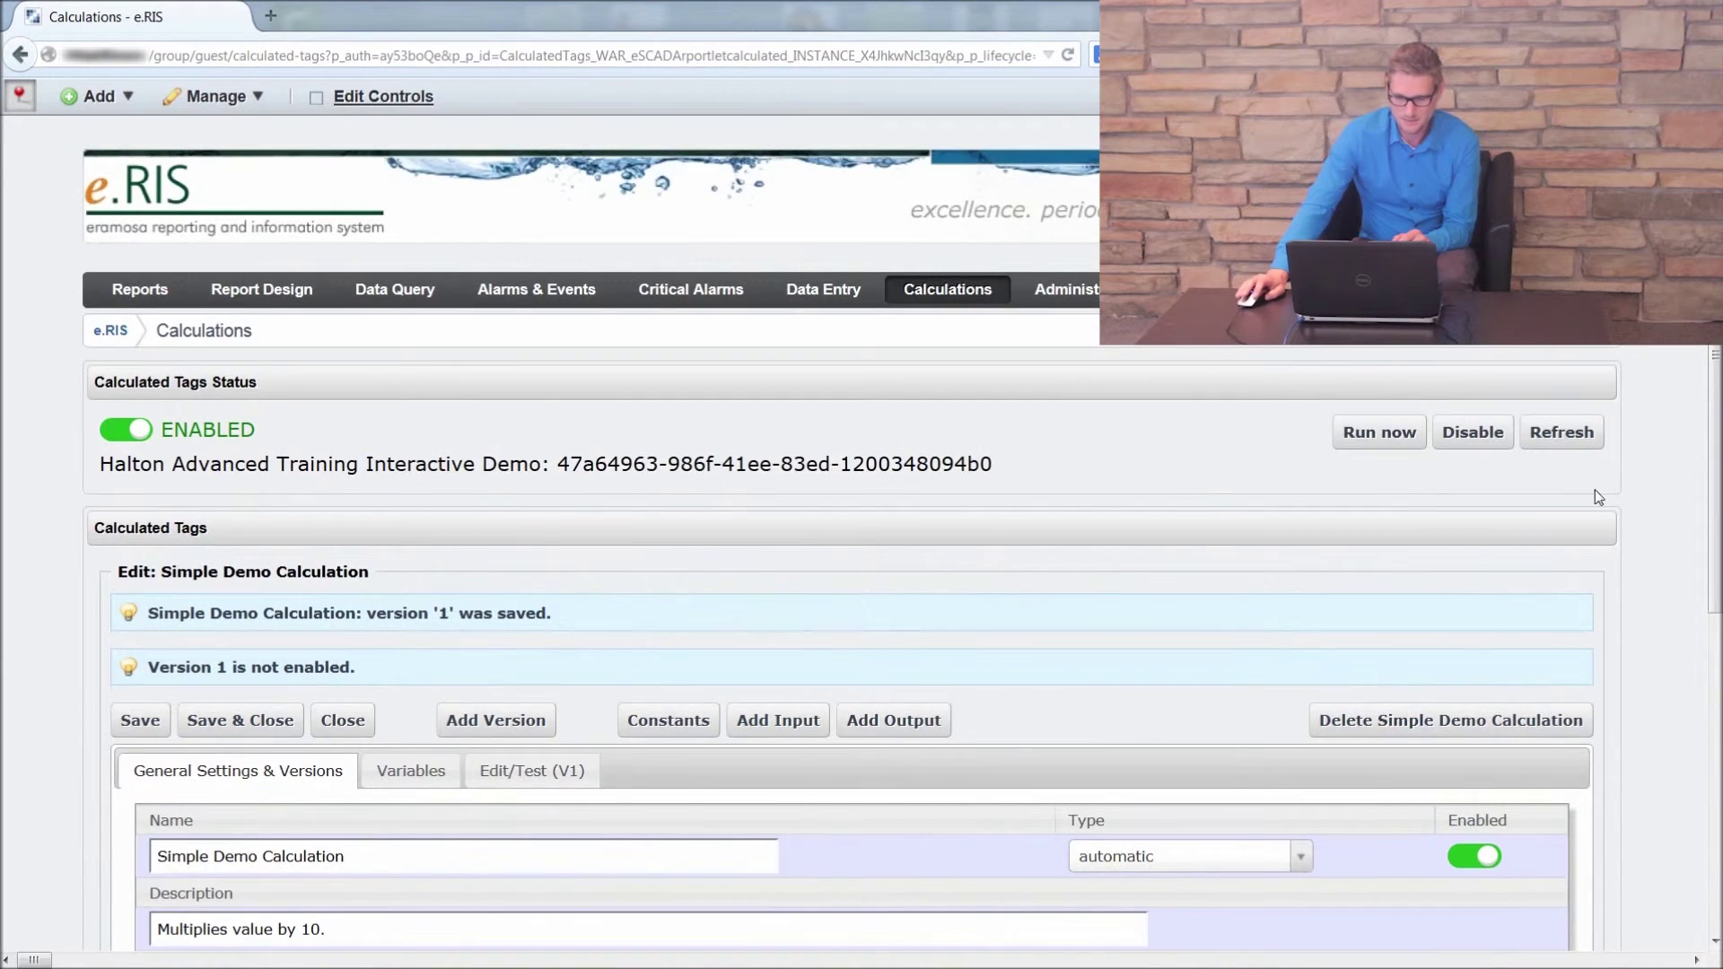
click(140, 720)
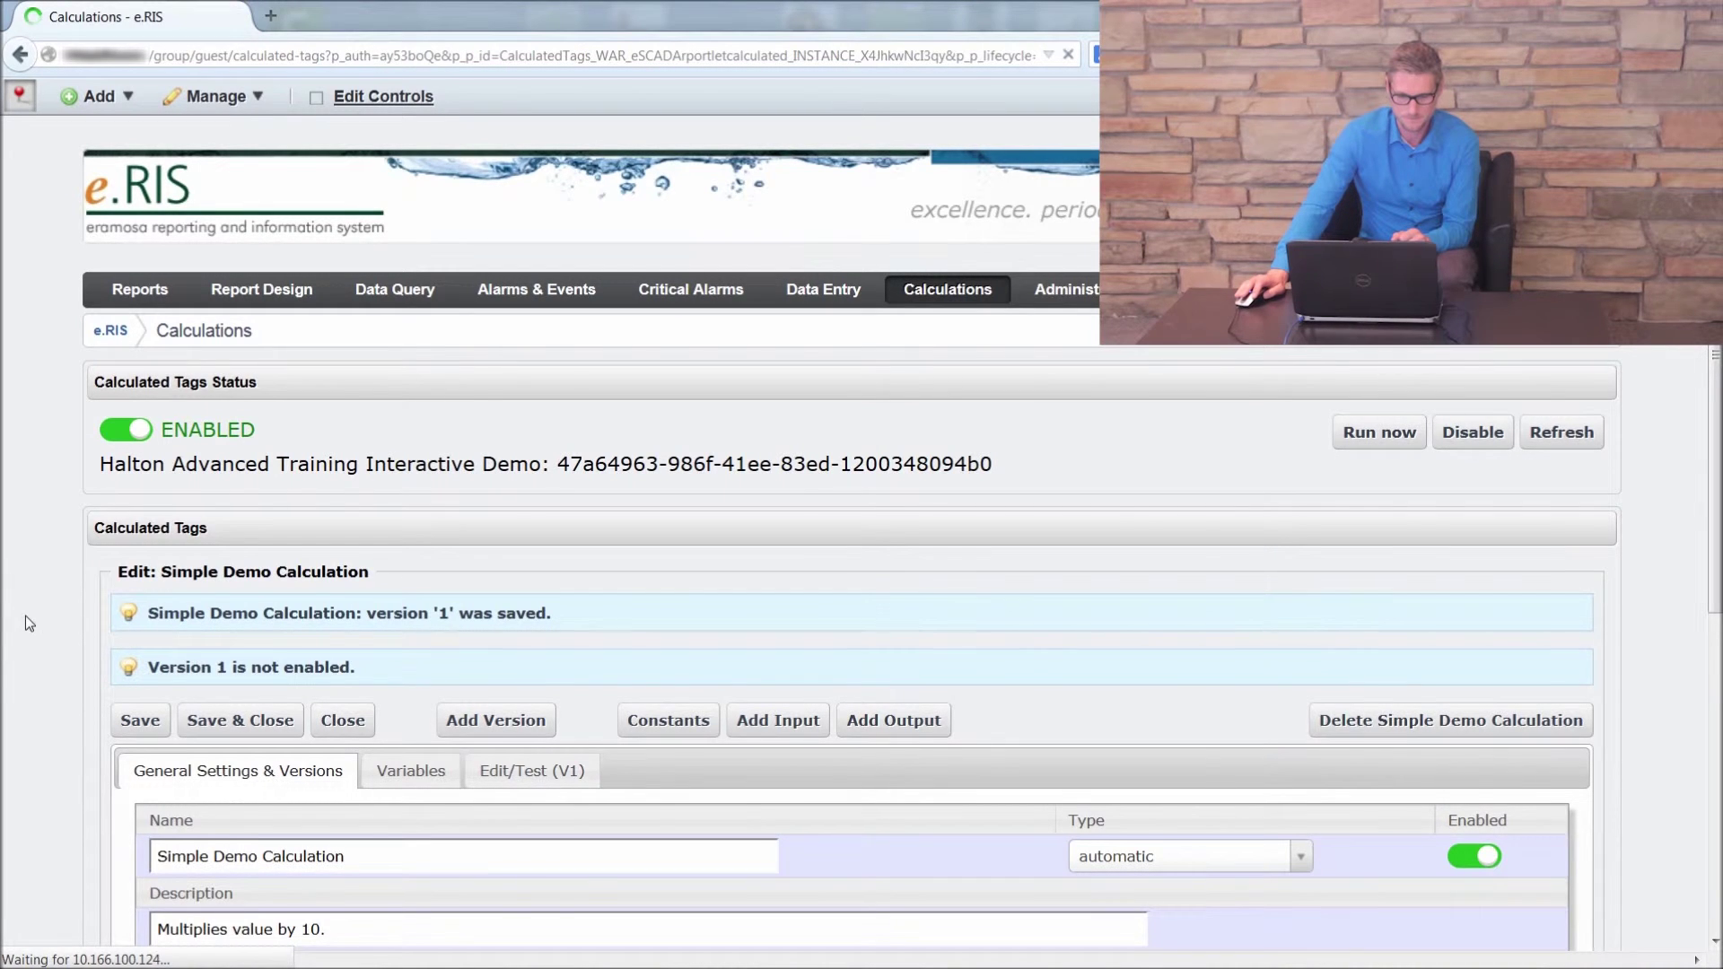
scroll(36, 607, down, 5)
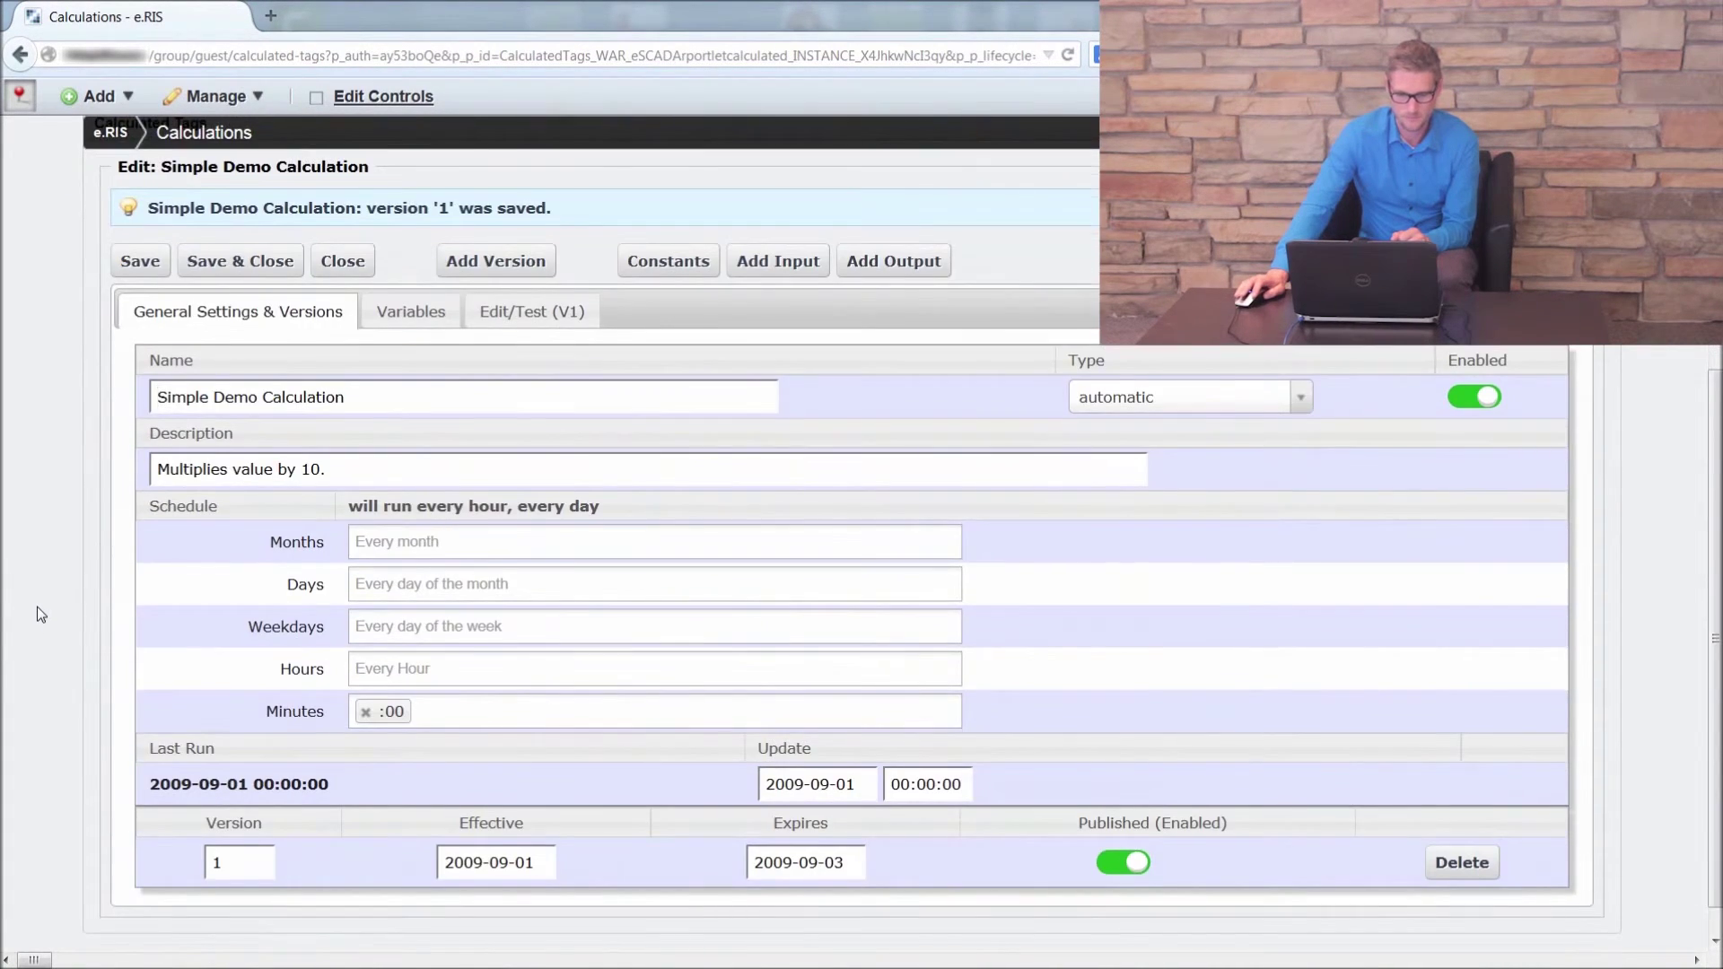
Step: Restart calculated tags processing by disabling it and enabling it again
scroll(18, 548, up, 4)
click(133, 431)
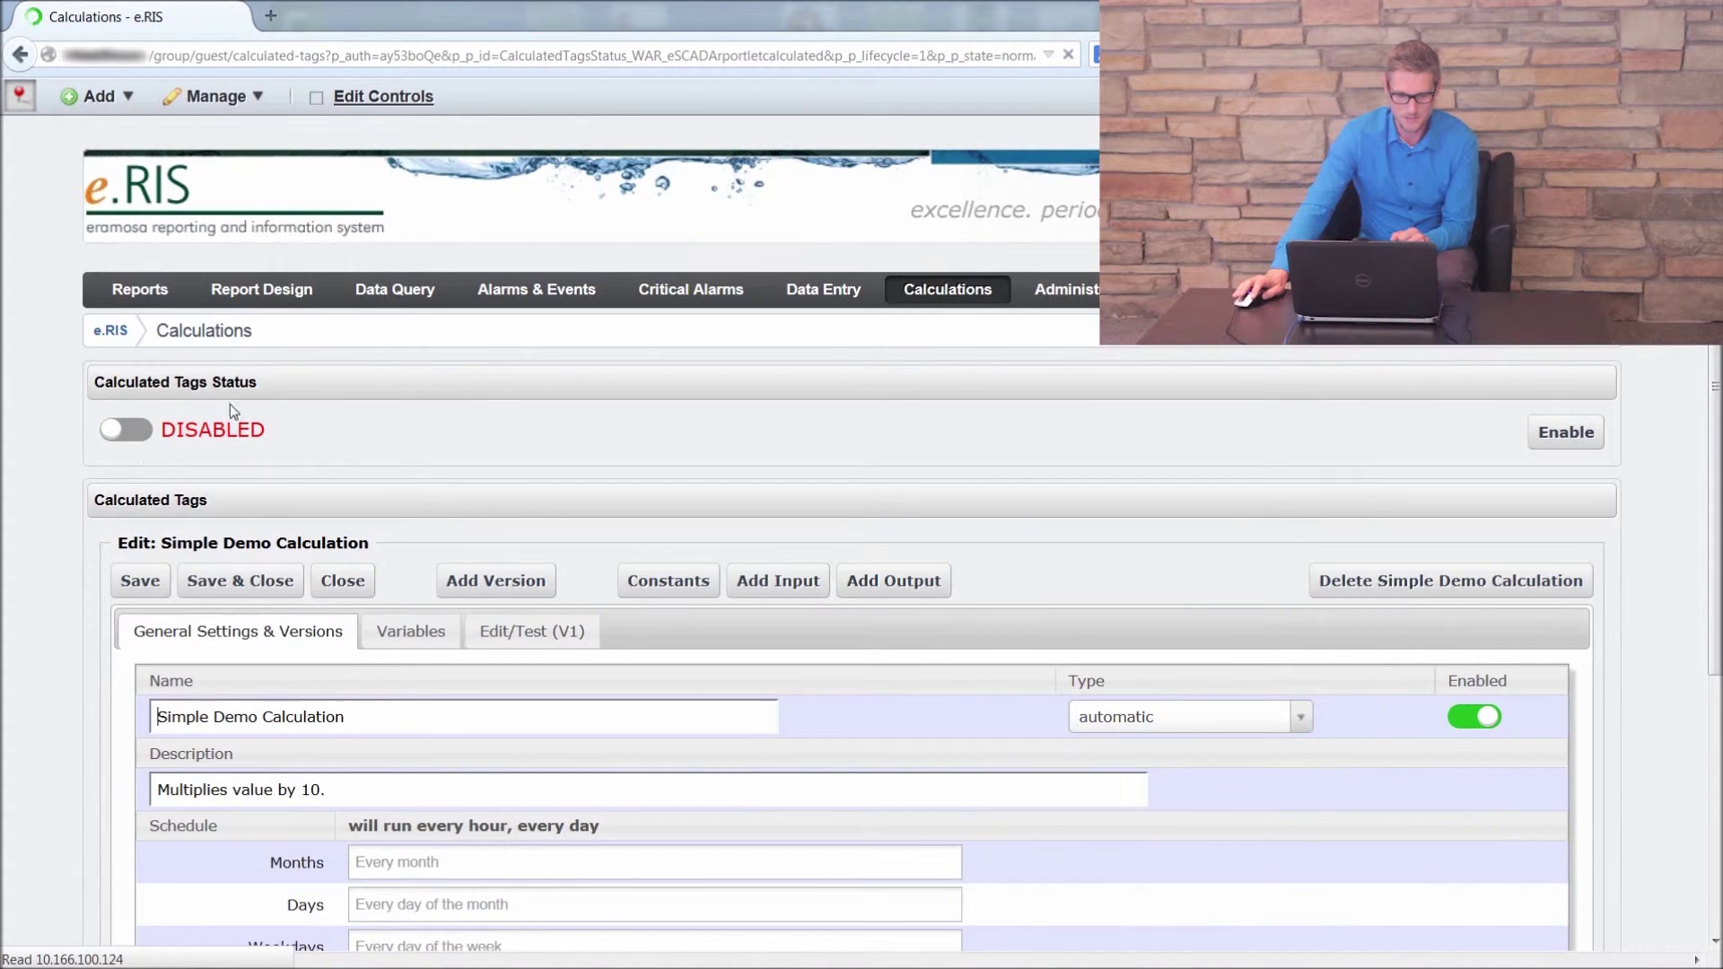
click(132, 435)
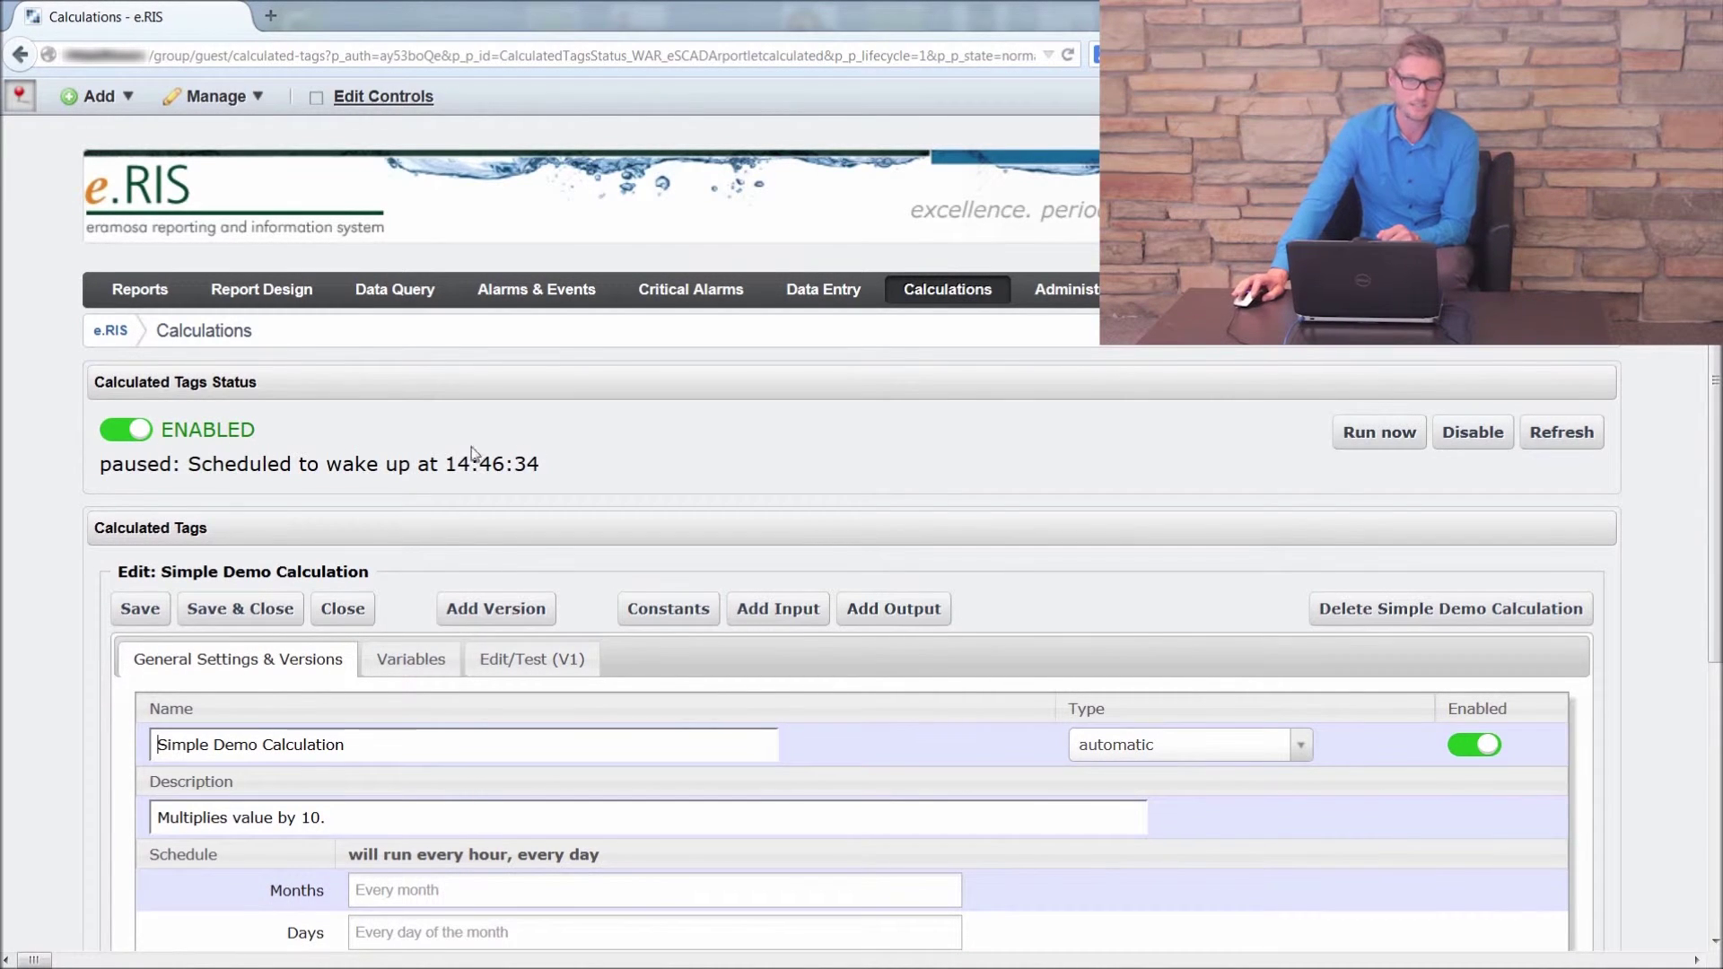
Step: Run the calculated tags immediately and refresh the status to follow the evaluation
scroll(1644, 529, down, 4)
scroll(1638, 549, up, 4)
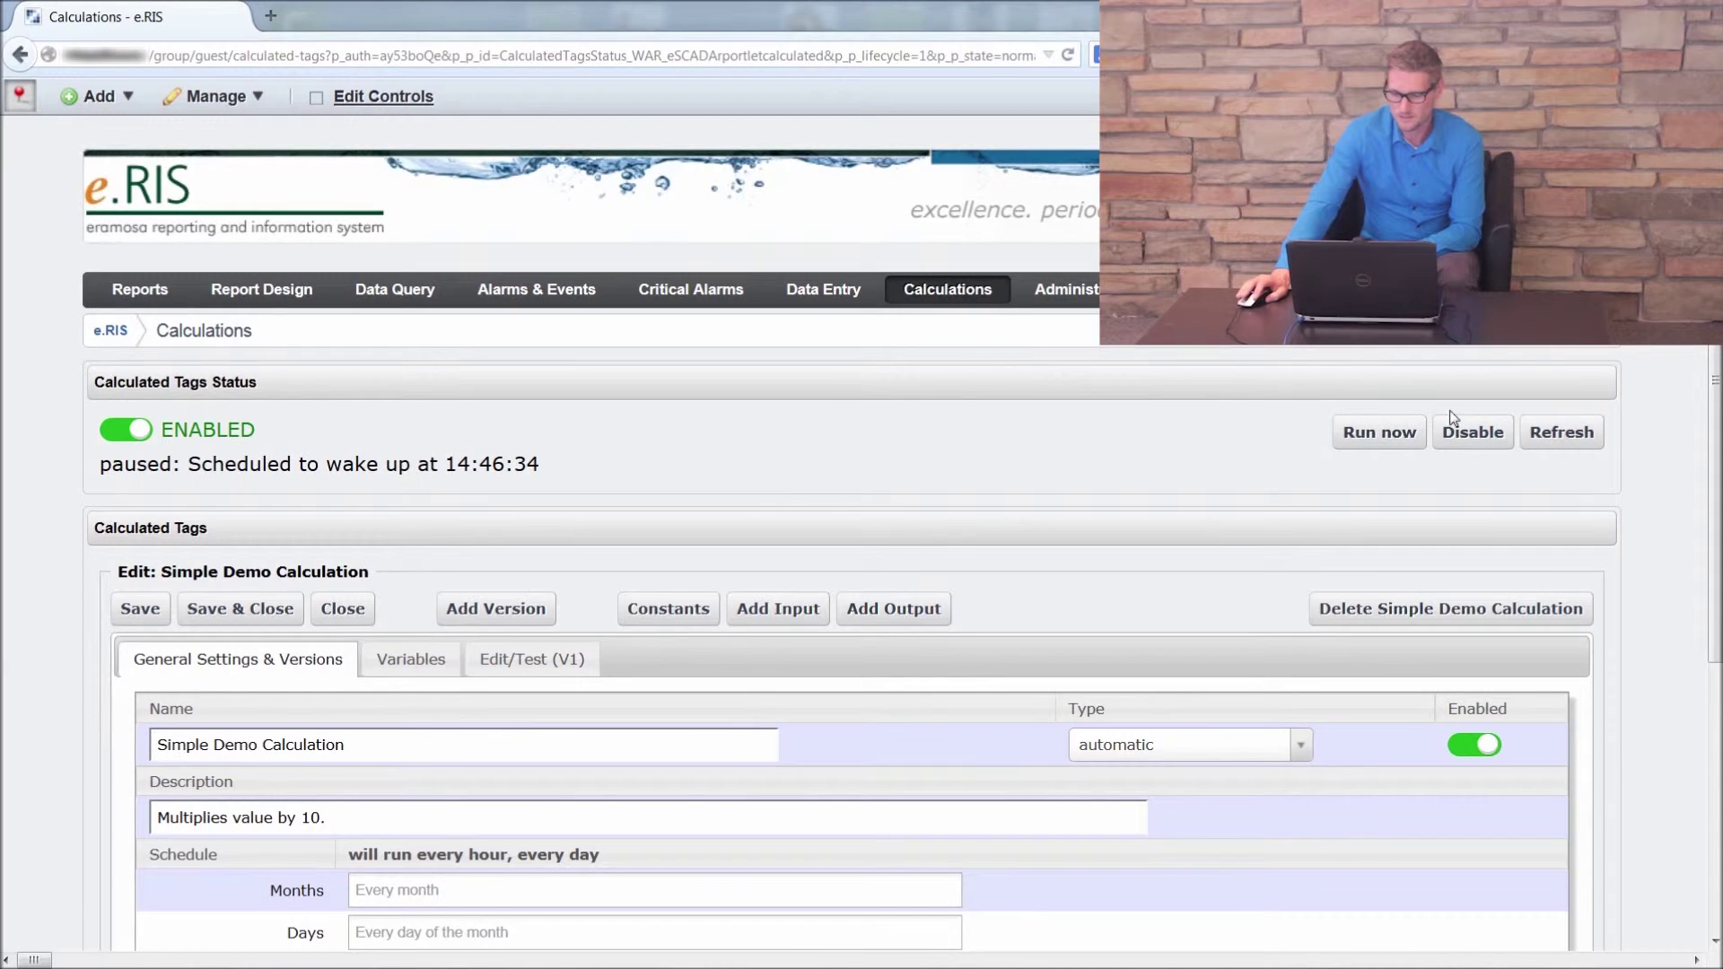
click(1388, 446)
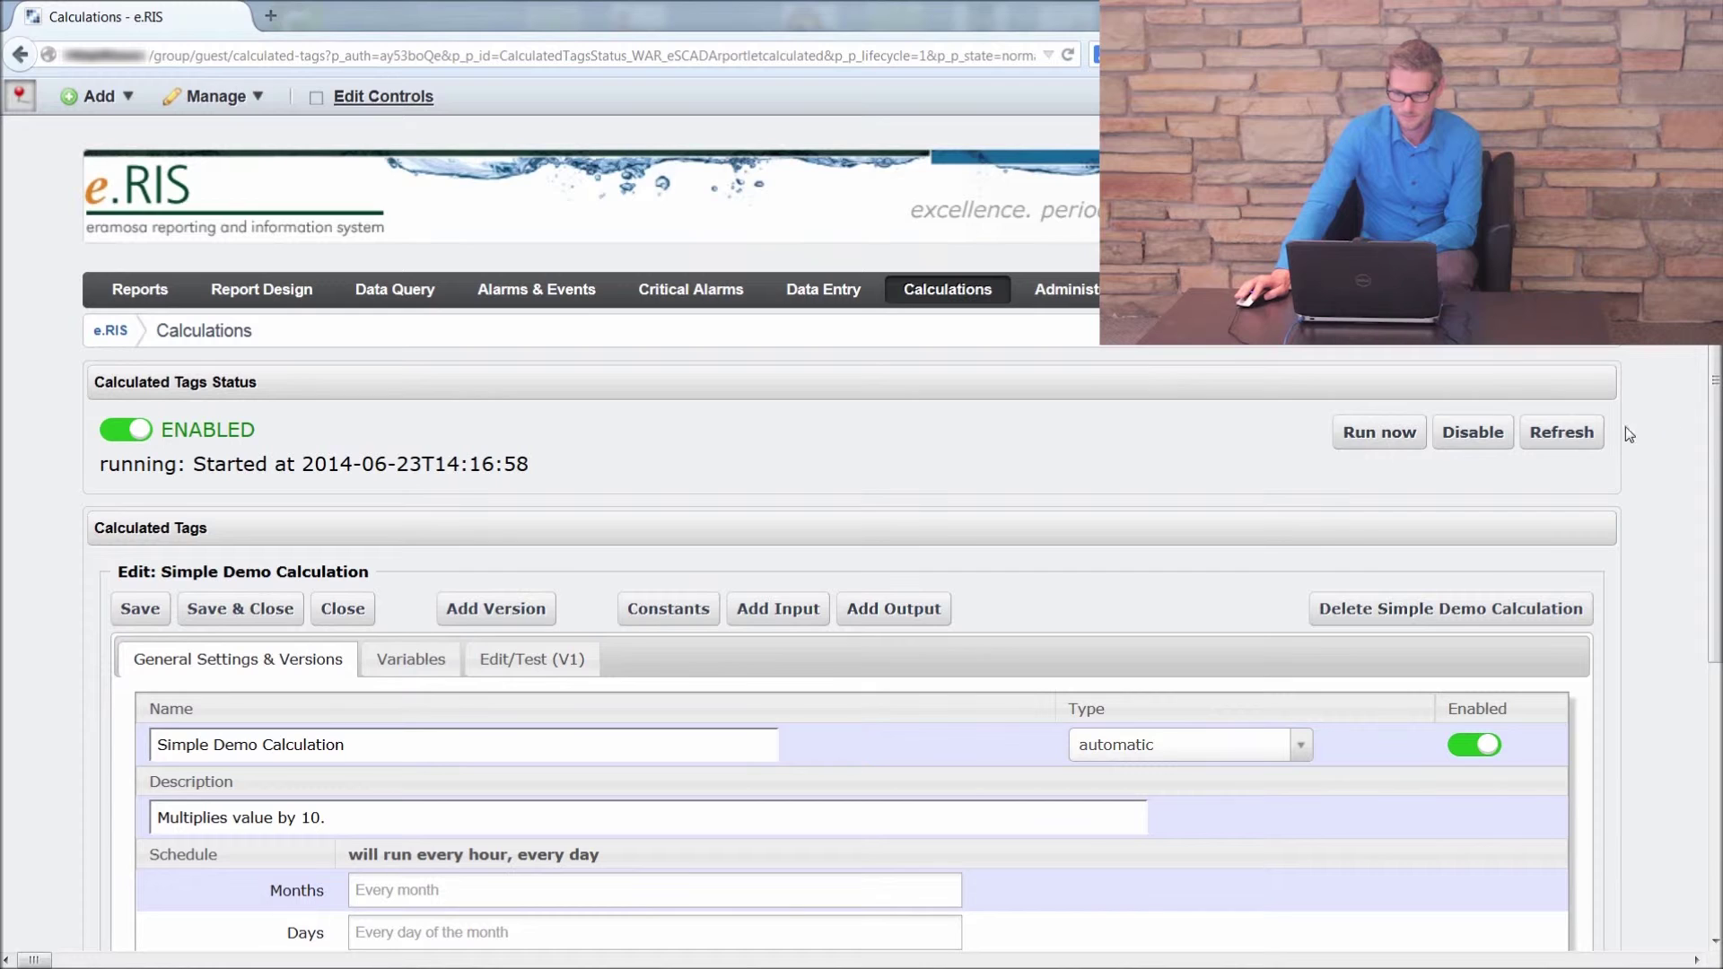
click(1579, 431)
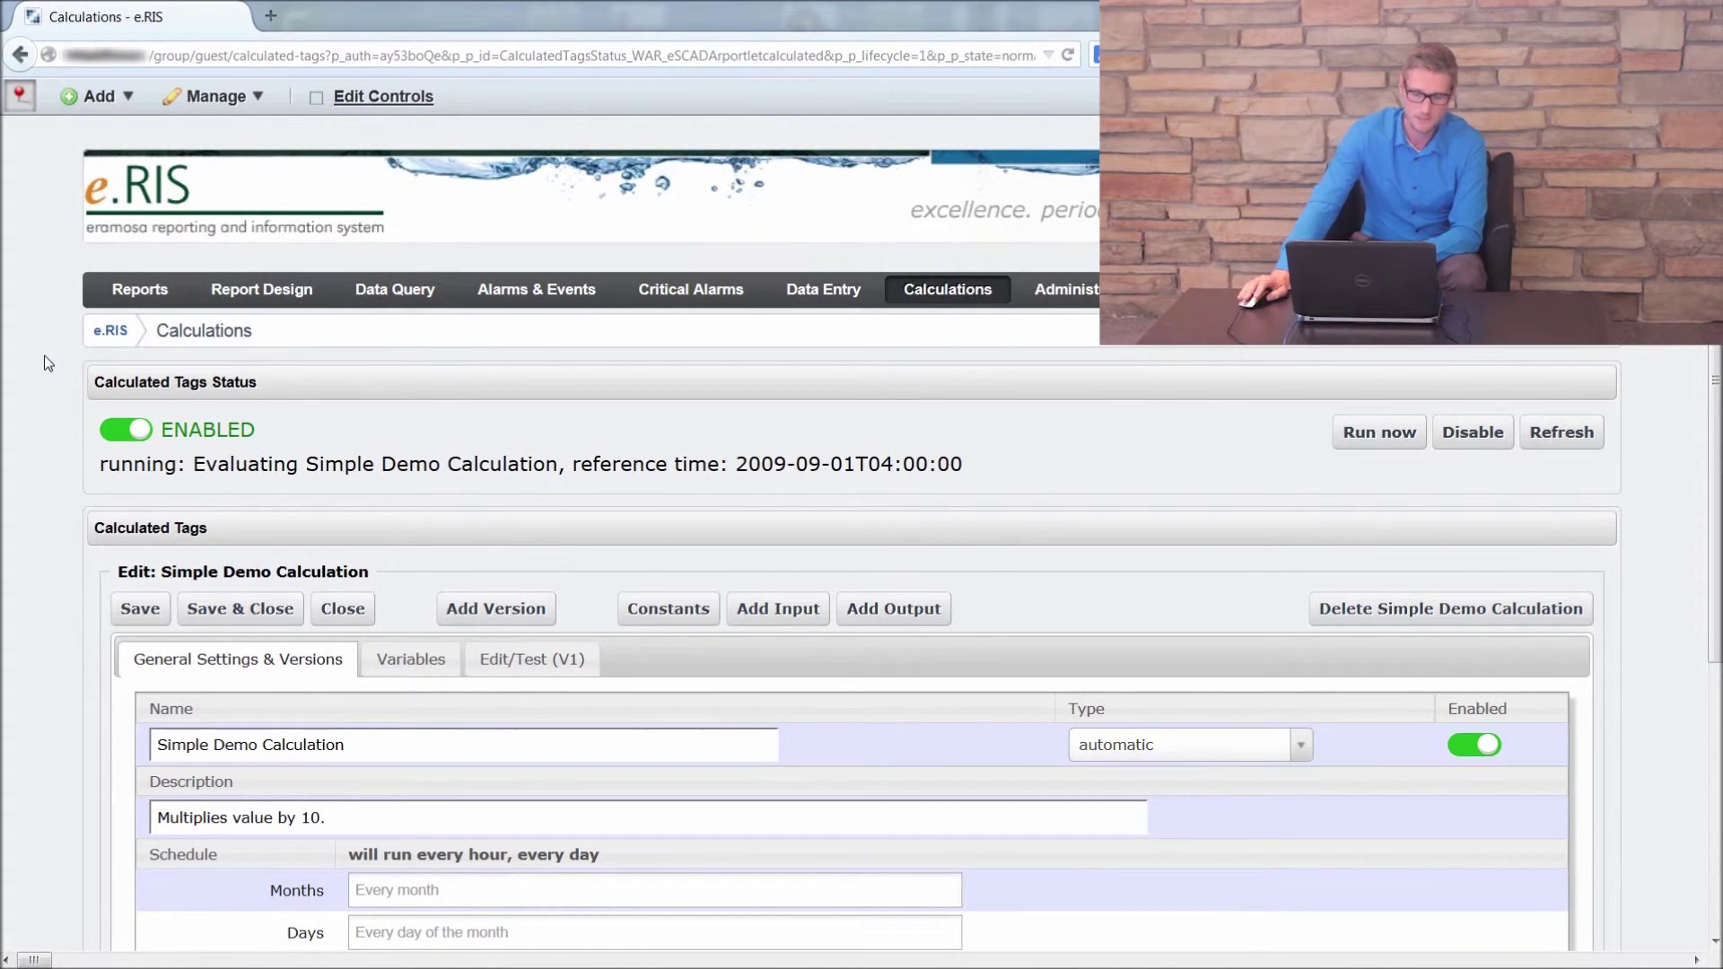
scroll(45, 363, down, 2)
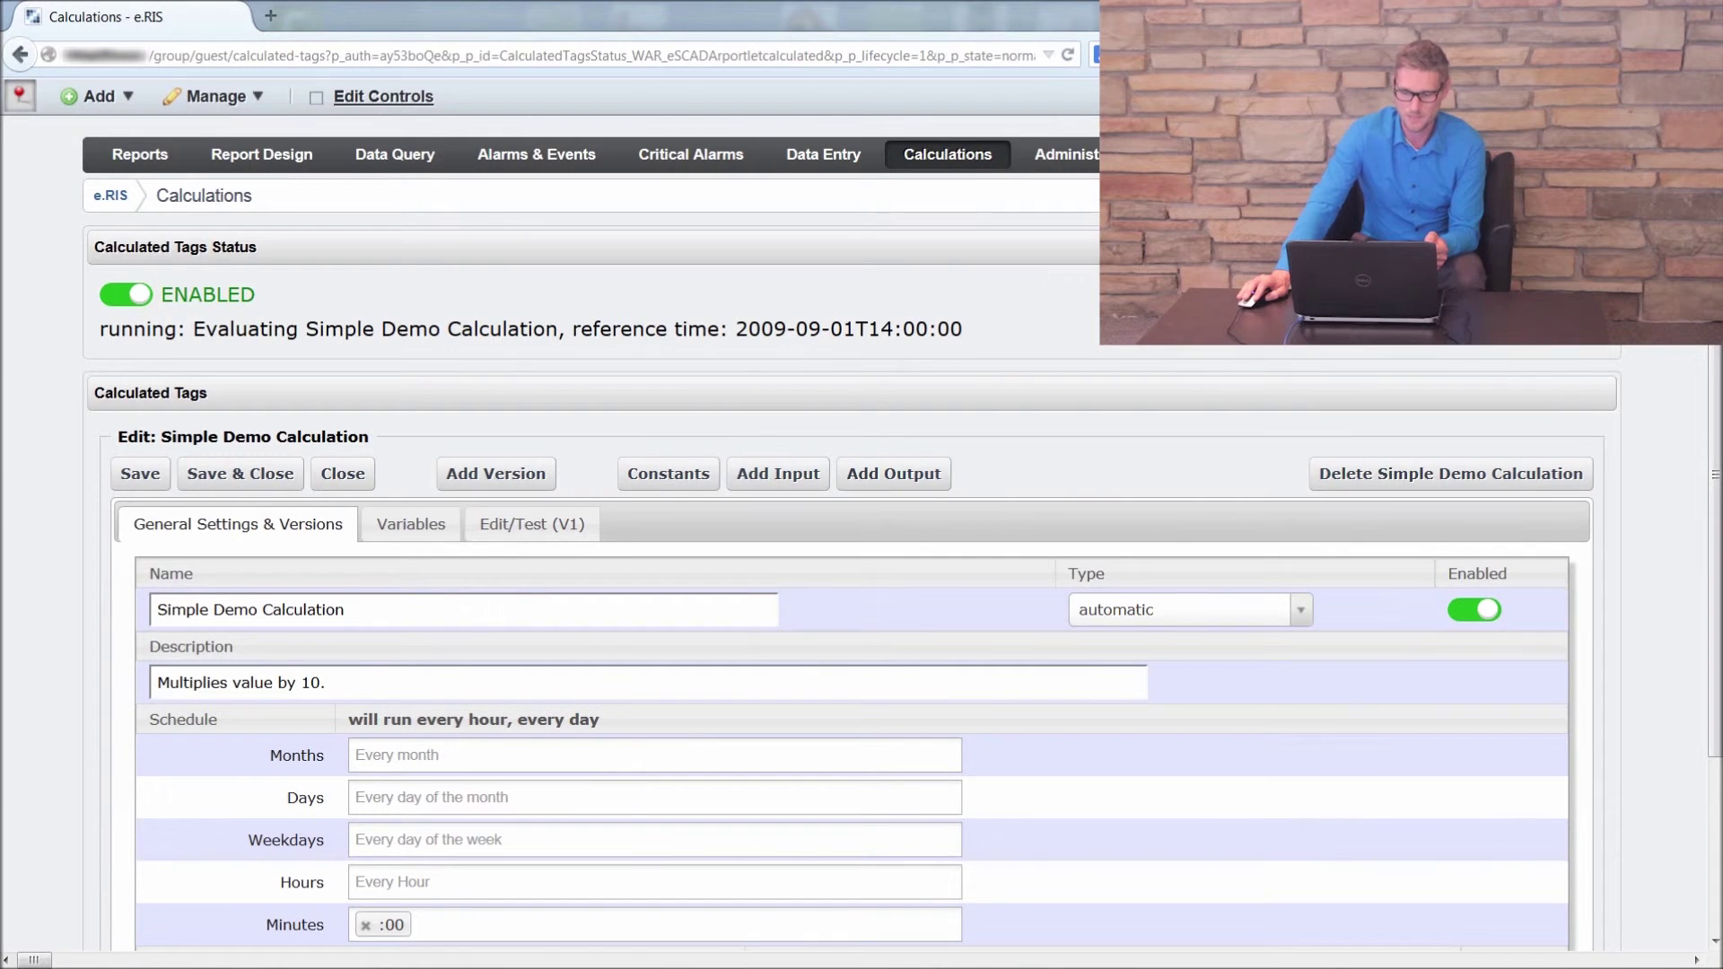
scroll(696, 308, down, 2)
scroll(696, 307, up, 2)
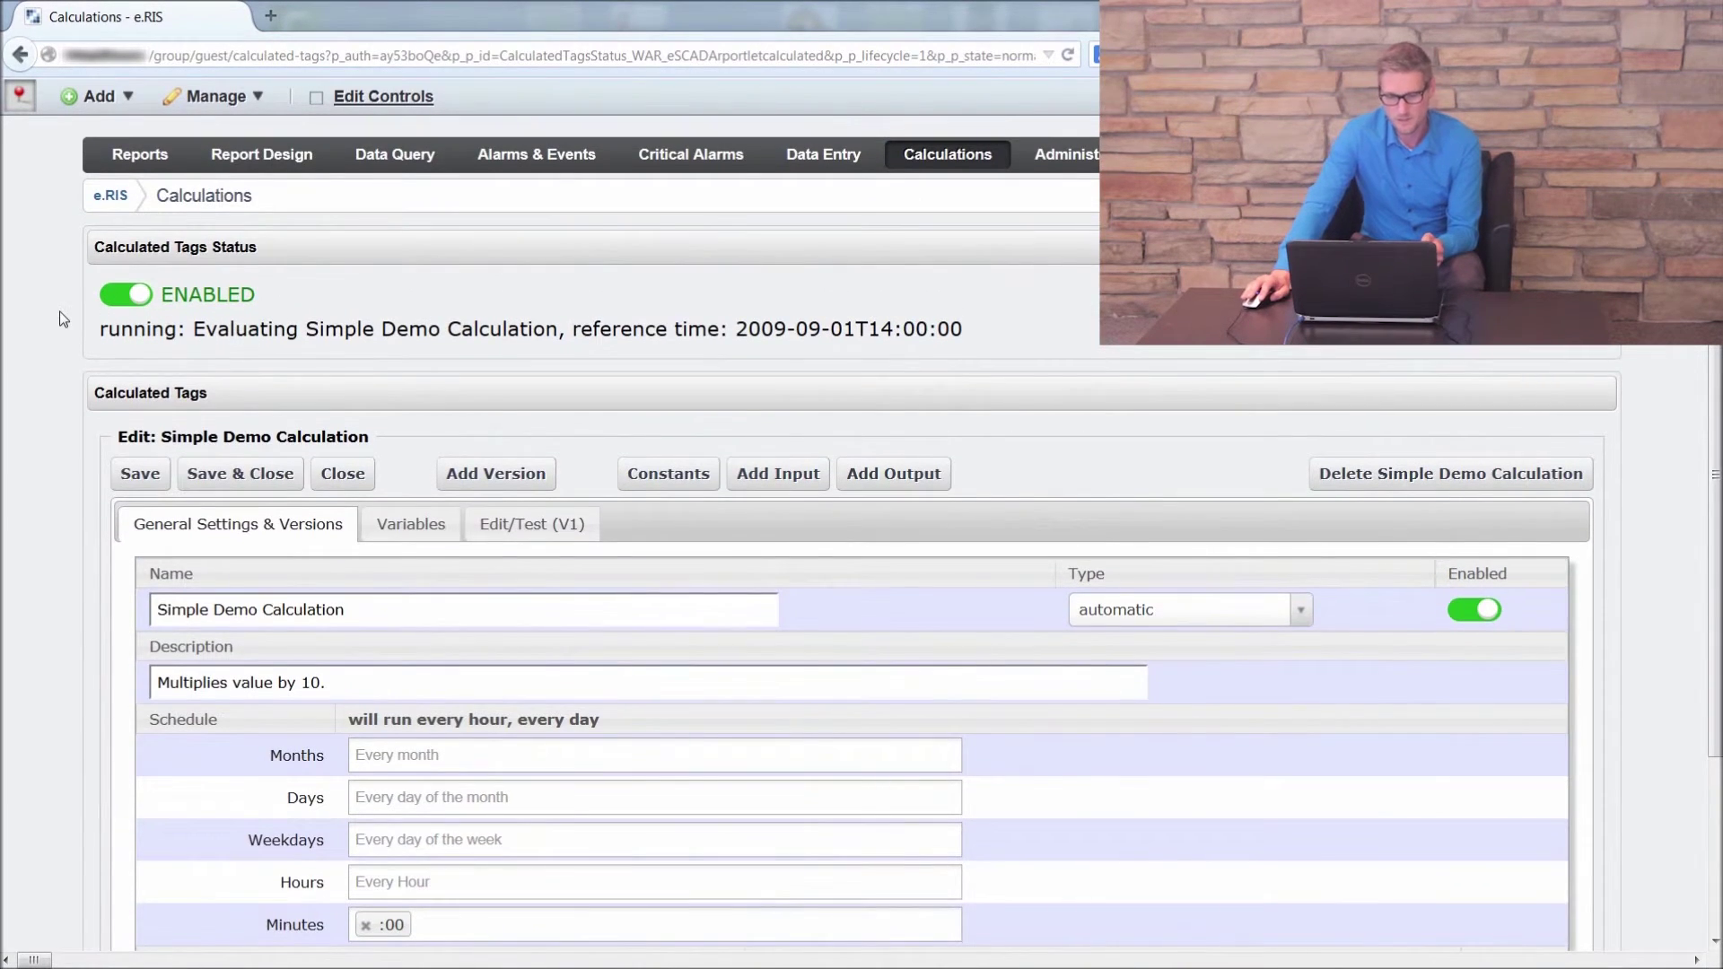
scroll(64, 312, down, 3)
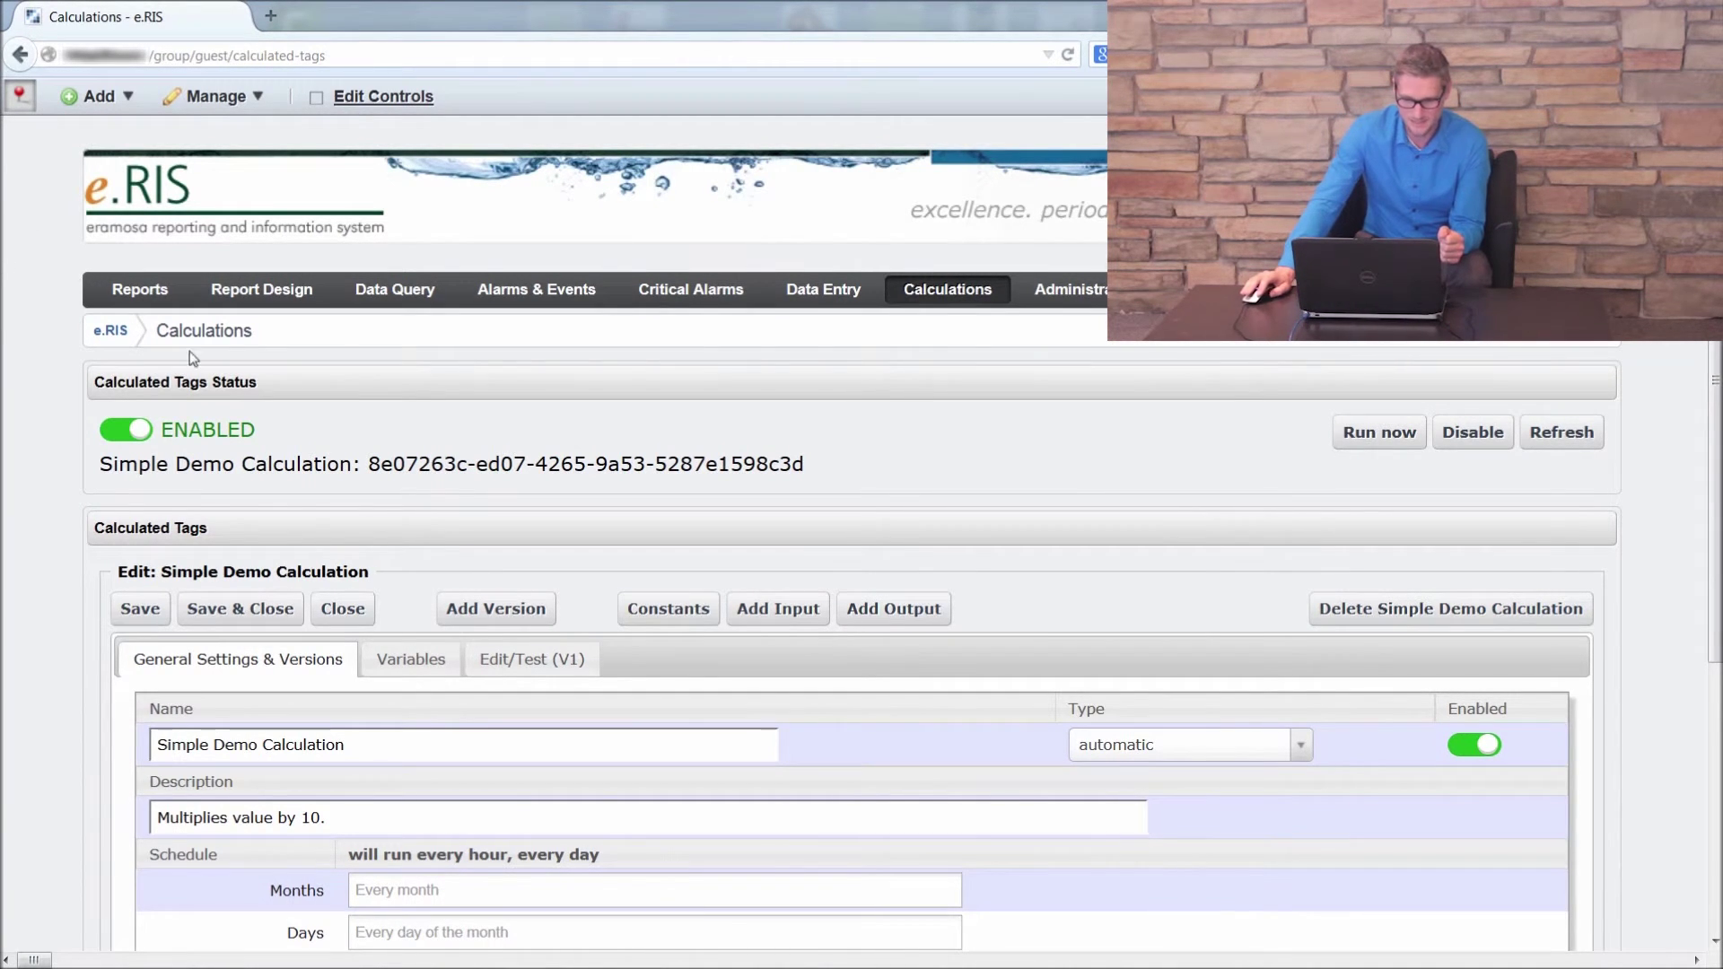
Step: In an ad hoc data query, search the Proficy tags for "air flow" and select PH.CPU01.HSAER00000FT01FI_.F_CV1
click(367, 291)
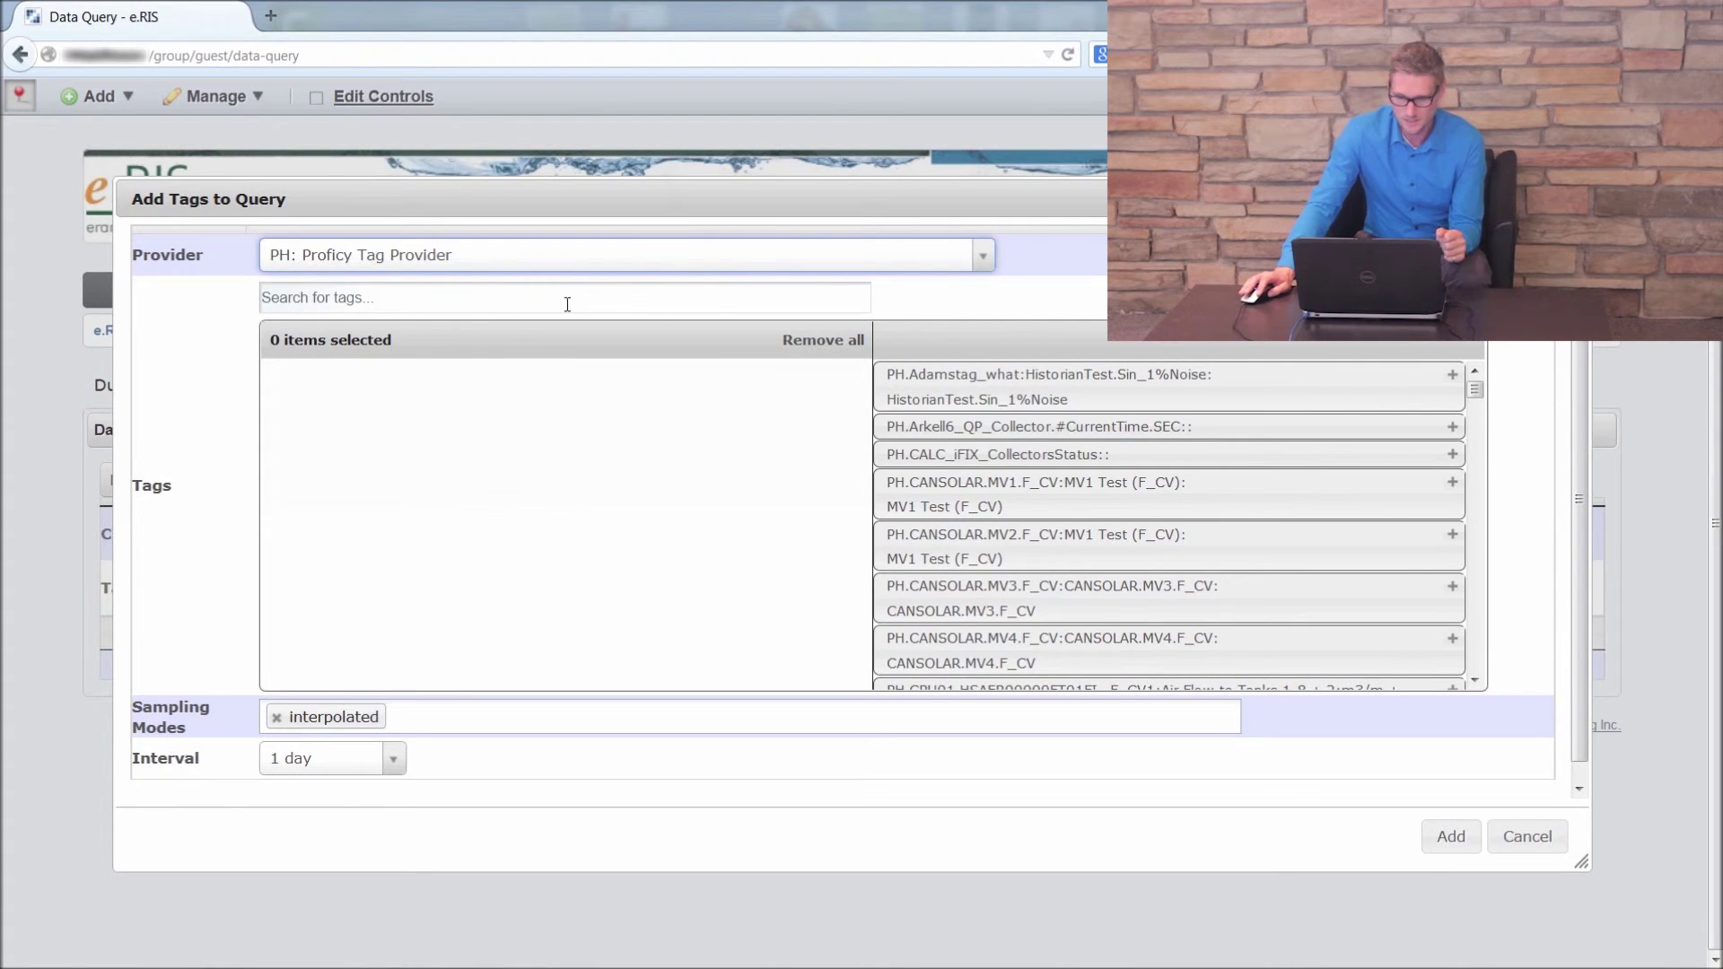
click(452, 304)
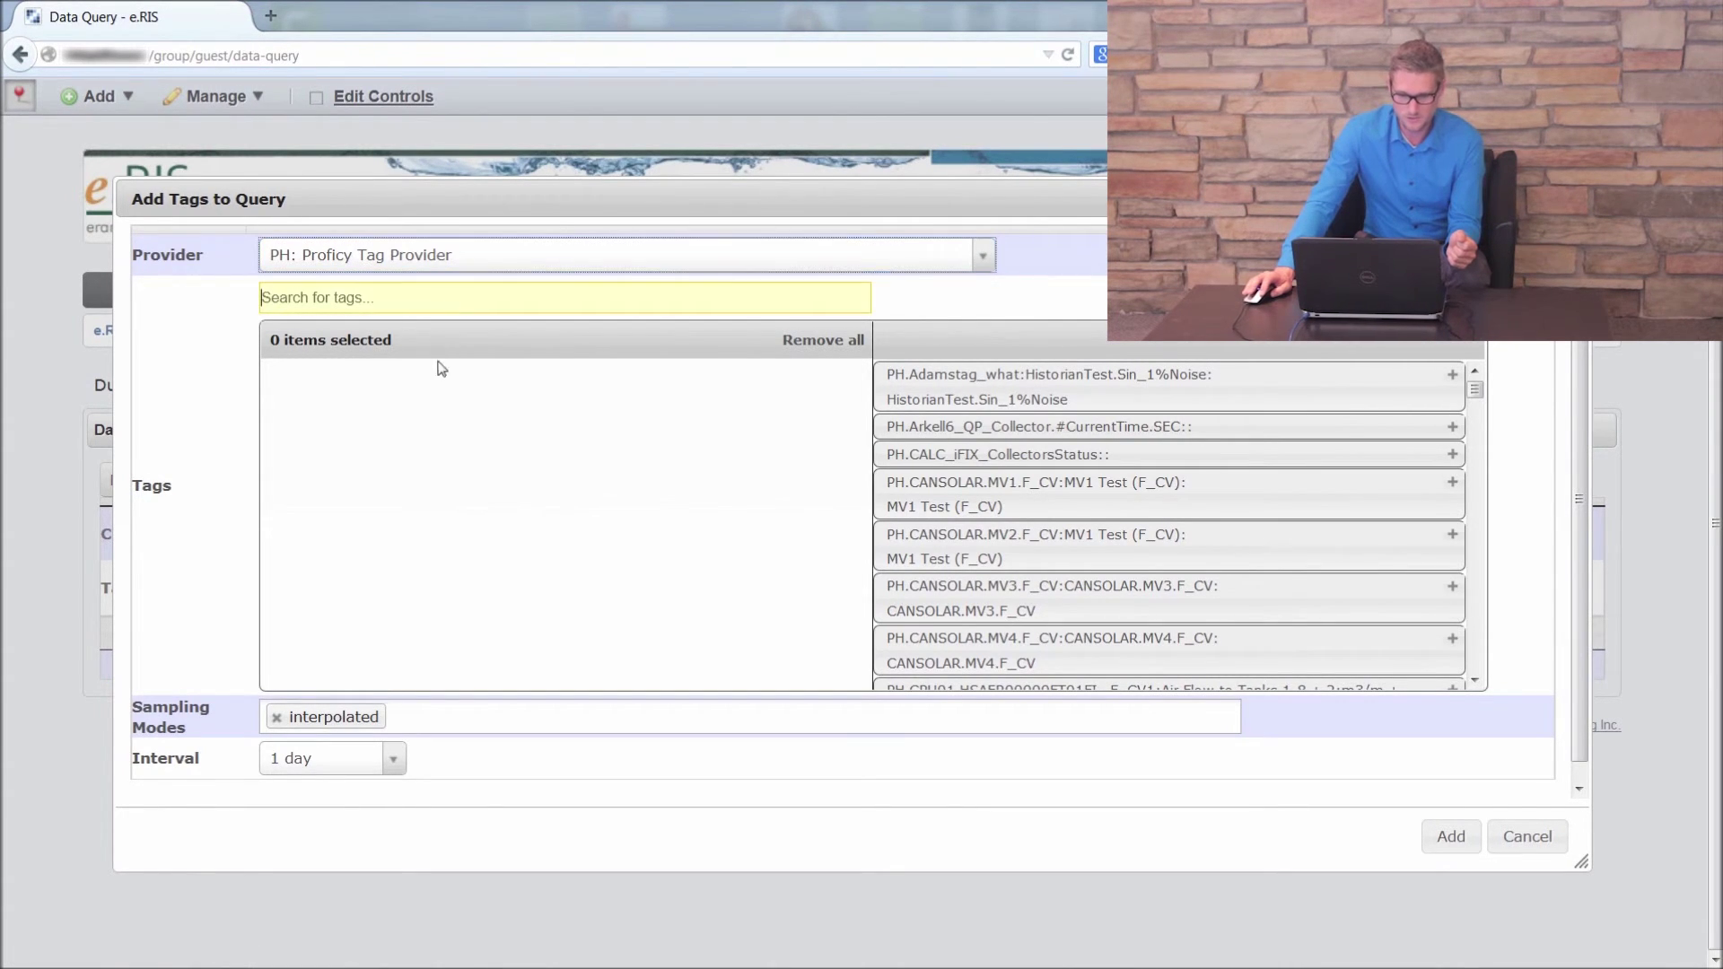
text(air)
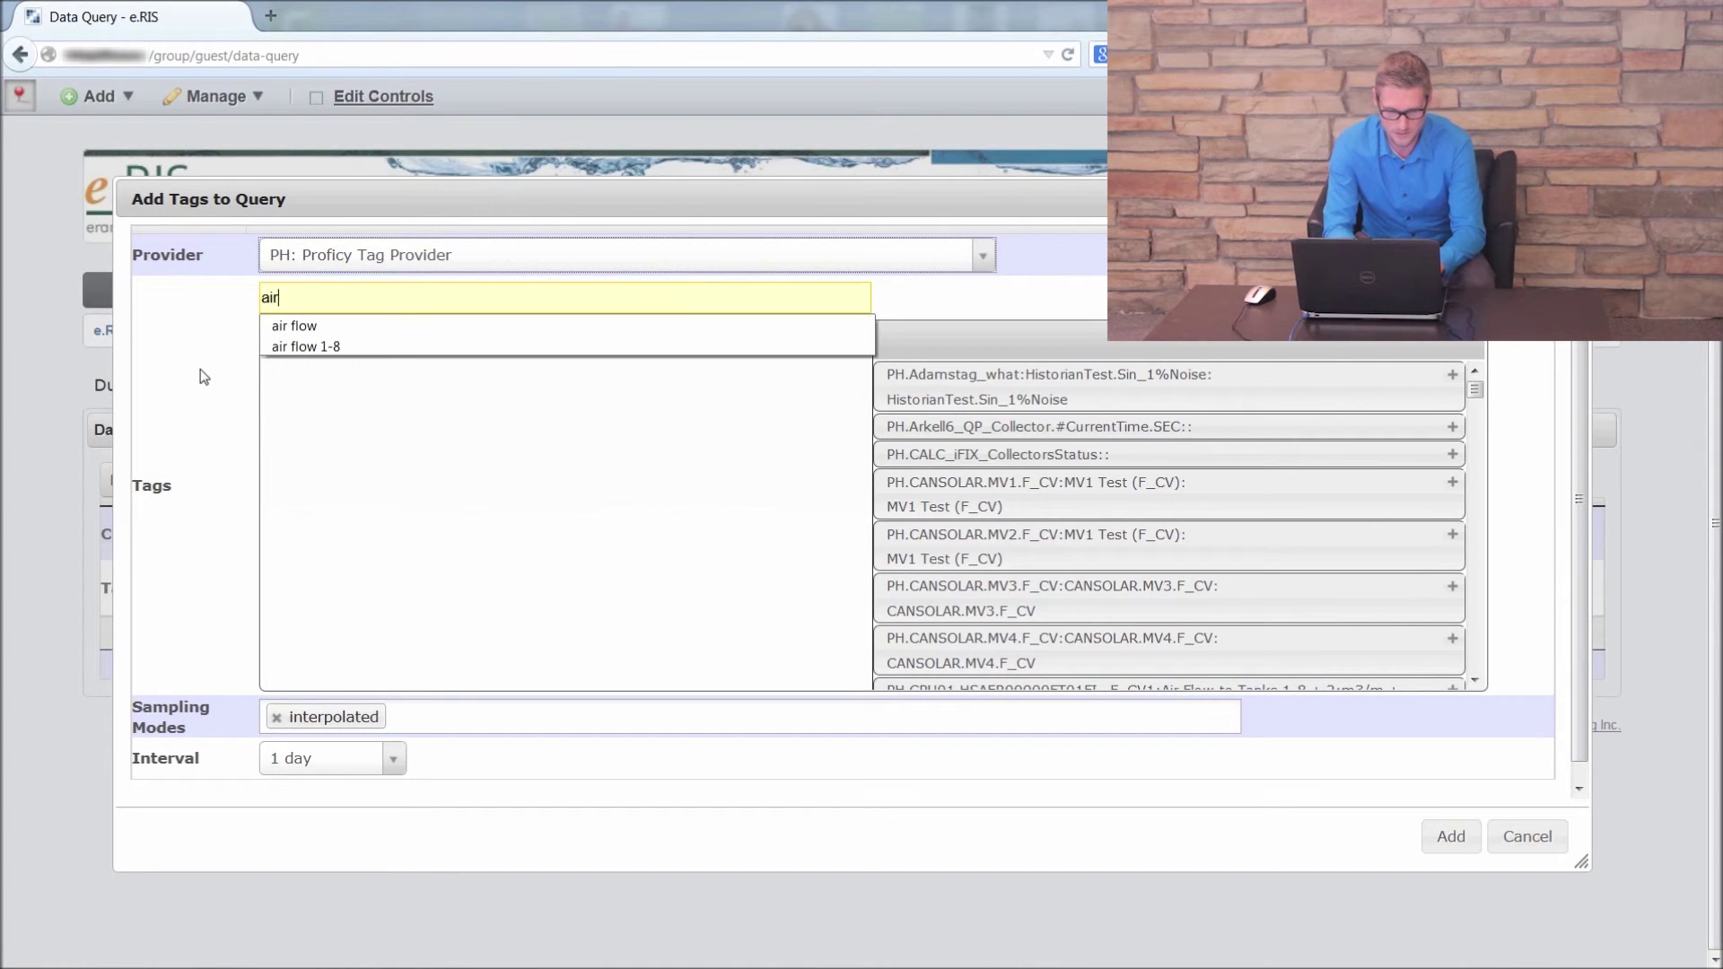
text( flow)
key(Down)
key(Return)
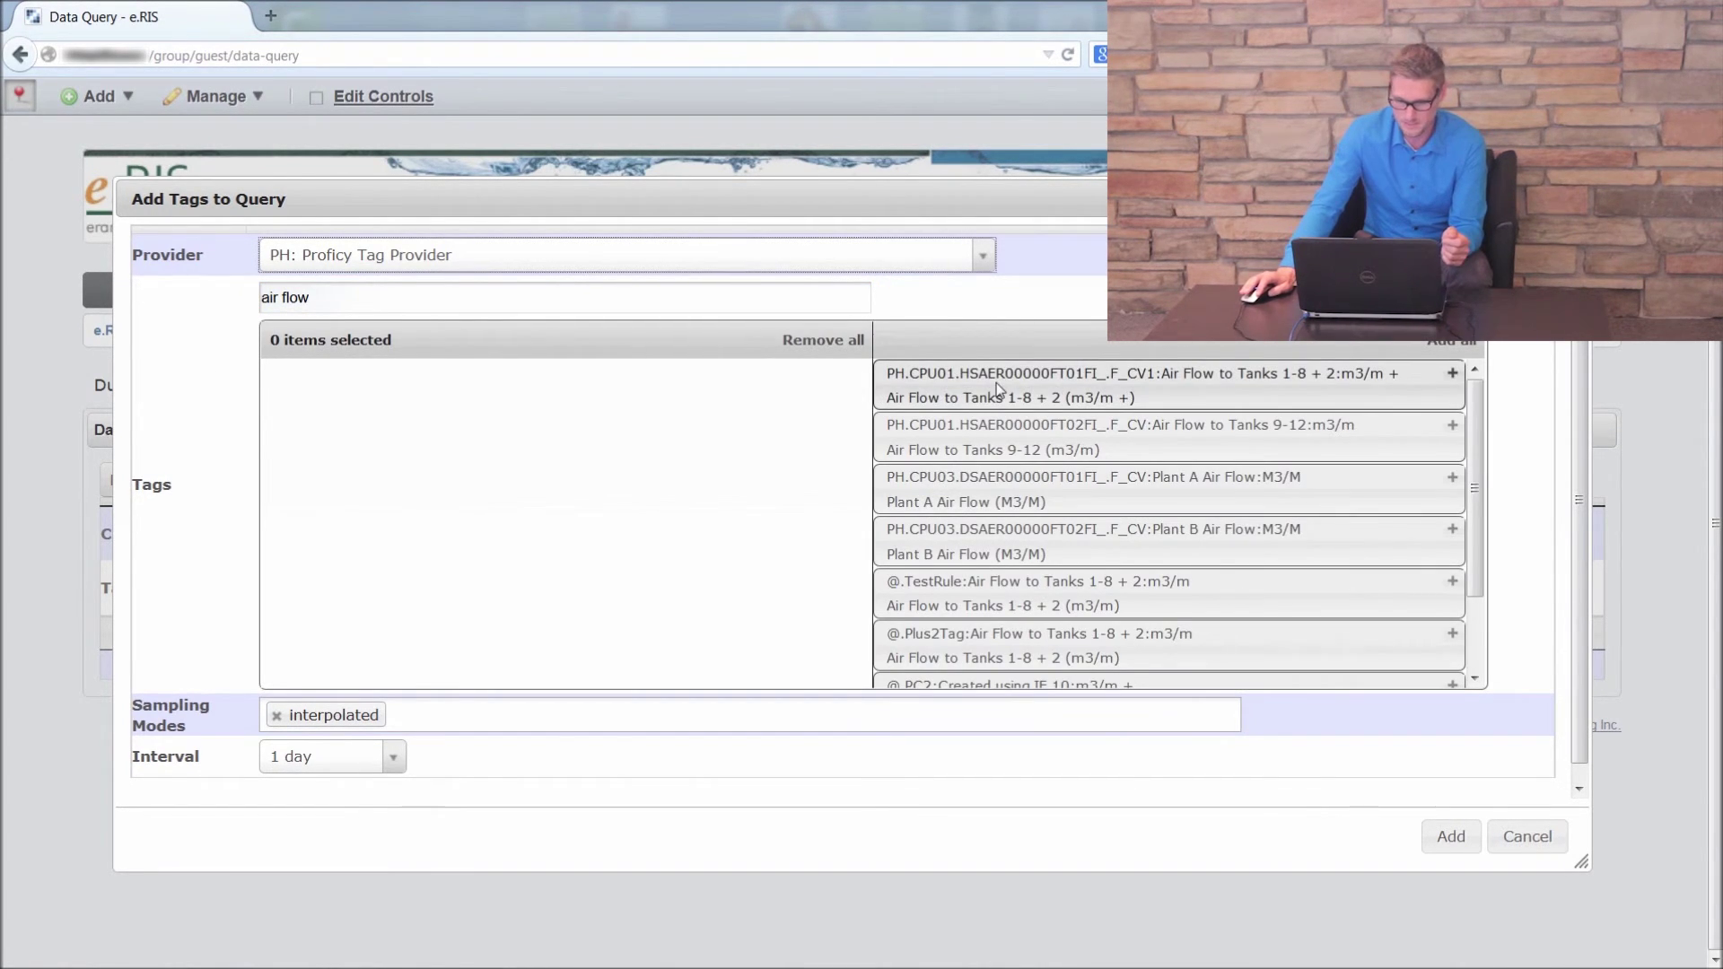
click(998, 391)
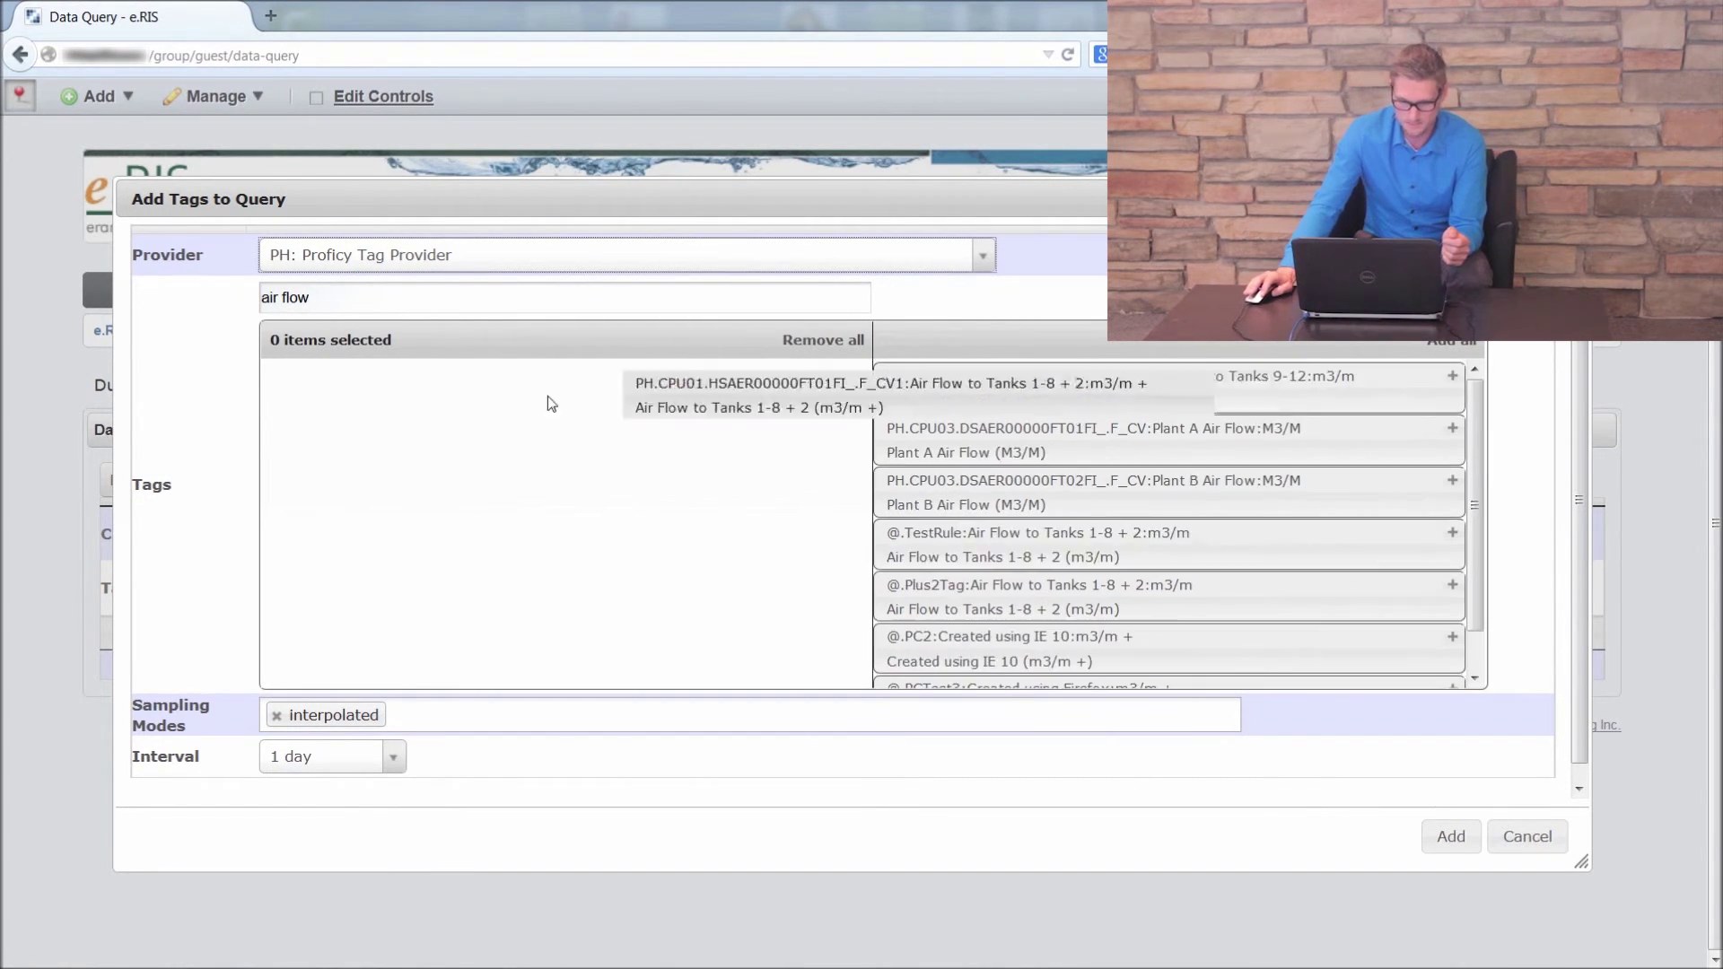
Step: Set the interval of the selected air flow tag to 1 hour and add it to the query
click(397, 759)
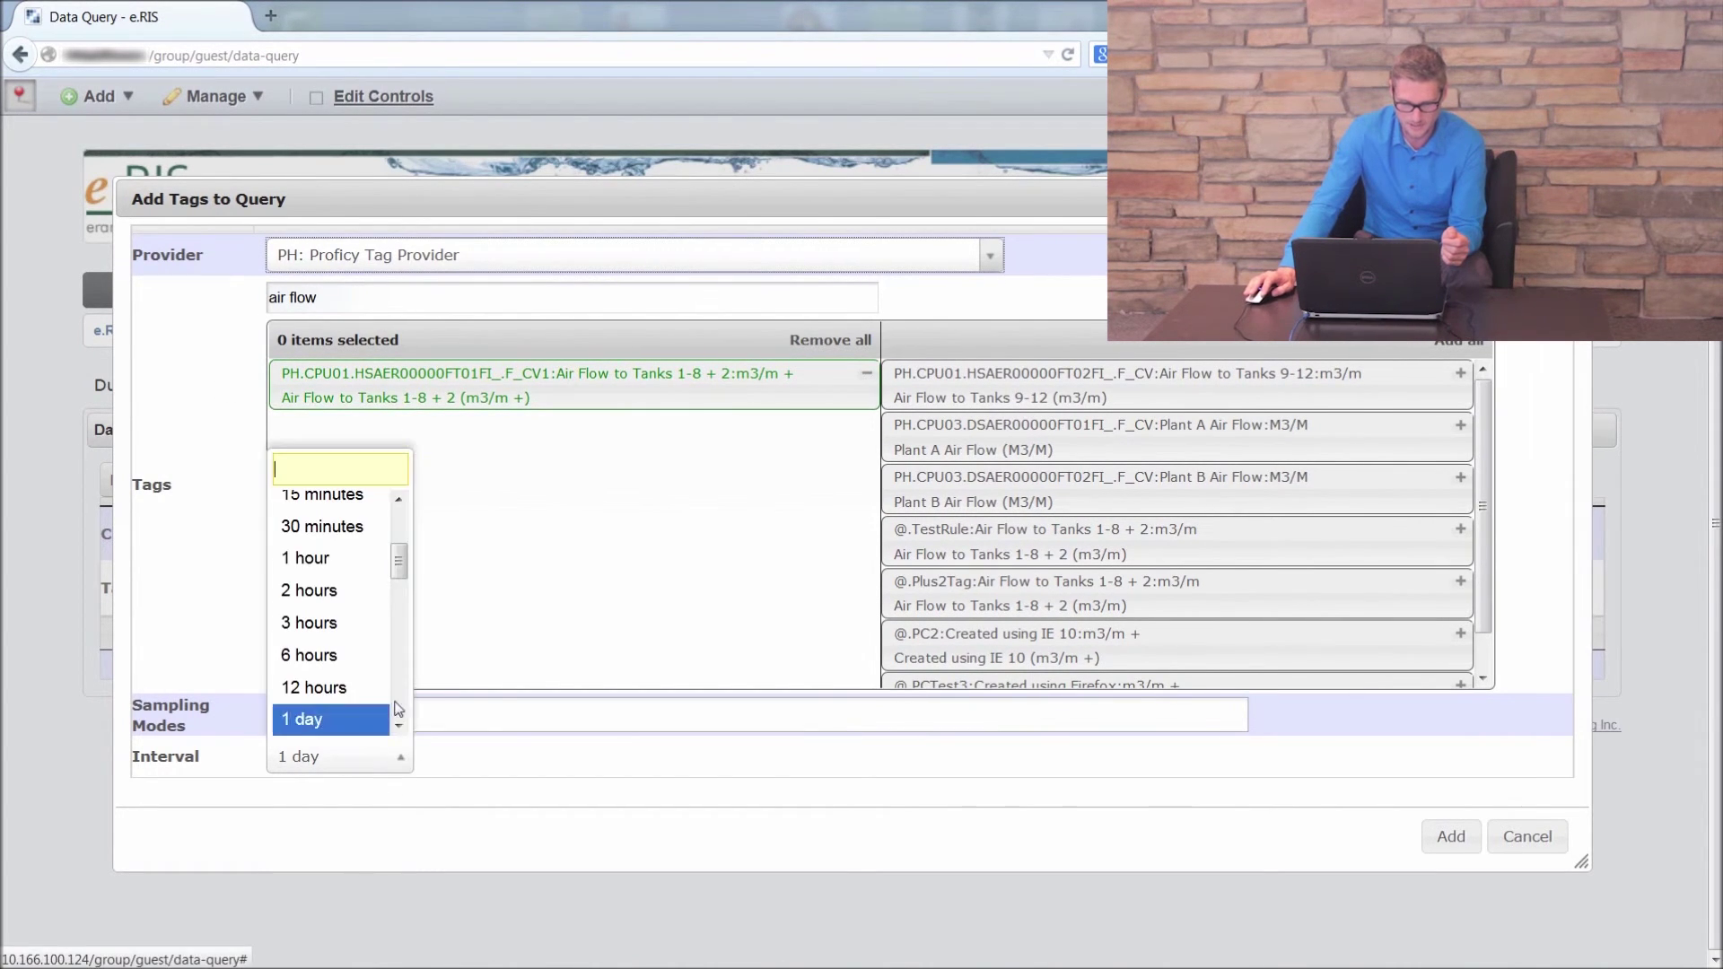
click(357, 569)
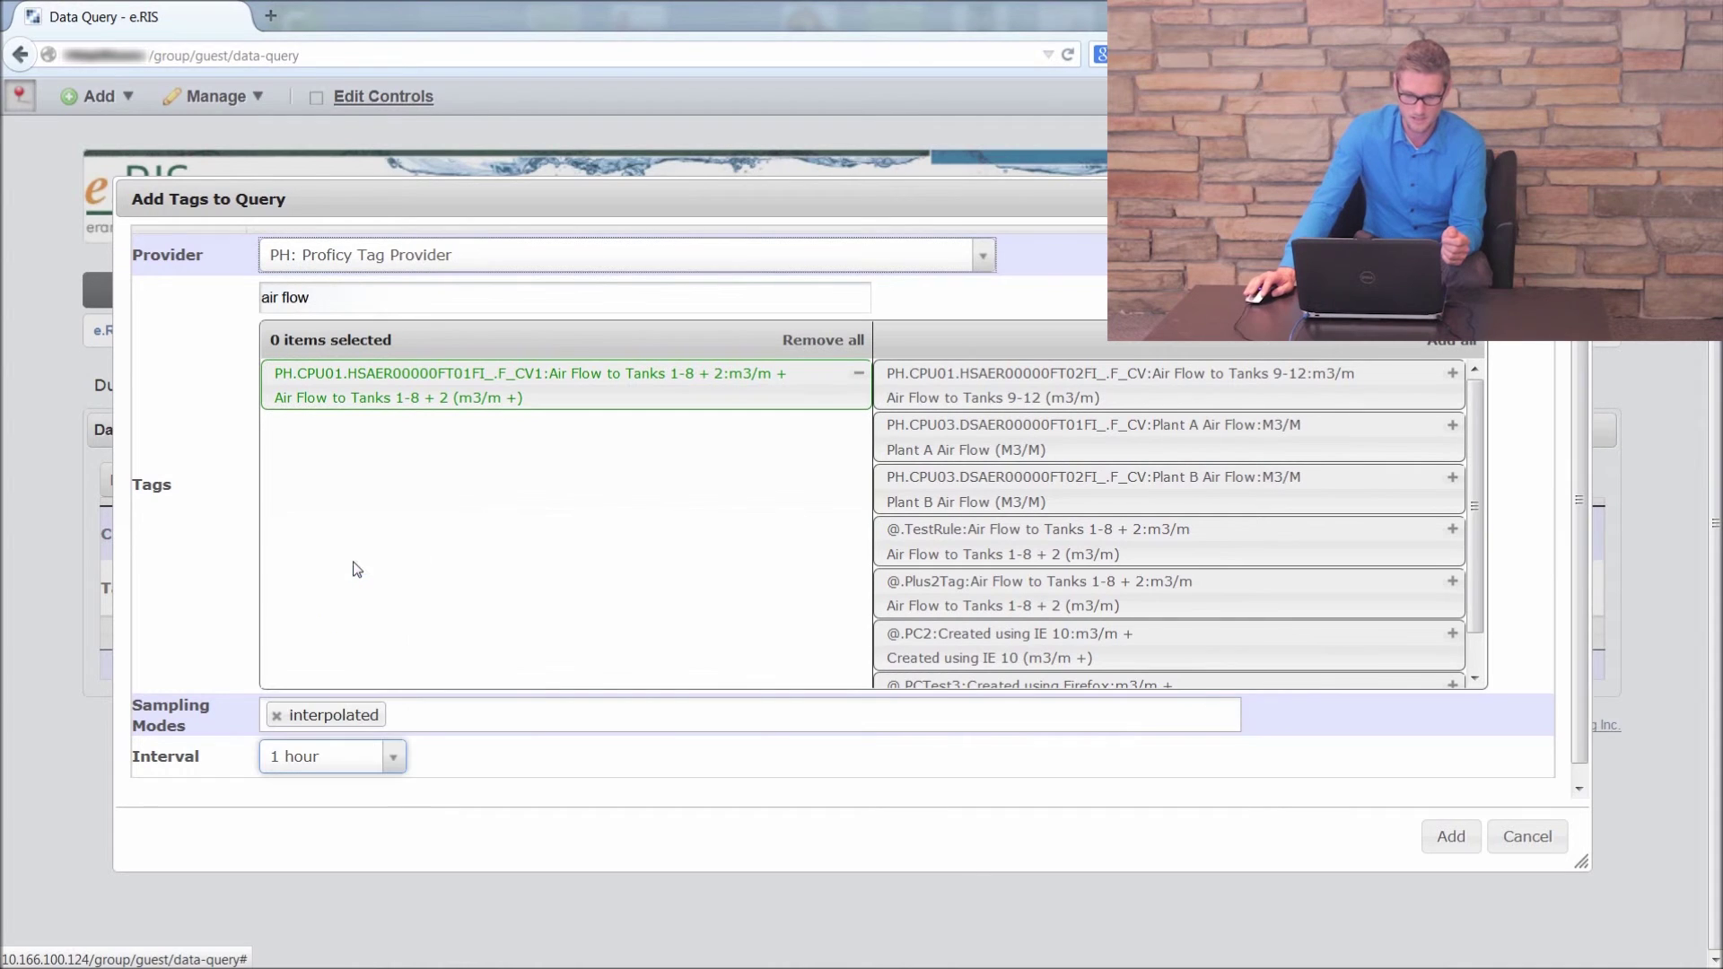
click(1447, 840)
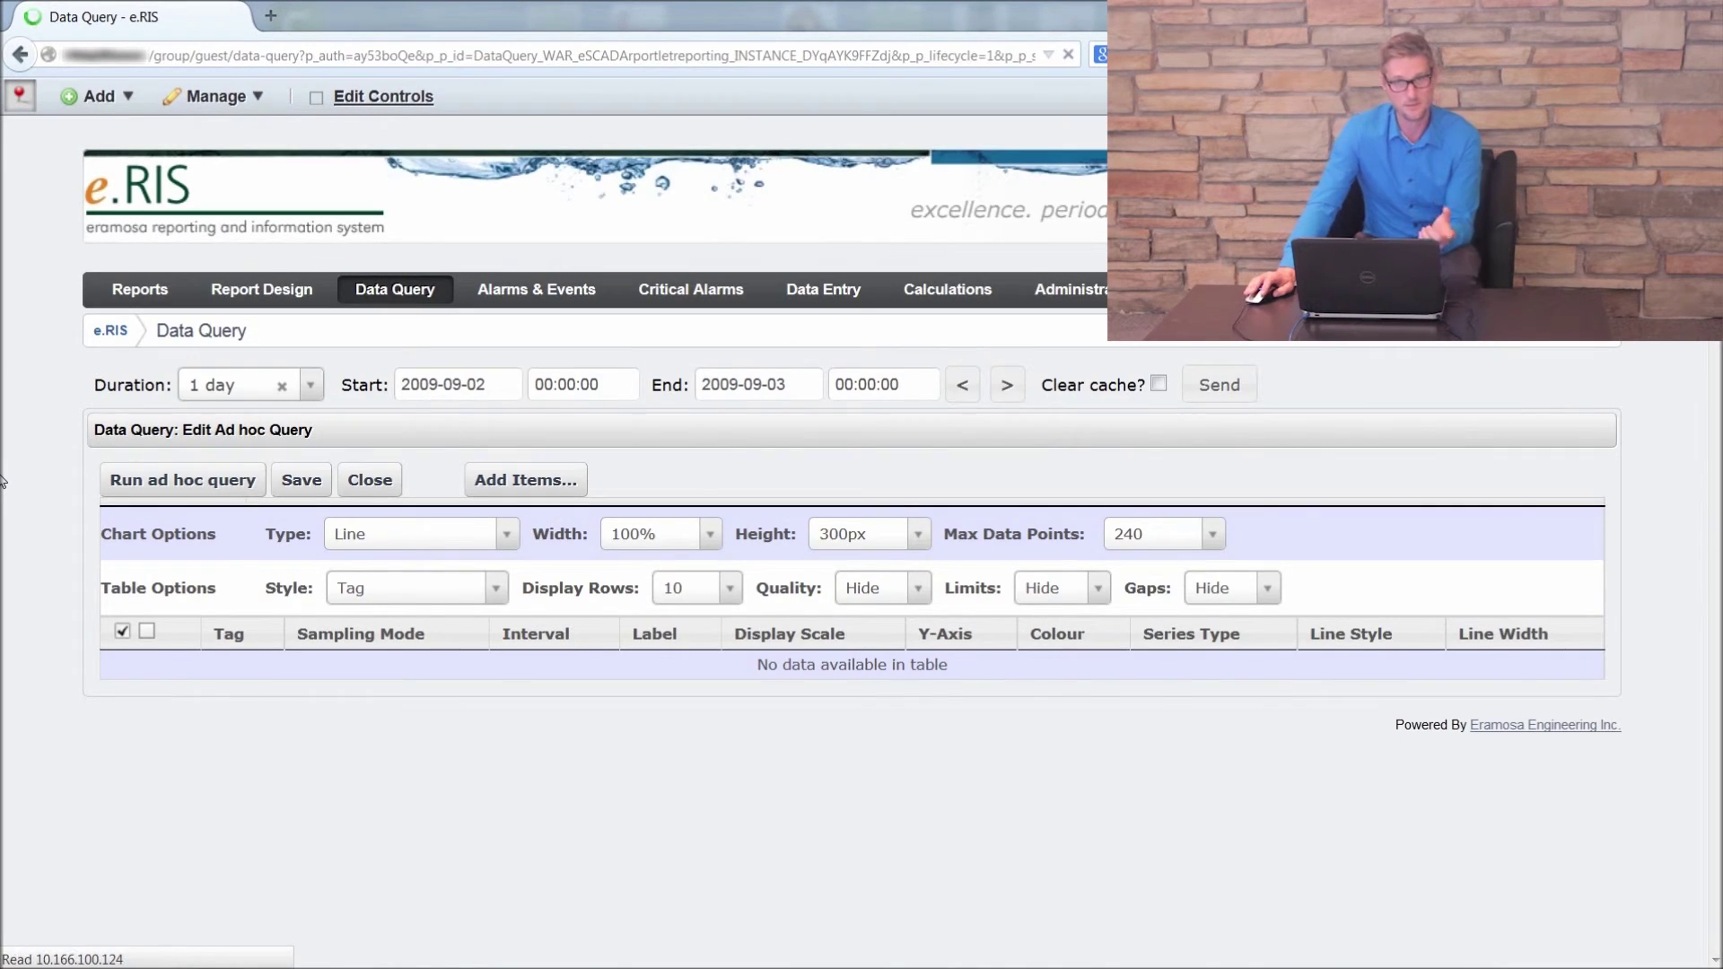
Step: Add ET.DemonstrationTagTimesTen from the e.RIS Tags provider with raw sampling and a 1 hour interval, and run the ad hoc query
click(514, 484)
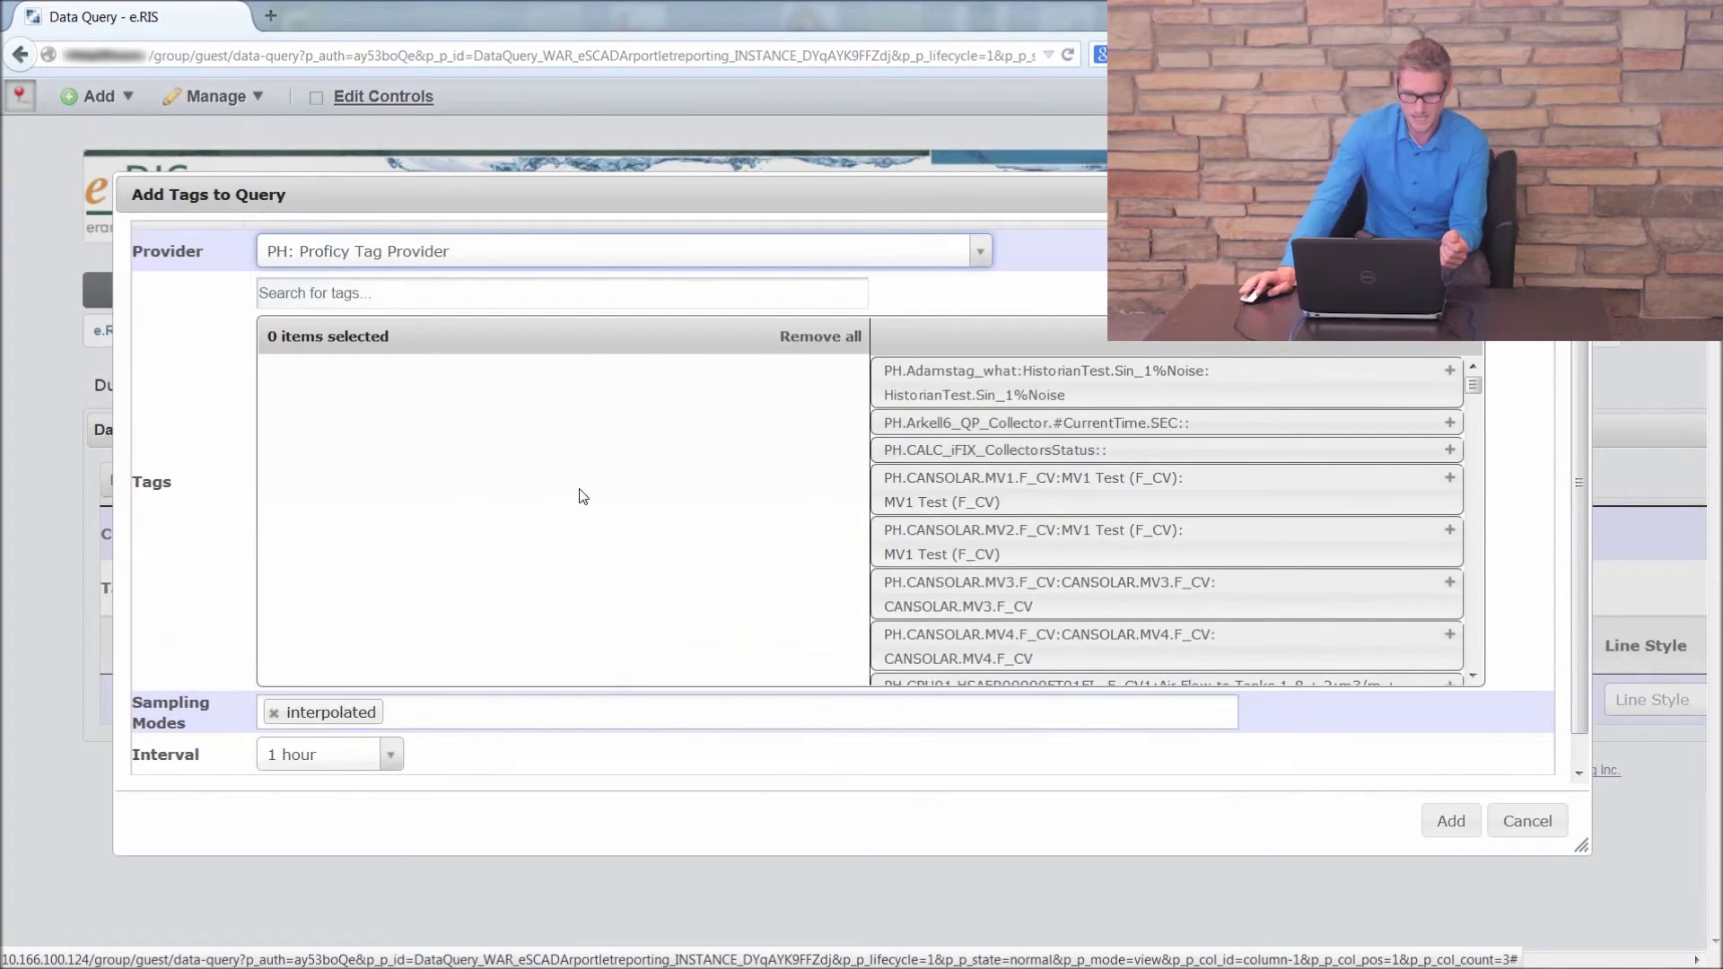
click(982, 252)
click(335, 287)
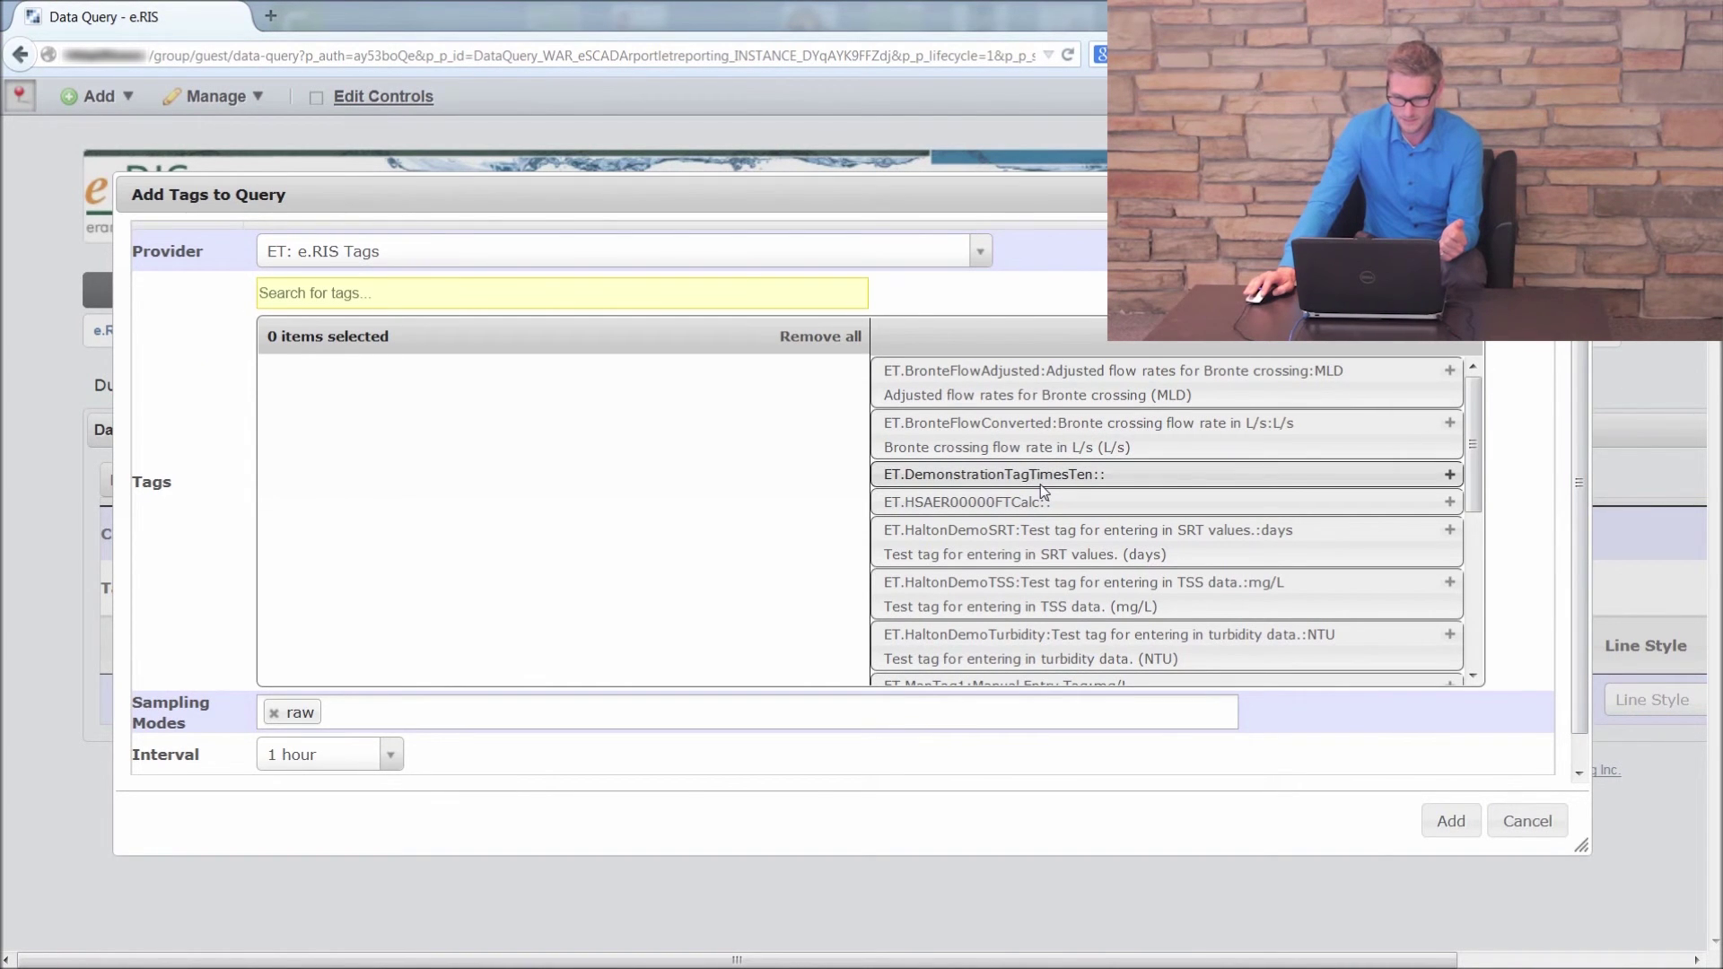
drag(978, 476, 318, 381)
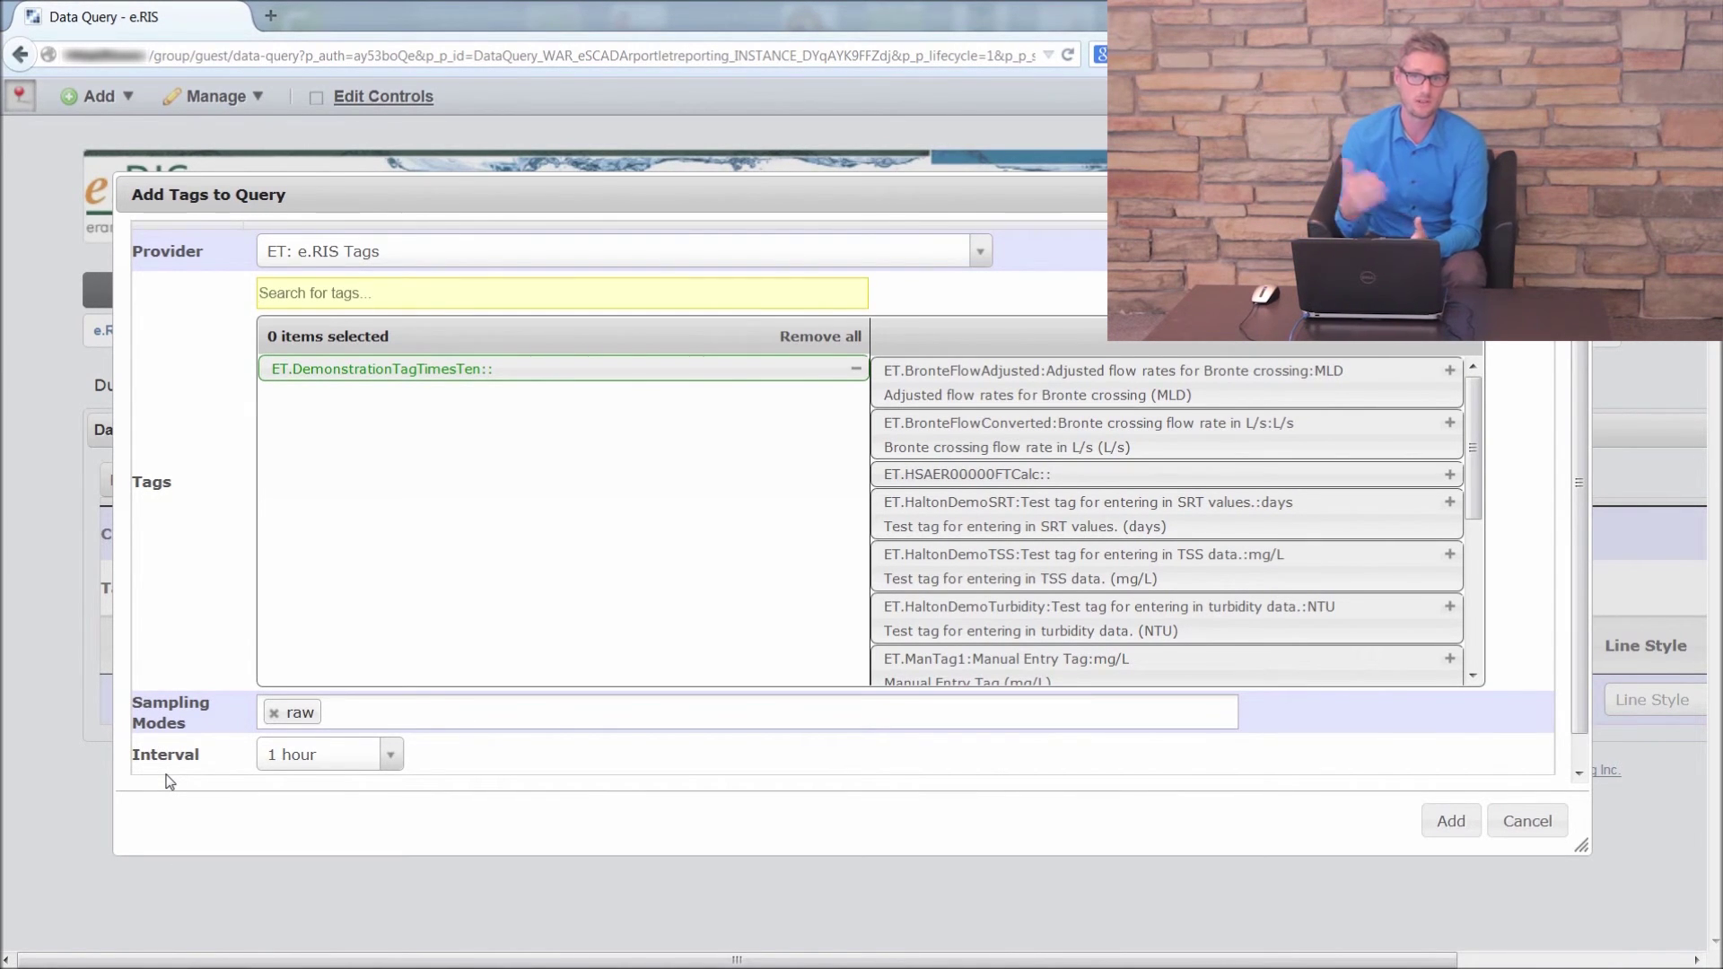
mouse_move(207, 965)
click(1473, 823)
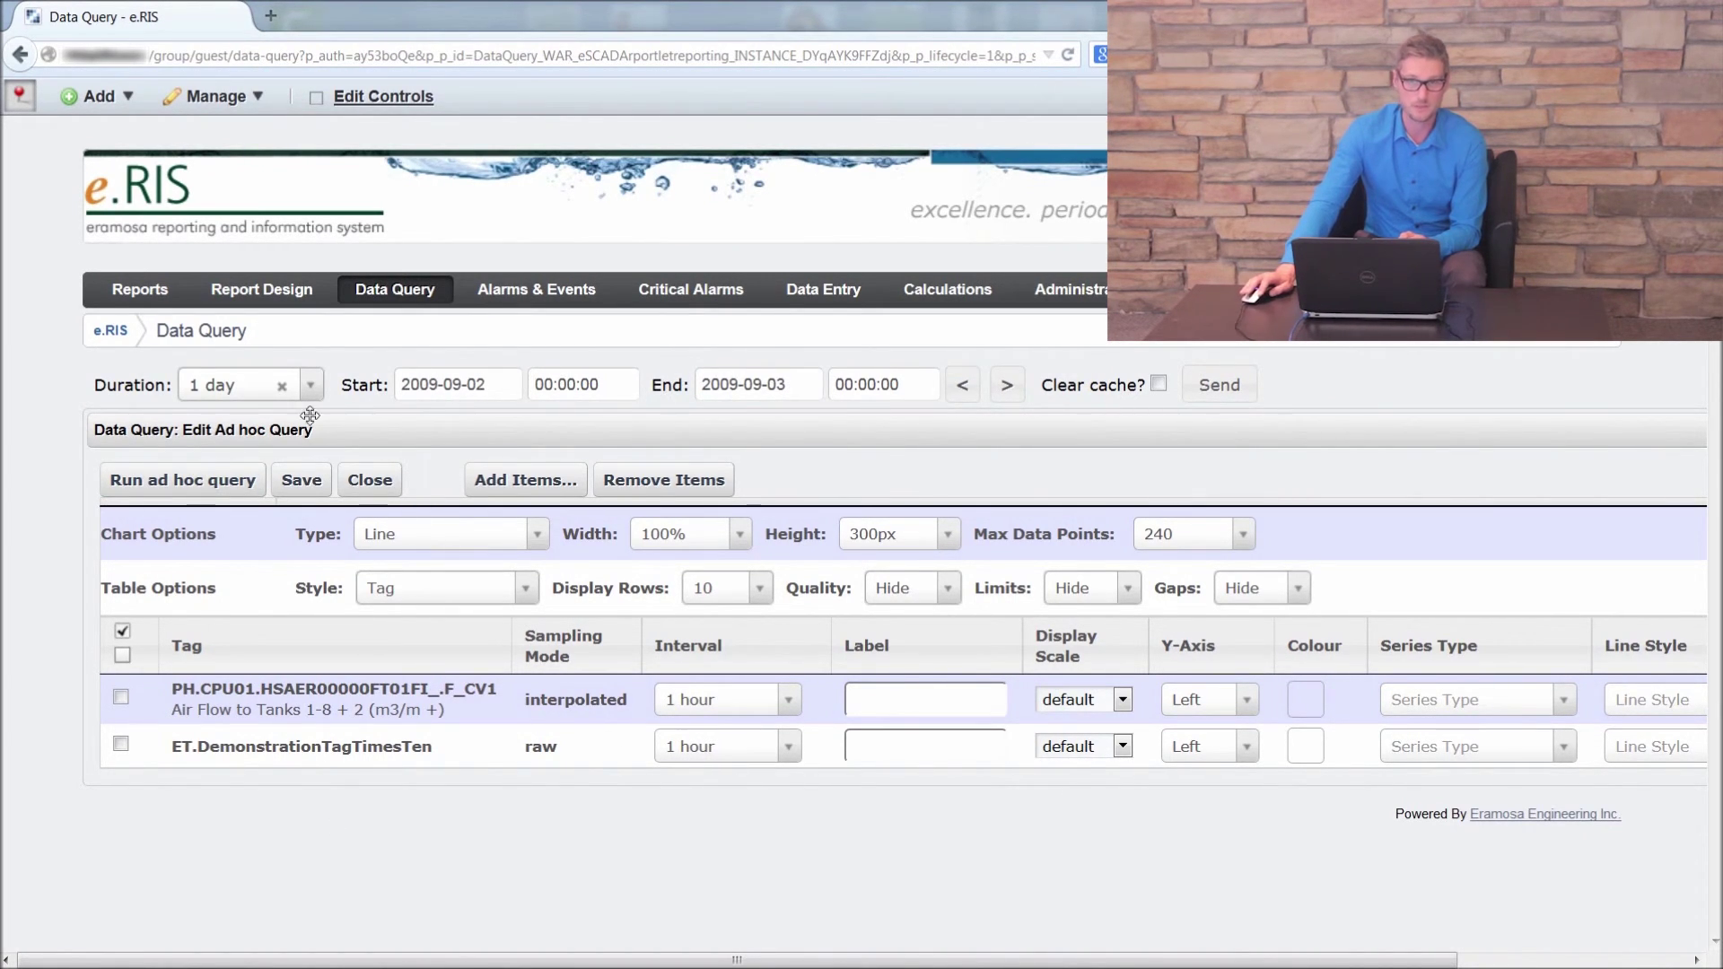
click(183, 480)
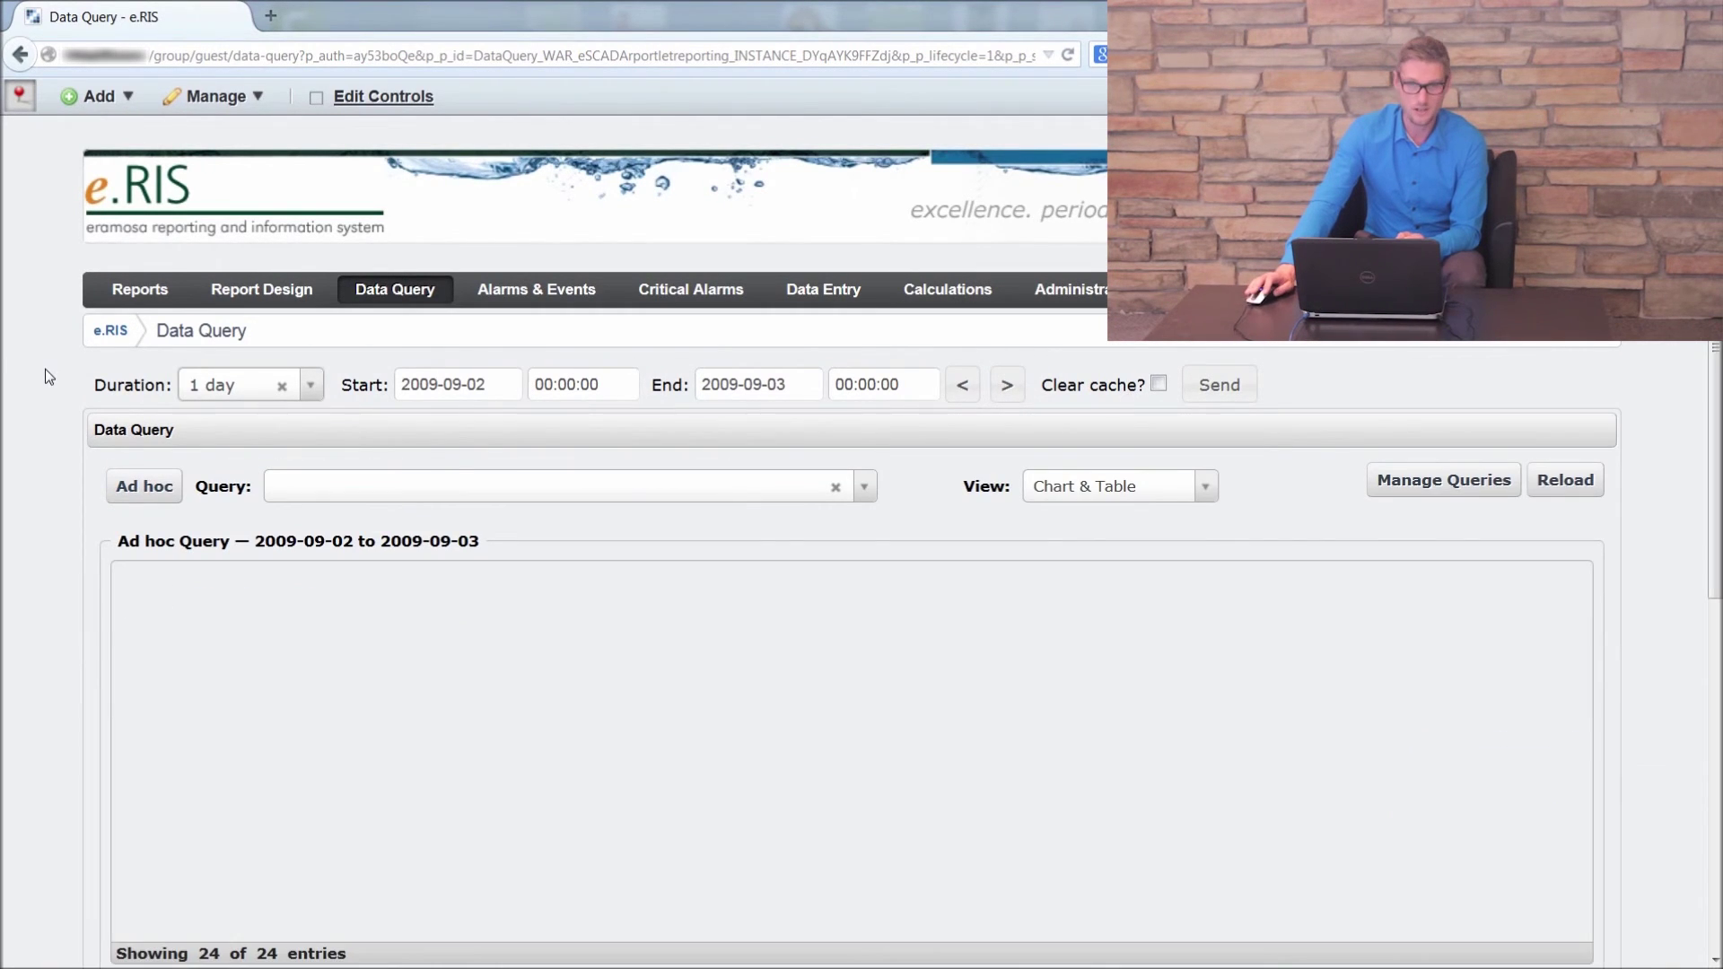
scroll(68, 406, down, 6)
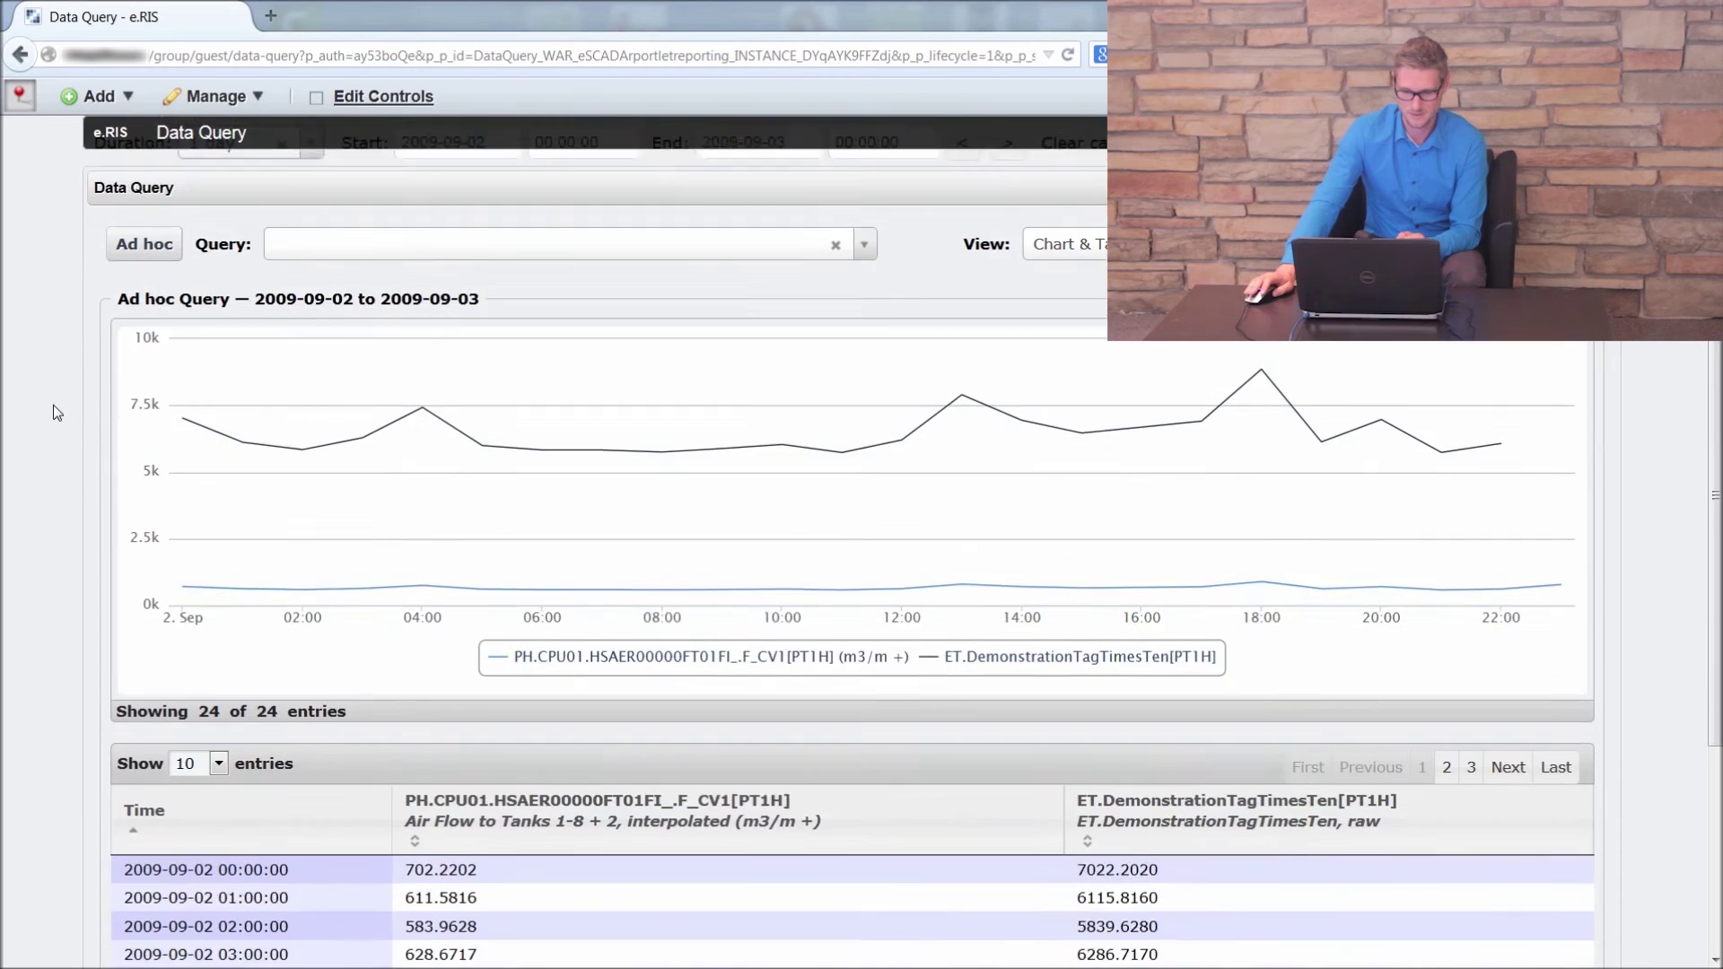